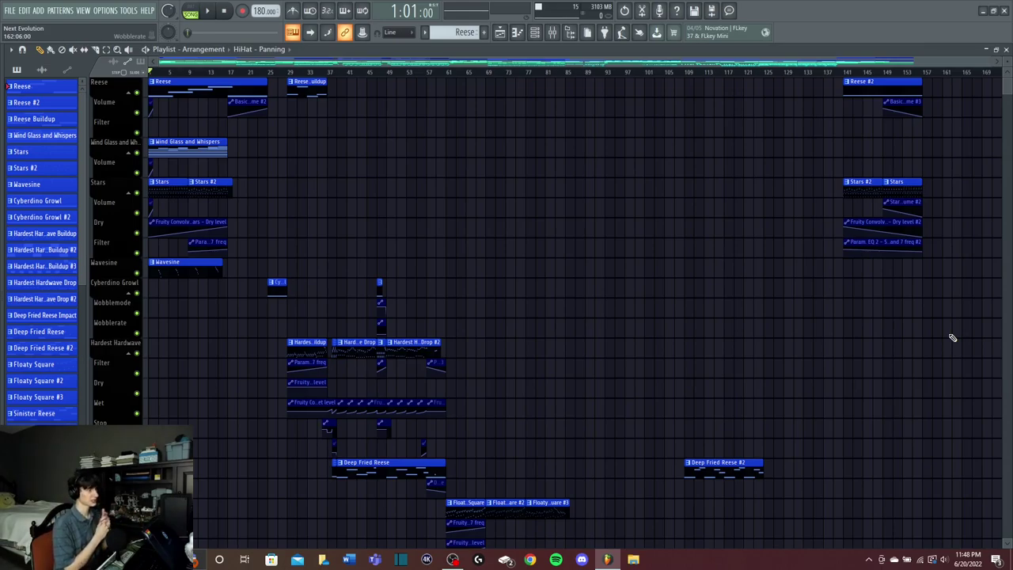
scroll(242, 73, up, 3)
scroll(241, 72, down, 3)
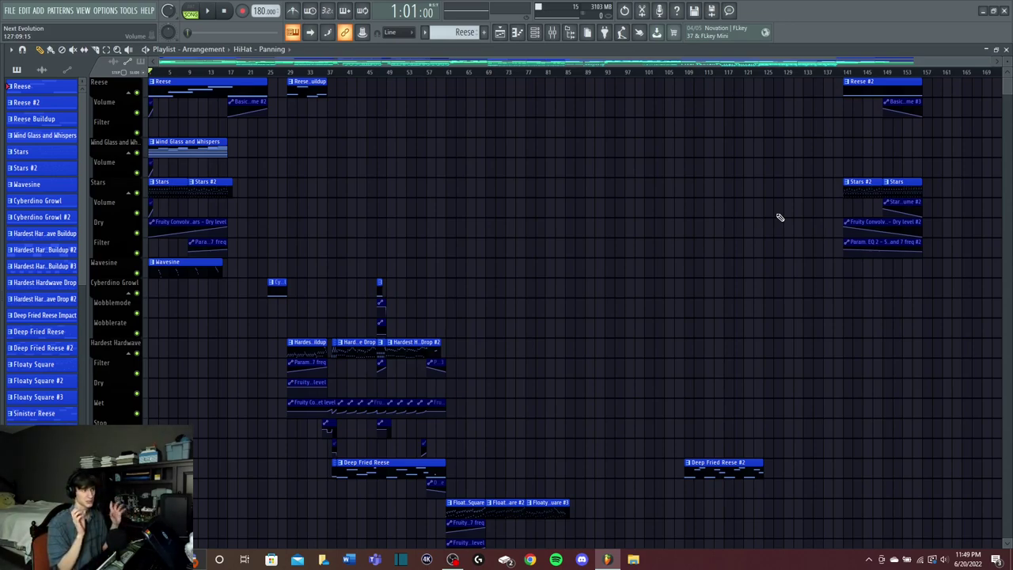
Step: Show the mixer and inspect the Fruity parametric EQ 2 curves on the Master and Basic Reese tracks
key(F9)
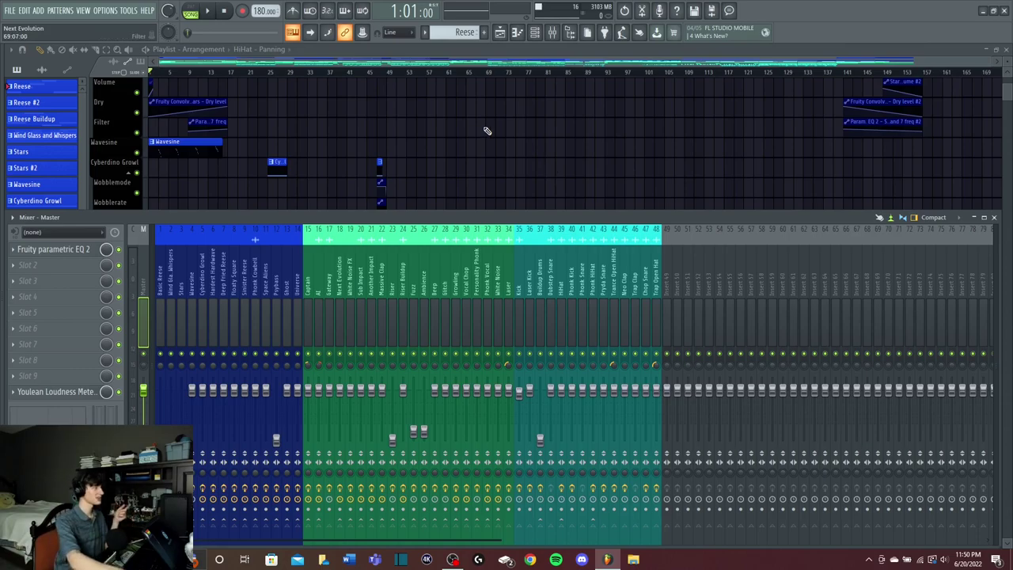
click(85, 251)
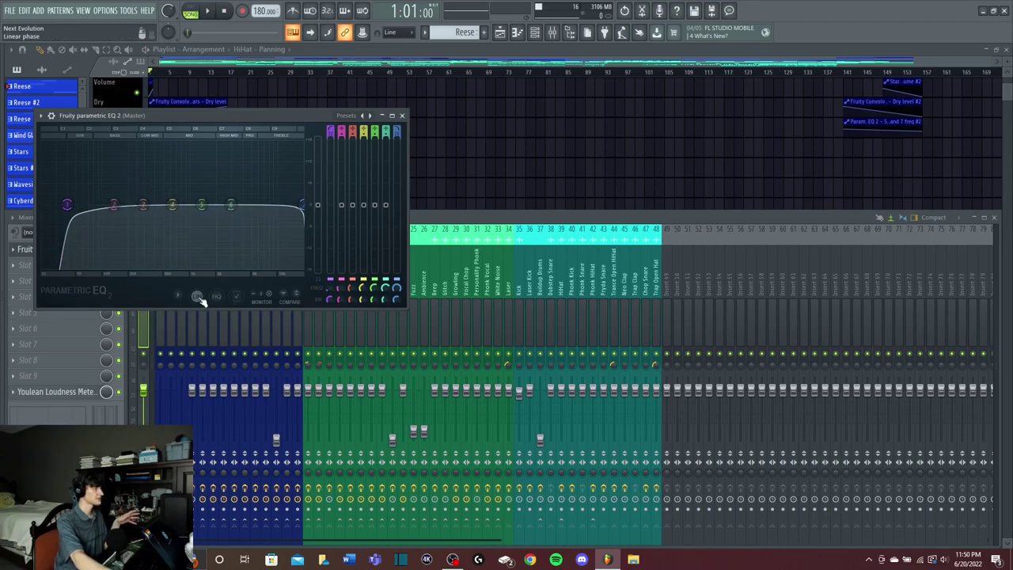
key(Escape)
click(162, 291)
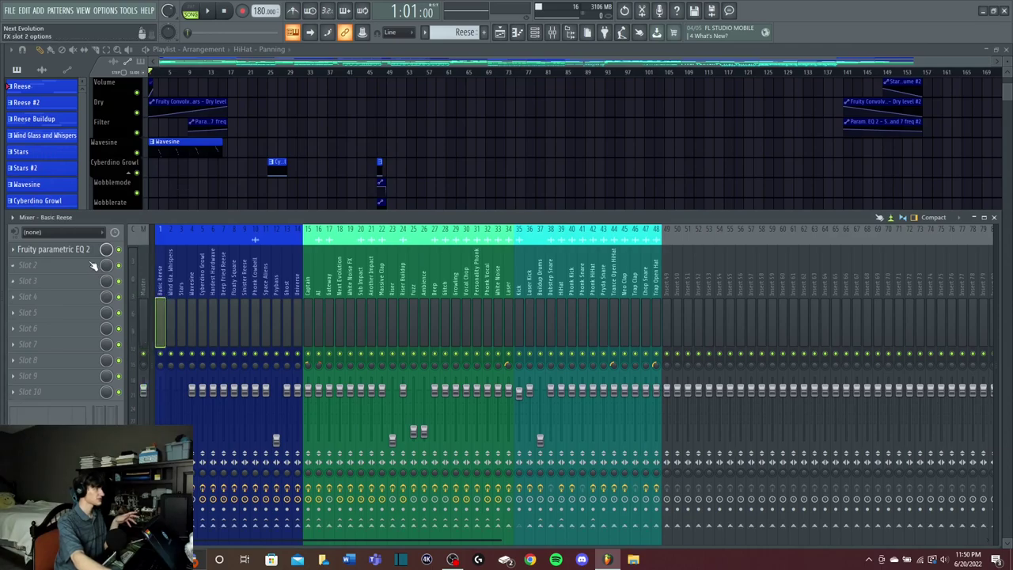
click(84, 252)
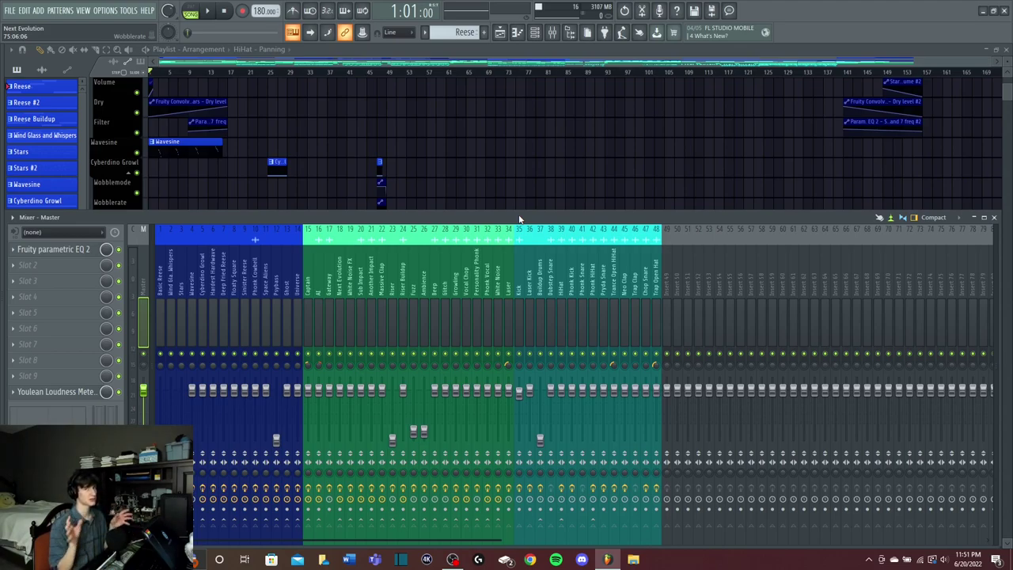
Step: Check the Youlean Loudness Meter on the Master track, then close it and the mixer
click(58, 392)
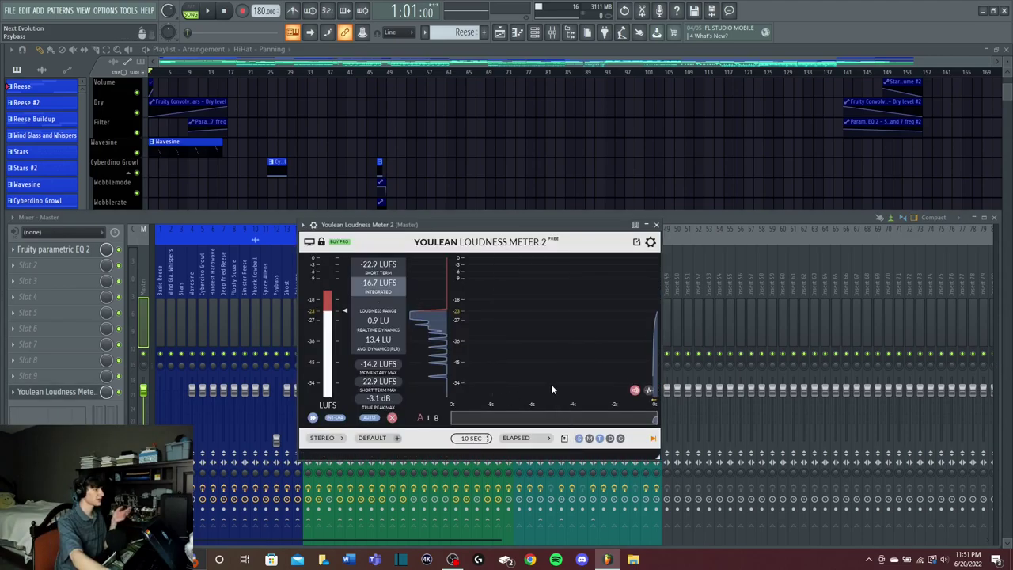
click(656, 225)
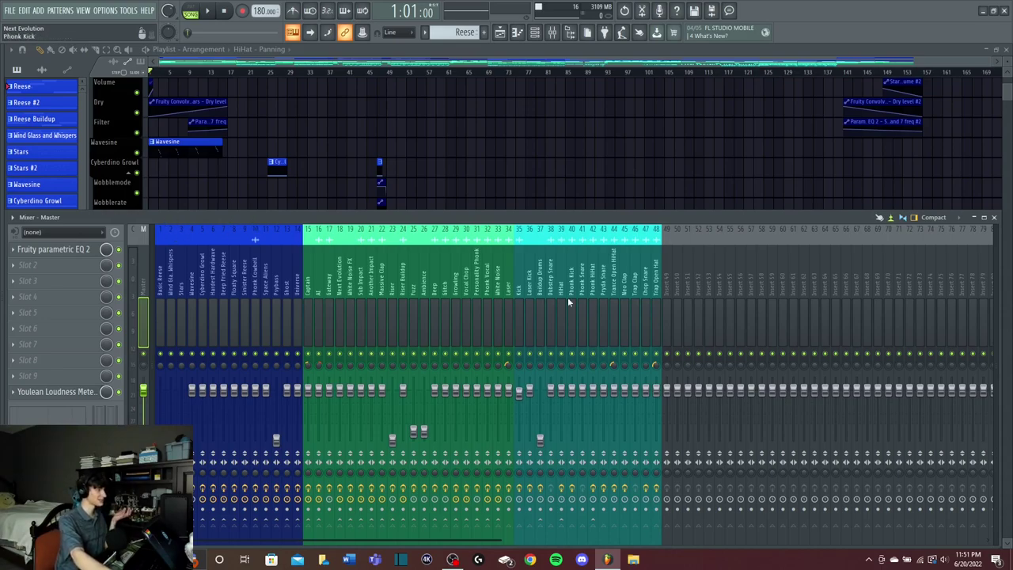
click(995, 217)
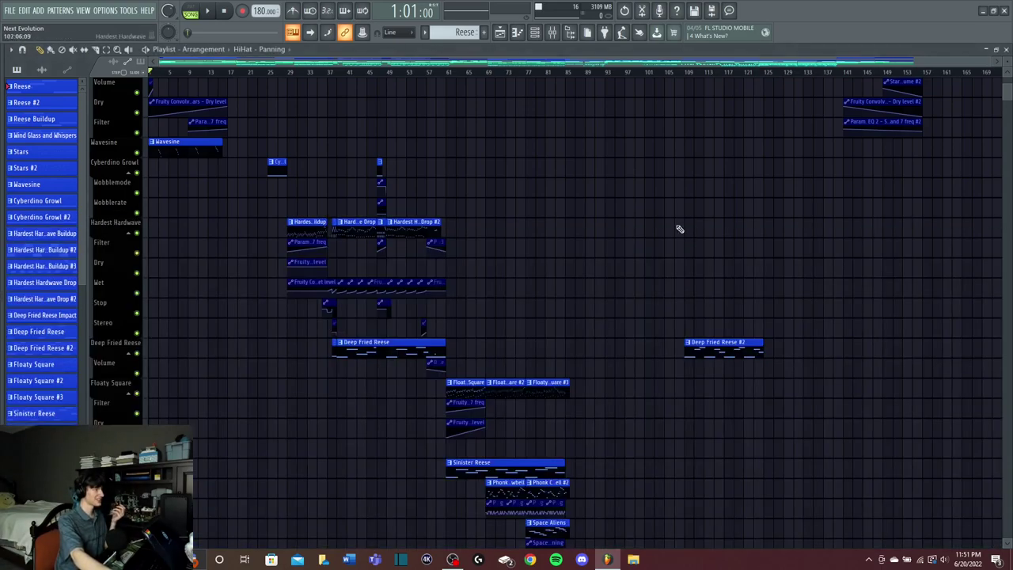
Step: Reopen the mixer and examine the Fruity parametric EQ 2 curves on Basic Reese and Wind Glass and Whispers
key(F9)
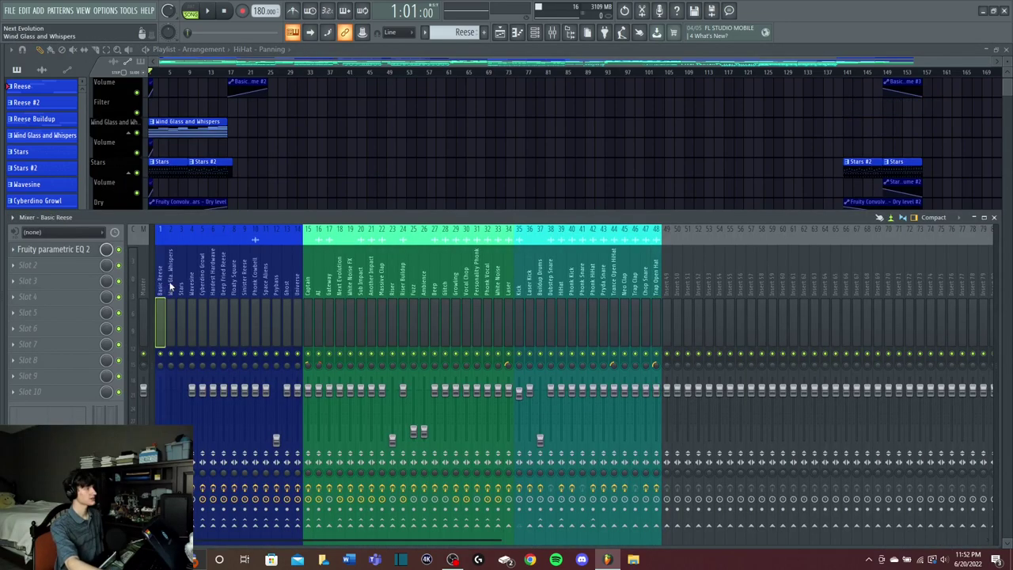
click(70, 250)
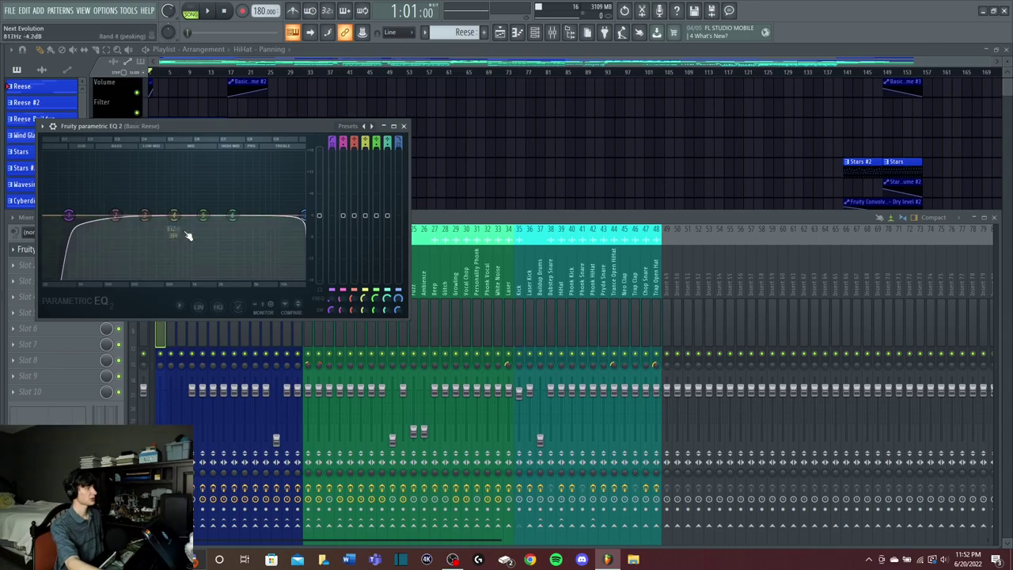
key(Escape)
click(171, 294)
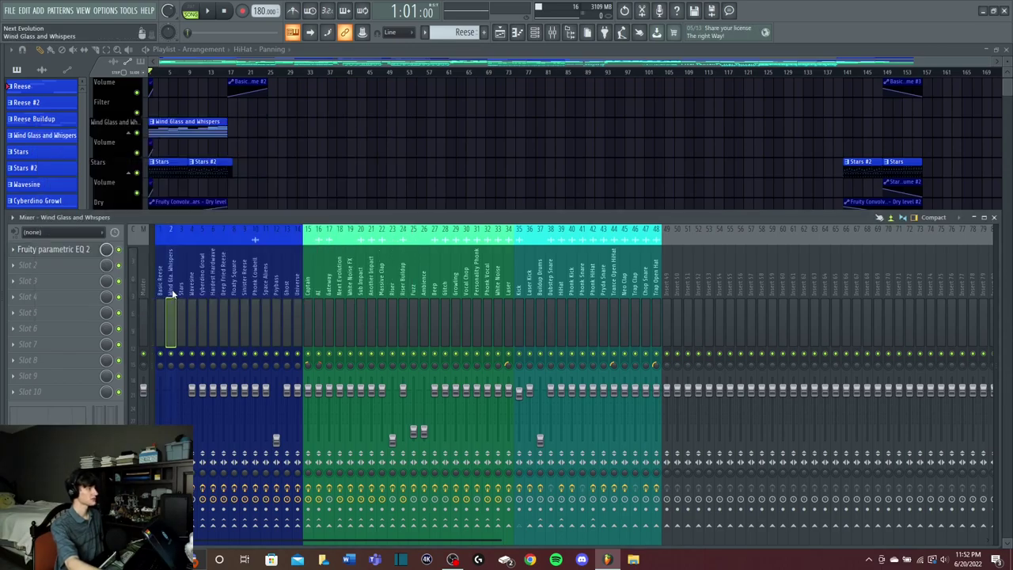
click(82, 251)
drag(480, 285, 481, 297)
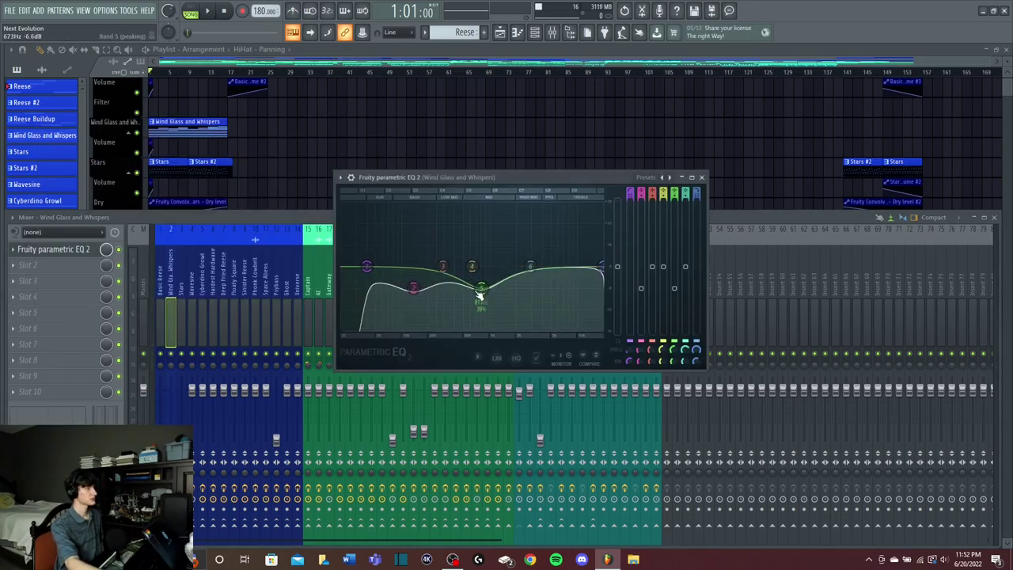
key(Escape)
Step: Examine the Fruity parametric EQ 2 curves on the Stars and Wavesine tracks, closing each plugin after viewing
click(182, 296)
click(67, 265)
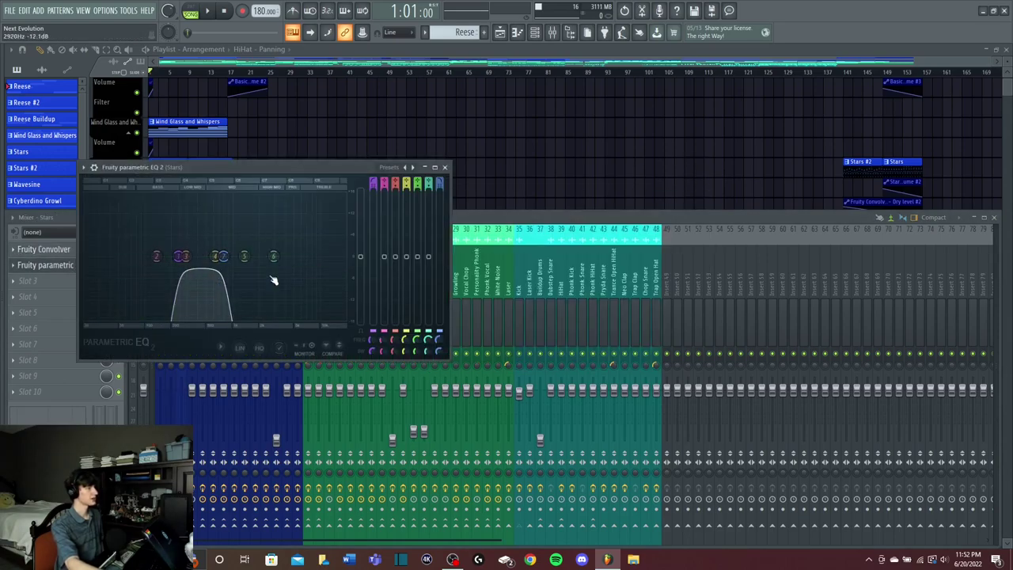
key(Escape)
click(192, 293)
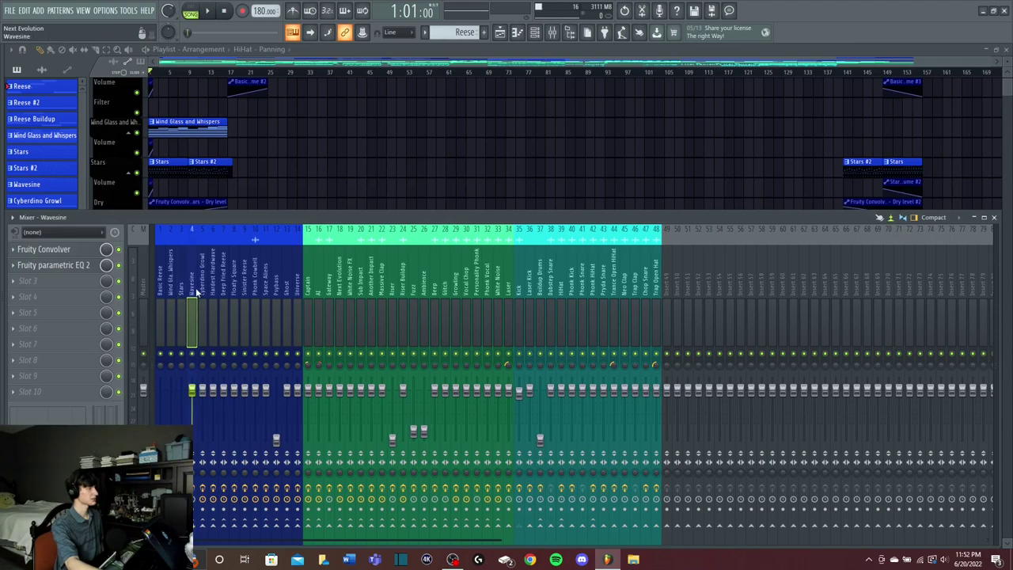
click(54, 266)
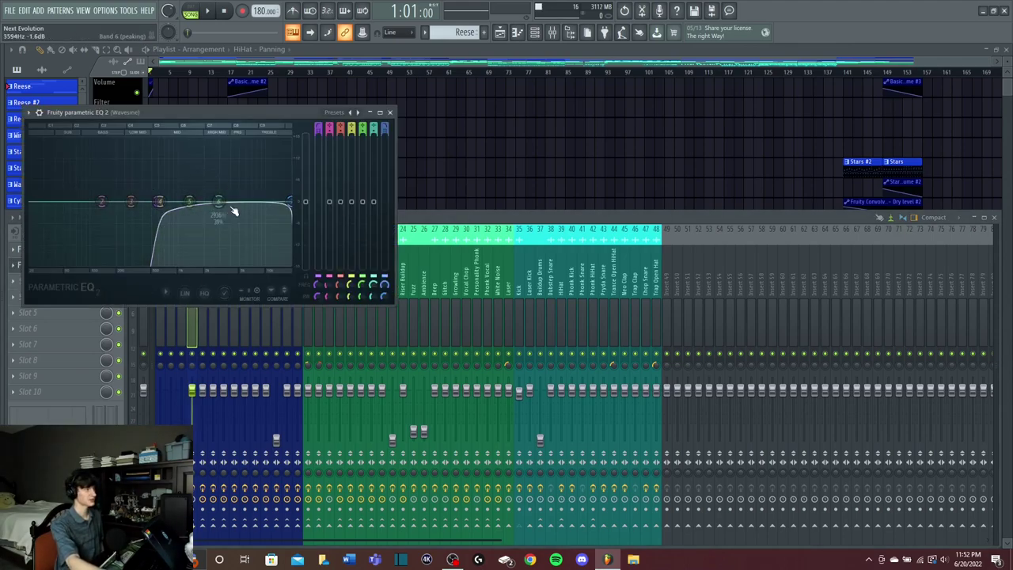
click(389, 112)
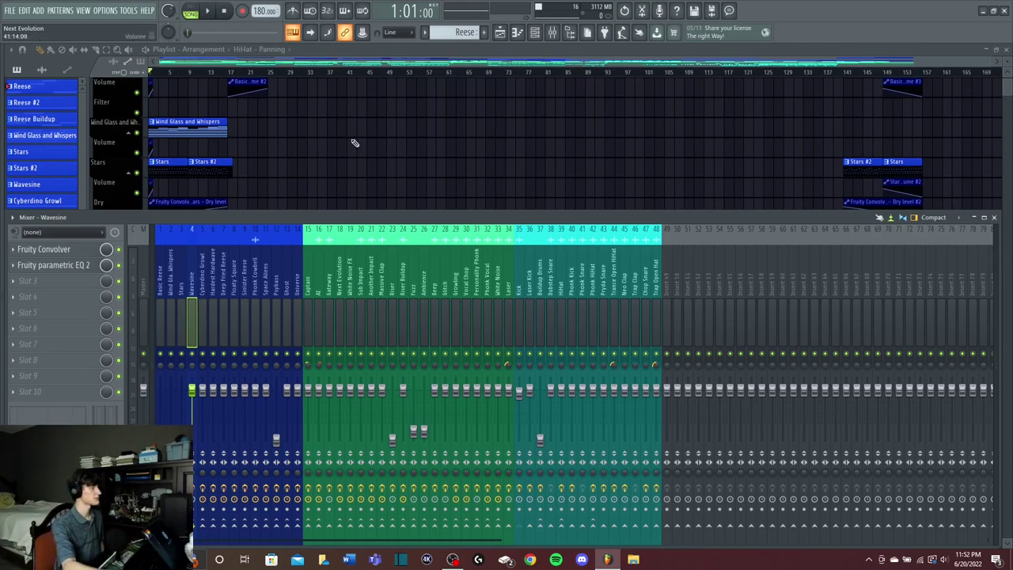
Step: Inspect the Fruity parametric EQ 2 curve on the Deep Fried Reese track and close the plugin
click(223, 265)
click(44, 250)
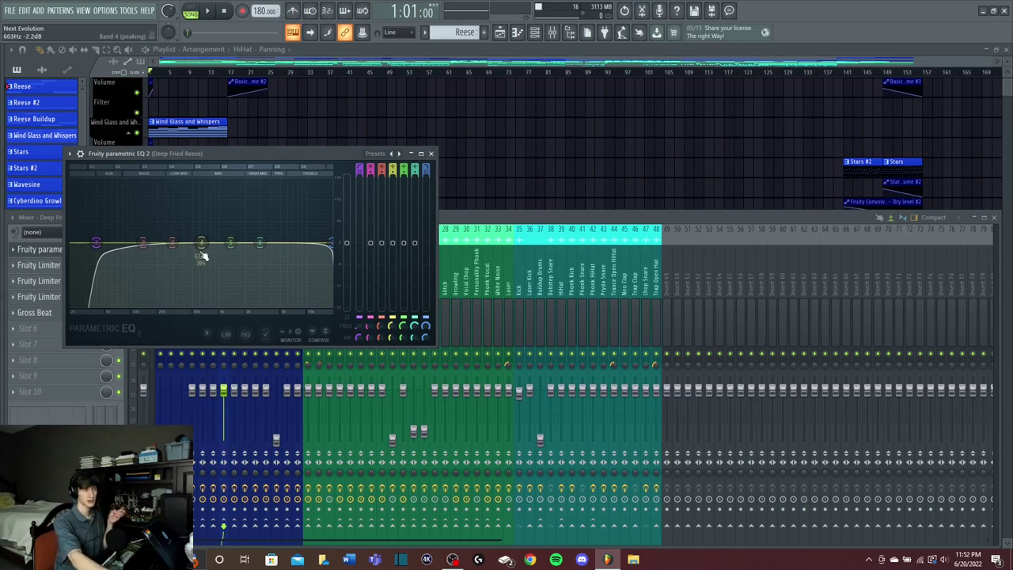
click(431, 153)
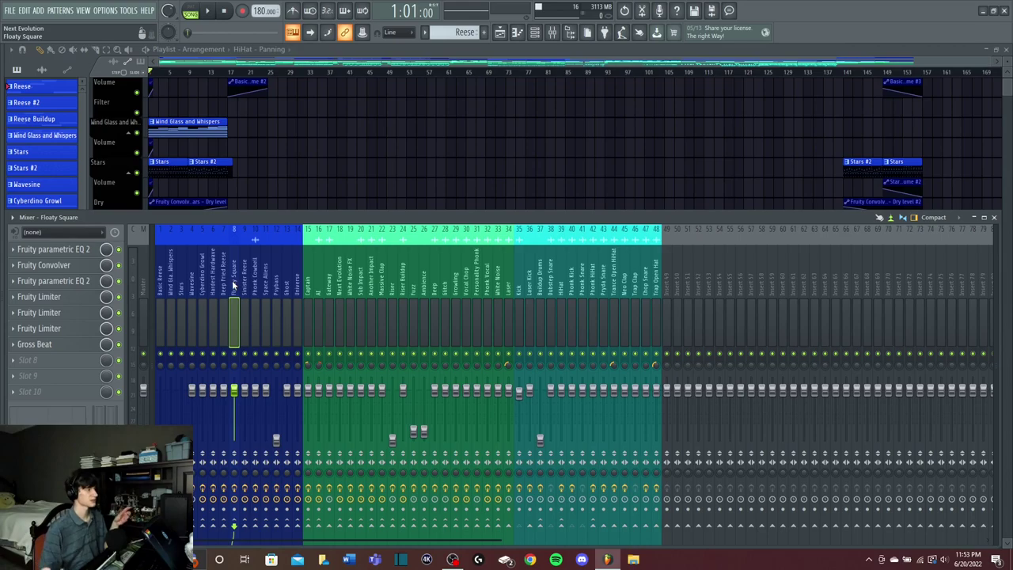
Step: Review the limiter and compressor modes of the first Fruity Limiter on the Phonk Cowbell track, leaving it in COMP mode
click(254, 280)
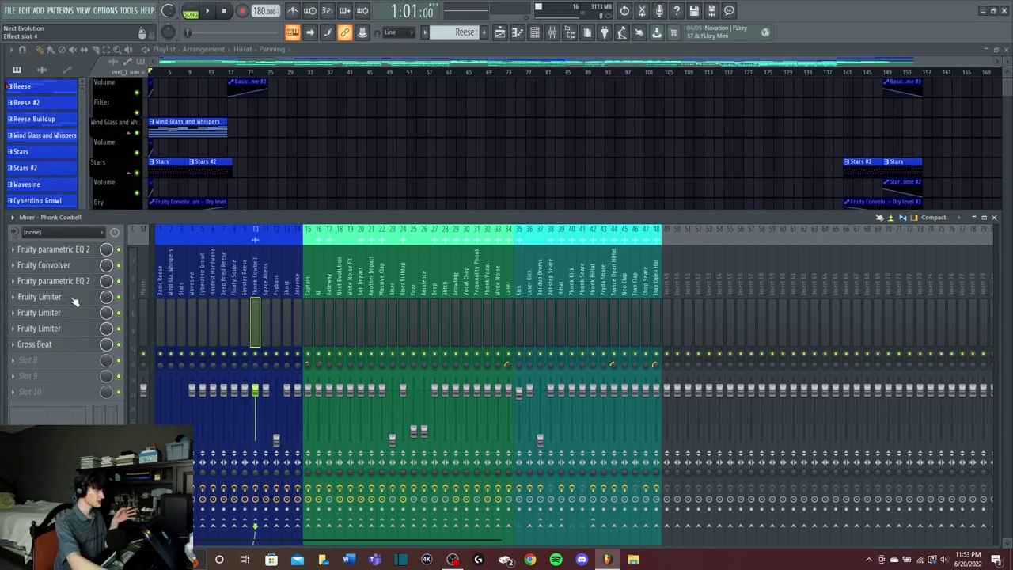
click(67, 297)
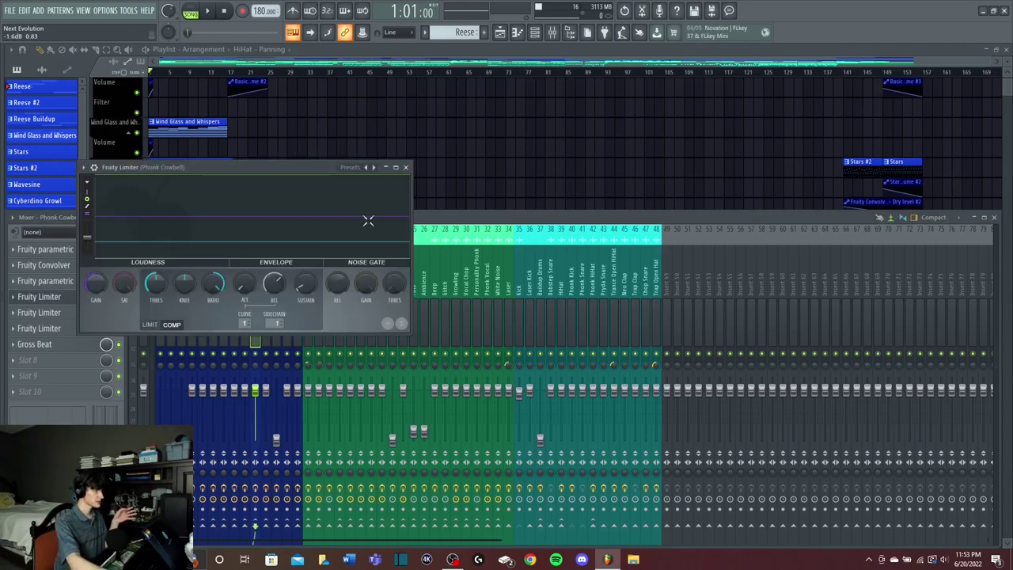
click(149, 325)
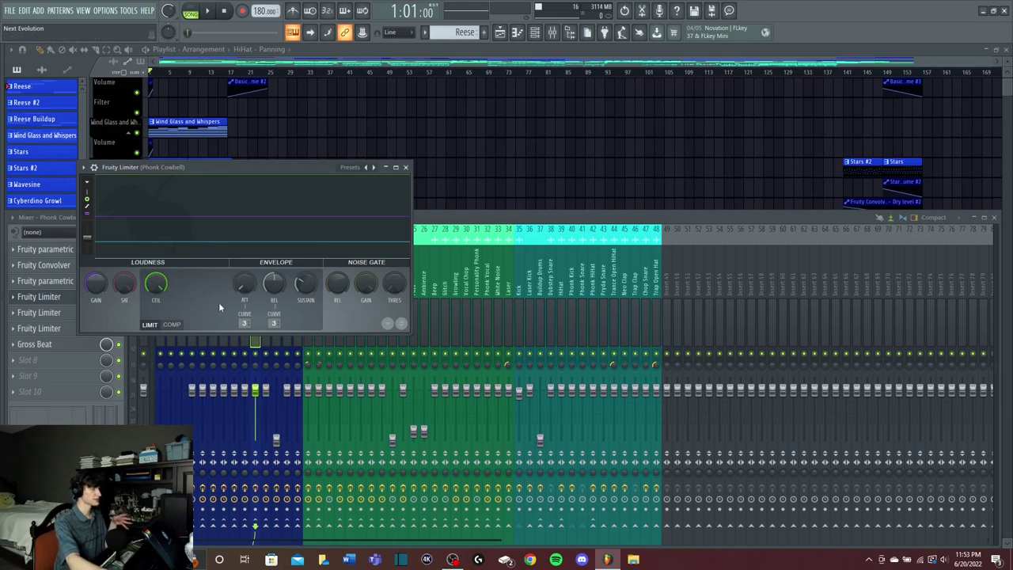
click(172, 326)
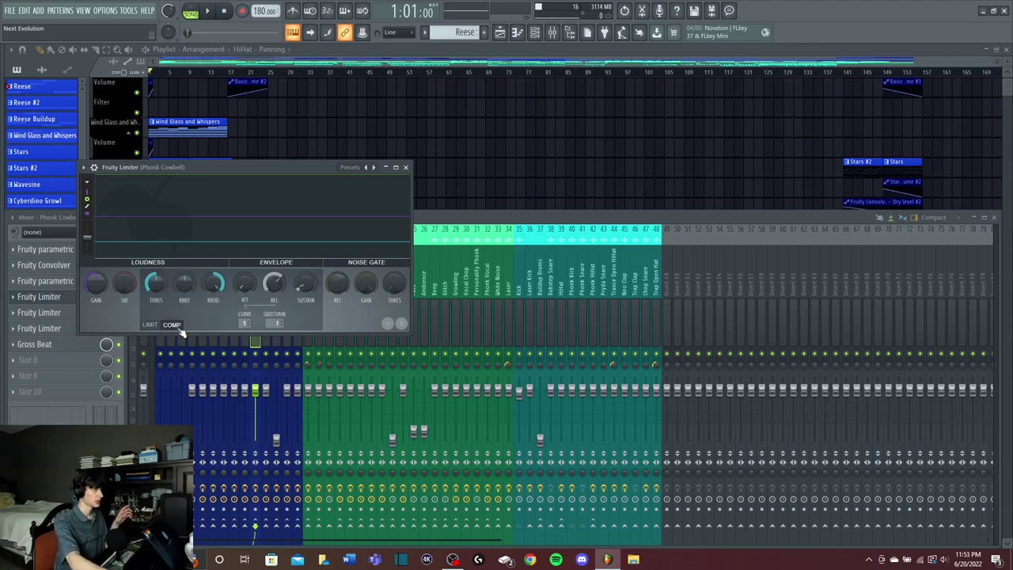
click(406, 167)
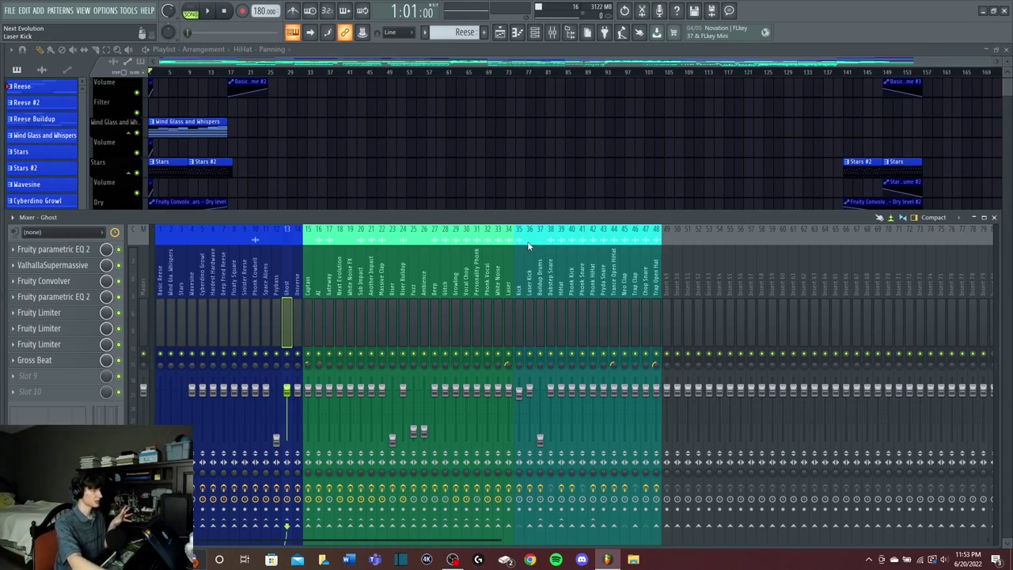
Step: View the effects chain of the Personality Phonk track and hide the mixer
click(477, 235)
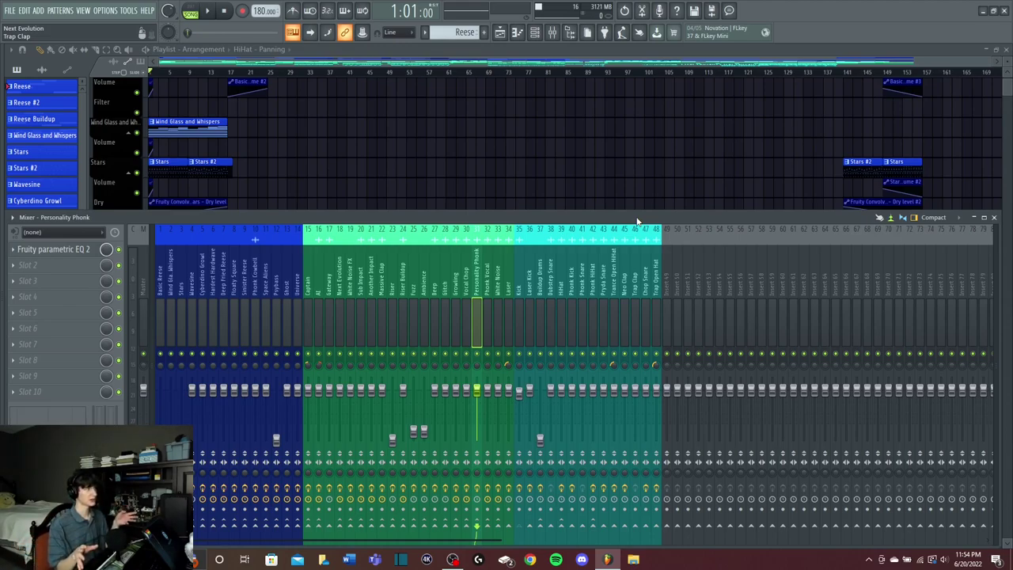
key(F9)
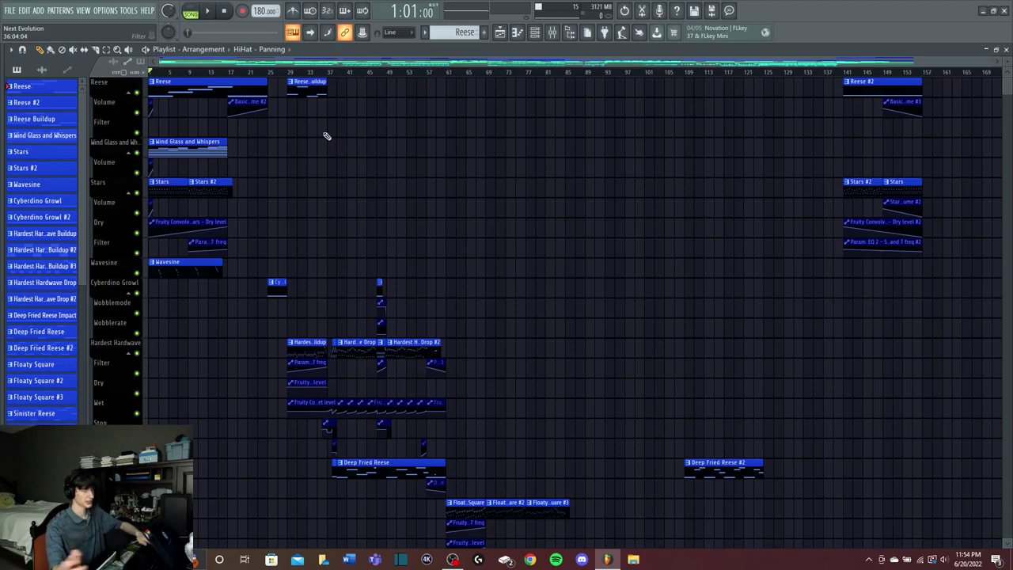
Step: Play the song from the start and look over the playlist tracks from the synths down to the drums
key(space)
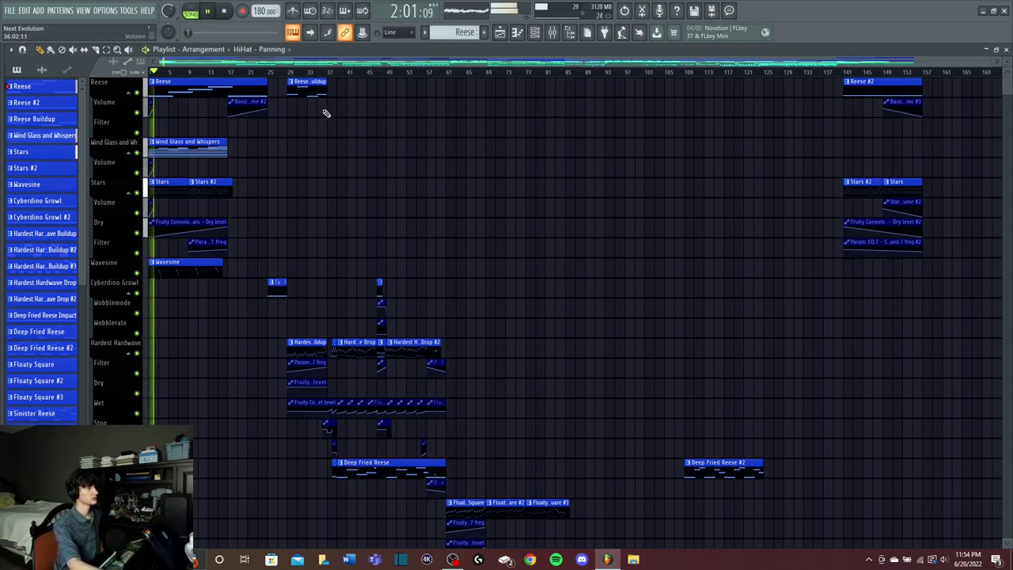
scroll(476, 188, down, 2)
scroll(477, 195, up, 2)
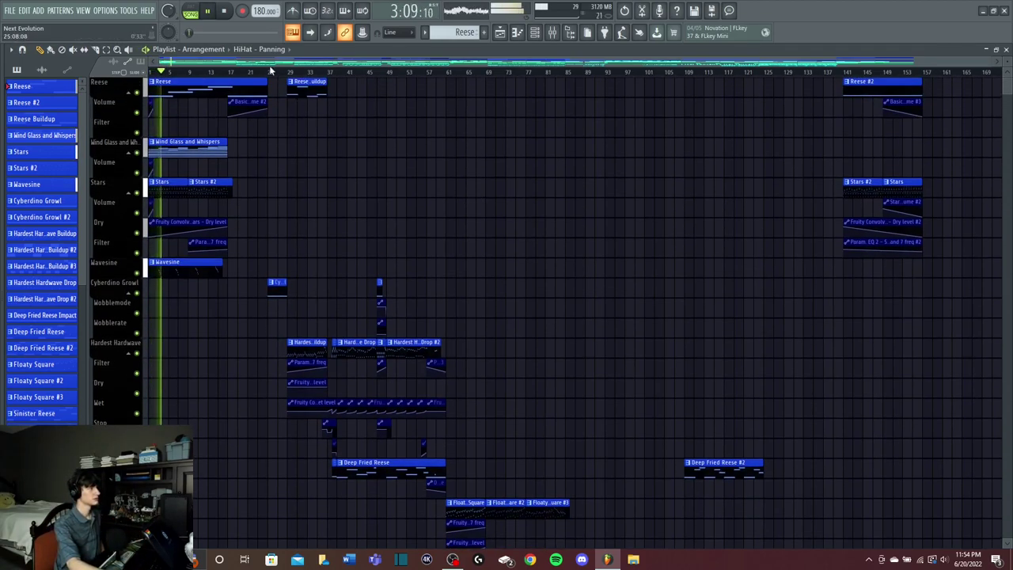
scroll(273, 197, down, 10)
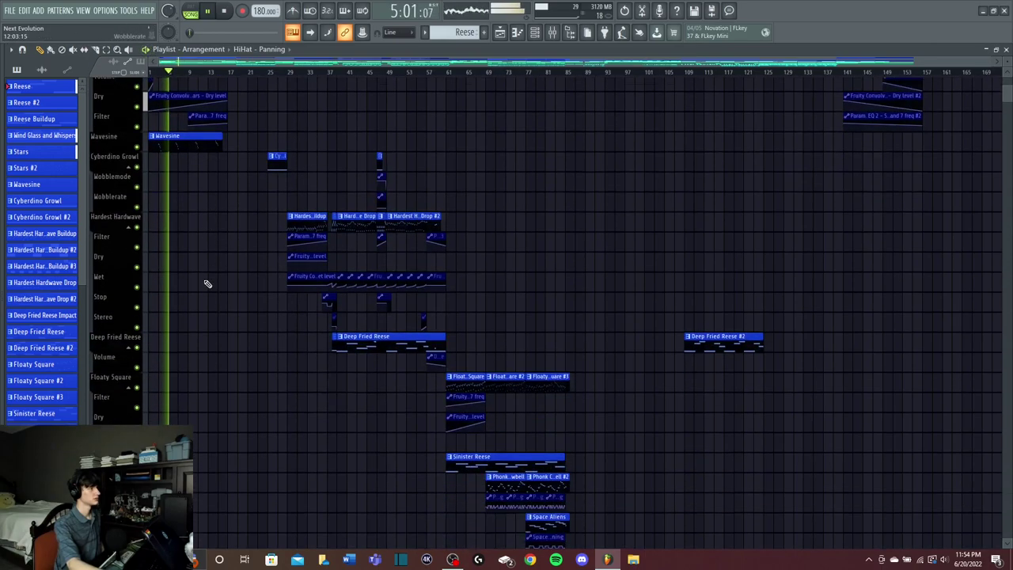
scroll(269, 275, down, 12)
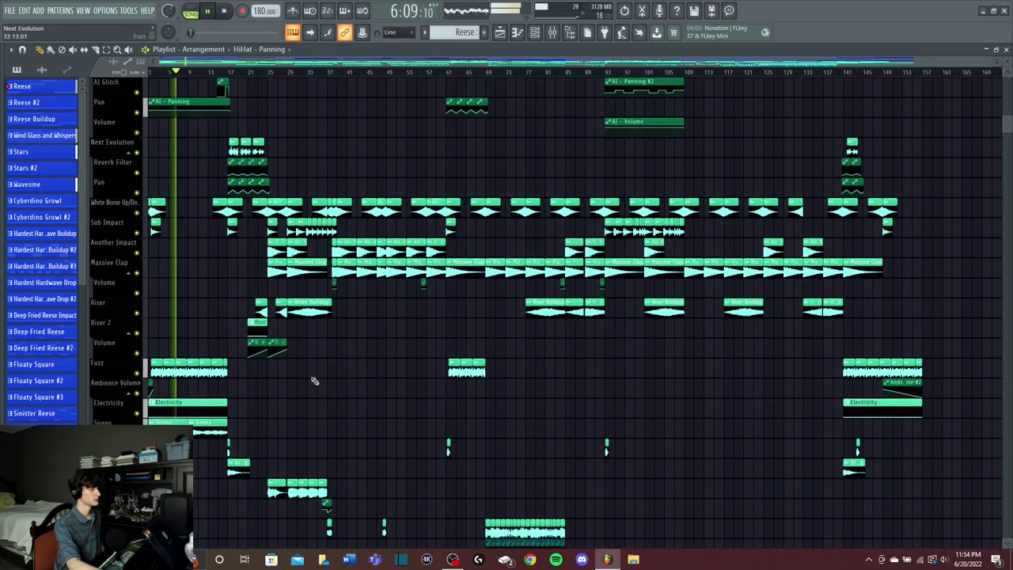
scroll(237, 373, down, 8)
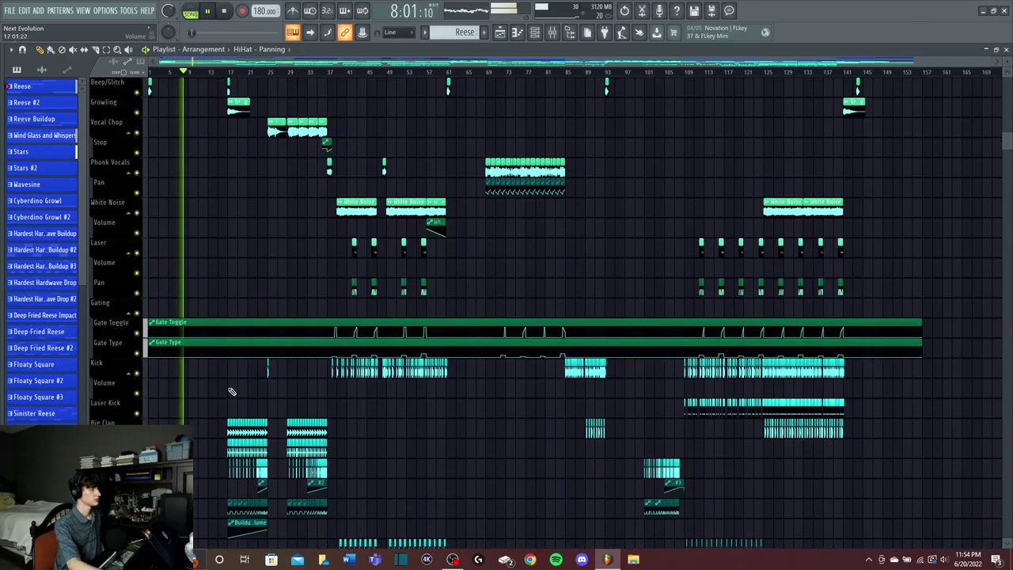
scroll(230, 380, up, 2)
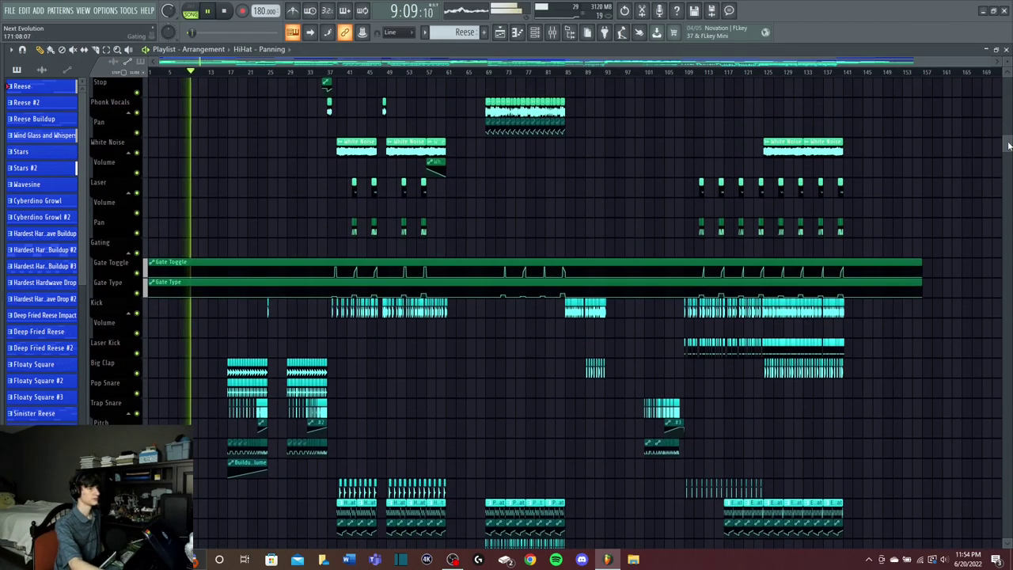
Step: Return to the uppermost playlist tracks during playback and enlarge the timeline around the intro, buildup and first drop
drag(1009, 145, 1009, 119)
scroll(616, 168, up, 9)
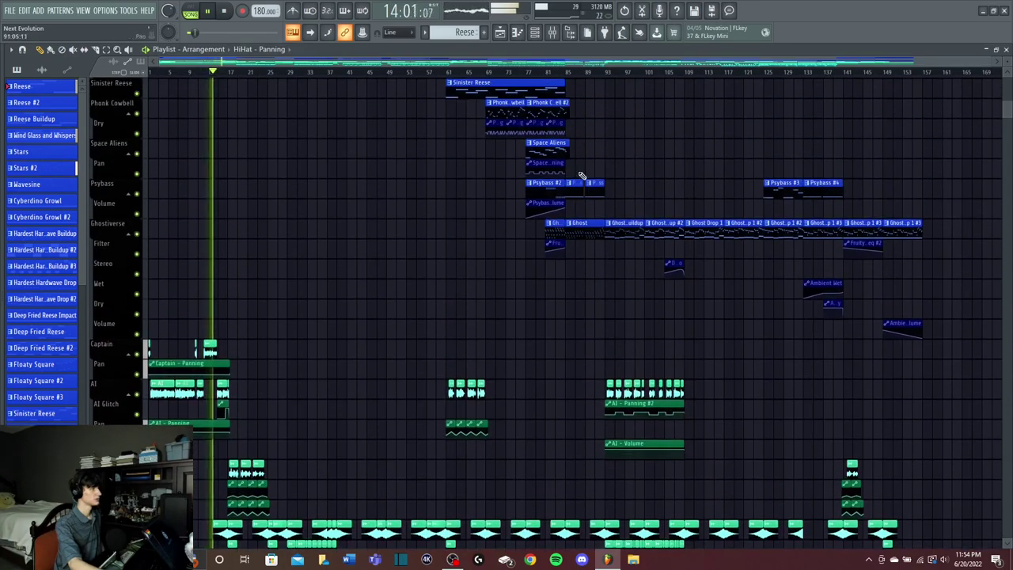
scroll(268, 283, up, 20)
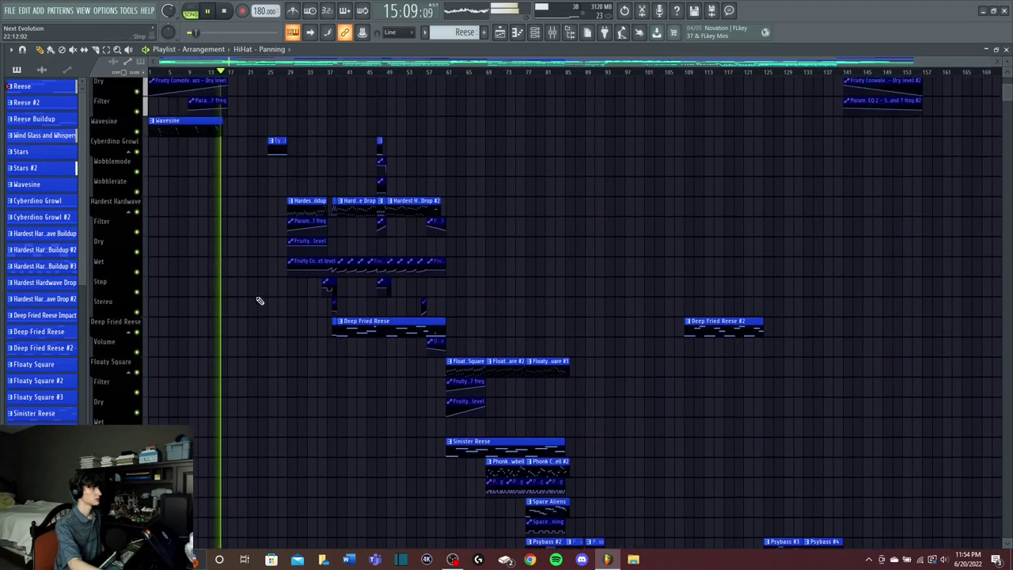
scroll(442, 219, up, 2)
scroll(348, 65, up, 5)
drag(348, 62, 250, 66)
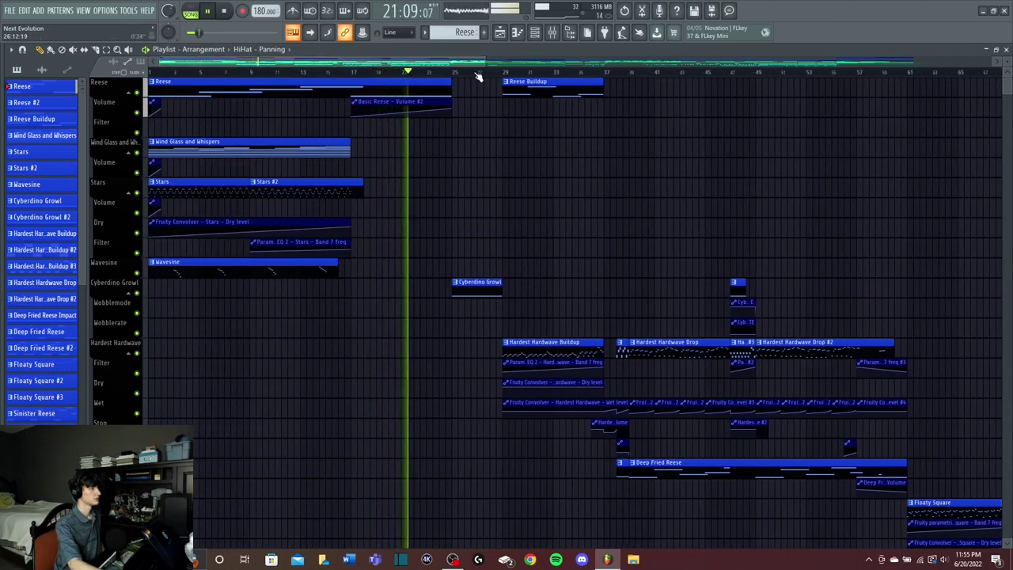
scroll(467, 75, up, 1)
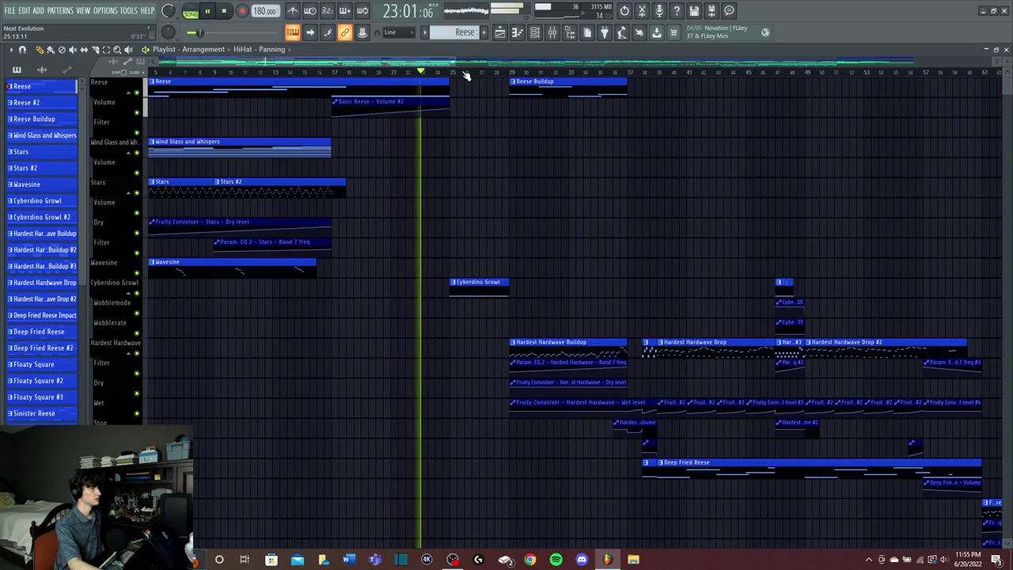
Step: Stop playback and look over the playlist tracks from Reese down to the vocal clips
scroll(467, 75, up, 1)
scroll(467, 75, down, 1)
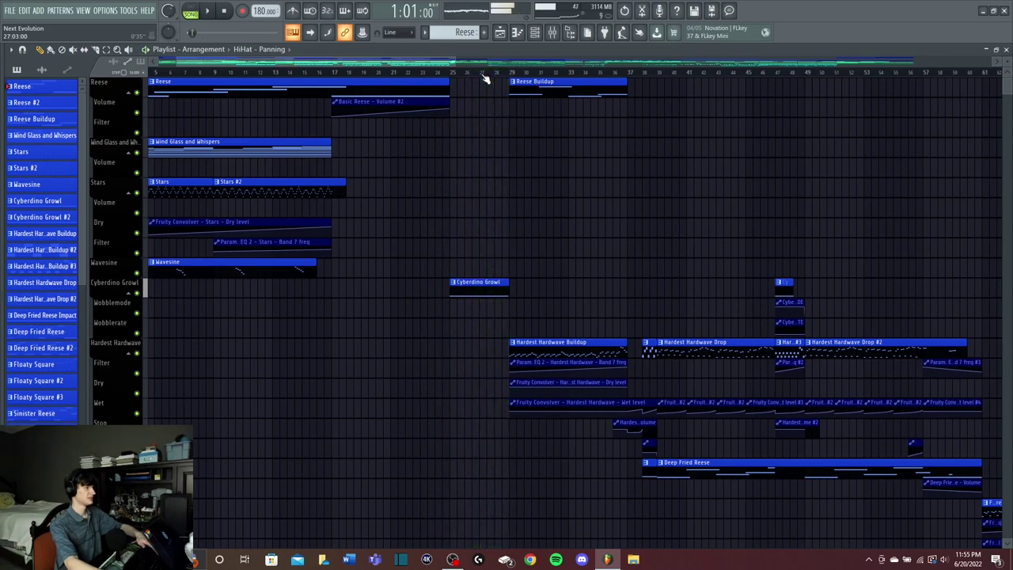
key(space)
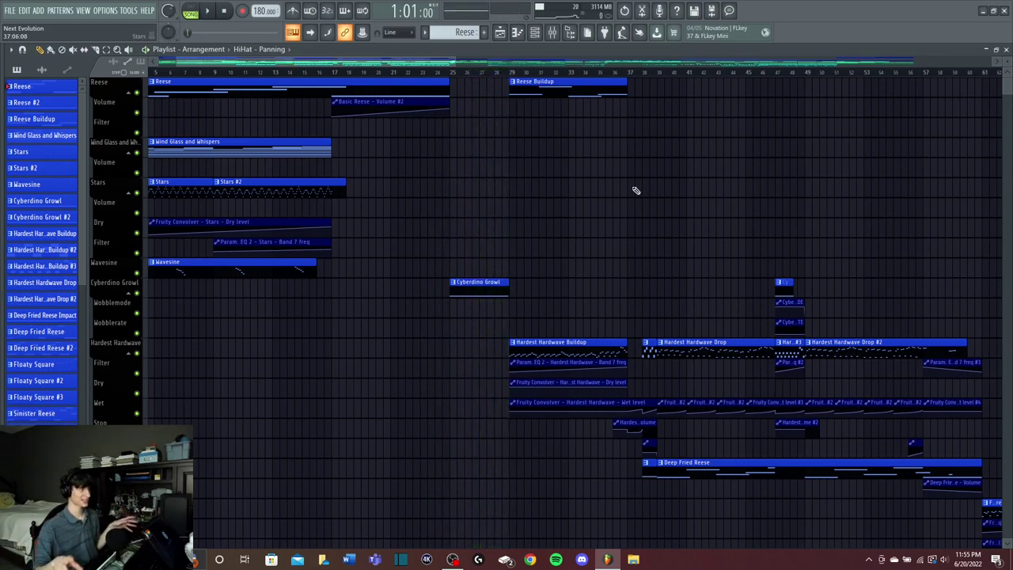
scroll(396, 336, down, 5)
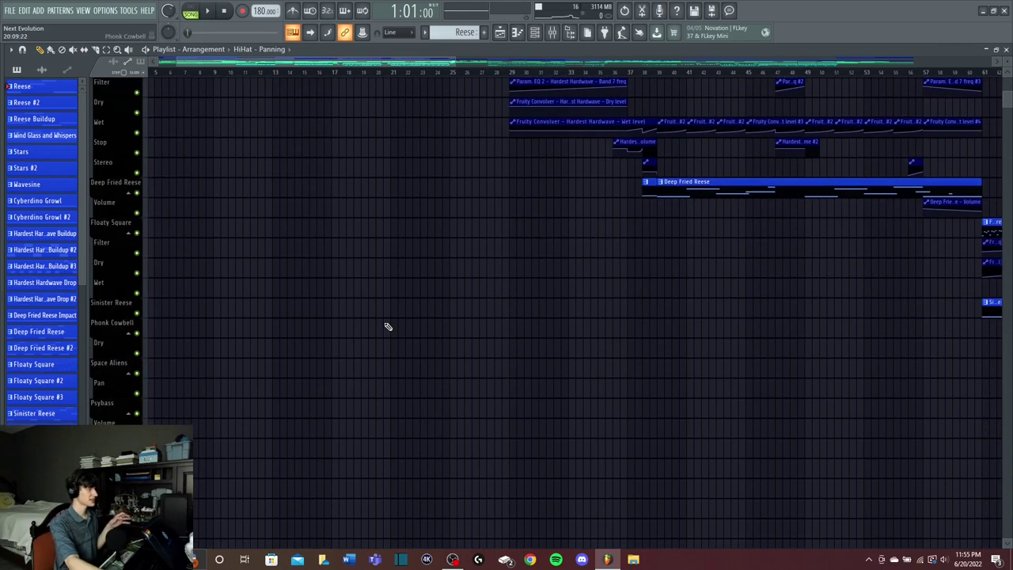
scroll(360, 329, down, 1)
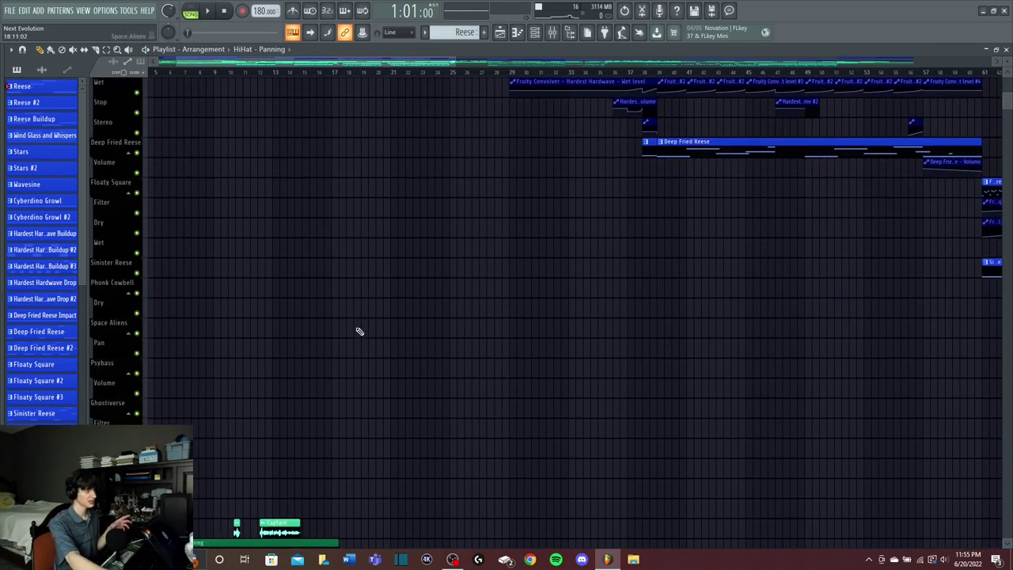
scroll(359, 343, down, 1)
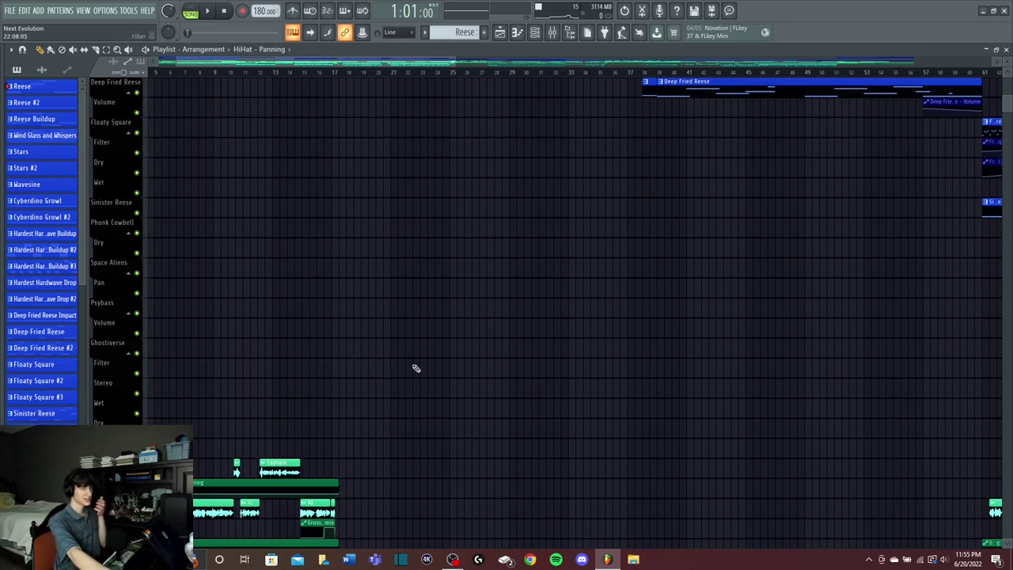
Step: Solo the Reese playlist track together with its Volume and Filter tracks and play it from the start
scroll(416, 368, up, 7)
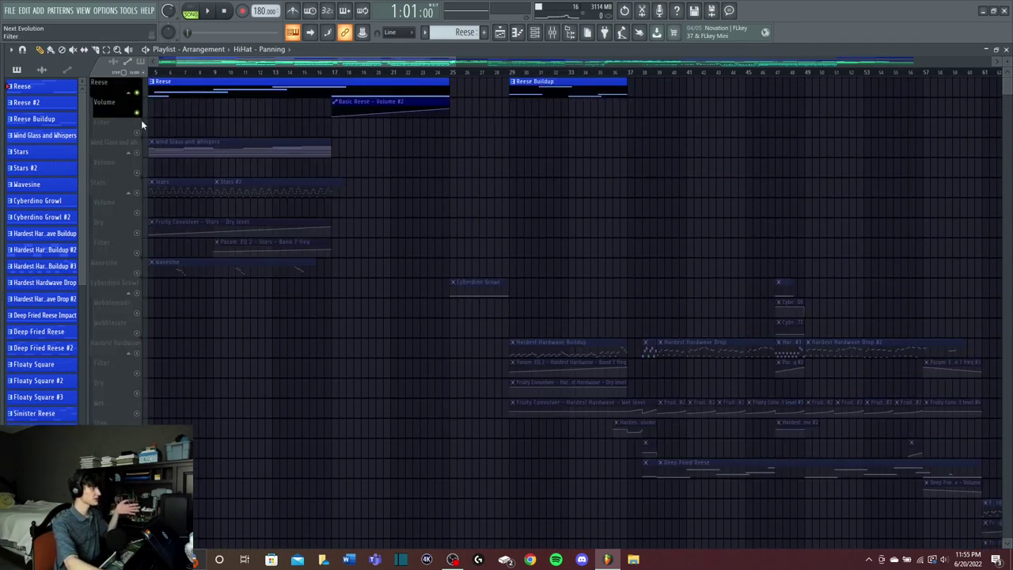
click(137, 133)
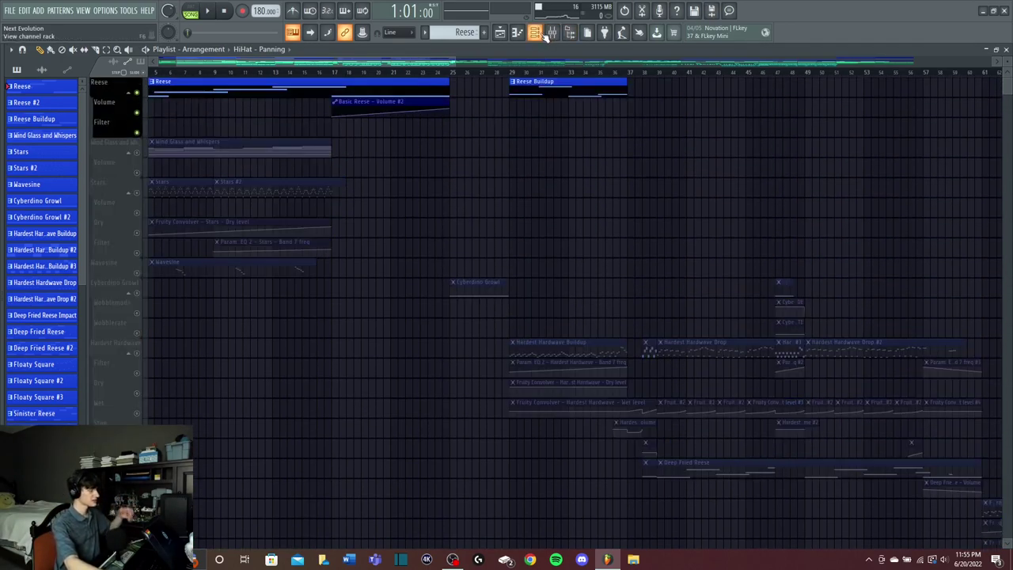
key(space)
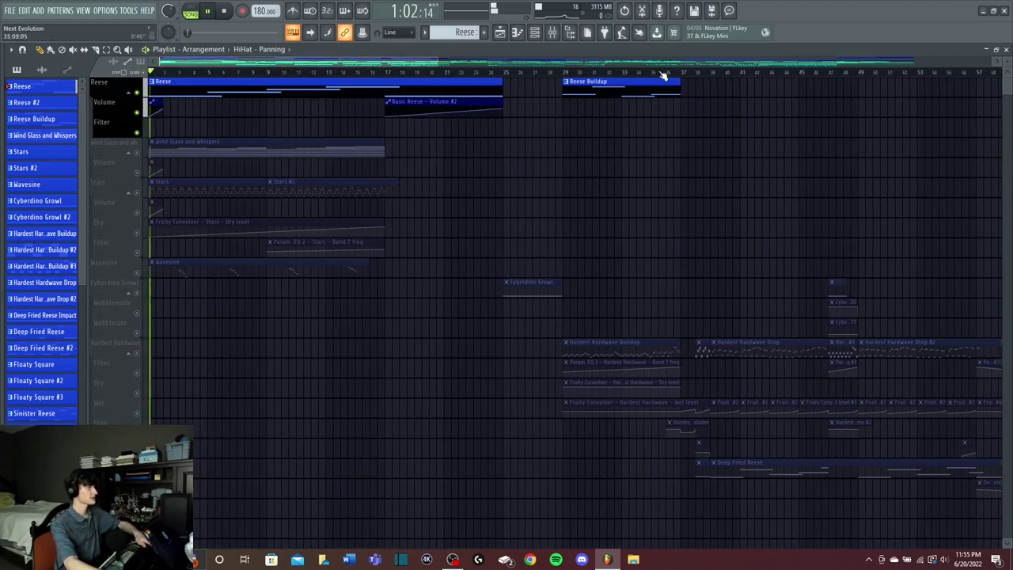
Step: Open the Basic Reese synth beside the channel rack, examine its oscillator and filter settings, and stop playback
key(F6)
click(253, 114)
drag(556, 106, 632, 102)
key(space)
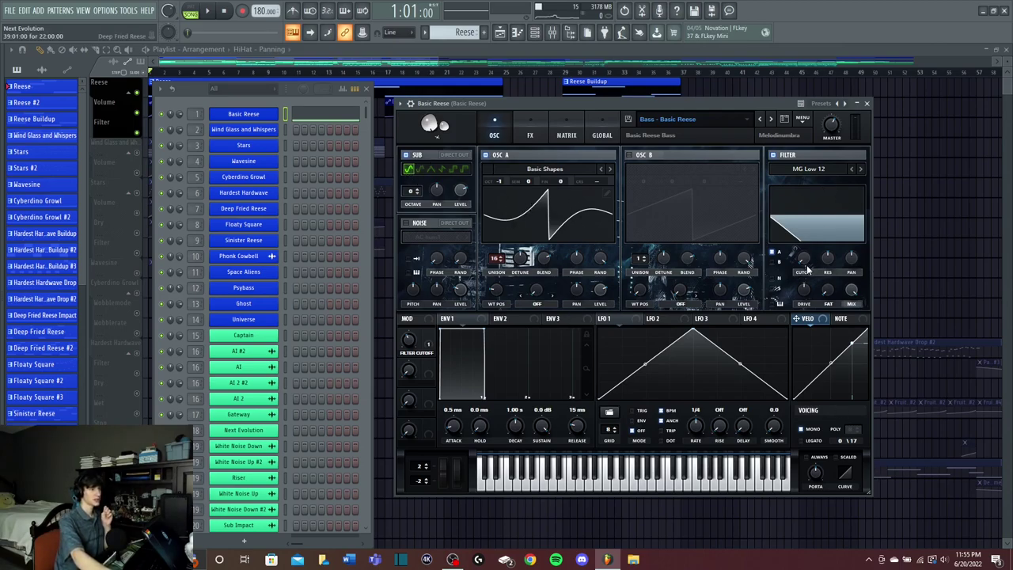
key(space)
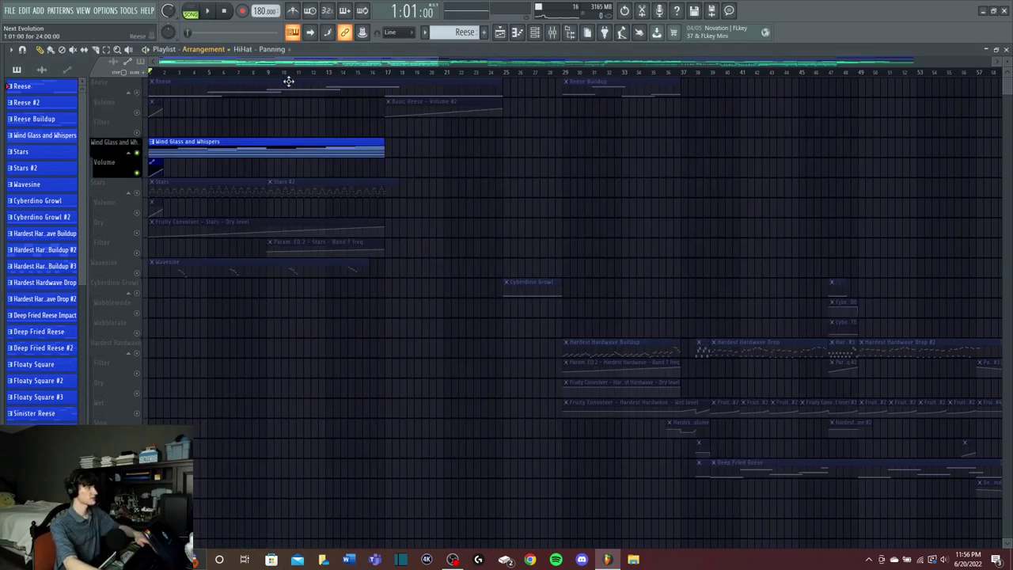
Step: Play the soloed Wind Glass and Whispers track and examine its synth settings beside the channel rack
key(space)
key(F6)
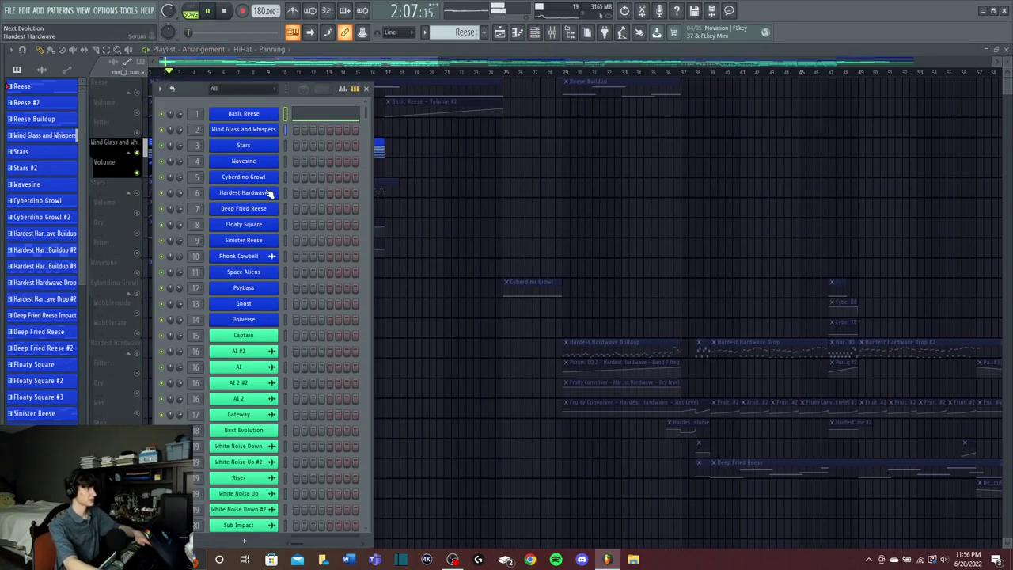
click(252, 130)
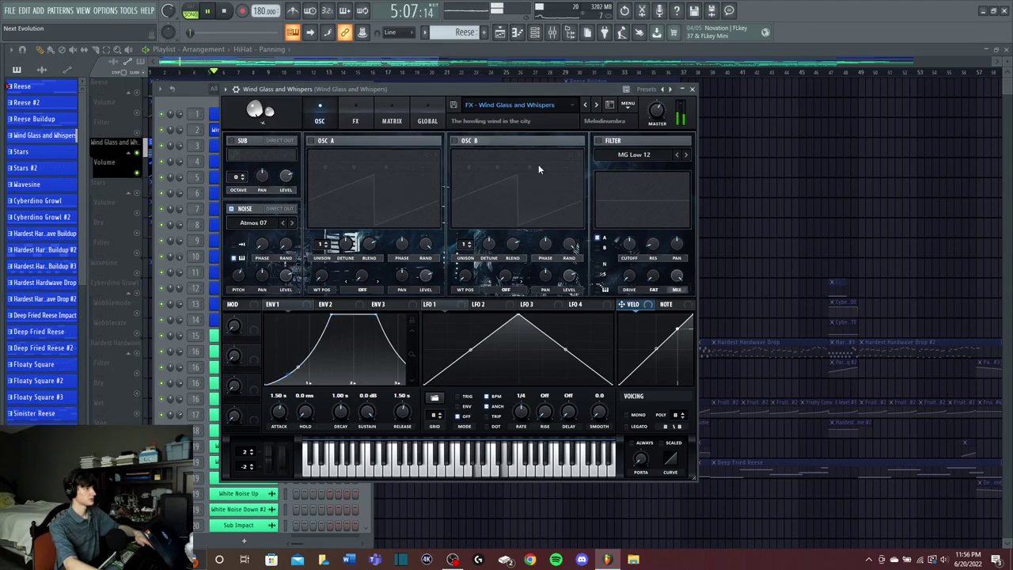
drag(532, 89, 732, 115)
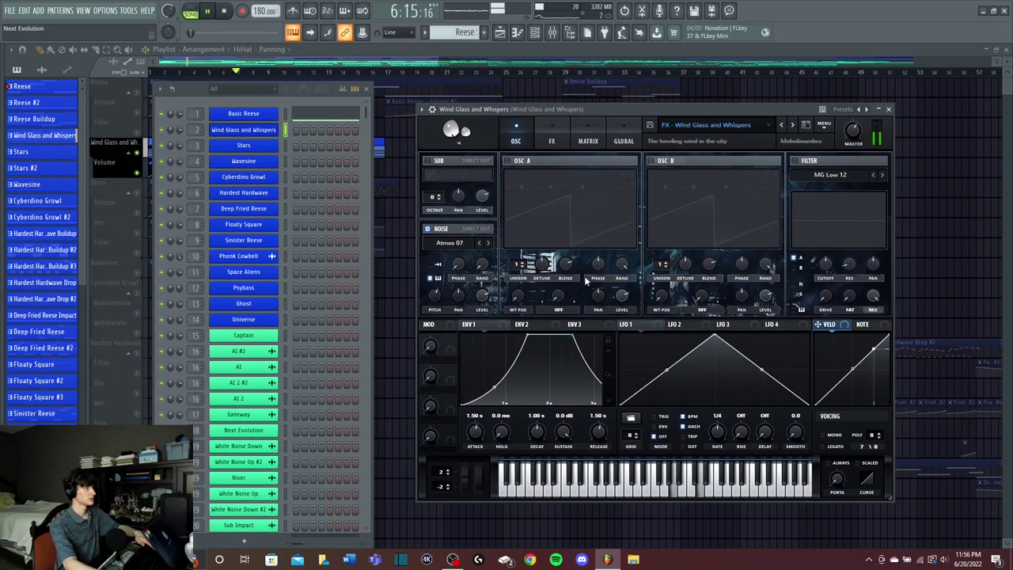
key(space)
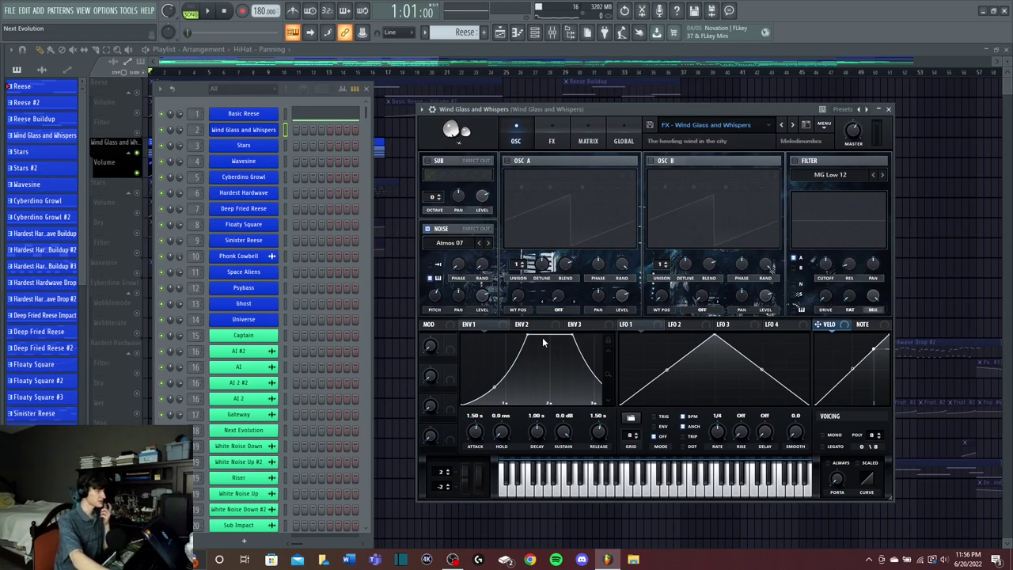
Step: Review the Fruity parametric EQ 2 on the Wind Glass and Whispers mixer track, and the synth's FX page
click(543, 35)
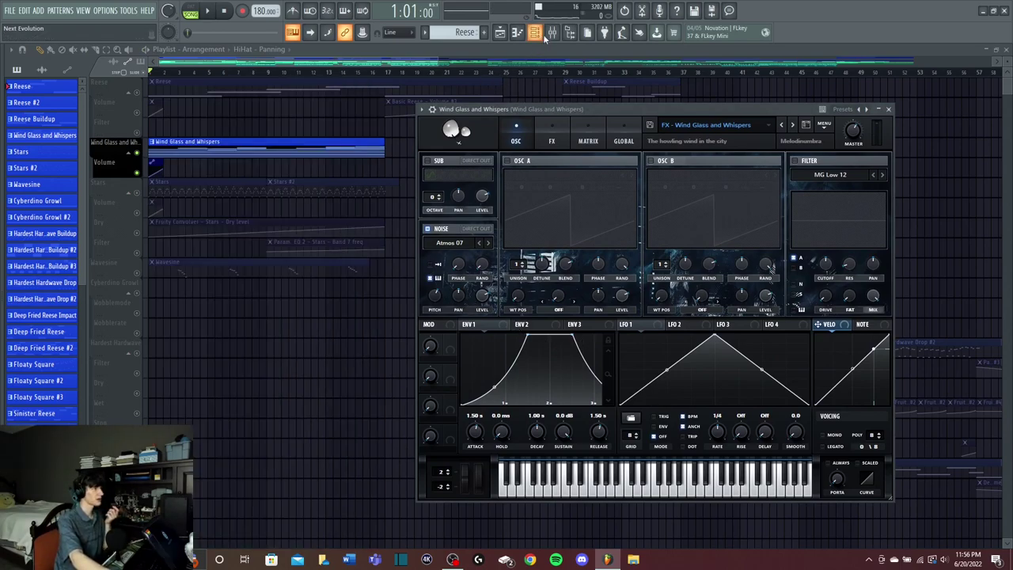
click(552, 35)
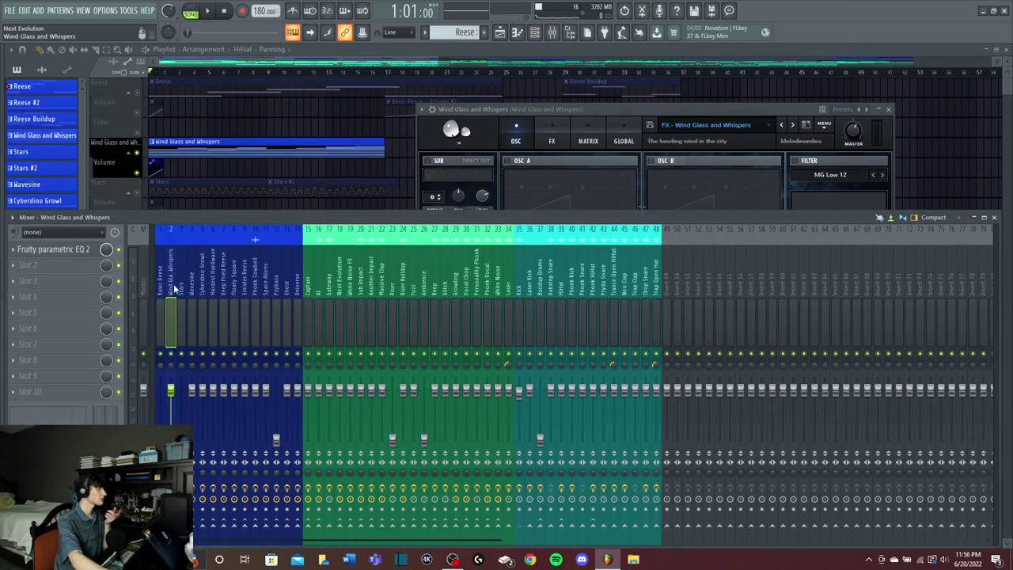
click(97, 250)
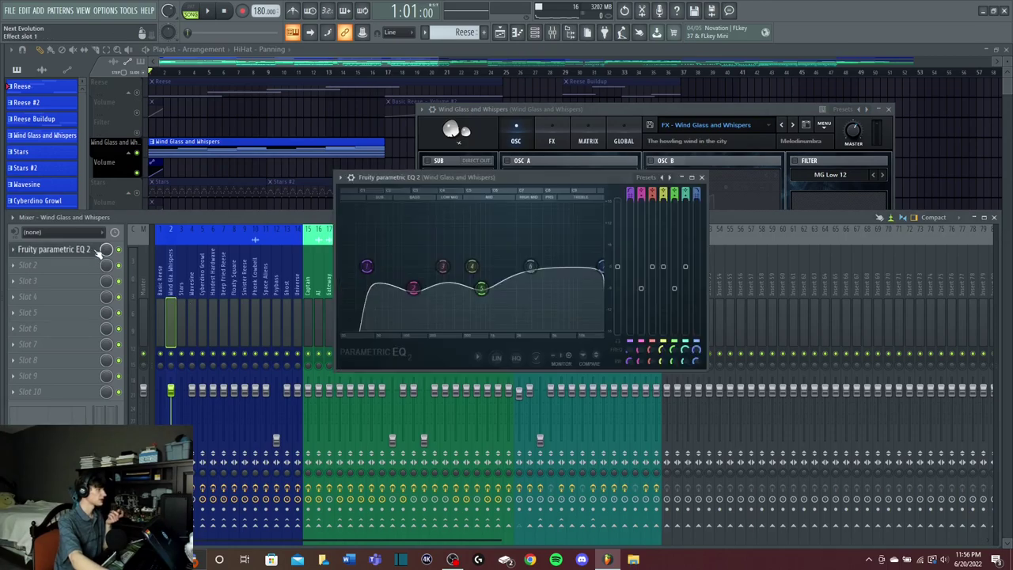
click(701, 178)
key(F9)
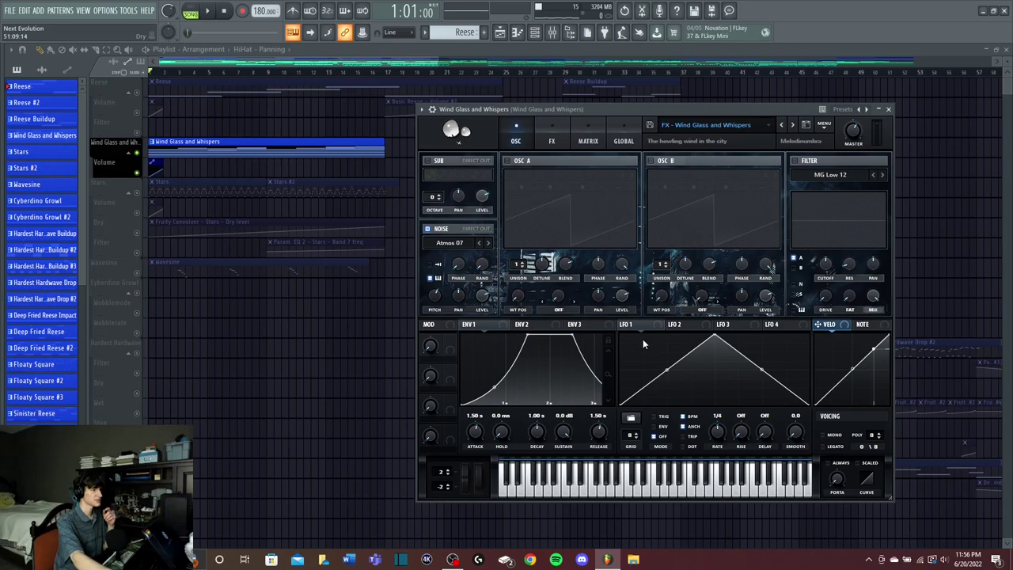
click(551, 140)
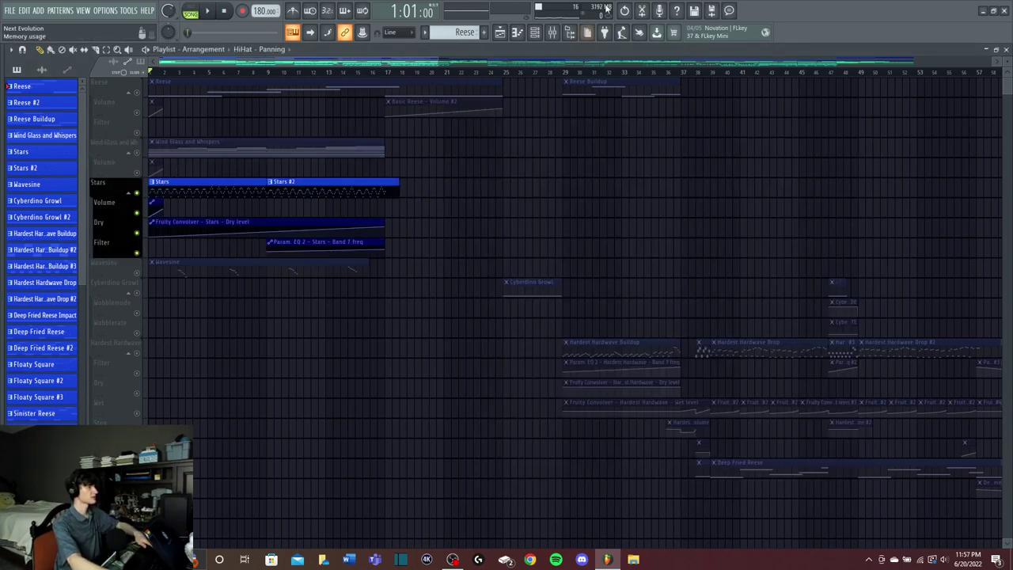
Step: Play the soloed Stars track from bar 9, listening through the Stars #2 section, and stop playback
click(540, 38)
click(534, 32)
click(270, 72)
key(space)
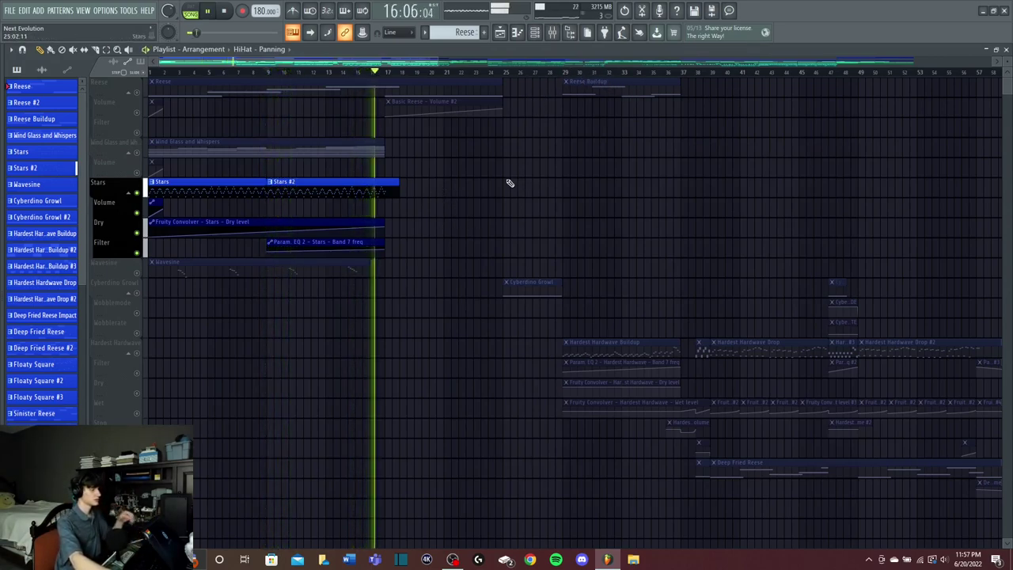
key(space)
Step: Examine the Fruity parametric EQ 2 on the Stars mixer track while replaying from bar 9, and close it
key(F9)
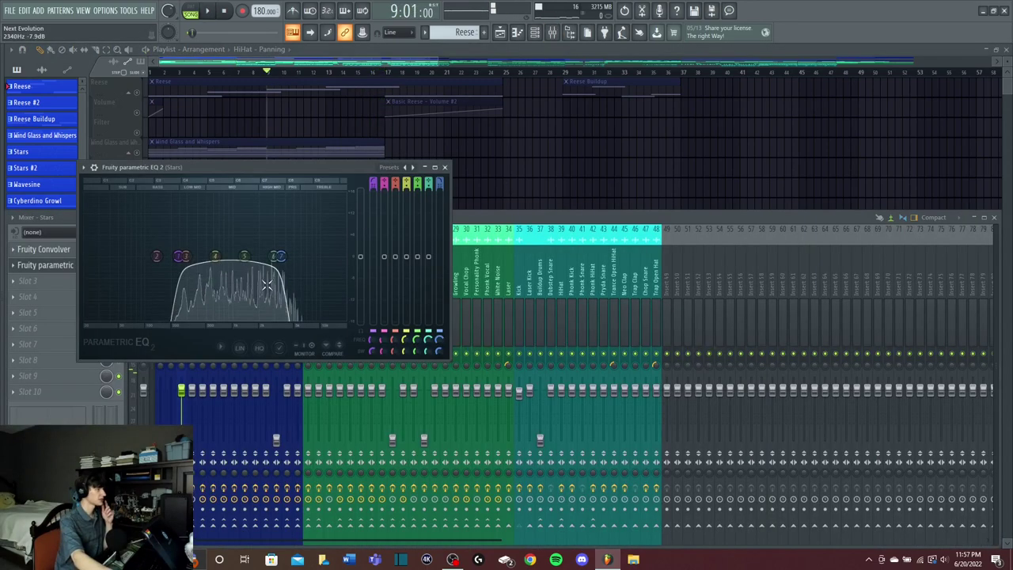
key(space)
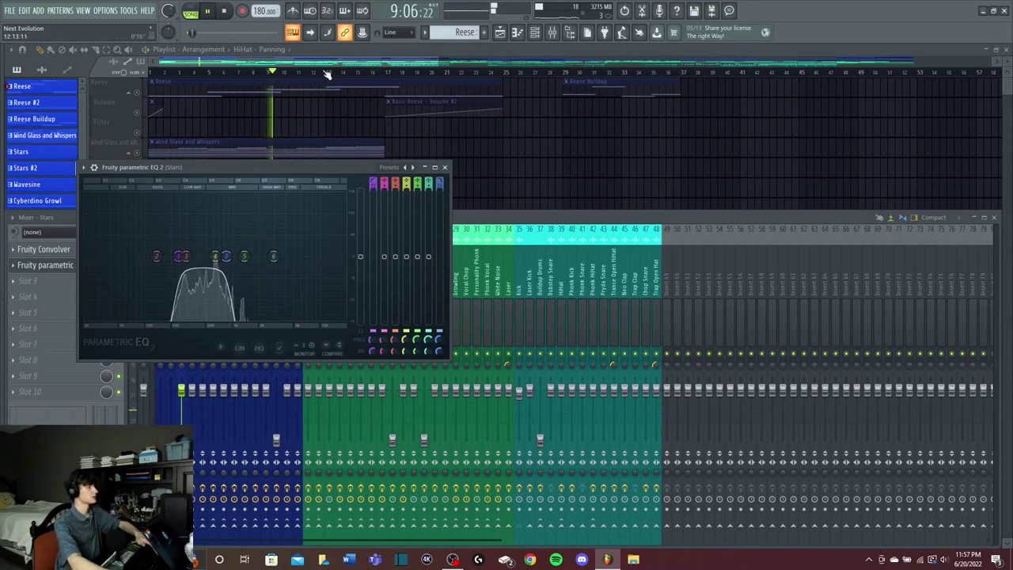
key(space)
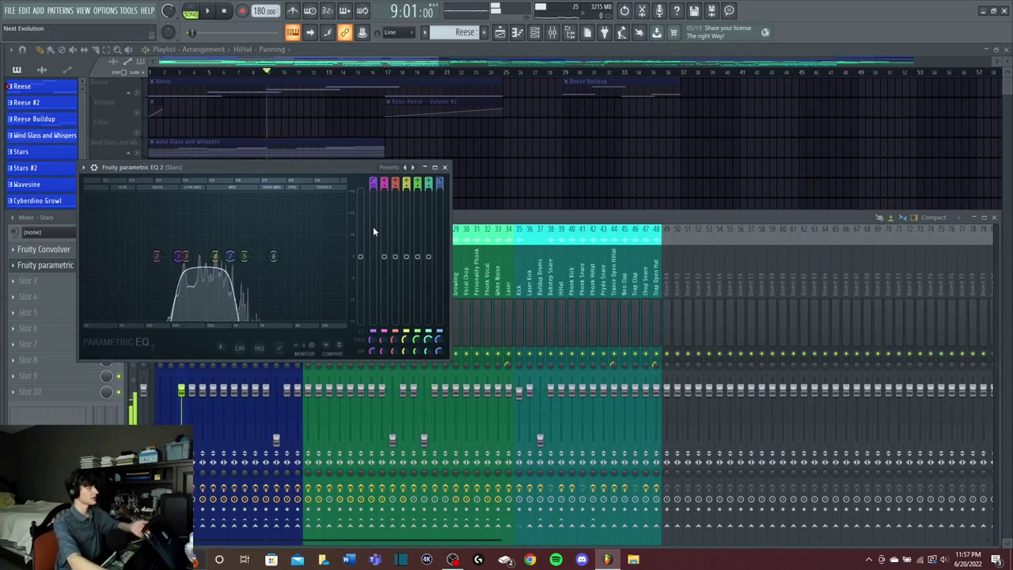
click(446, 168)
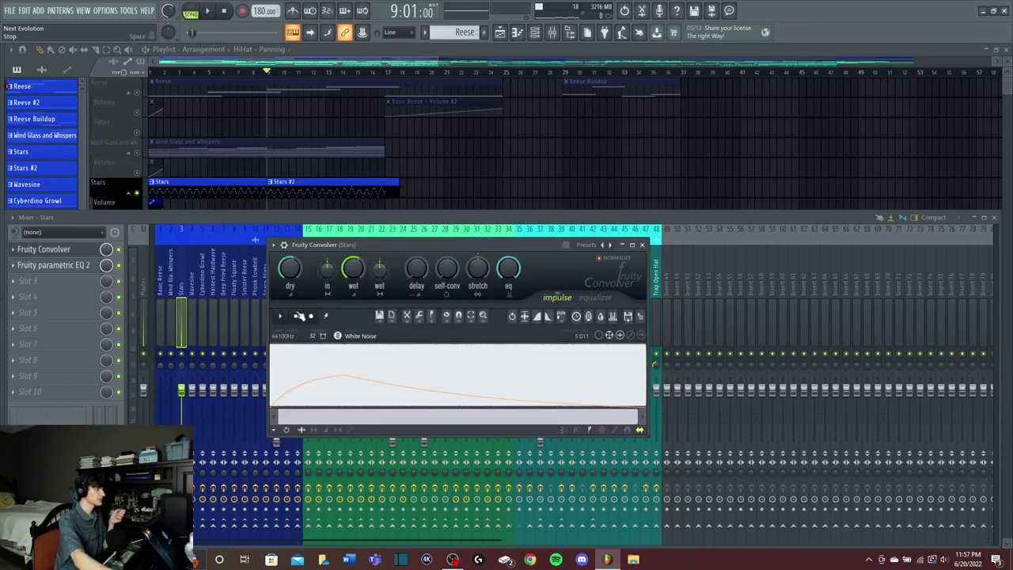
Step: Play Stars from bar 9 with Fruity Convolver bypassed for comparison, and reopen the re-enabled Convolver
click(643, 244)
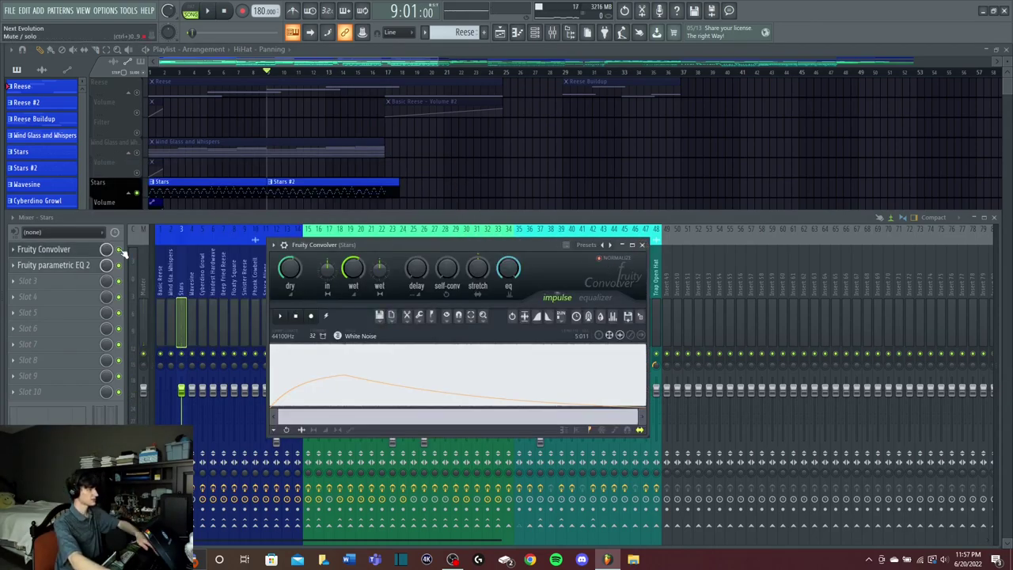
key(space)
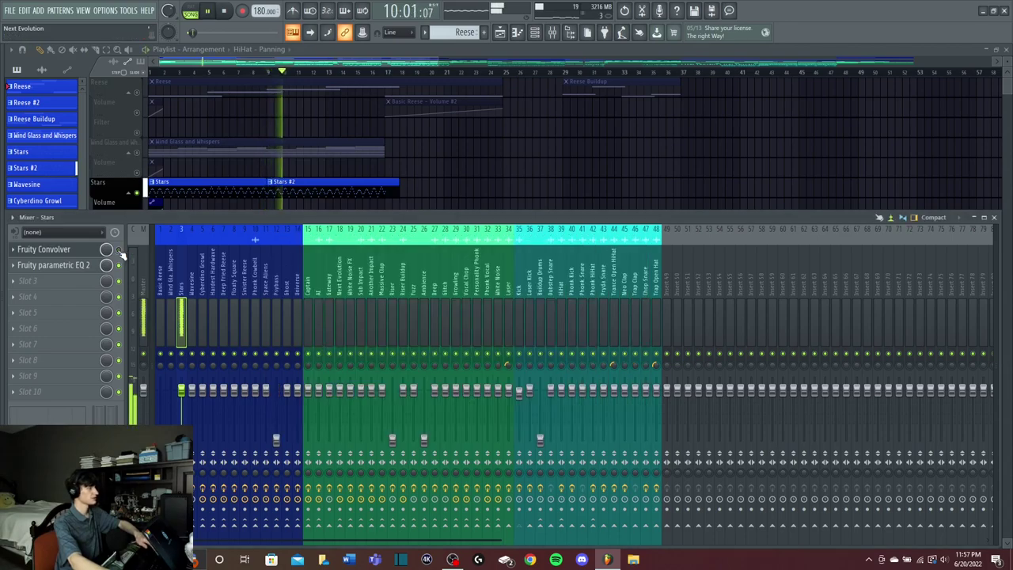
key(space)
click(78, 255)
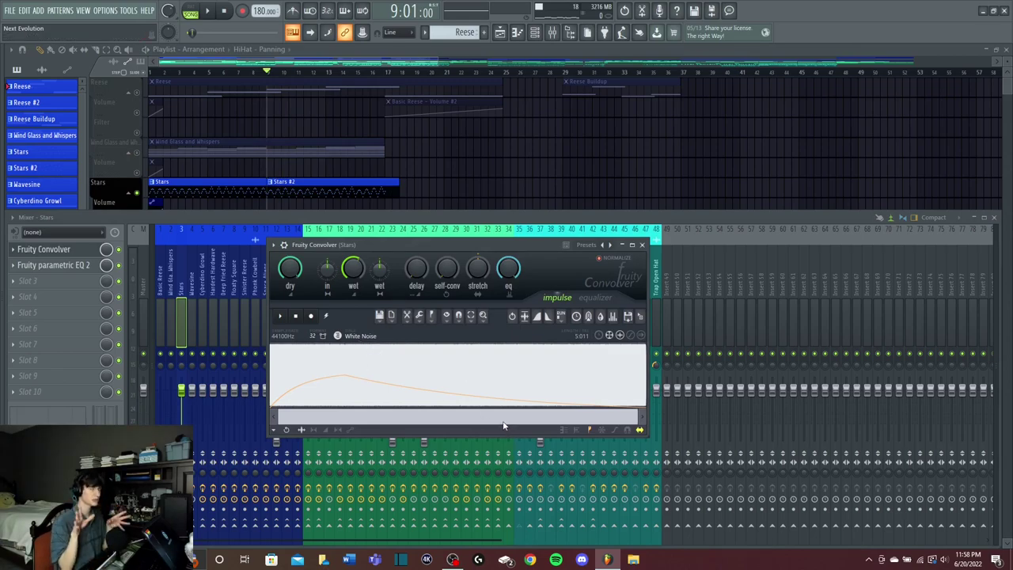
Step: Play Stars from bar 5 with its Fruity Convolver open to observe the dry level automation, and stop playback
click(211, 72)
key(space)
click(554, 31)
click(556, 35)
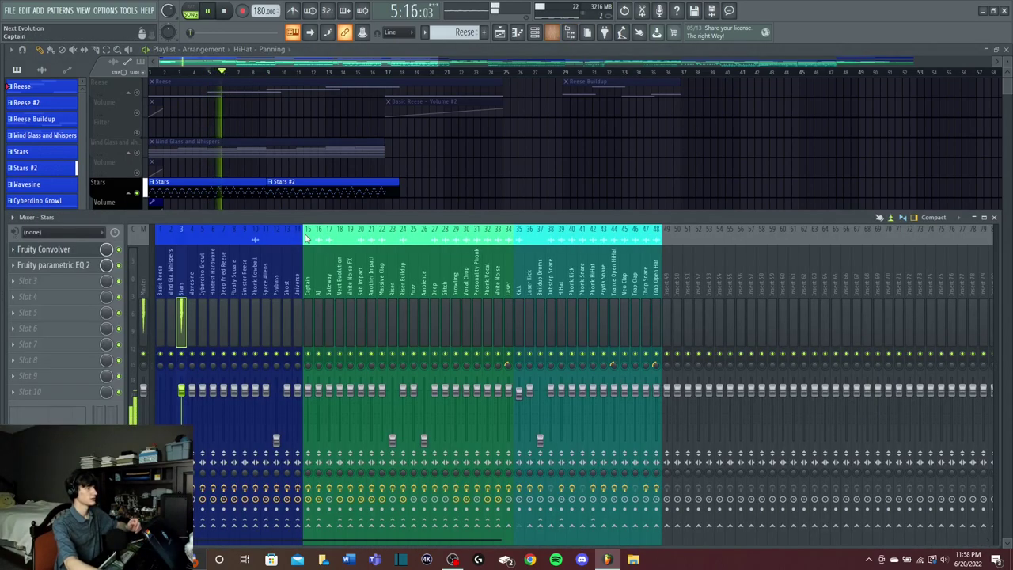
click(74, 252)
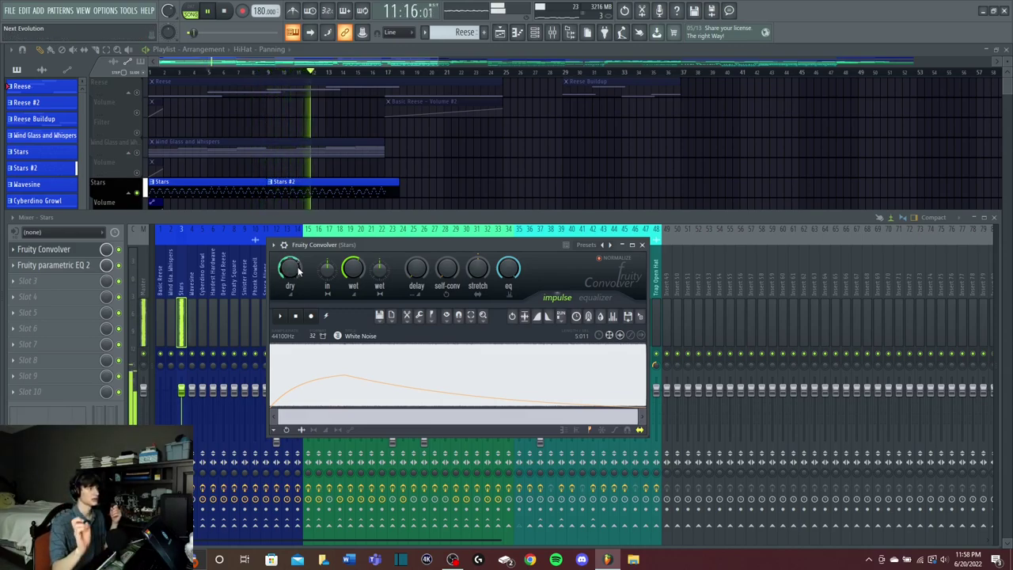
key(space)
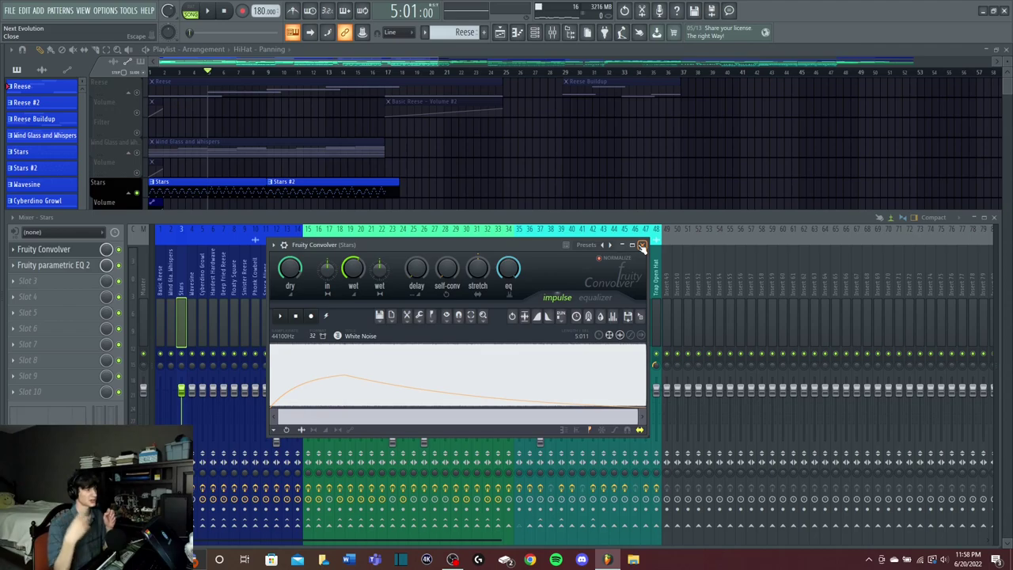
Step: Close the Convolver, view the Stars track's Fruity parametric EQ 2 once more, and hide the mixer
click(642, 245)
click(53, 264)
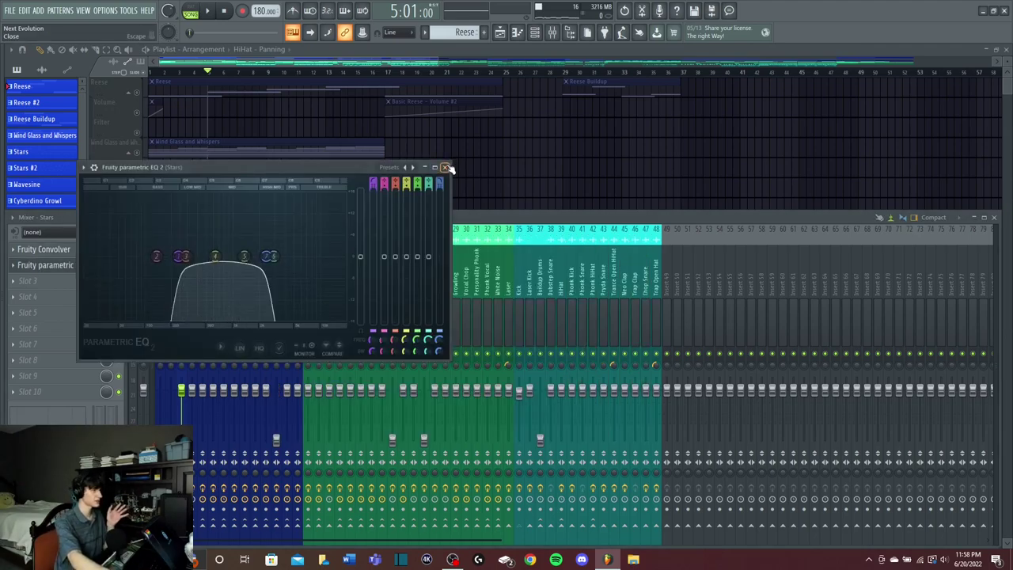
click(449, 168)
click(994, 216)
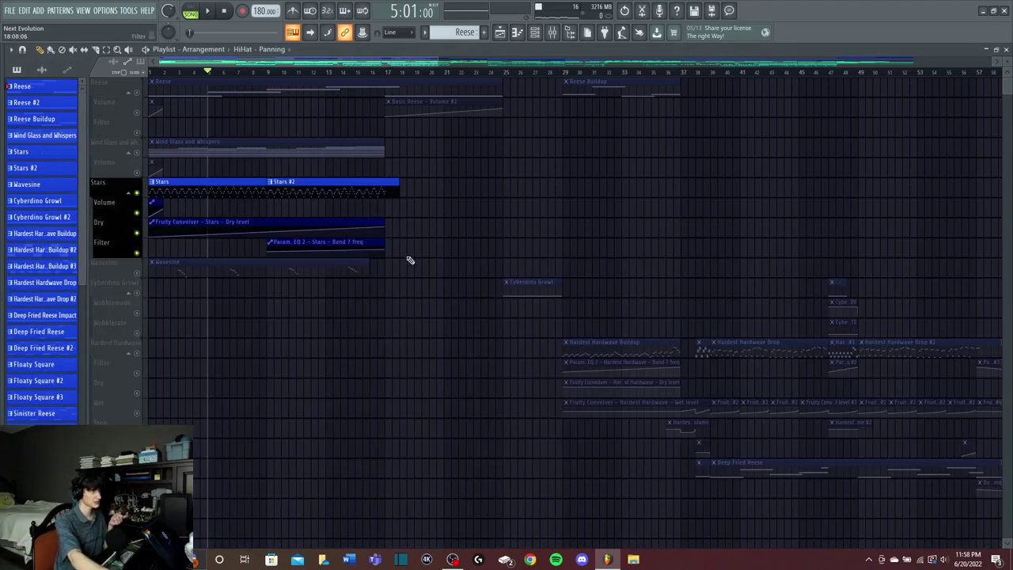
Step: Solo the Wavesine playlist track and open the Fruity Convolver on its mixer track
click(138, 276)
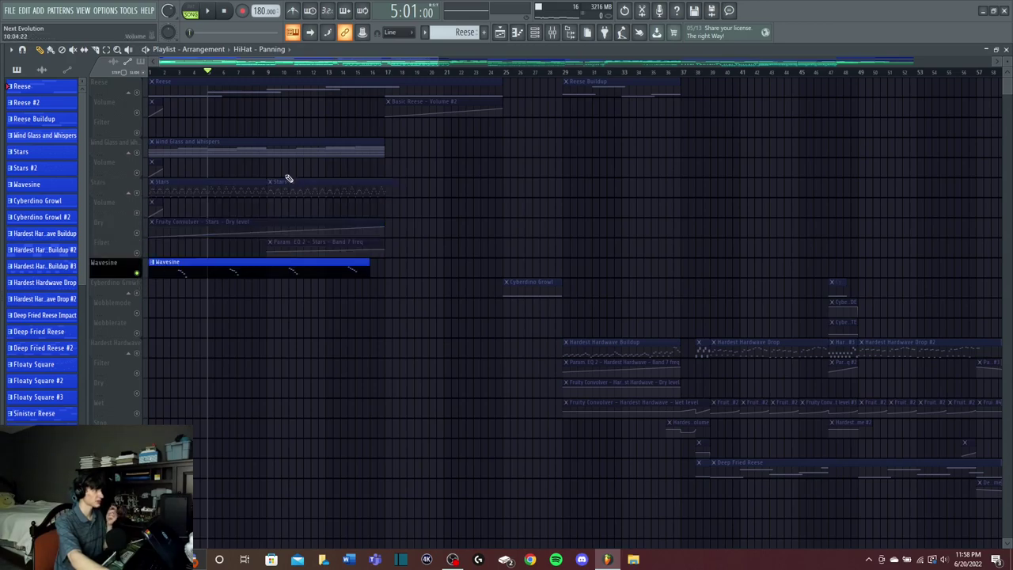
key(F9)
click(188, 279)
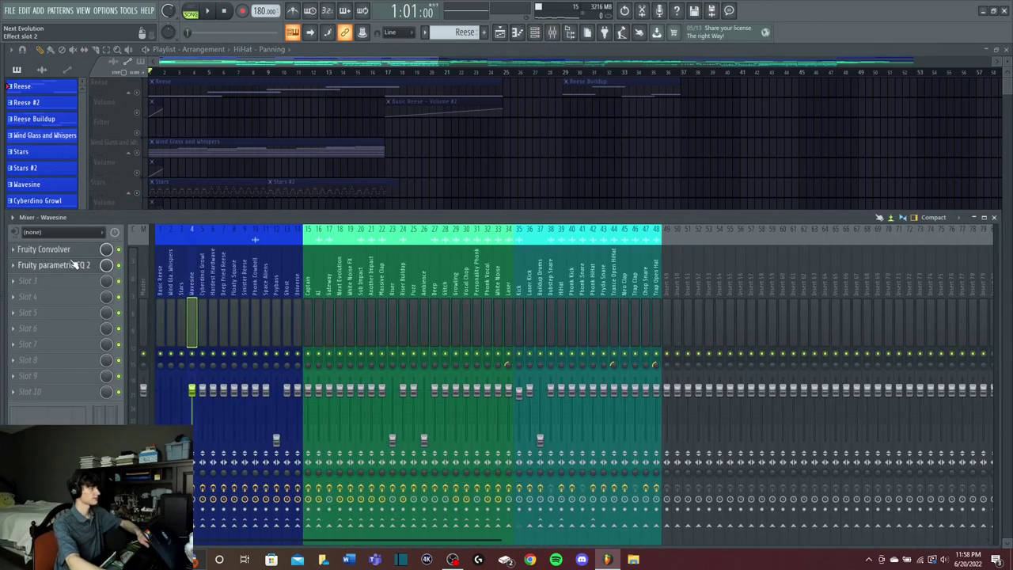
click(44, 248)
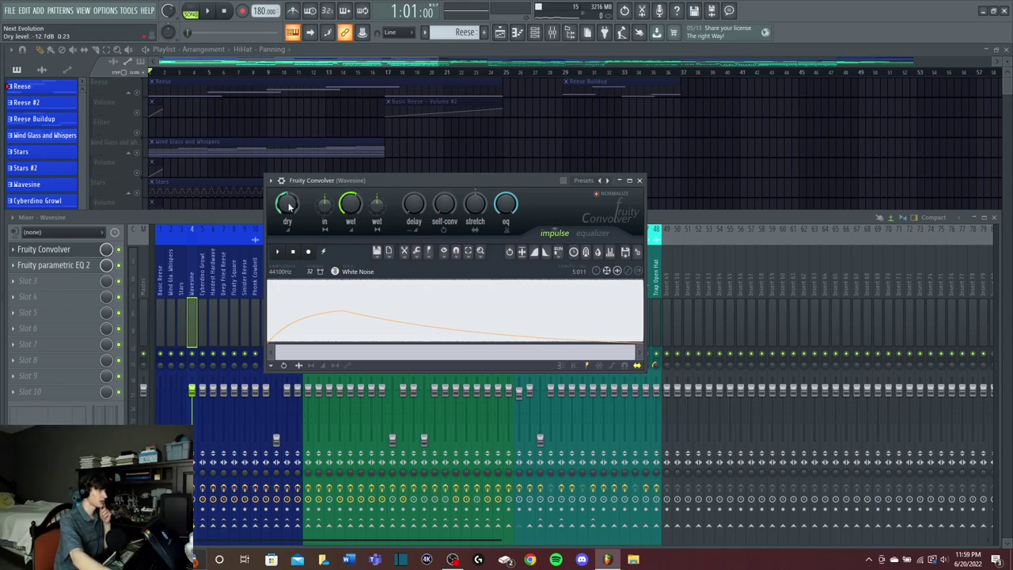
Step: Play the soloed Wavesine track from the start and open the Fruity parametric EQ 2 on its mixer track
key(space)
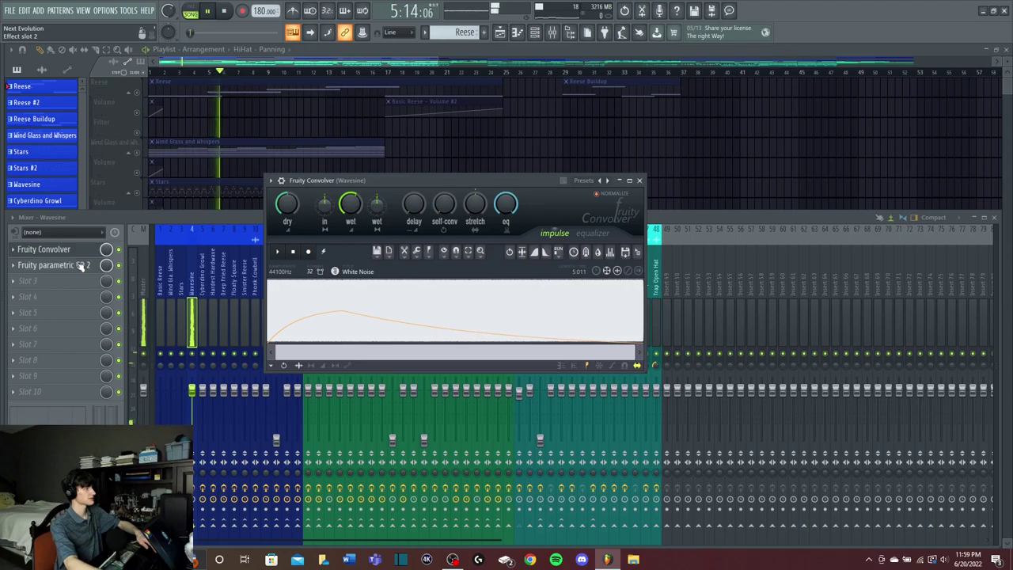
click(49, 265)
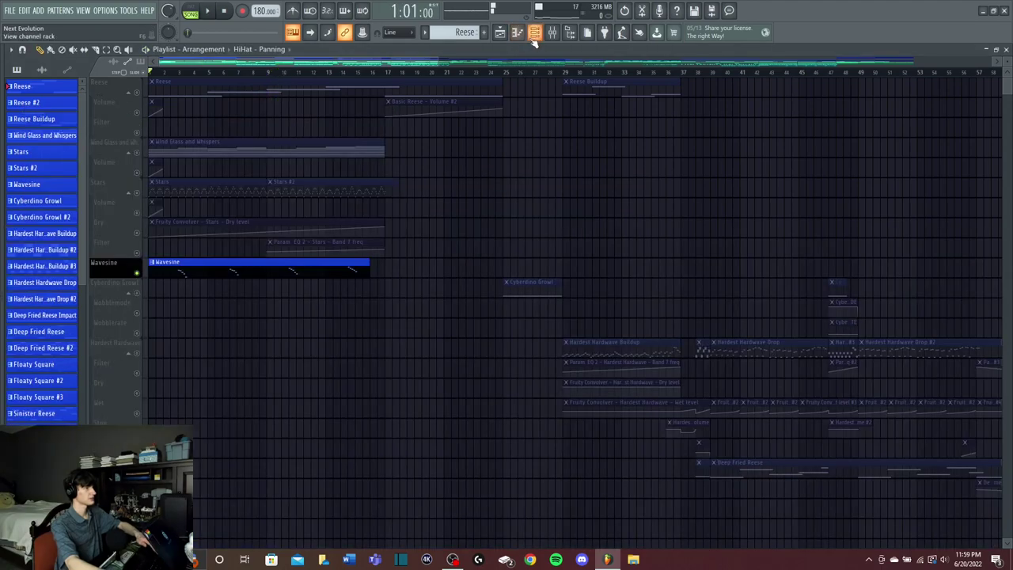
Step: Open the Wavesine synth from the channel rack and review its FX and OSC pages
click(535, 33)
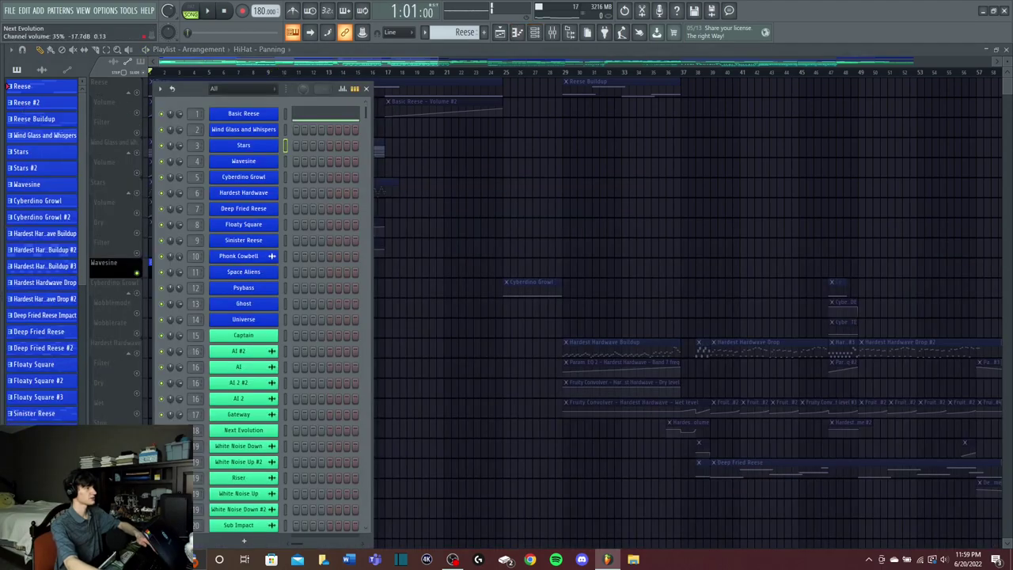
click(243, 161)
click(298, 139)
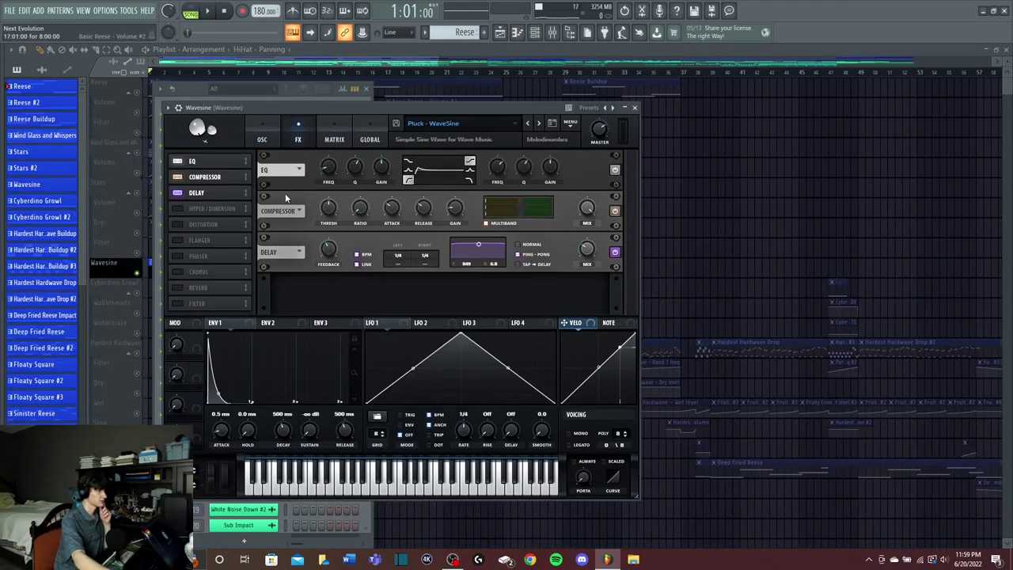
click(262, 133)
Step: Bring up the Stars synth and play the soloed Stars track to observe its oscillator and filter movement
click(535, 33)
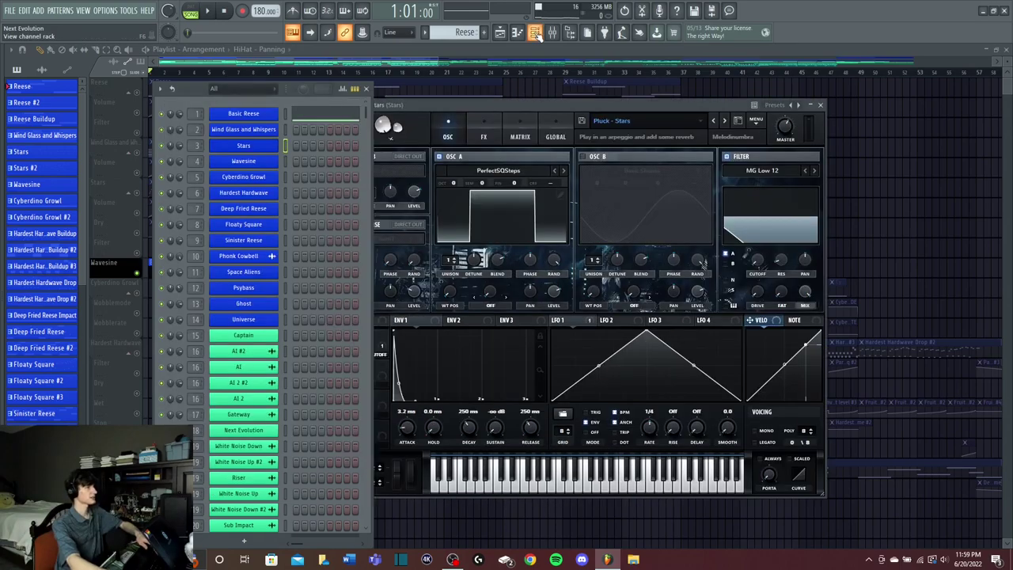
click(535, 33)
key(F6)
key(space)
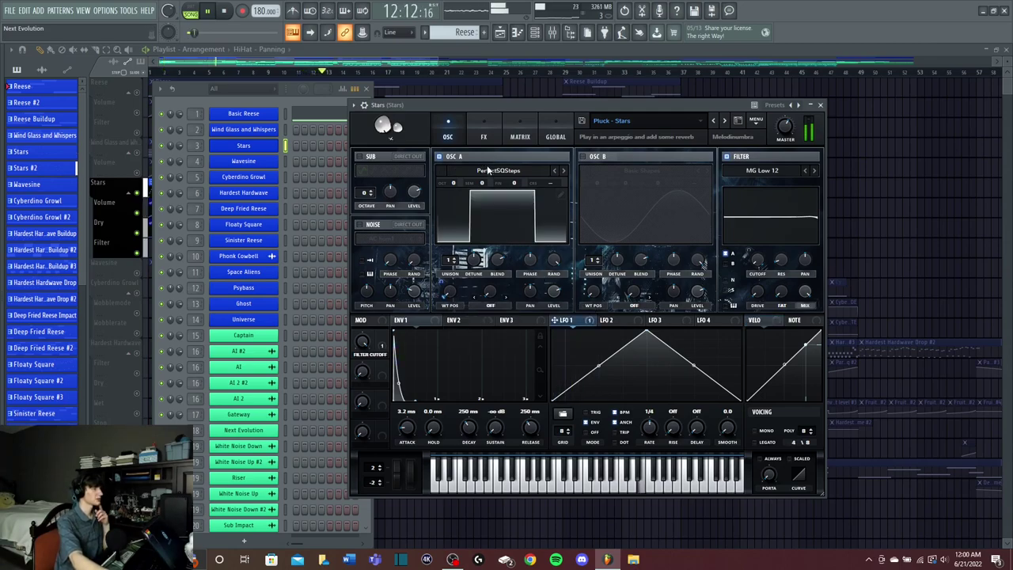
click(500, 218)
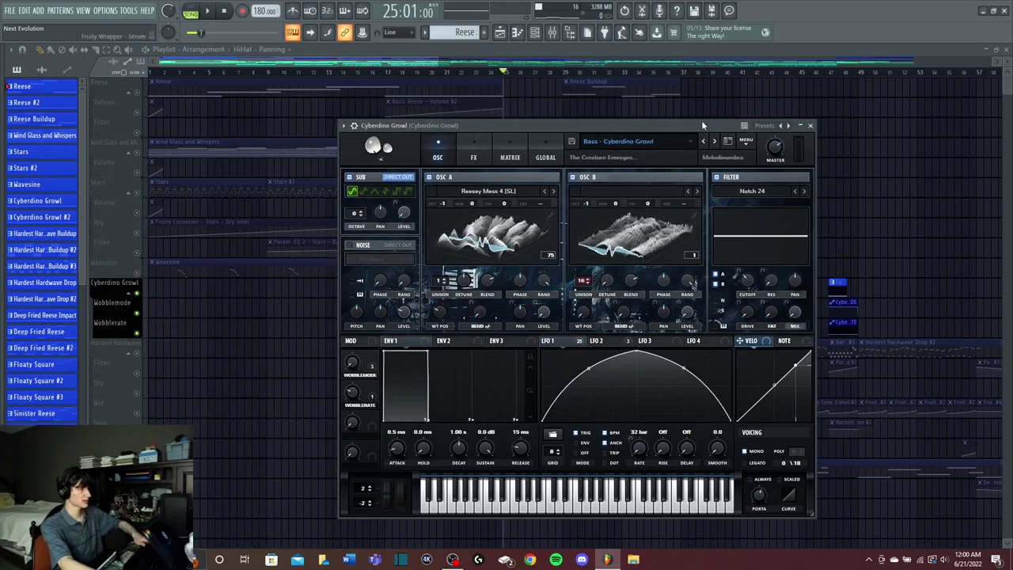
Step: Play the soloed Cyberdino Growl from bar 25, and review the Fruity parametric EQ 2 and Fruity Limiter on its mixer track
key(space)
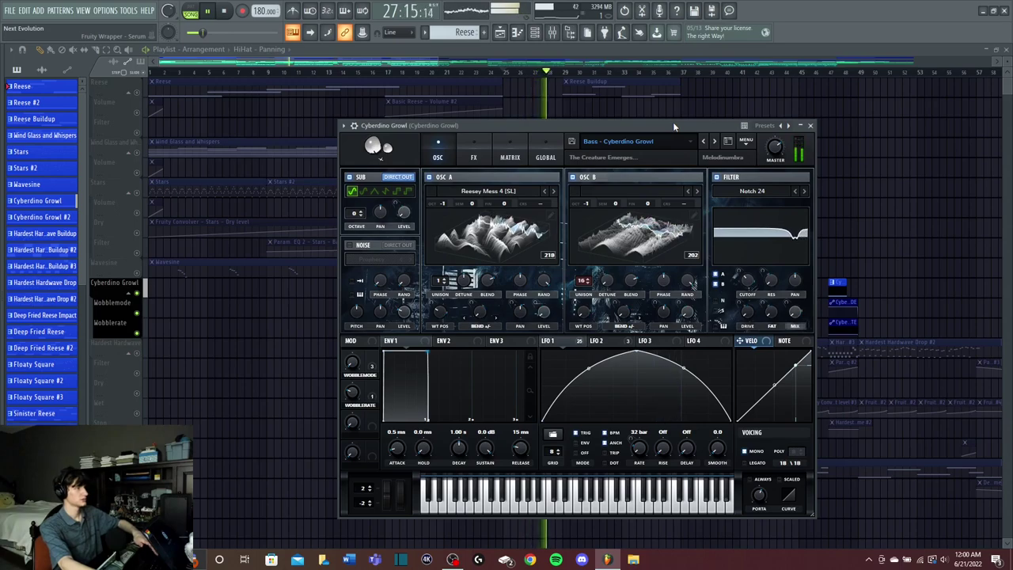
key(space)
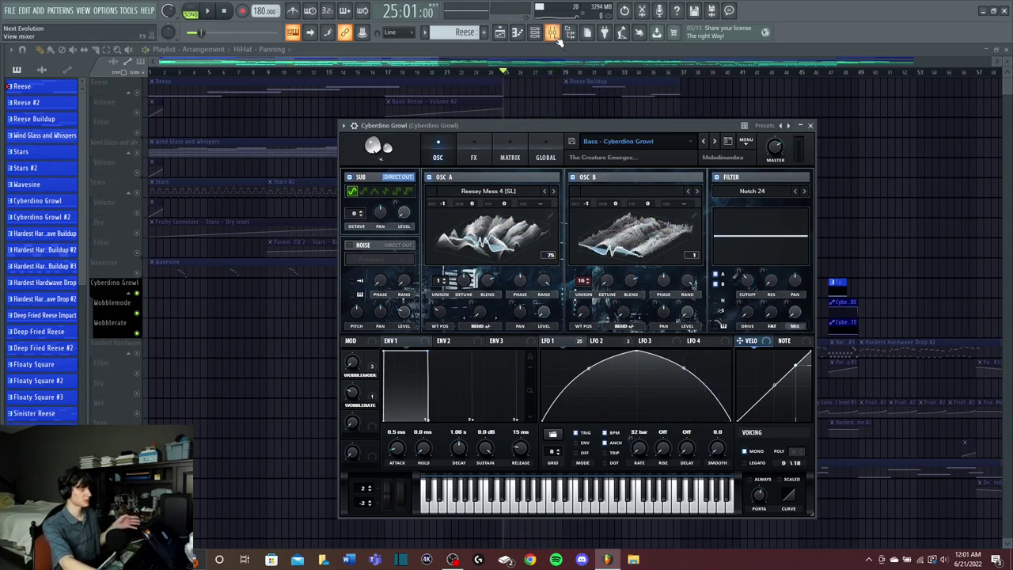
click(554, 35)
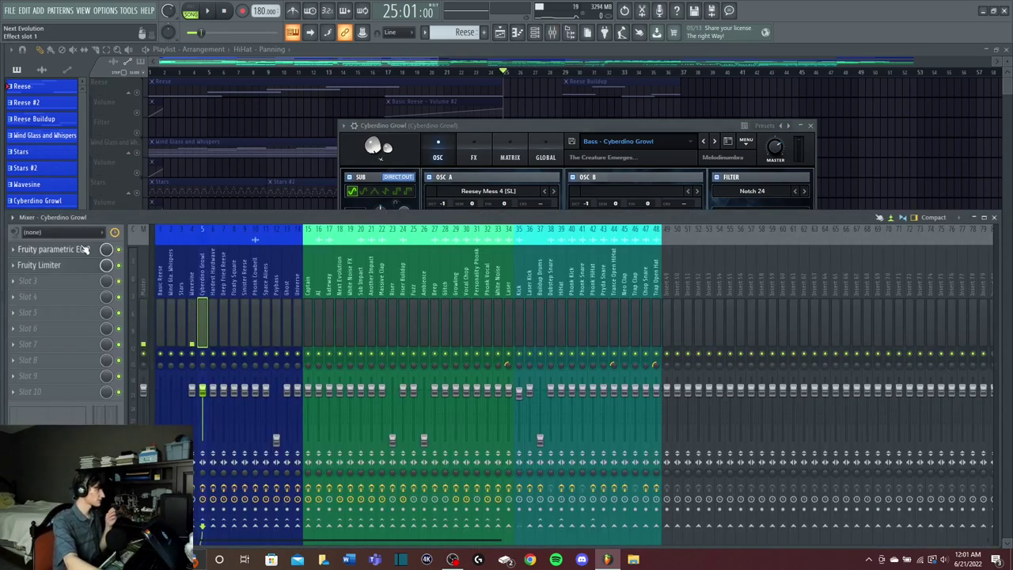
click(85, 250)
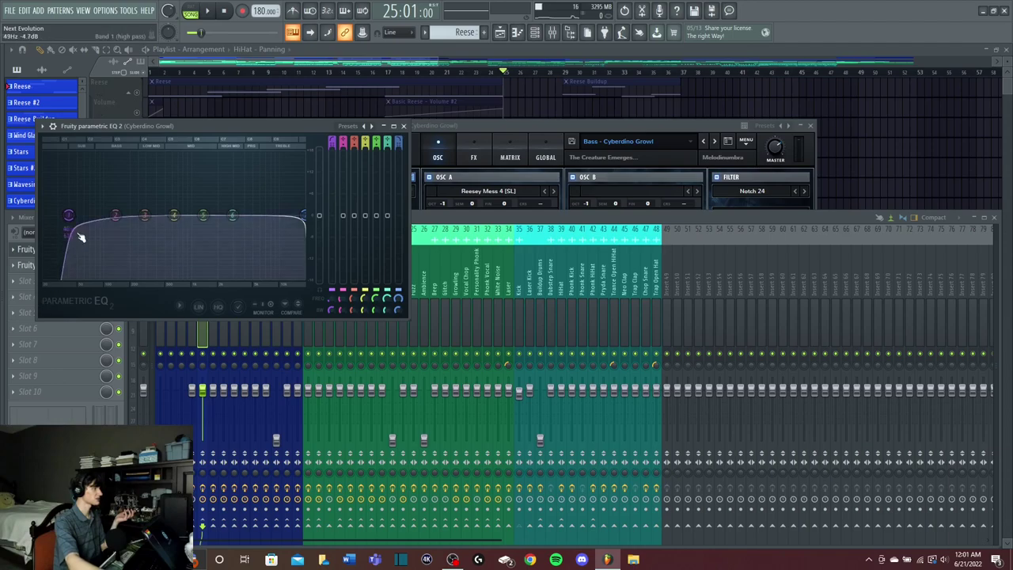
click(404, 125)
click(34, 265)
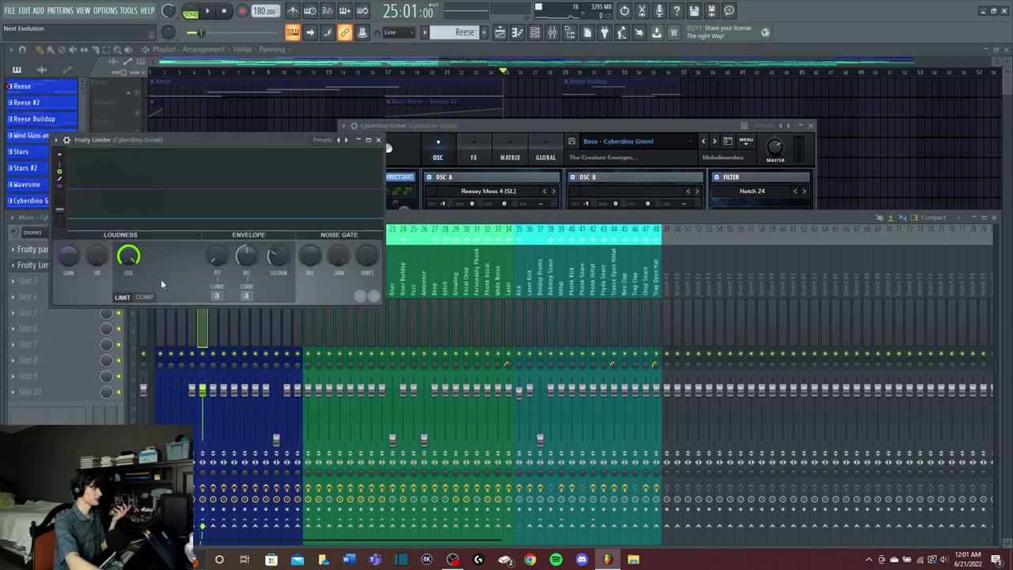
click(379, 140)
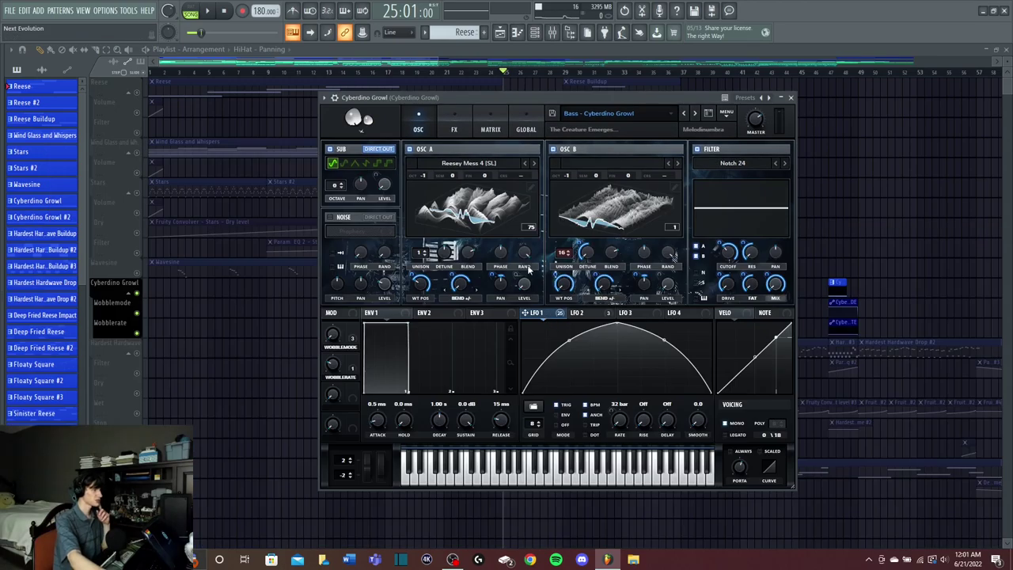
Step: Review the Cyberdino Growl synth's FX chain from the EQ and Hyper/Dimension through to the compressor and reverb
click(453, 128)
click(491, 128)
click(453, 128)
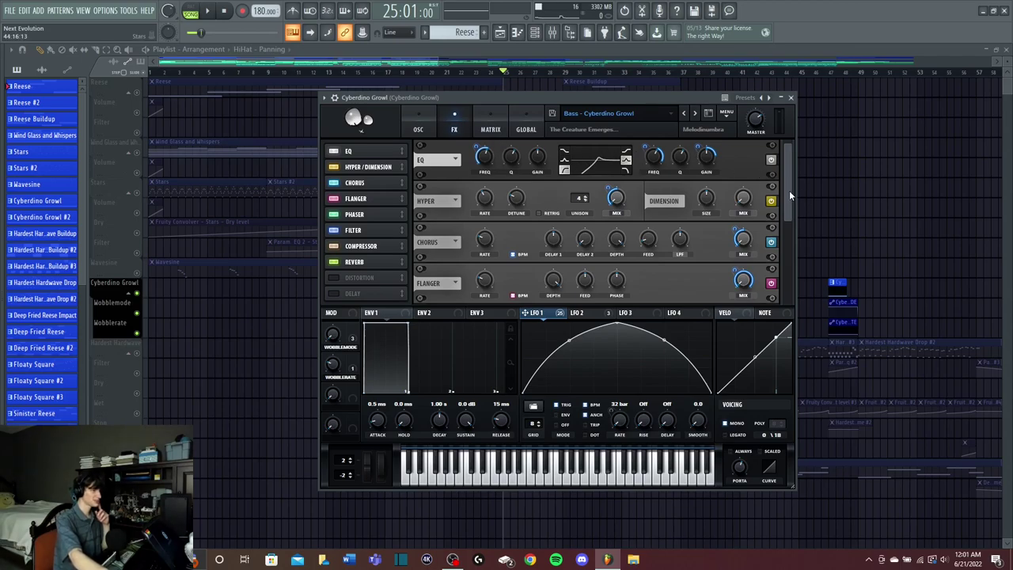
scroll(790, 195, down, 1)
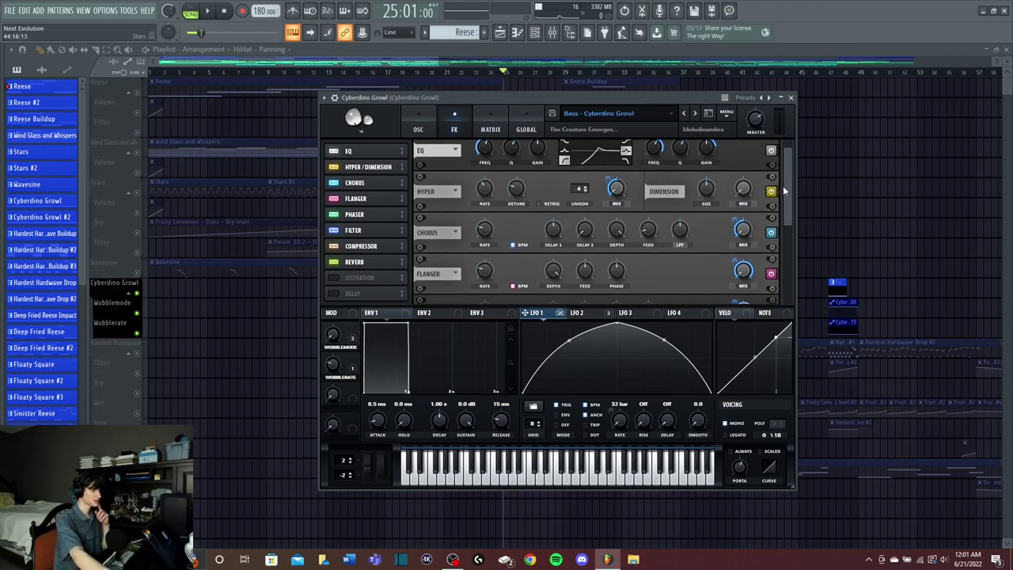
scroll(782, 190, down, 3)
scroll(782, 235, down, 3)
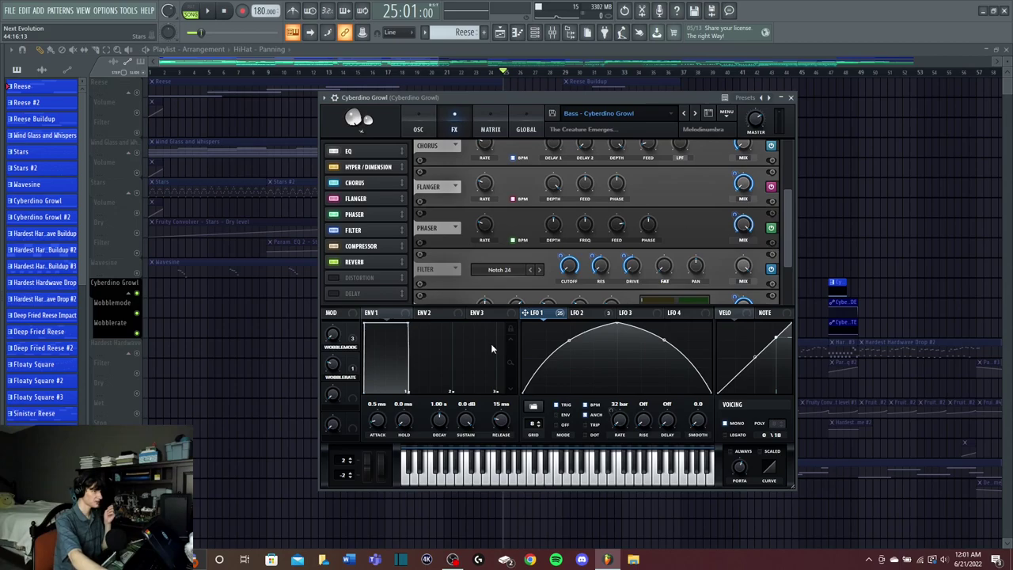
scroll(785, 246, down, 3)
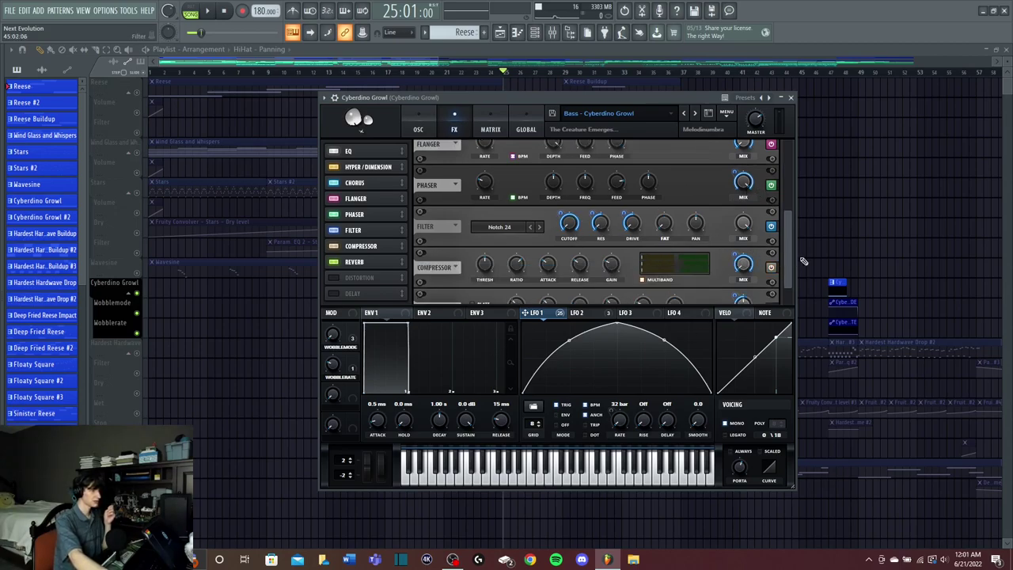
scroll(747, 247, down, 2)
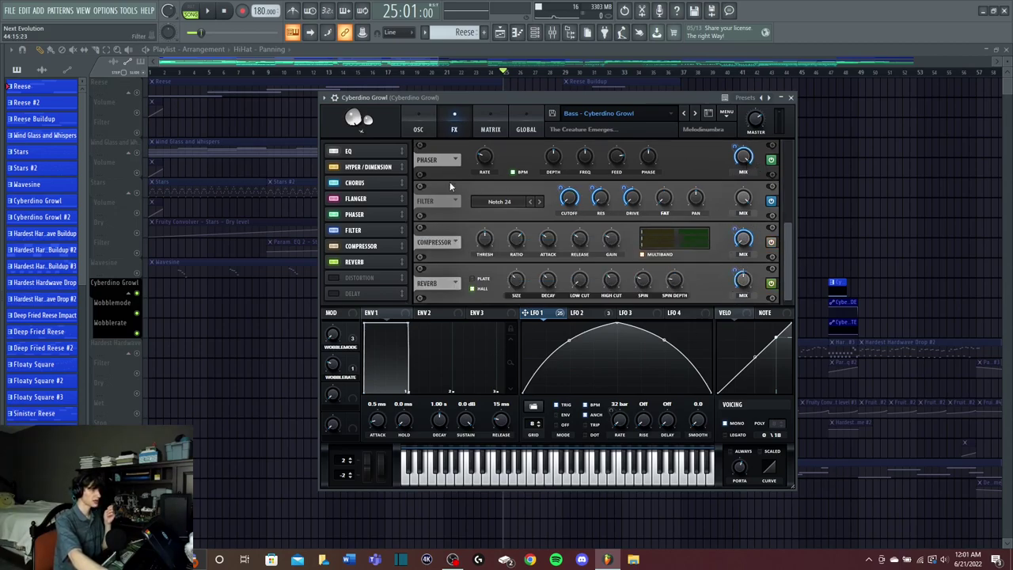
Step: Examine the Cyberdino Growl synth's modulation matrix through to the Macro 1 and Macro 2 assignments, and return to the OSC page
click(419, 130)
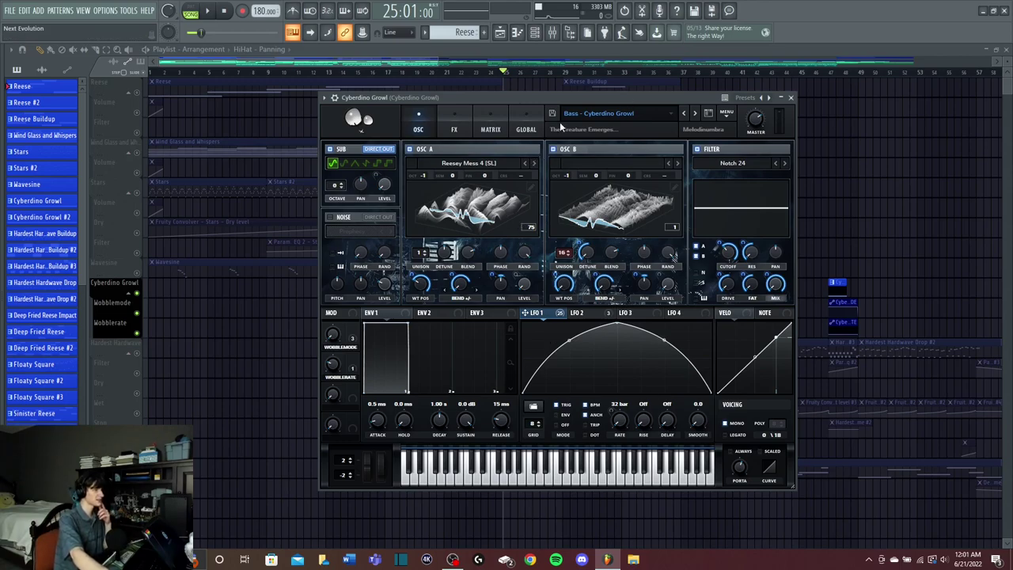
click(455, 130)
click(487, 113)
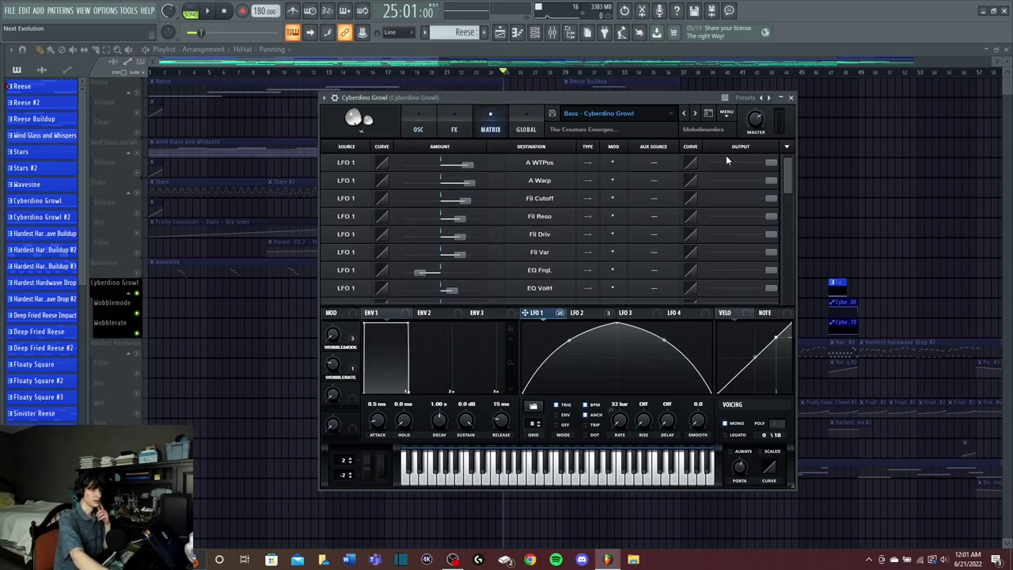
drag(786, 173, 775, 331)
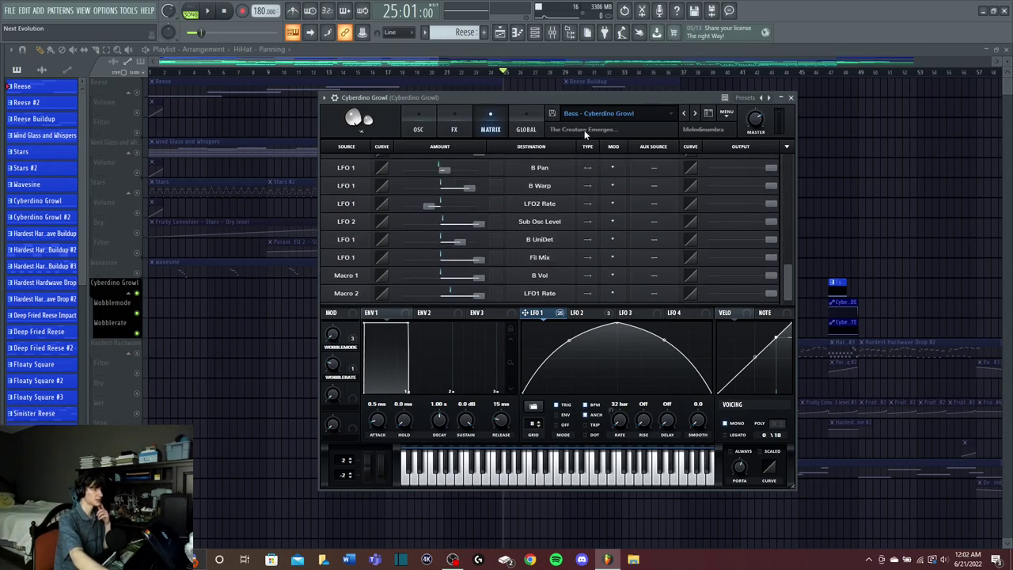
click(419, 124)
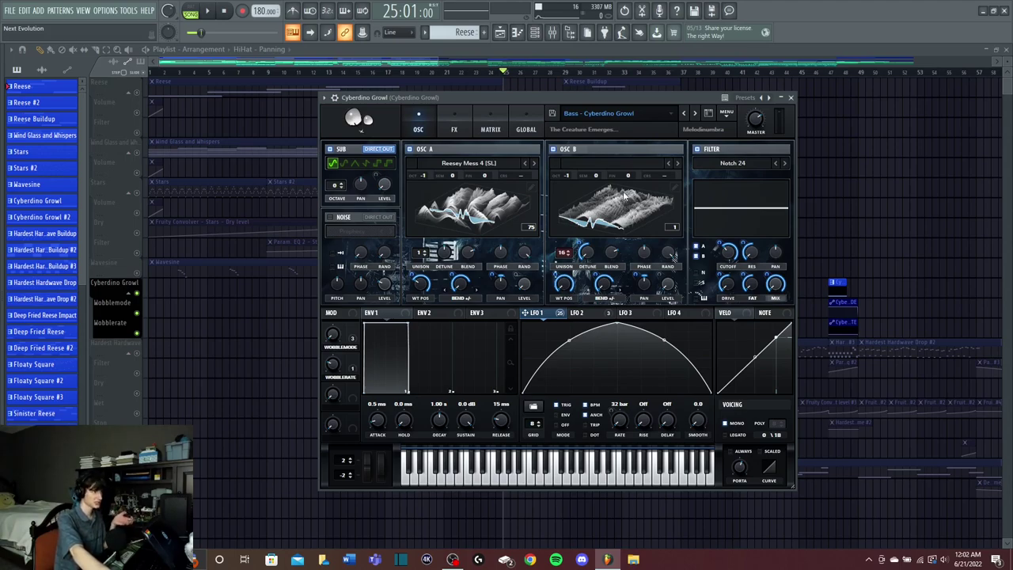
Step: Play Cyberdino Growl from bar 25 to observe the wavetable movement, and compare the synth's LFO 1 and LFO 2 shapes and rates
key(space)
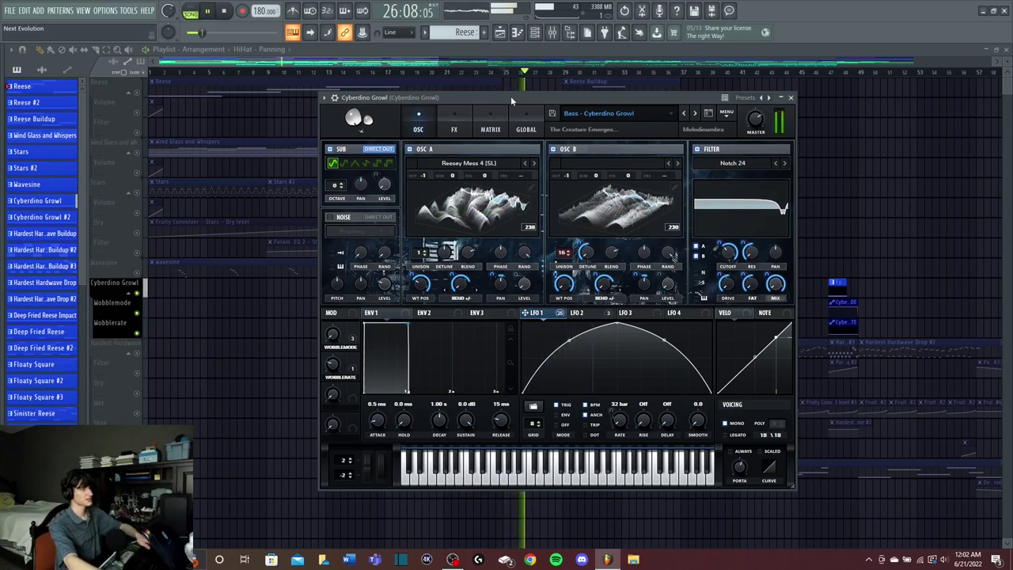
key(space)
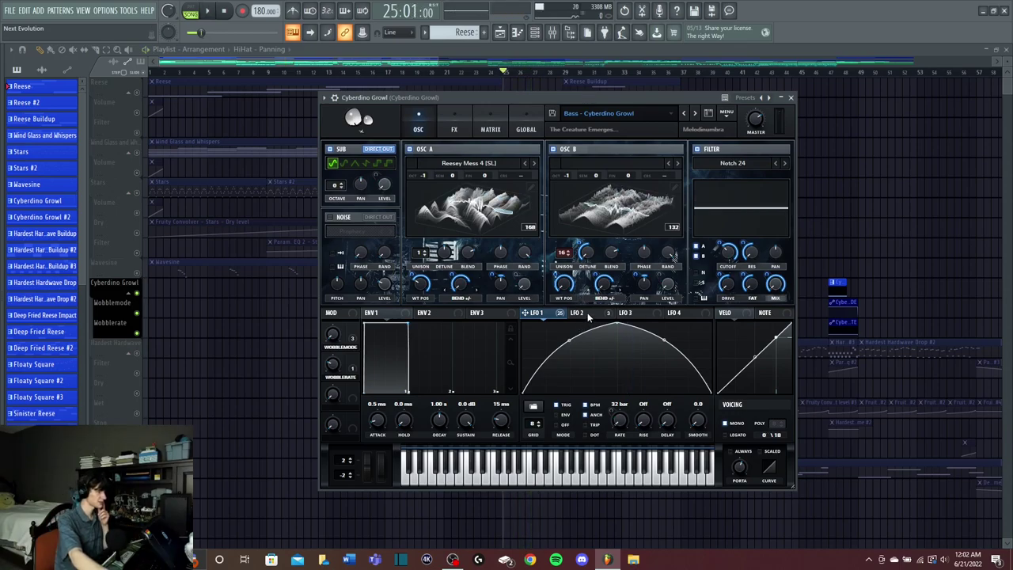
click(586, 314)
click(552, 312)
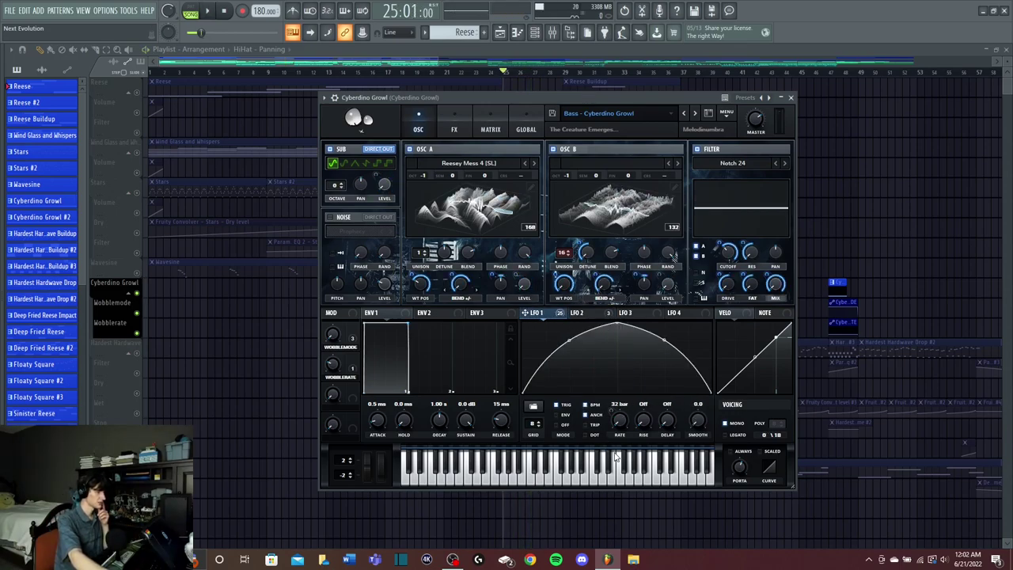
click(586, 313)
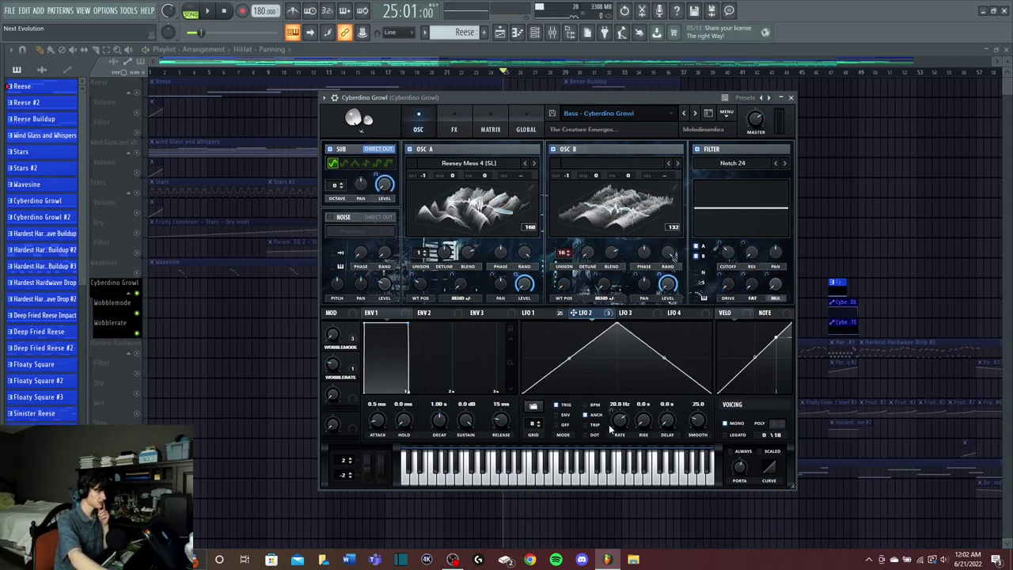
click(542, 314)
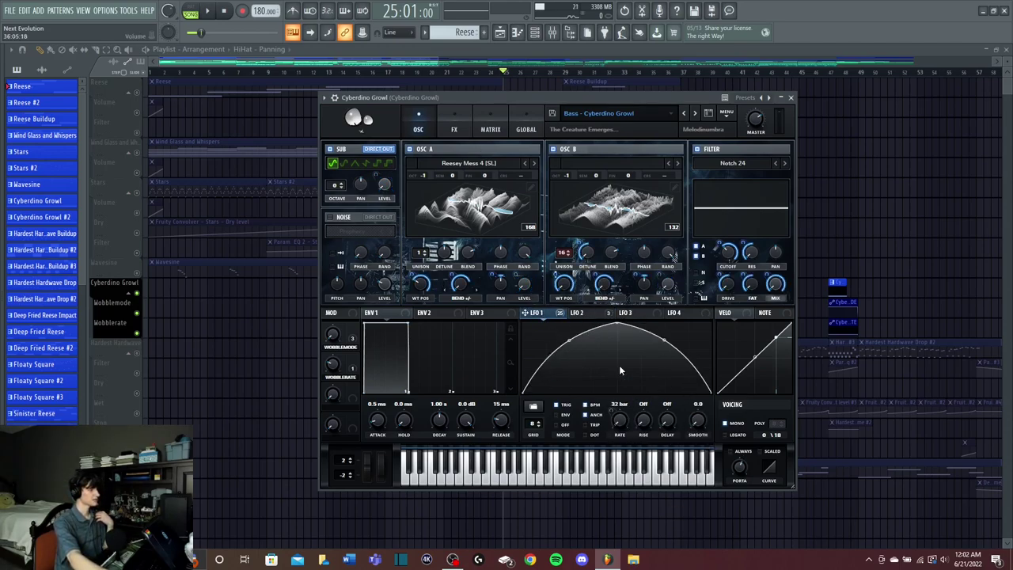
Step: Show LFO 2 while playing Cyberdino Growl from bar 25 to check its level modulation, and close the synth
click(583, 314)
key(space)
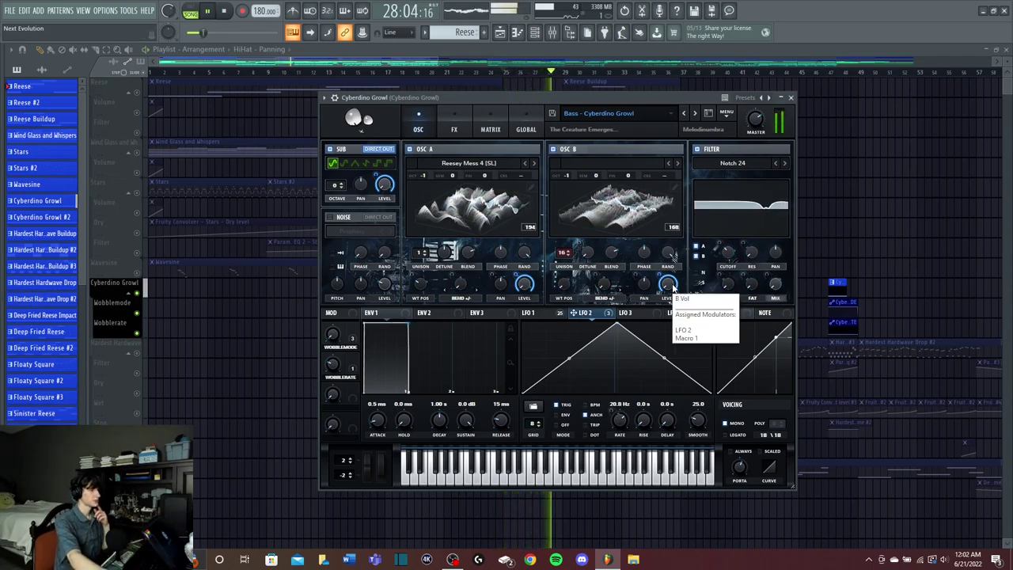
key(space)
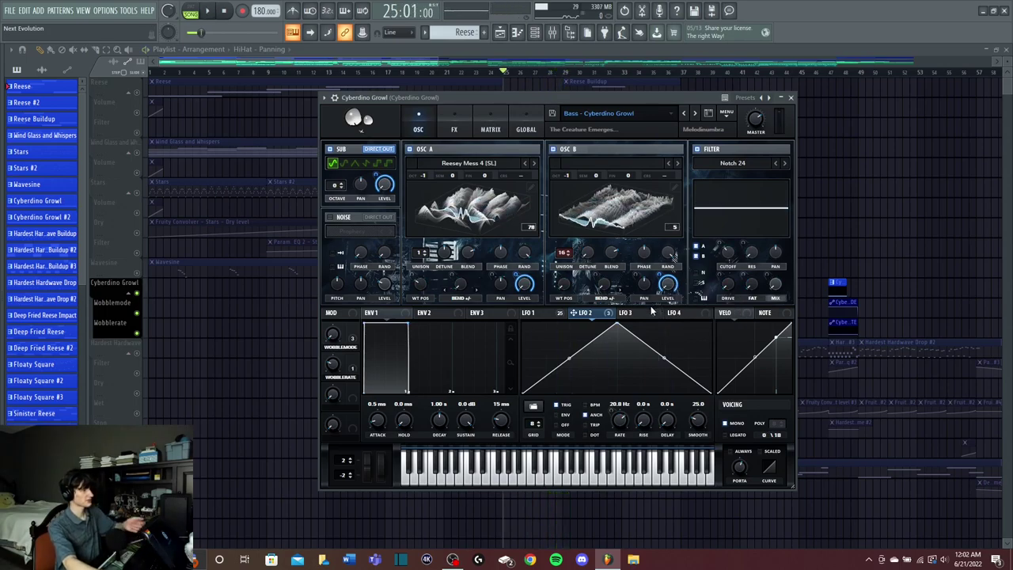
key(Escape)
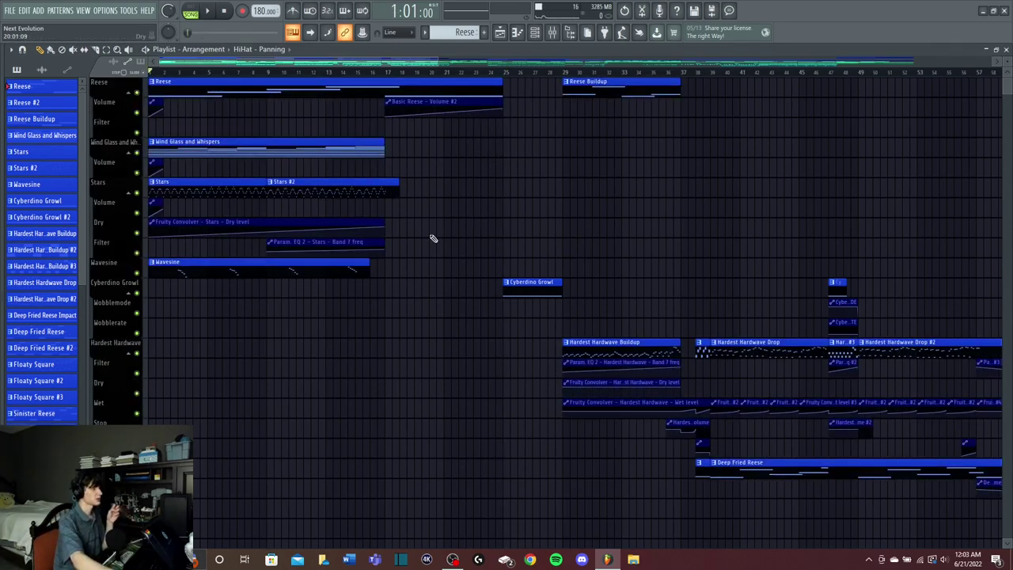
Step: Find the Captain vocal track in the playlist, solo it, and play its clips from the start, bar 10 and bar 12
scroll(477, 209, down, 2)
scroll(475, 215, up, 2)
scroll(407, 287, down, 2)
scroll(407, 287, up, 2)
scroll(486, 188, down, 10)
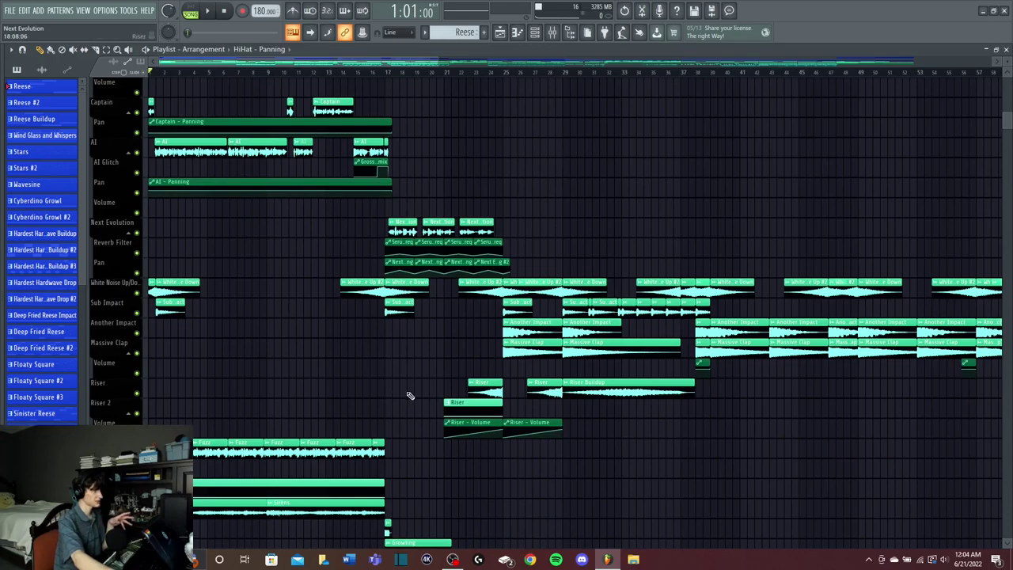
scroll(396, 393, down, 8)
scroll(379, 265, up, 8)
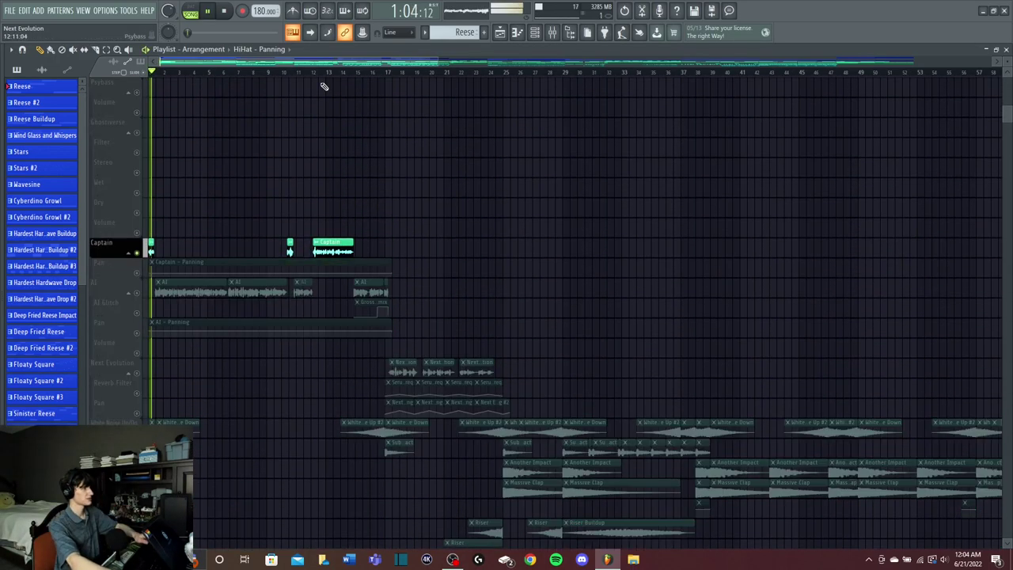
click(285, 73)
click(315, 73)
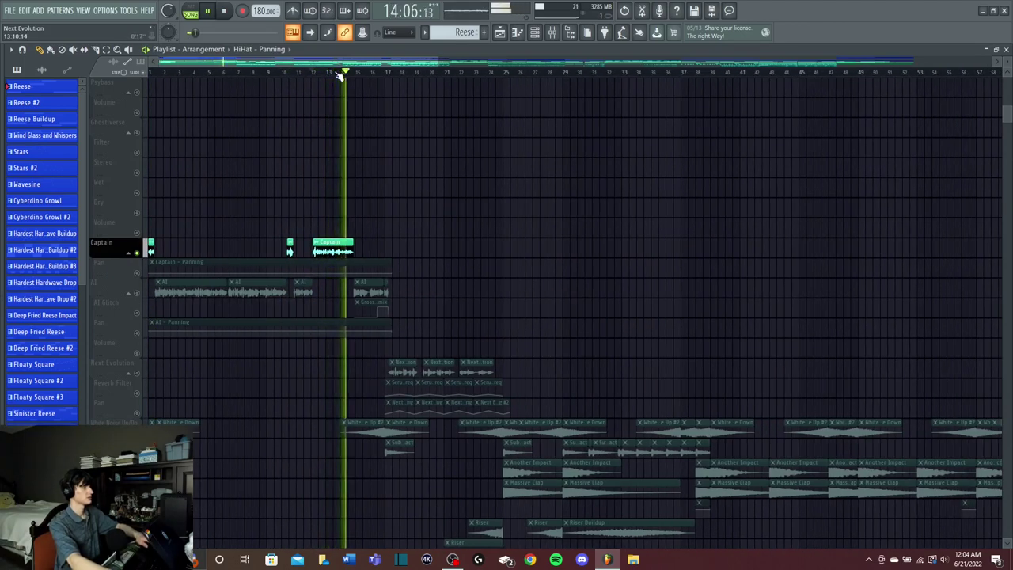
key(space)
Step: Review the Fruity parametric EQ 2 on the Captain mixer track, and open its MAutoPitch window
click(553, 33)
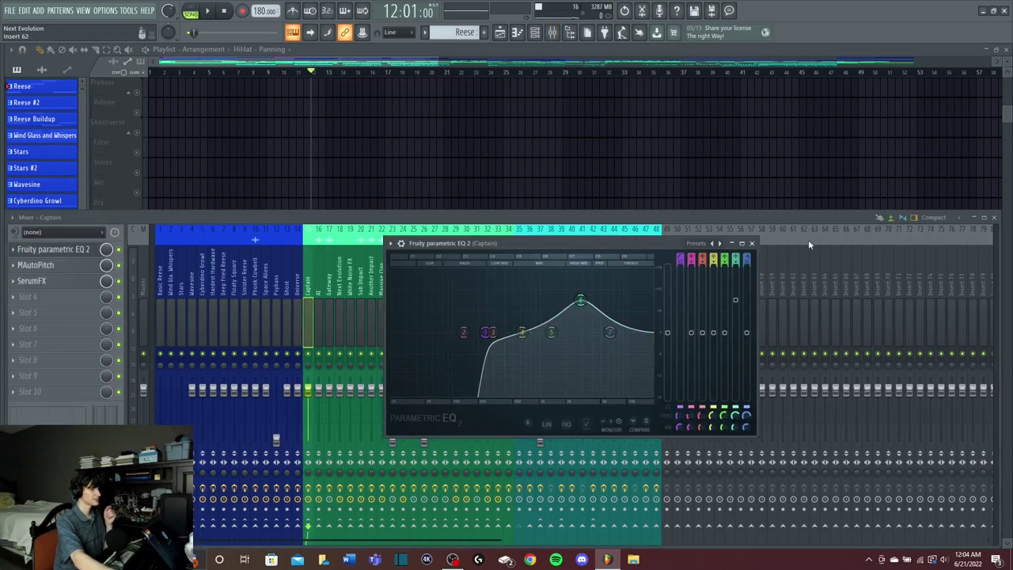
click(752, 243)
click(36, 264)
drag(351, 182, 475, 198)
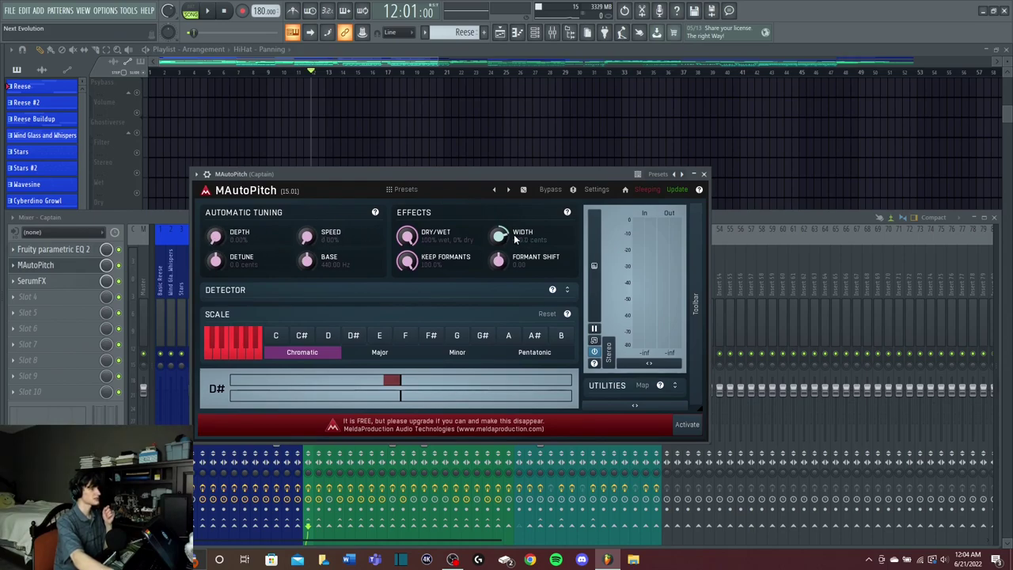
Step: Close MAutoPitch and play the Captain vocal from bar 12, comparing it with its mixer effects bypassed and enabled
click(704, 174)
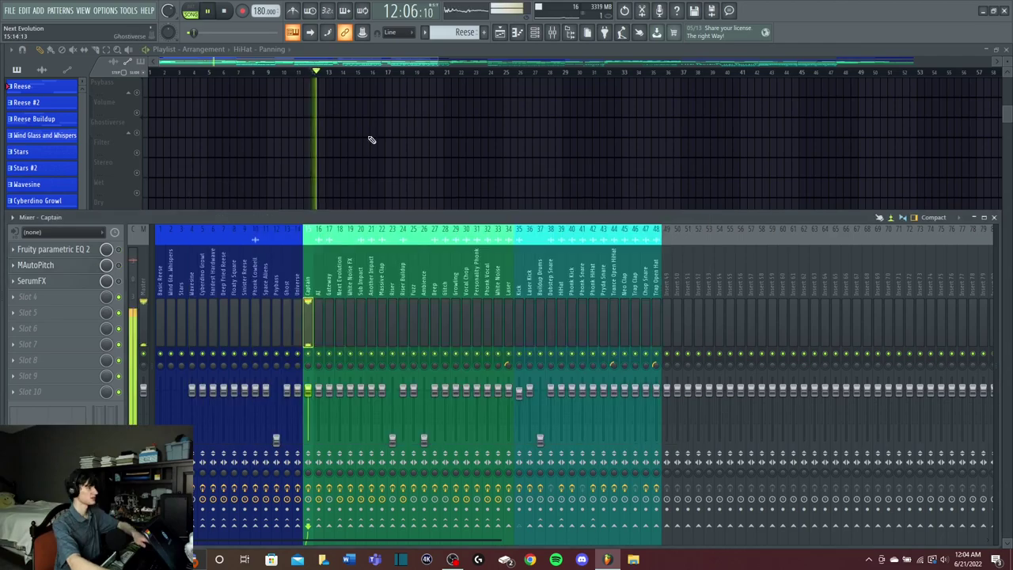
key(space)
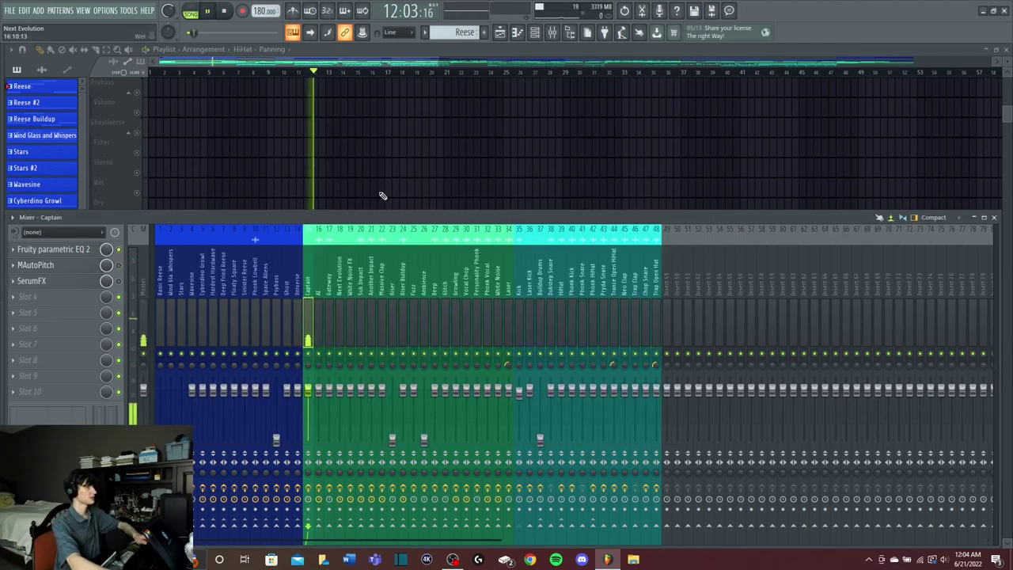
key(space)
key(space)
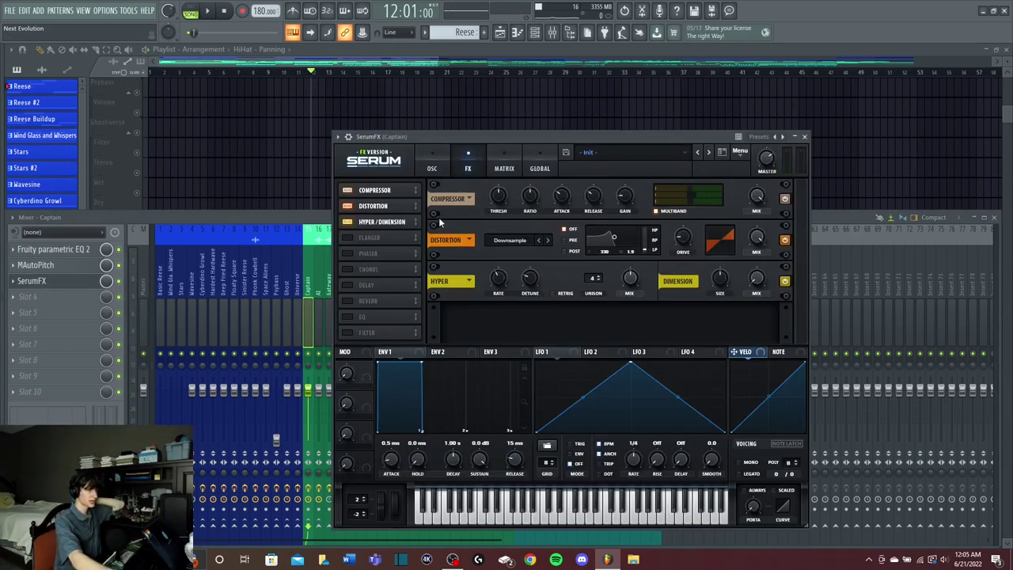
Step: Toggle Hyper/Dimension and Distortion off and on in the Captain SerumFX while playing from bar 12 to hear their effect
click(347, 222)
click(347, 206)
key(space)
click(347, 206)
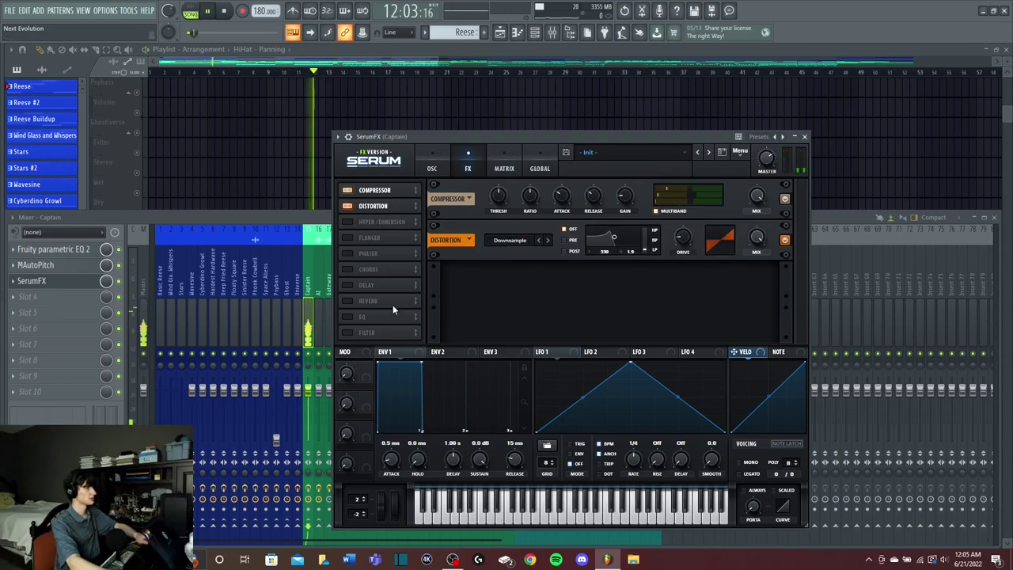
click(348, 222)
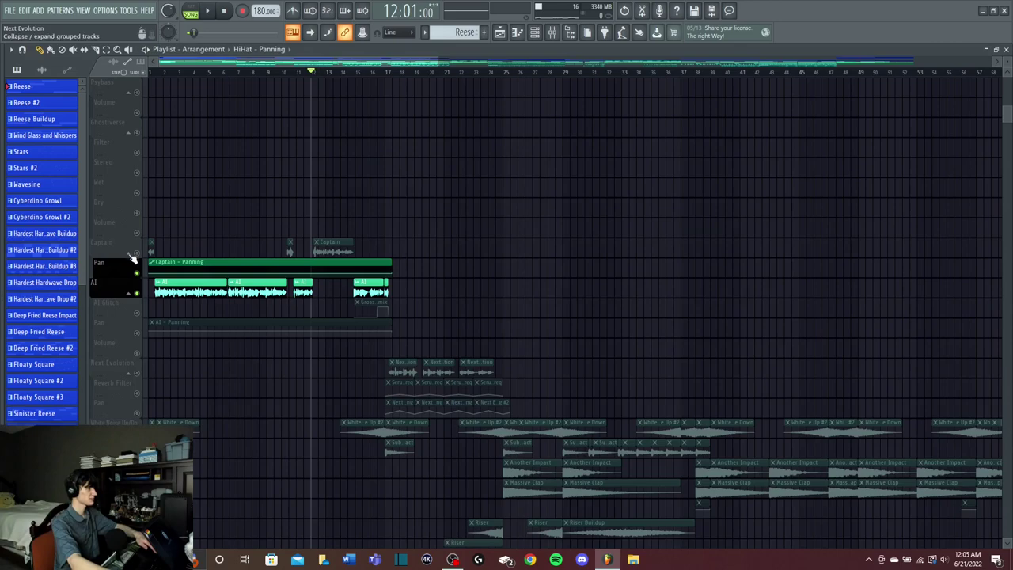
Step: Solo the Captain track with its panning automation in the playlist and play it from bar 12
click(137, 254)
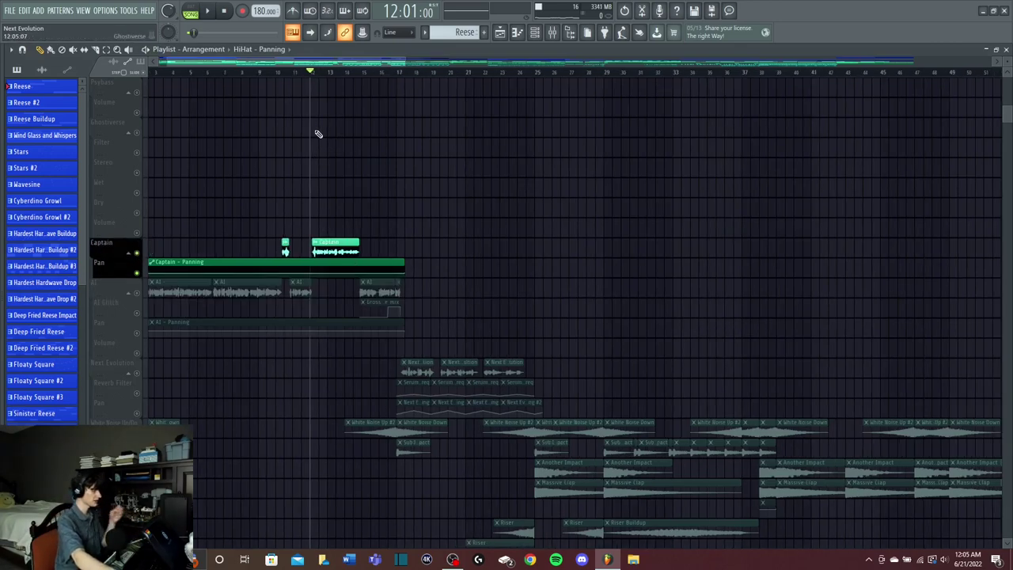
key(space)
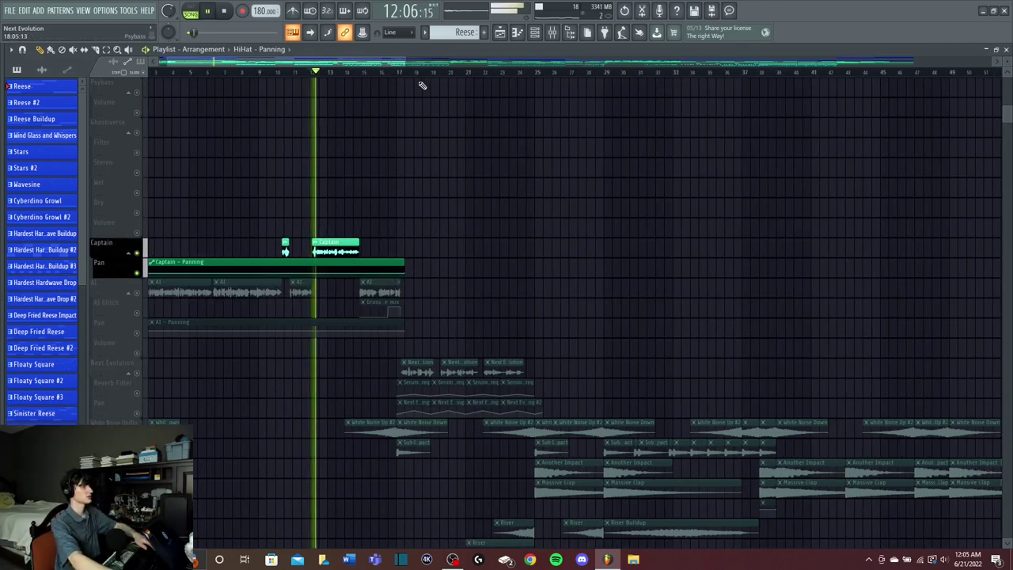
key(space)
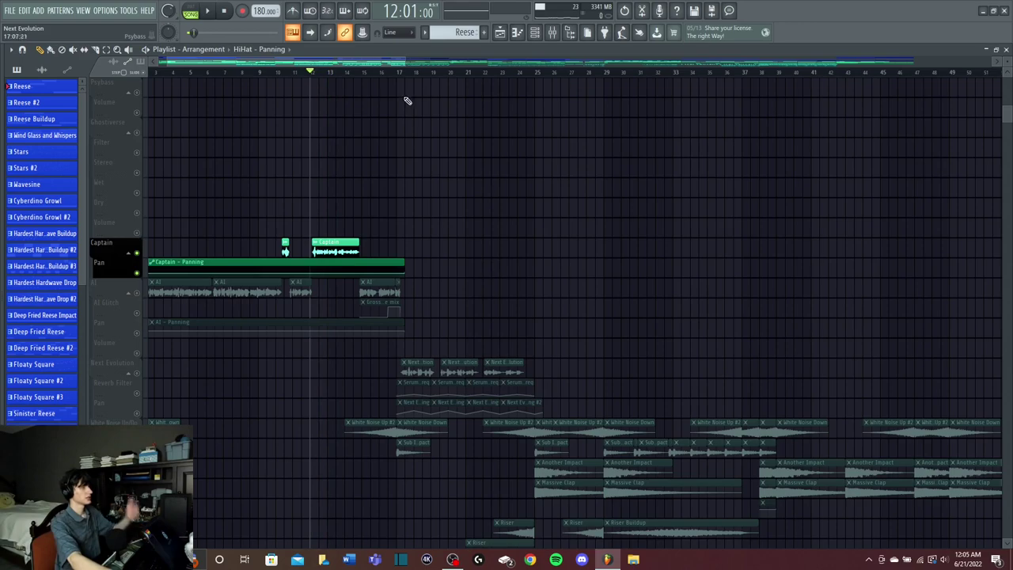
scroll(481, 151, down, 1)
scroll(318, 129, up, 2)
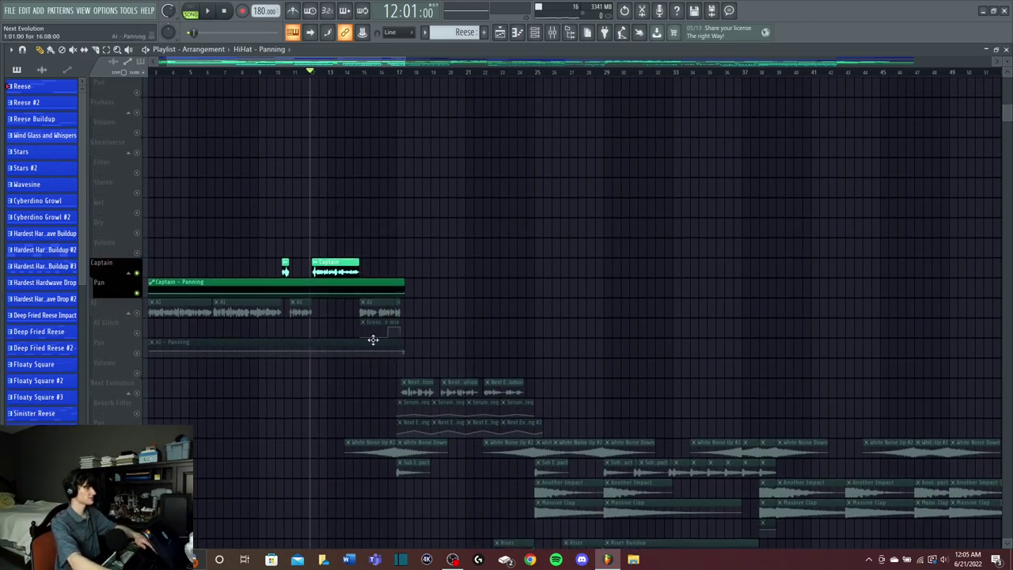
Step: Play the AI vocal from the start and review the Fruity parametric EQ 2 and MAutoPitch on its mixer track
key(space)
key(F9)
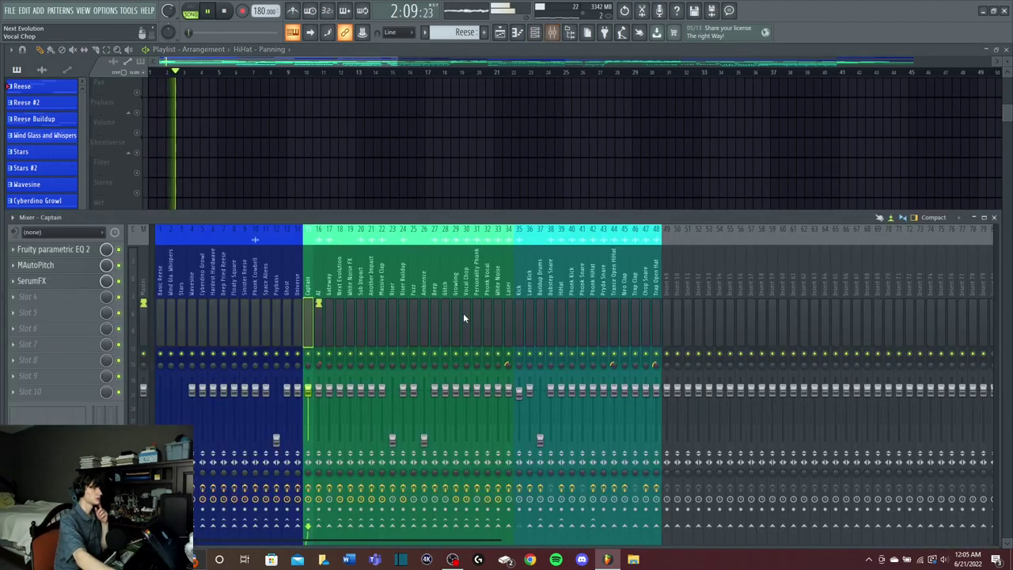
click(320, 235)
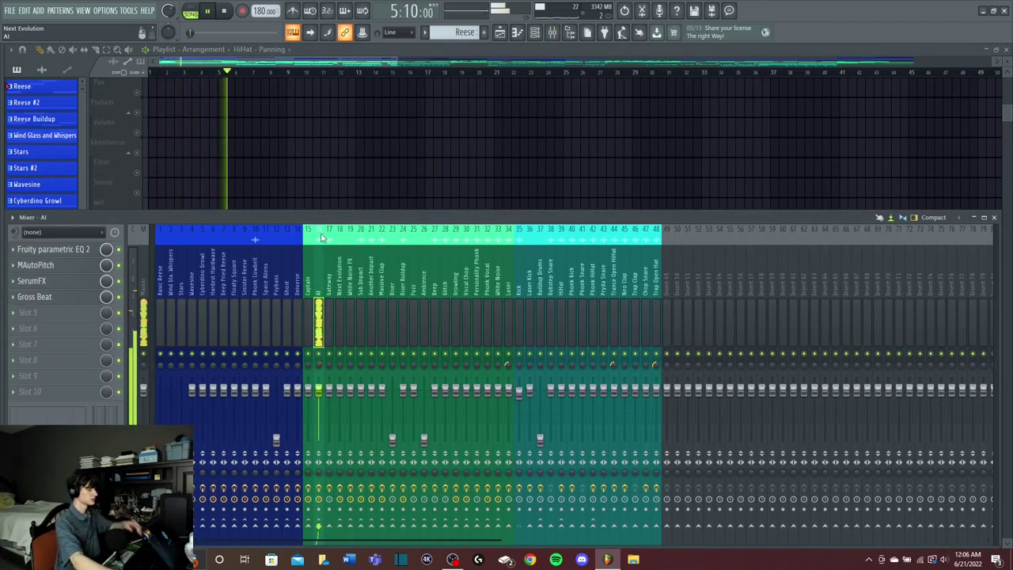
key(space)
click(54, 248)
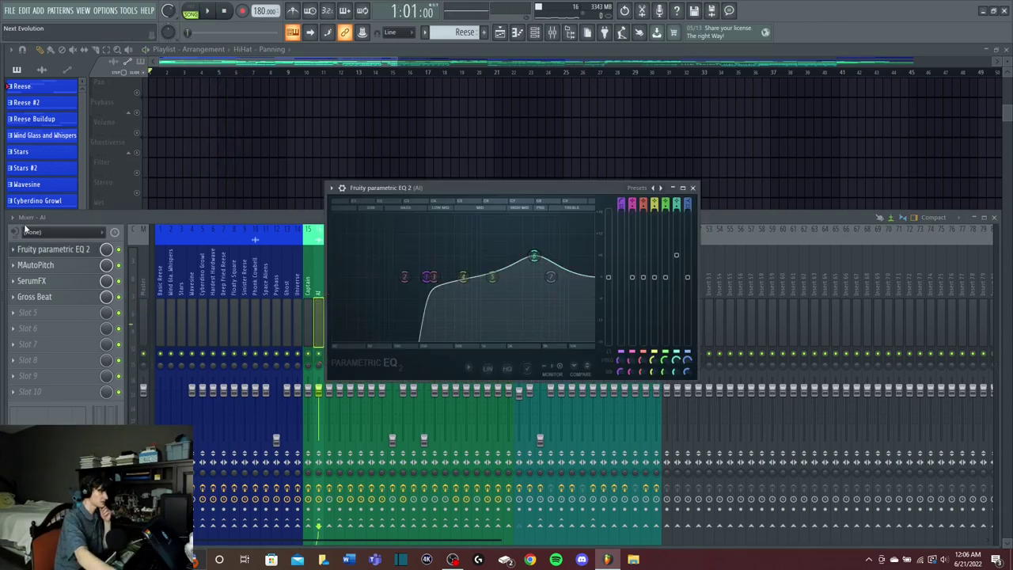
click(83, 264)
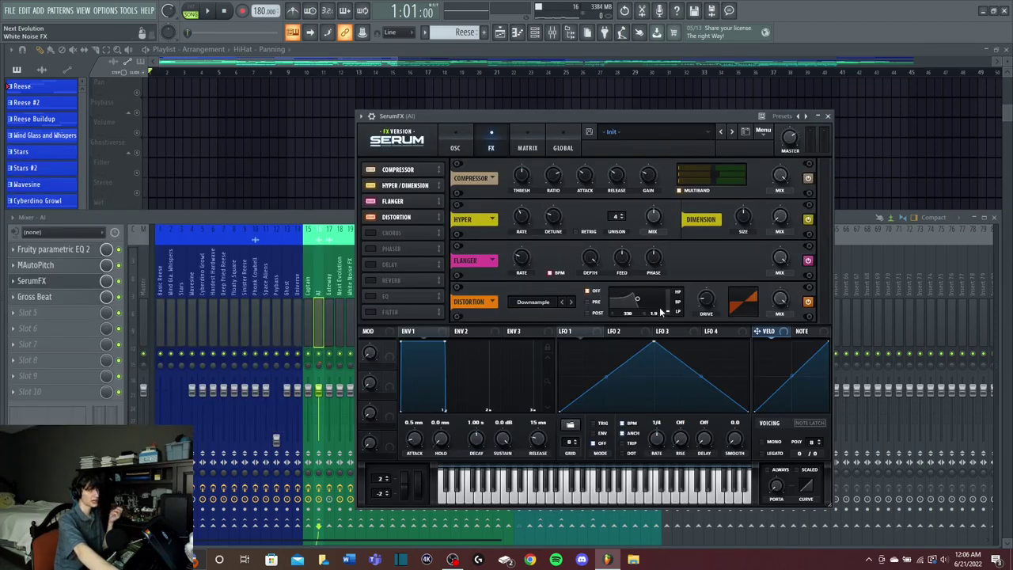
Step: Compare the AI vocal with the SerumFX Flanger off and on during playback from bar 1, and close SerumFX
click(372, 201)
key(space)
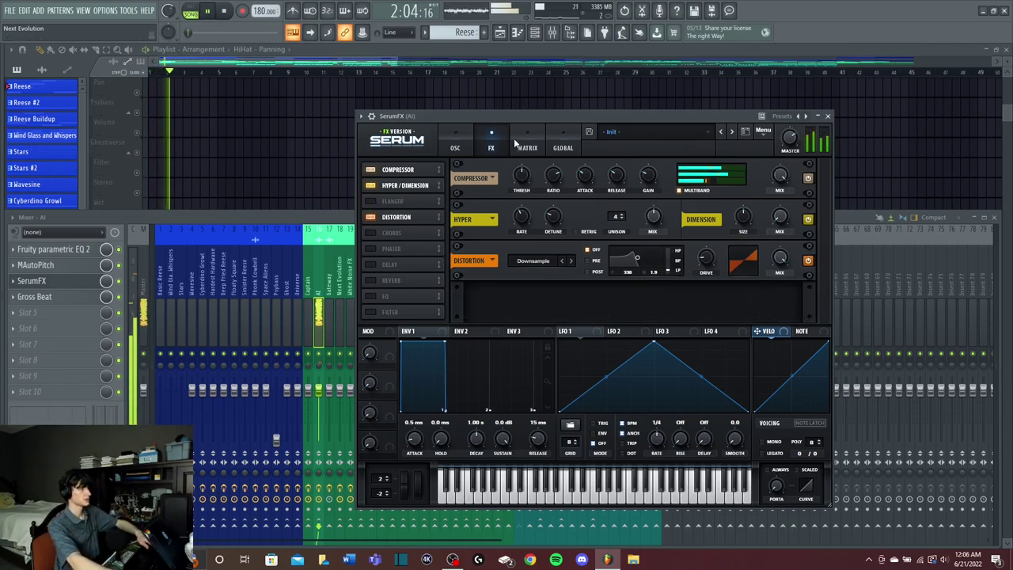
click(370, 201)
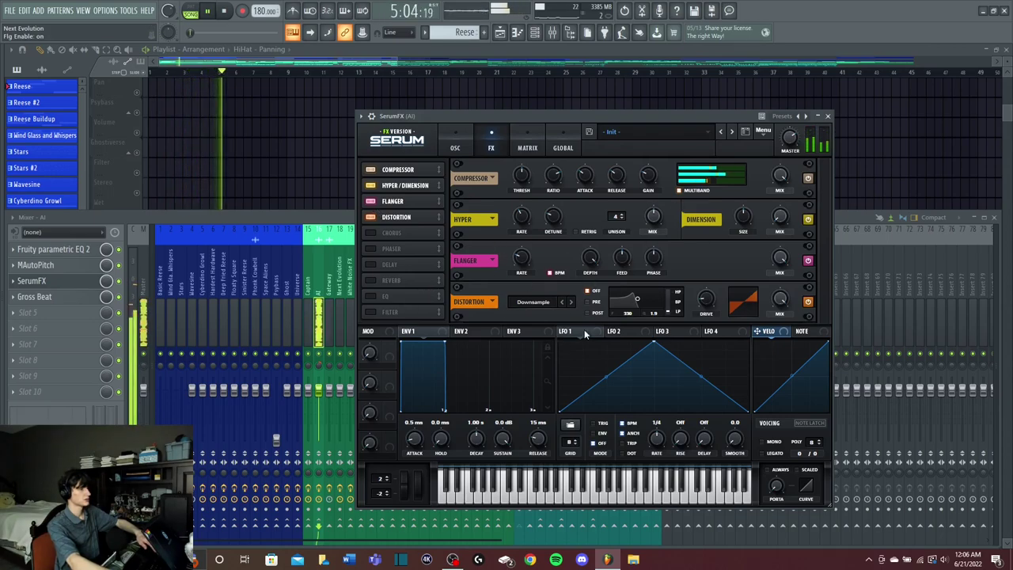
key(space)
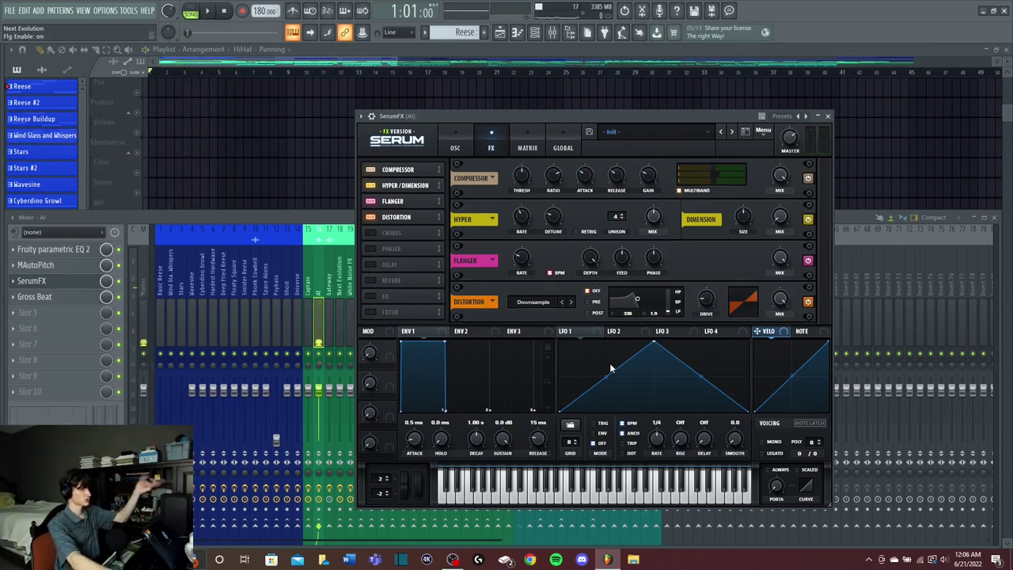
click(829, 116)
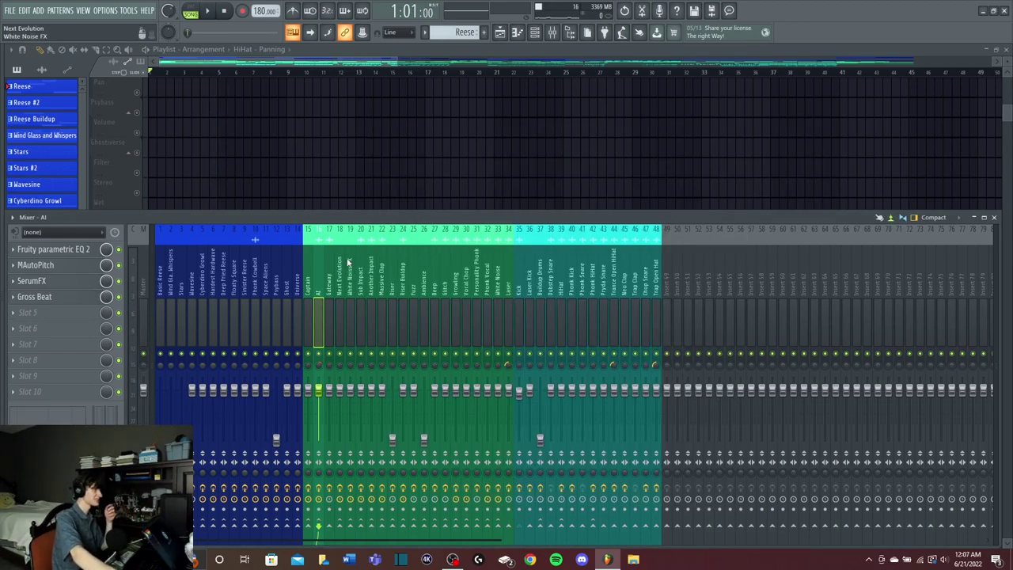
Step: Review the Chaos 1 time pattern in the AI track's Gross Beat, and play the AI clips through the AI Glitch automation
click(48, 296)
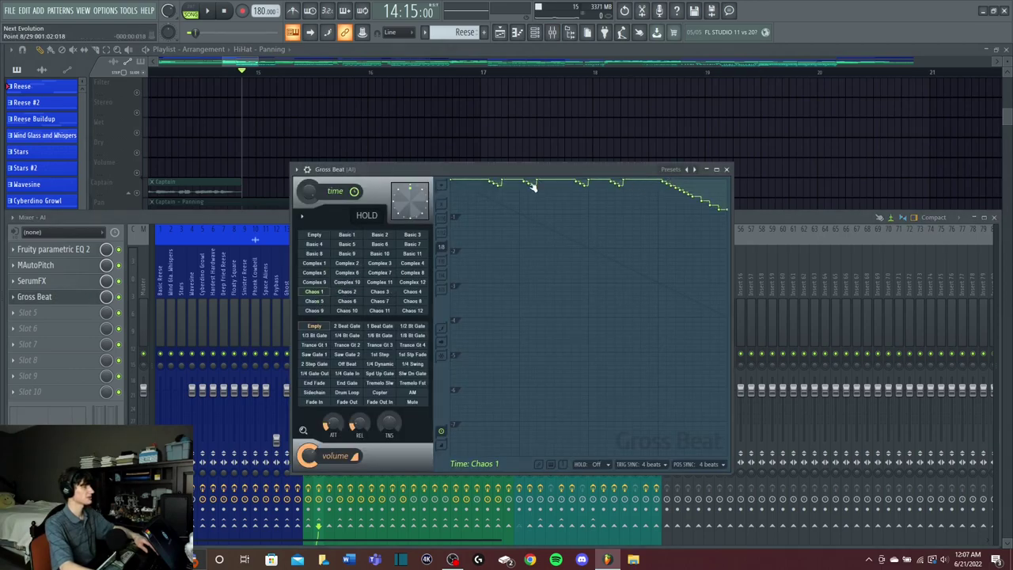
click(728, 169)
click(995, 218)
key(space)
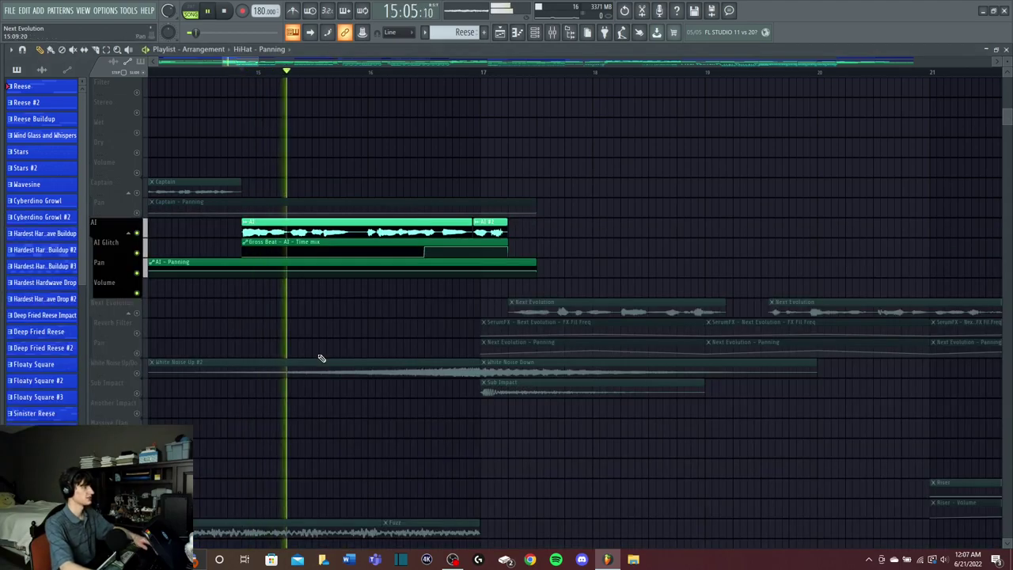
scroll(482, 74, up, 2)
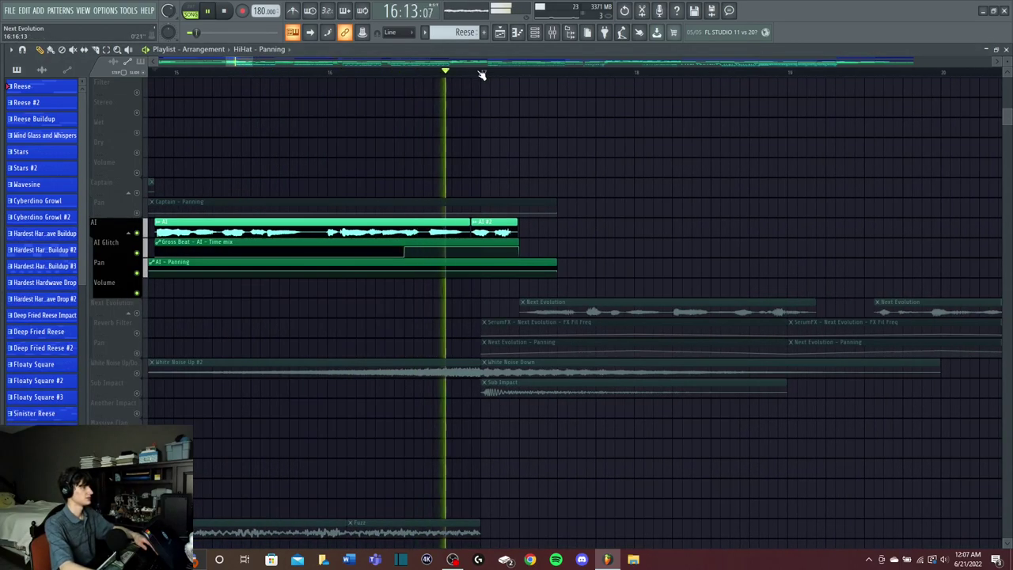
key(space)
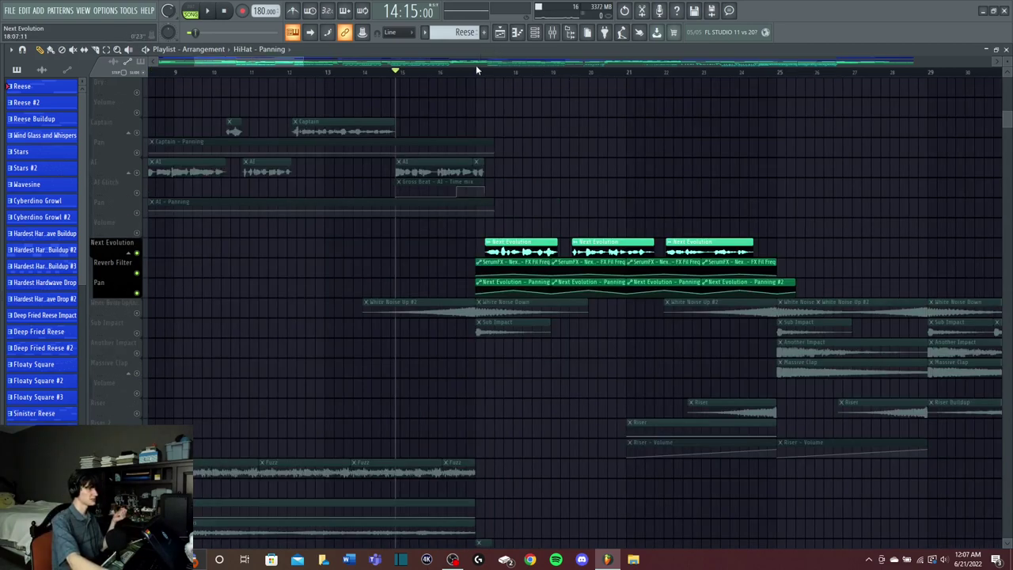
Step: Play the soloed Next Evolution vocal clips from bar 17 together with their Reverb Filter and Pan automation
key(space)
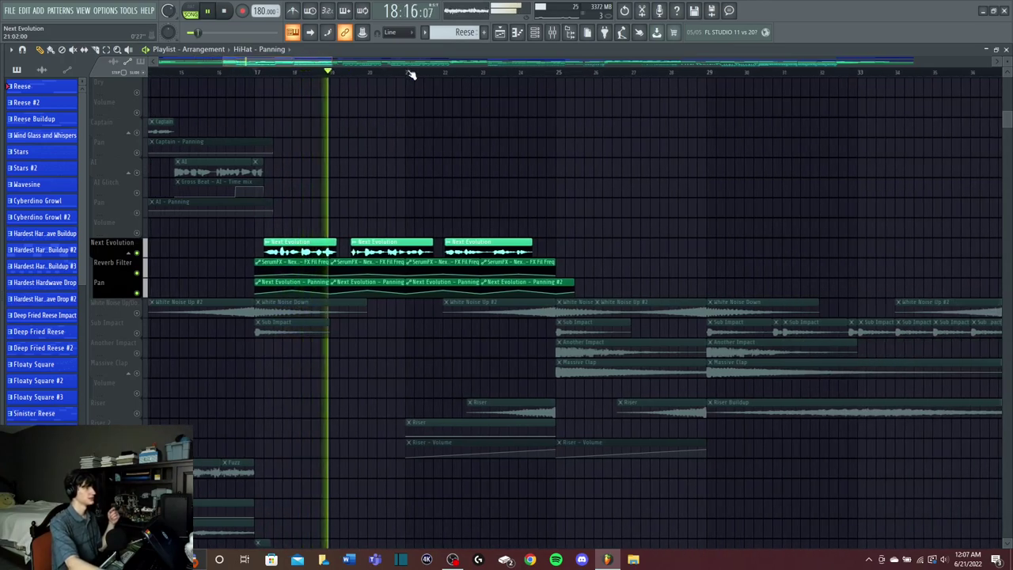
scroll(411, 77, up, 2)
scroll(411, 78, down, 2)
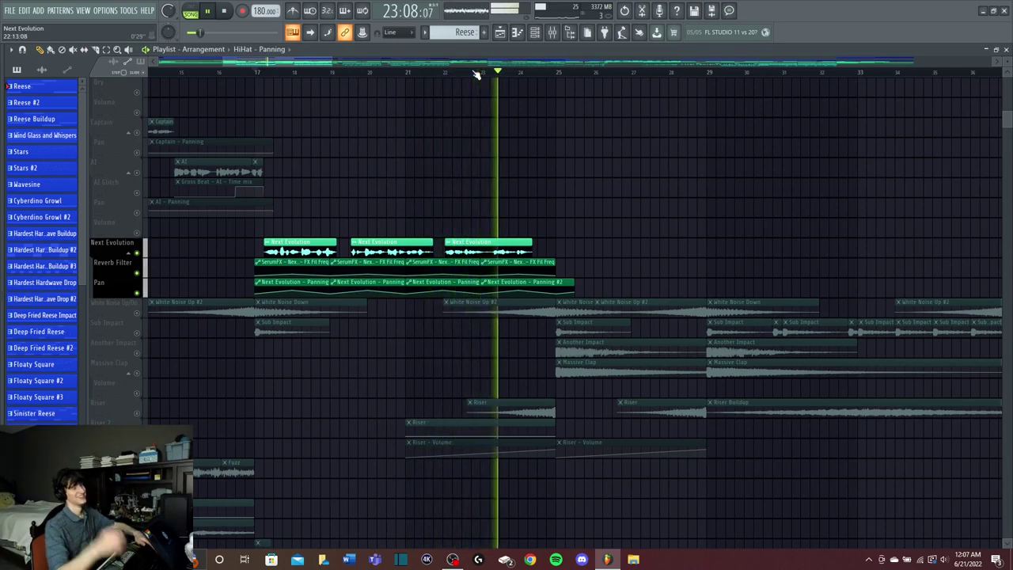
key(space)
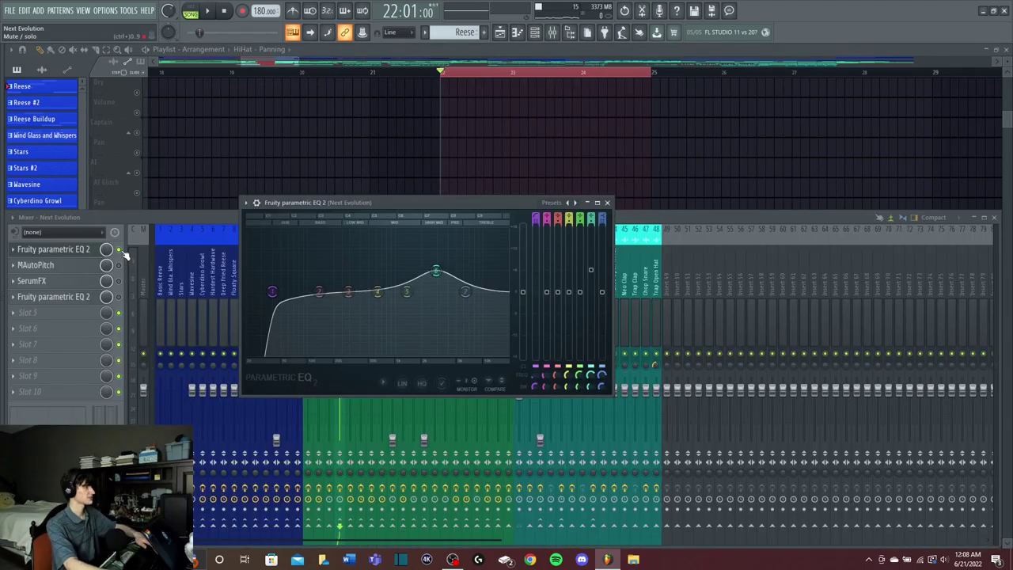
Step: Bypass the first Fruity parametric EQ 2 on Next Evolution, close the audio clip's settings, and open the track's MAutoPitch
click(123, 252)
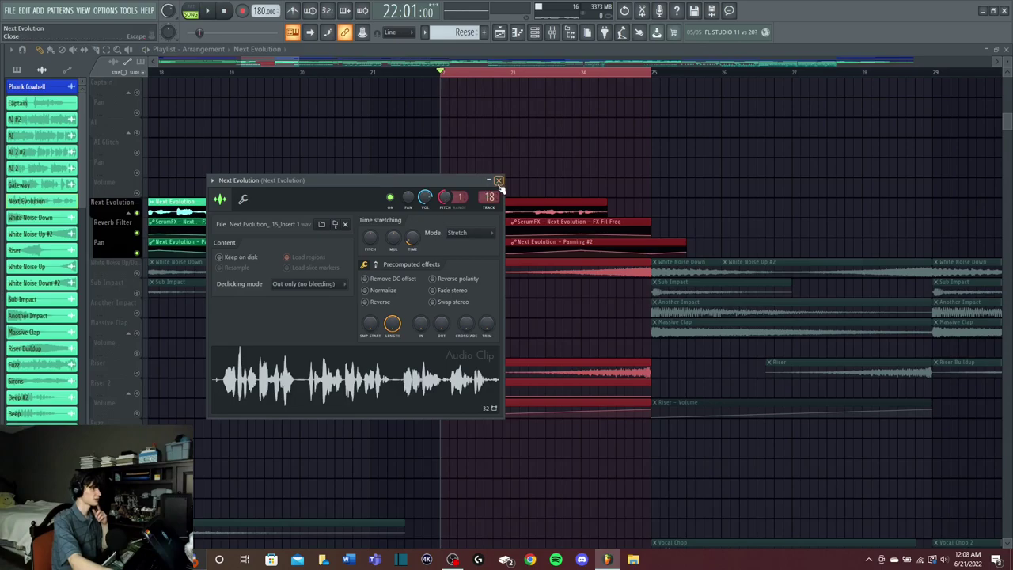
click(498, 181)
key(F9)
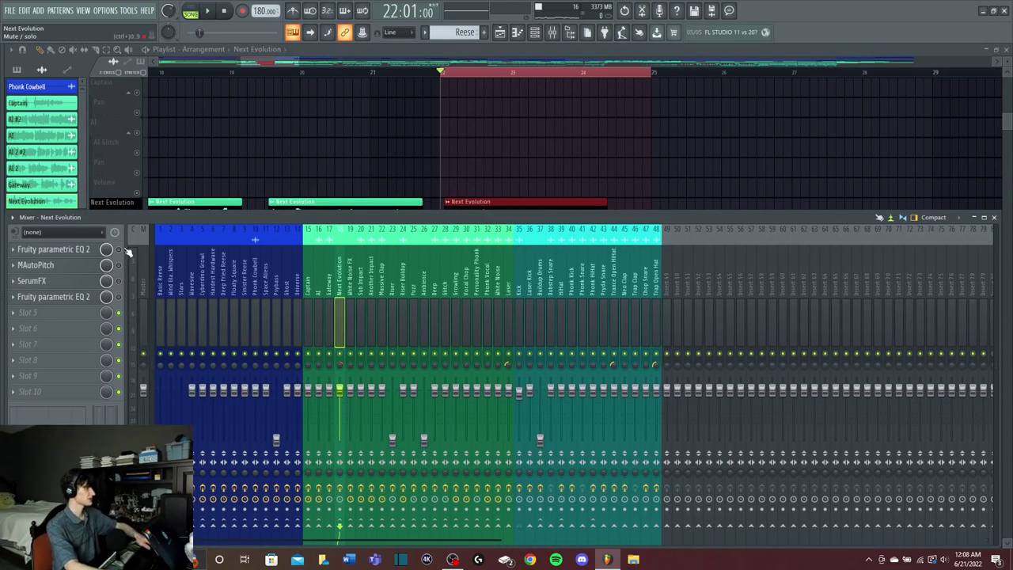
click(48, 264)
Step: Play Next Evolution from bar 22 while enabling Filter, Hyper/Dimension, Chorus and Delay one by one in its SerumFX
key(space)
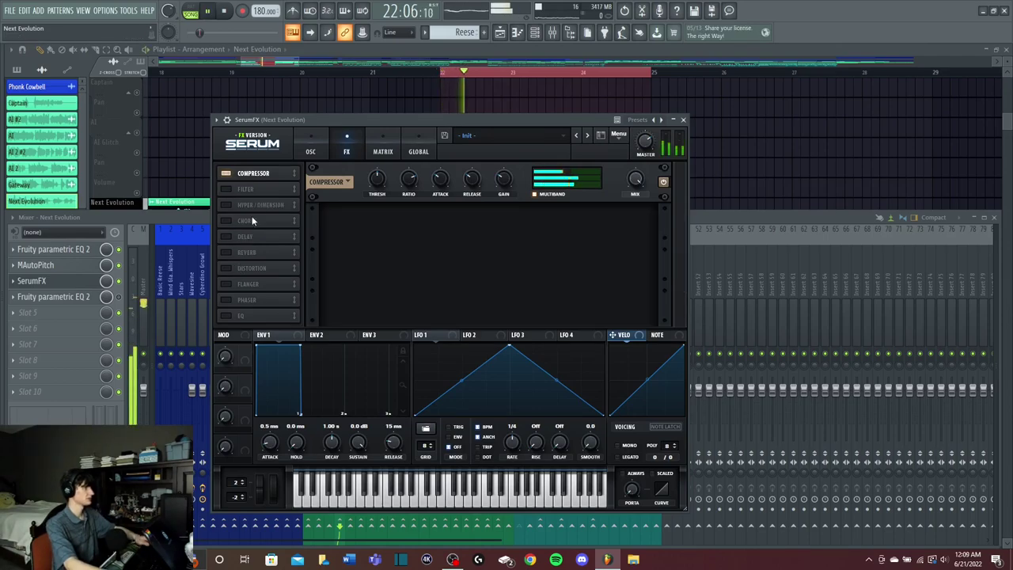
click(227, 188)
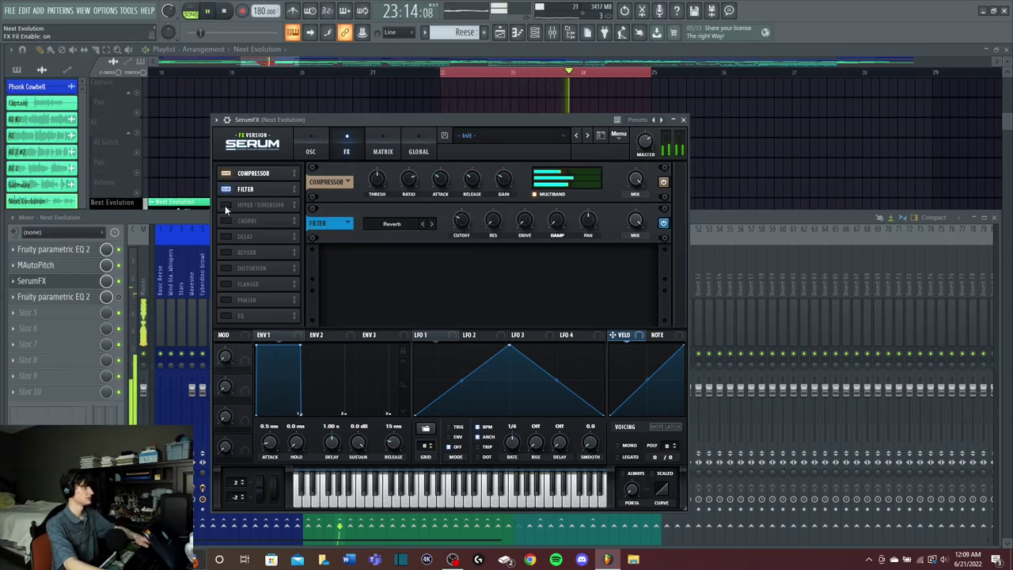
click(226, 205)
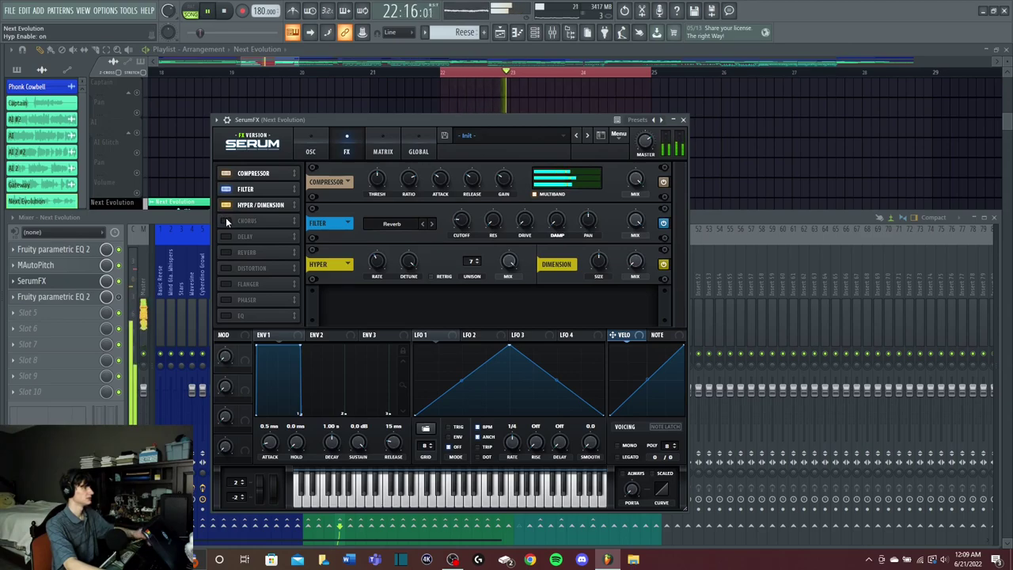
click(226, 221)
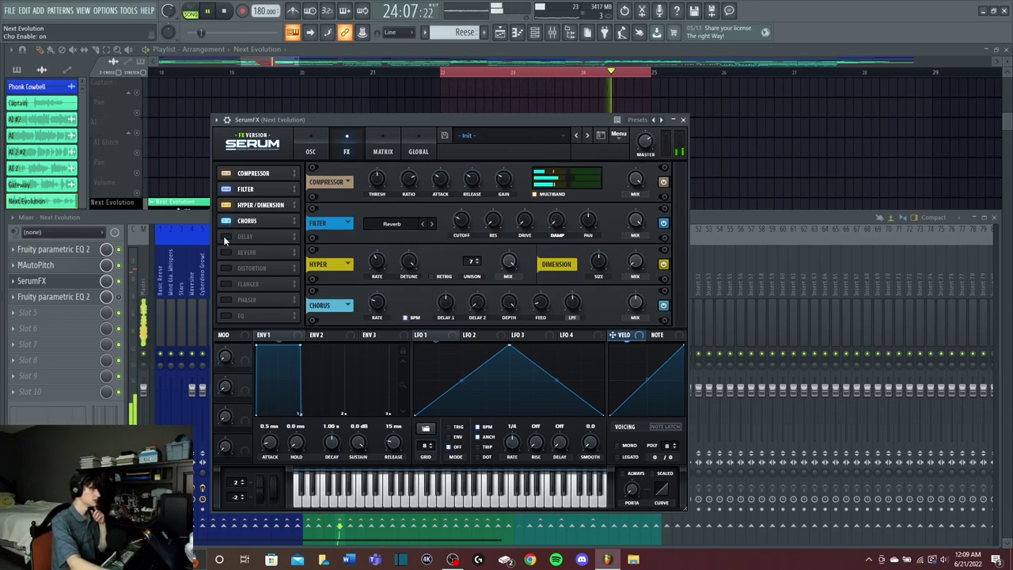
click(227, 237)
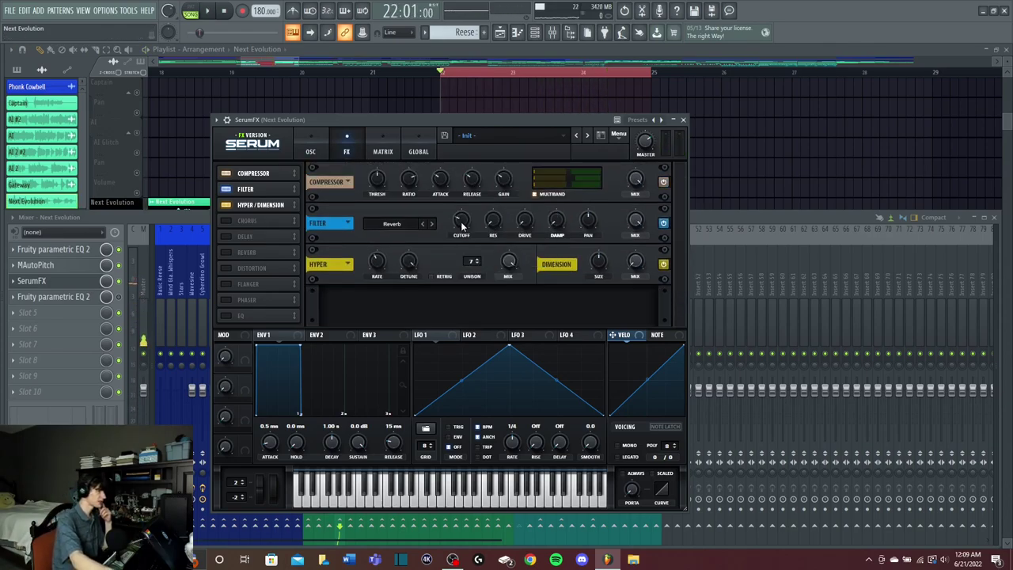
Step: Close SerumFX to check the Reverb Filter automation, and reopen it to look through the remaining effects in its rack
click(684, 120)
click(578, 231)
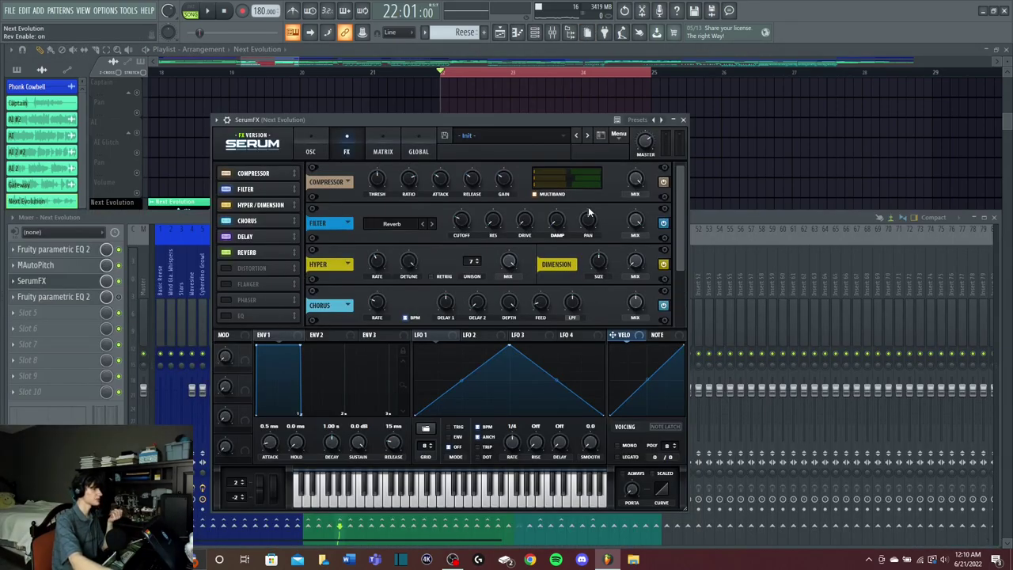
drag(682, 243, 671, 301)
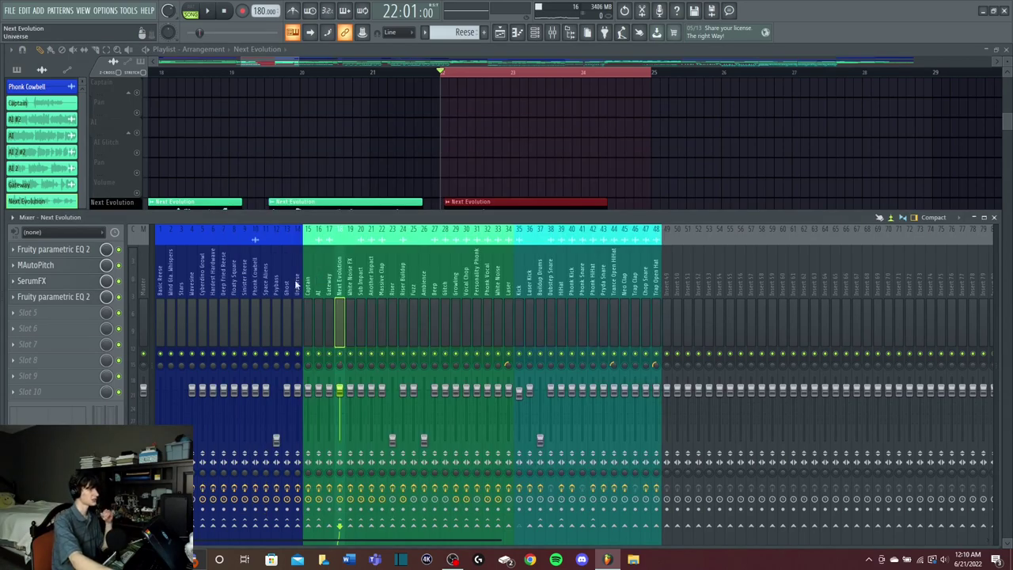
Step: Review the second Fruity parametric EQ 2 on Next Evolution, close it, and play the vocal from bar 22
click(54, 296)
drag(438, 197, 546, 259)
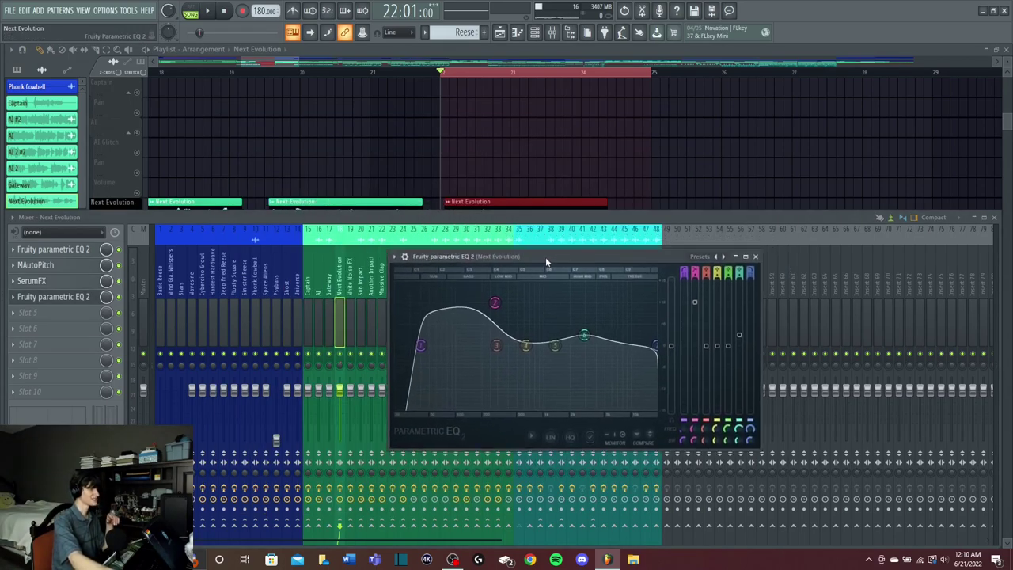
key(Escape)
key(space)
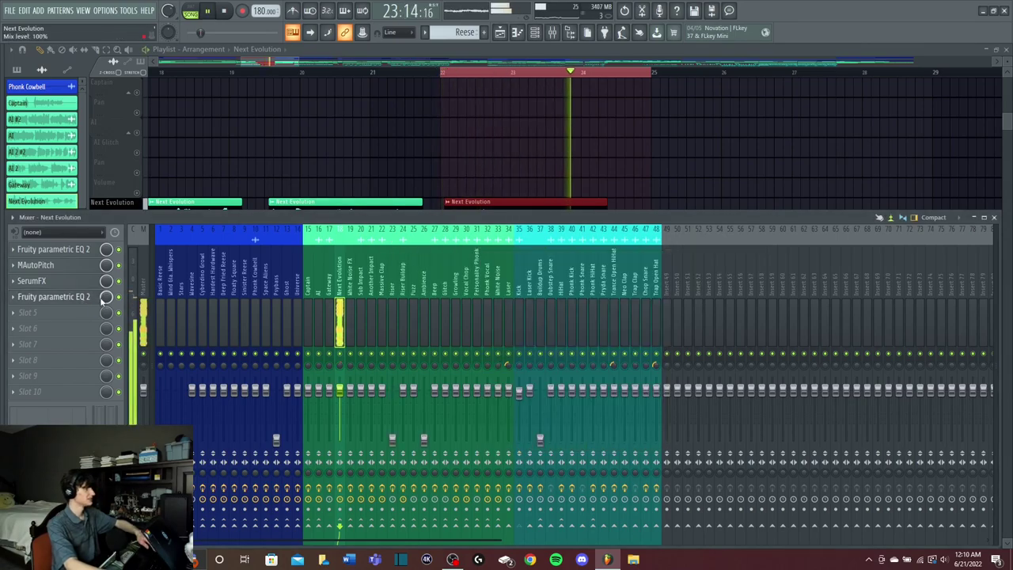
Step: Reopen the last Fruity parametric EQ 2 on Next Evolution, close it, and audition the vocal again
click(87, 297)
key(Escape)
key(space)
key(space)
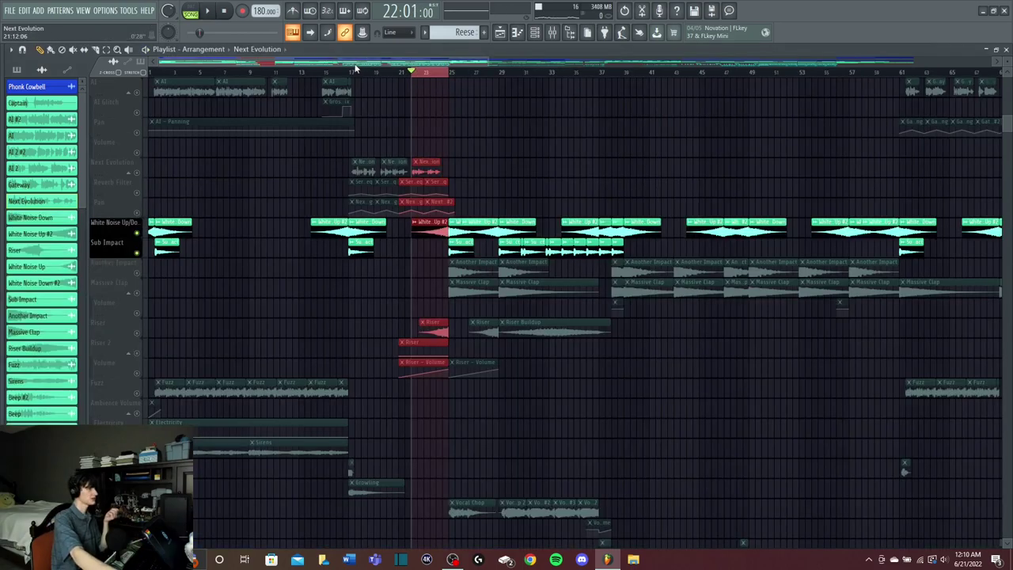
Step: Play the soloed White Noise Up/Down and Sub Impact tracks from just before bar 15 through their transitions
click(312, 73)
key(space)
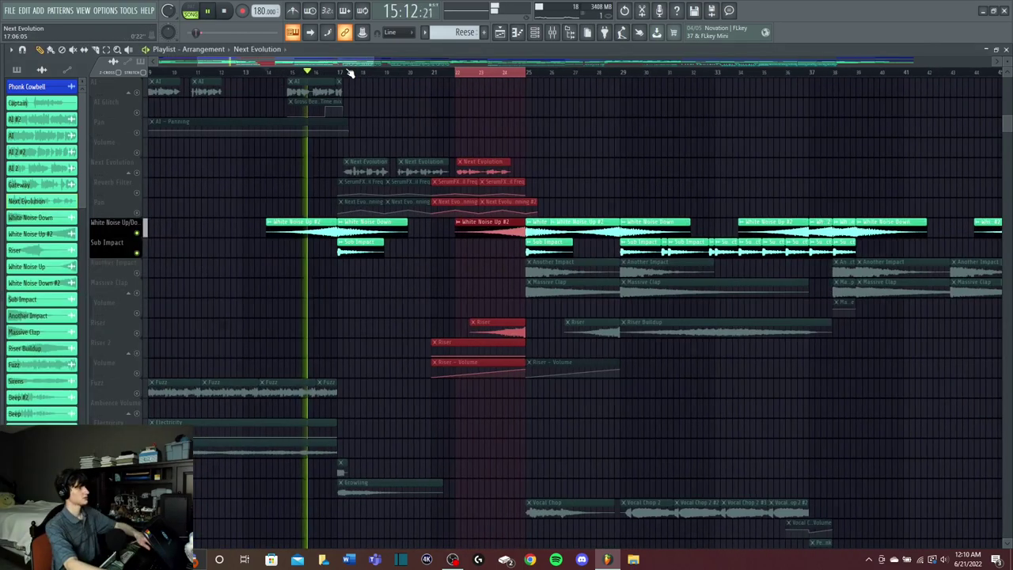
scroll(352, 73, down, 3)
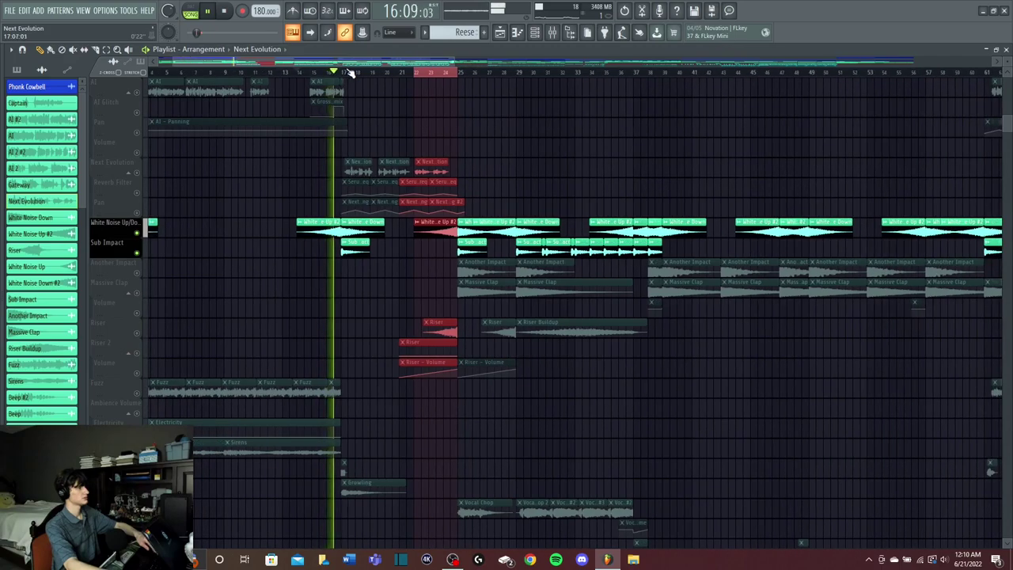
scroll(348, 73, up, 5)
key(space)
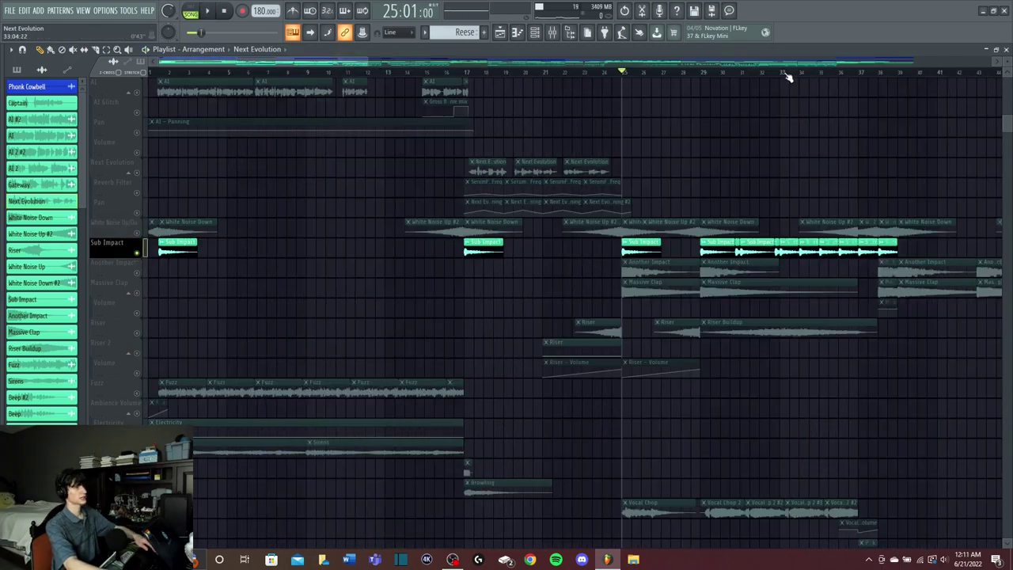
Step: Play the soloed Sub Impact track through its repeated hits from bar 29, and stop
key(space)
drag(349, 64, 387, 69)
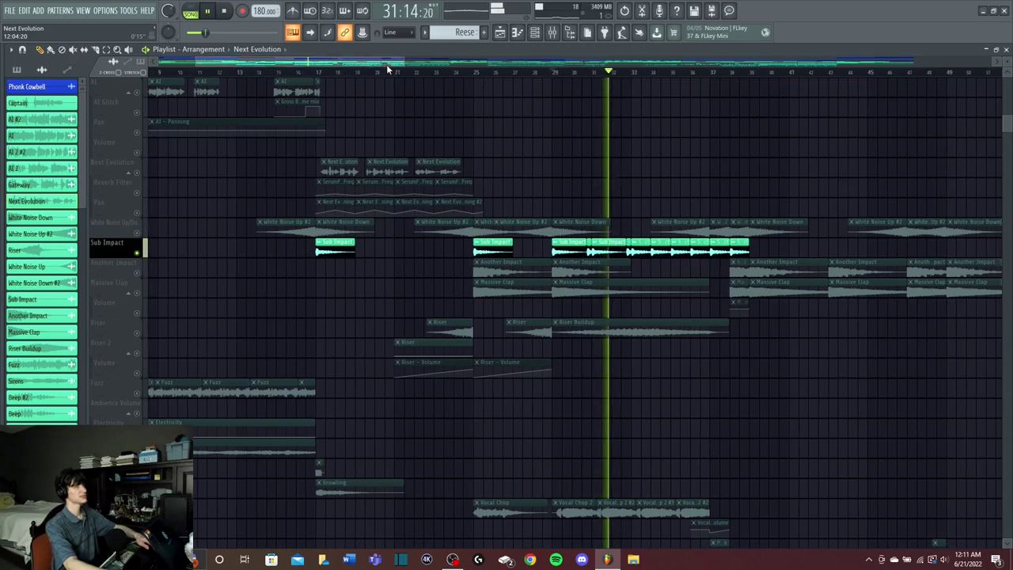
key(space)
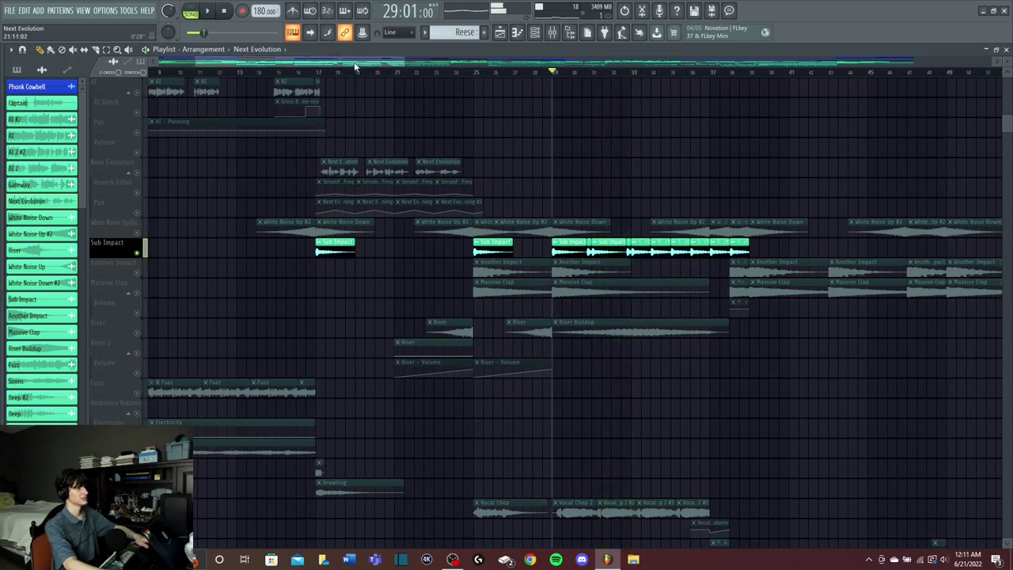
Step: Go to the ambience tracks and mute Sirens and Fuzz to isolate Electricity
scroll(543, 177, down, 3)
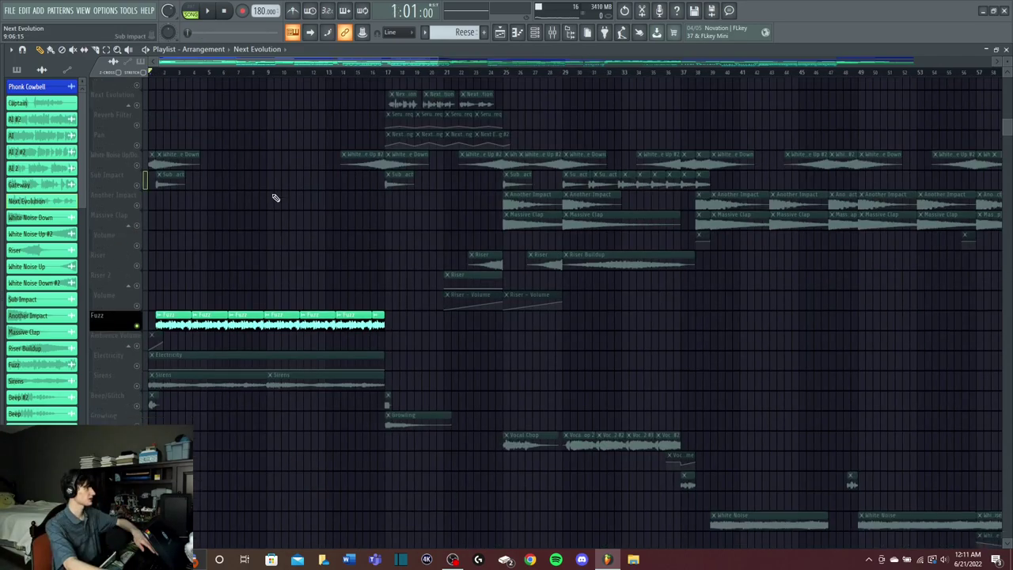
scroll(274, 197, down, 3)
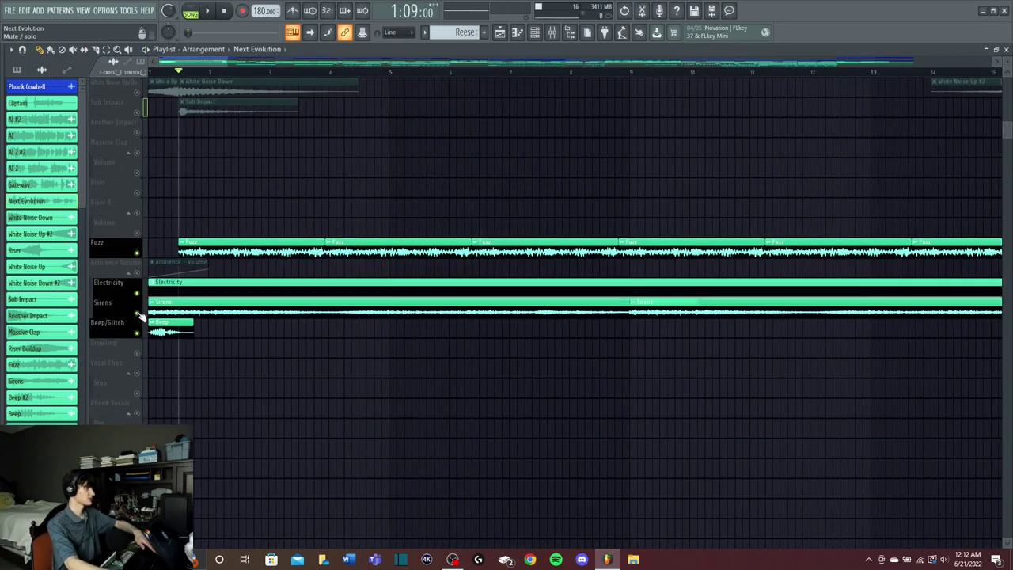
click(138, 313)
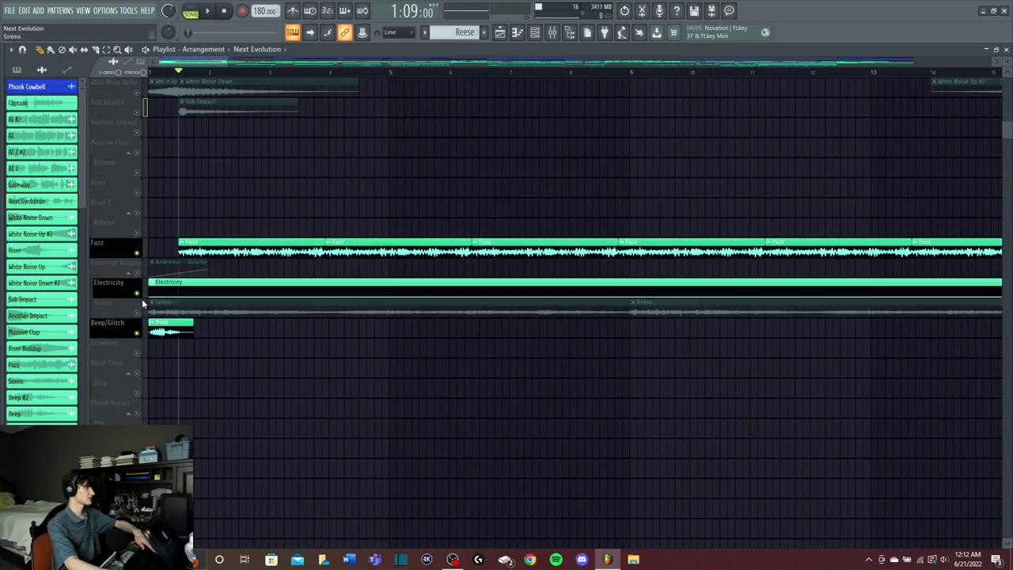
click(137, 253)
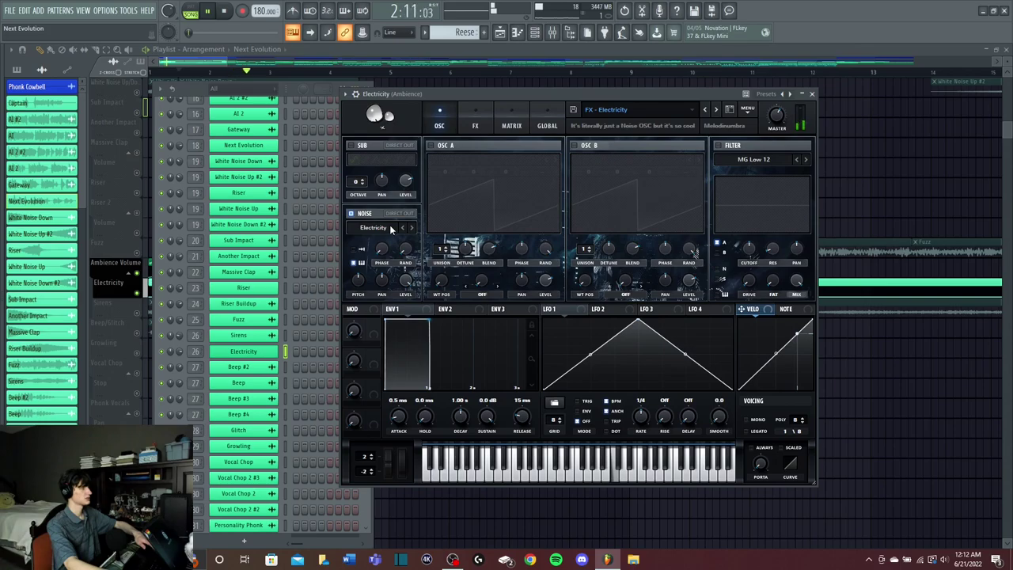
Step: Hide the channel rack and review the Electricity Serum patch with its Electricity noise oscillator during playback
click(534, 33)
click(535, 34)
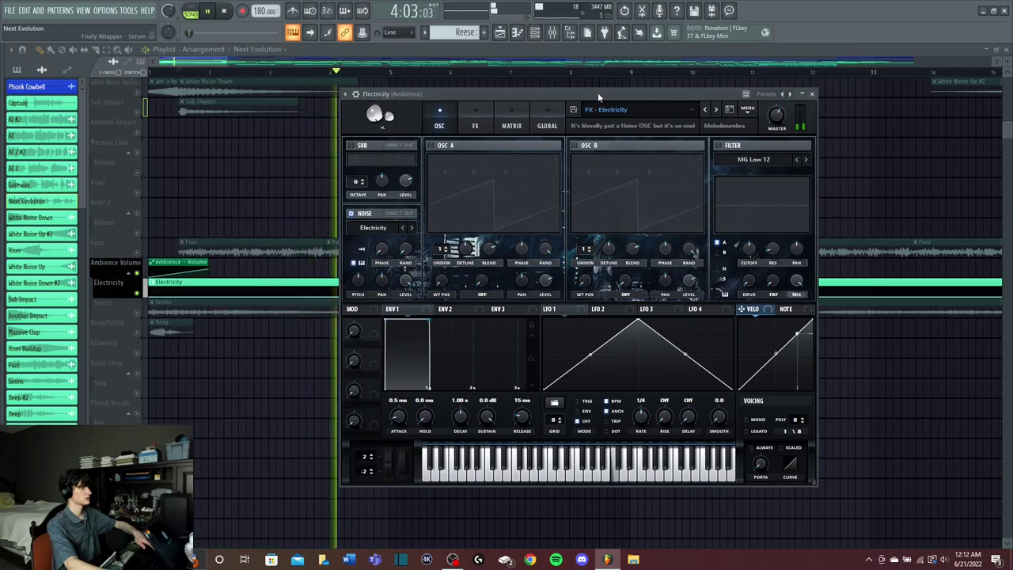
drag(598, 93, 605, 94)
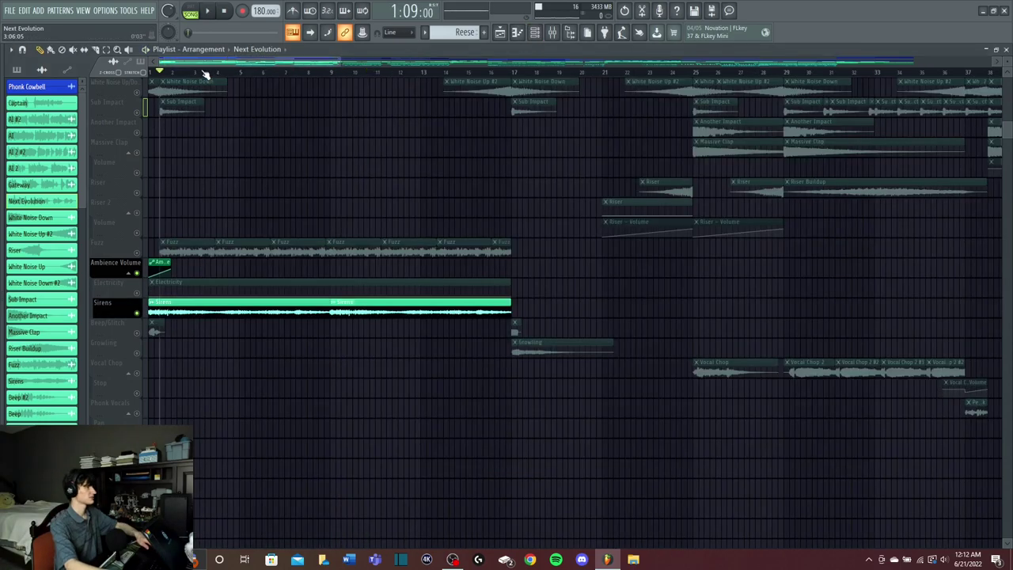
Step: Play the soloed Sirens track with its Ambience Volume automation from the start of the song
scroll(220, 70, up, 3)
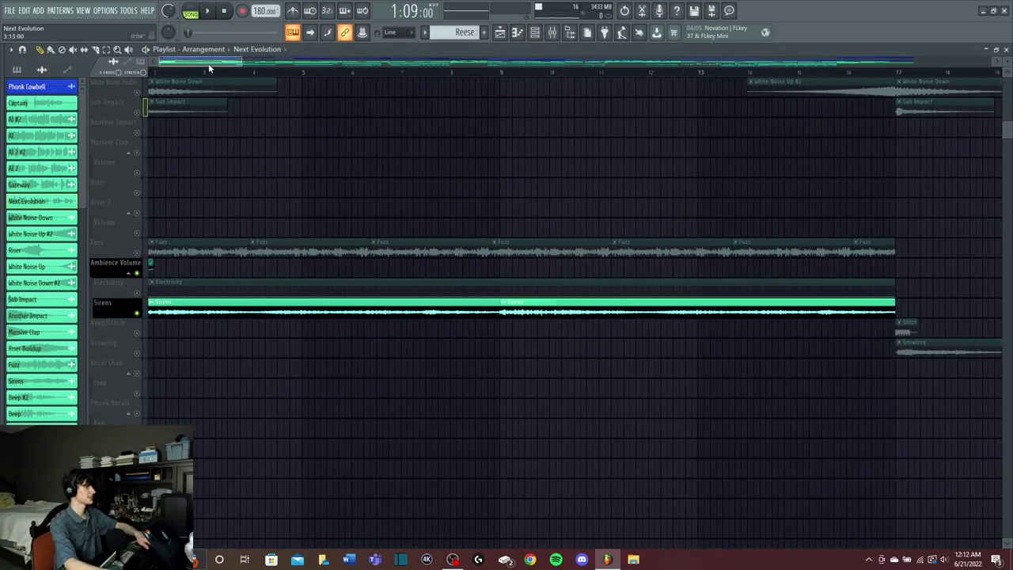
key(space)
scroll(324, 72, down, 3)
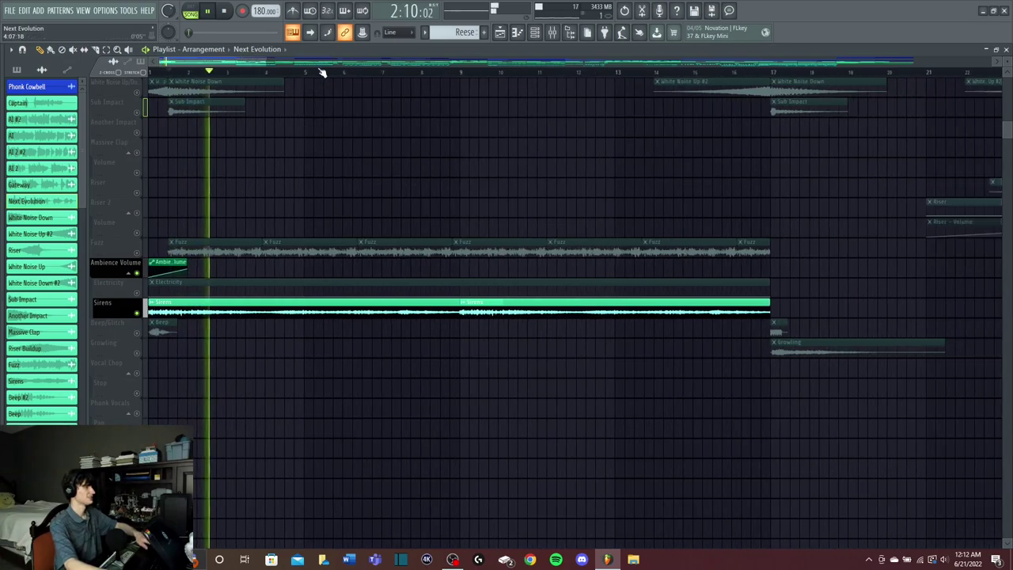
Step: Play the soloed Beep/Glitch track from bar 1 to hear the opening beep
scroll(324, 72, down, 2)
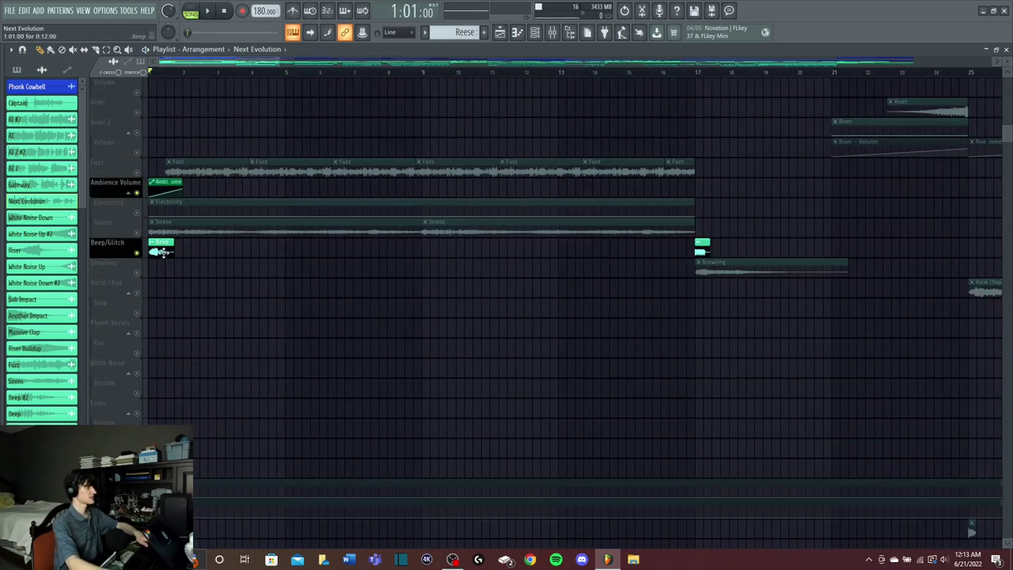
key(space)
key(space)
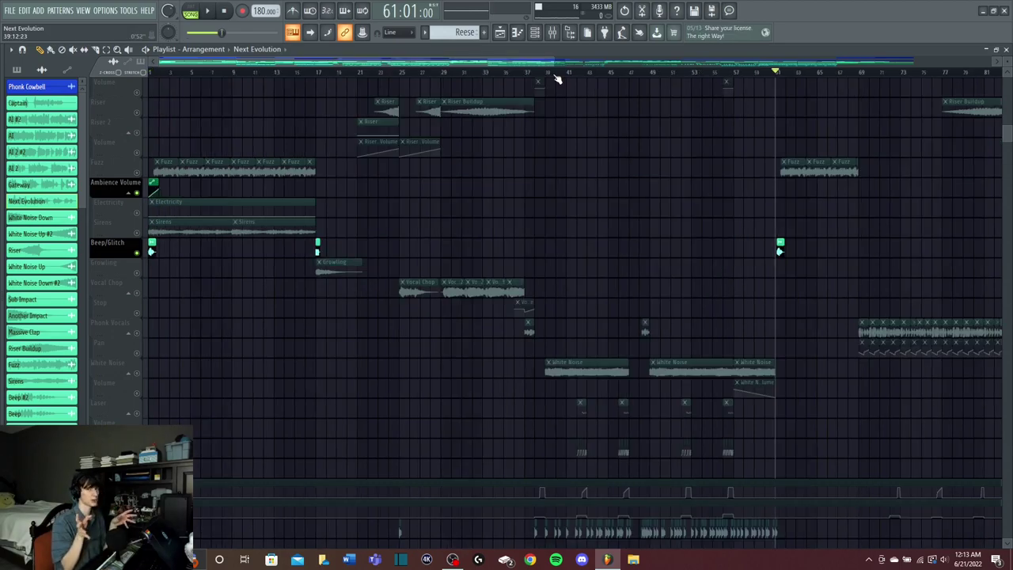
Step: Move the playhead to bar 17 and play the glitch sound on the Beep/Glitch track
click(315, 72)
scroll(315, 72, up, 3)
key(space)
key(space)
click(313, 73)
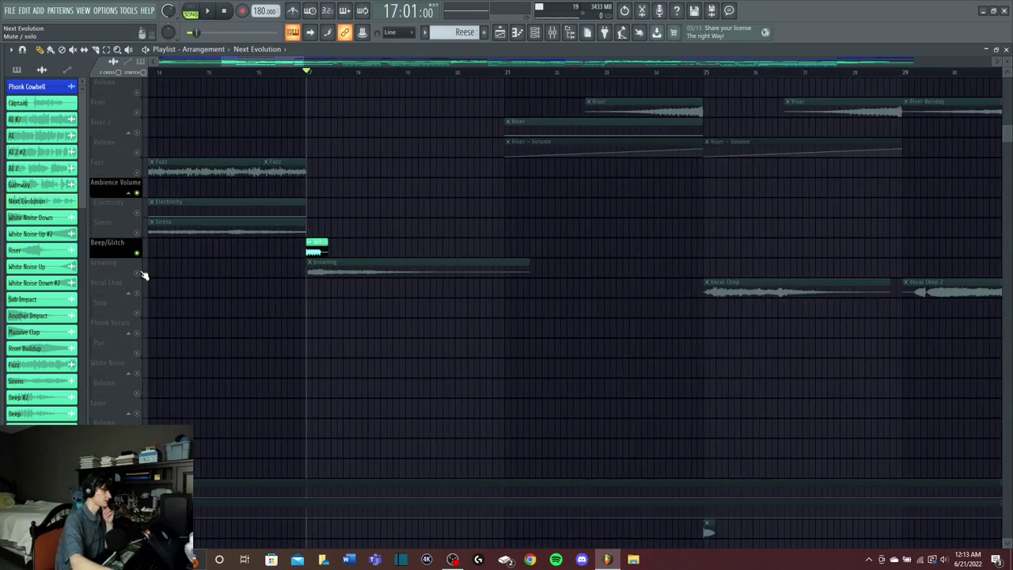
Step: Enable the Growling track, play it from bar 17, and review its Fruity parametric EQ 2 in the mixer
click(137, 273)
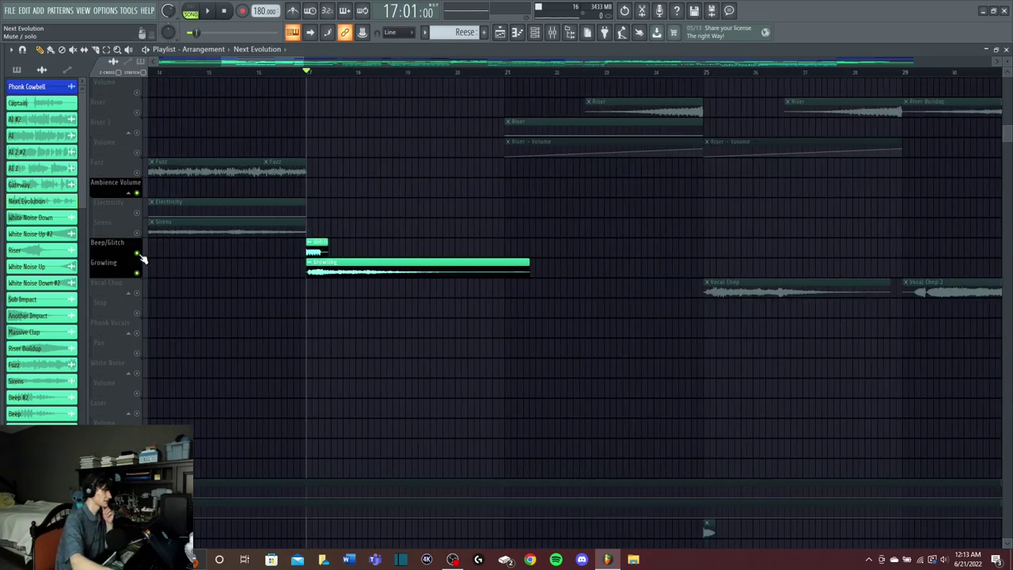
key(space)
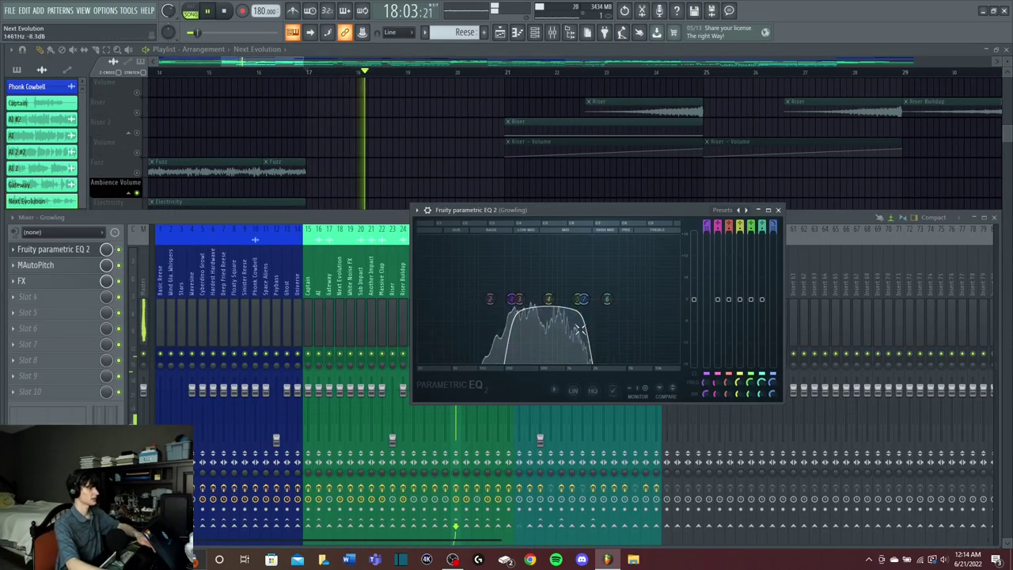
key(space)
click(778, 209)
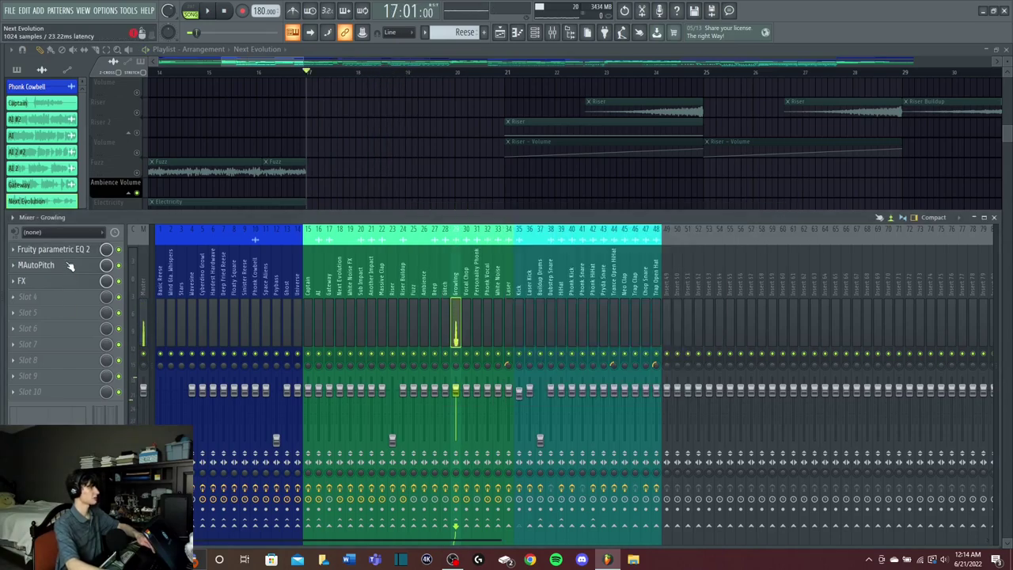
Step: Review the MAutoPitch settings on Growling while playing from bar 17, and close the plugin
click(69, 266)
key(space)
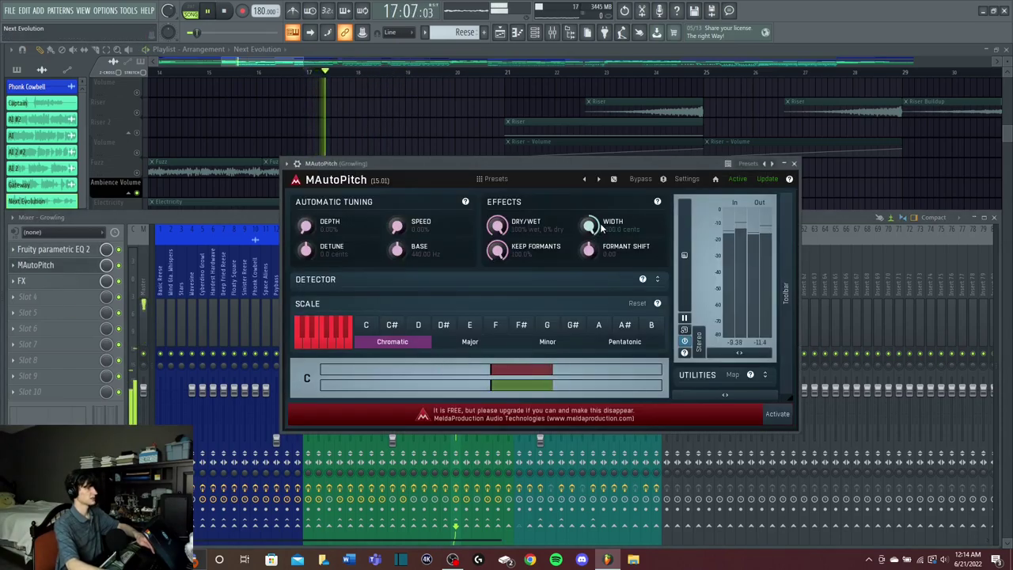
click(795, 164)
key(space)
Step: Open the Effector delay on Growling, toggle its bypass, play the sound to compare, and close it
click(35, 282)
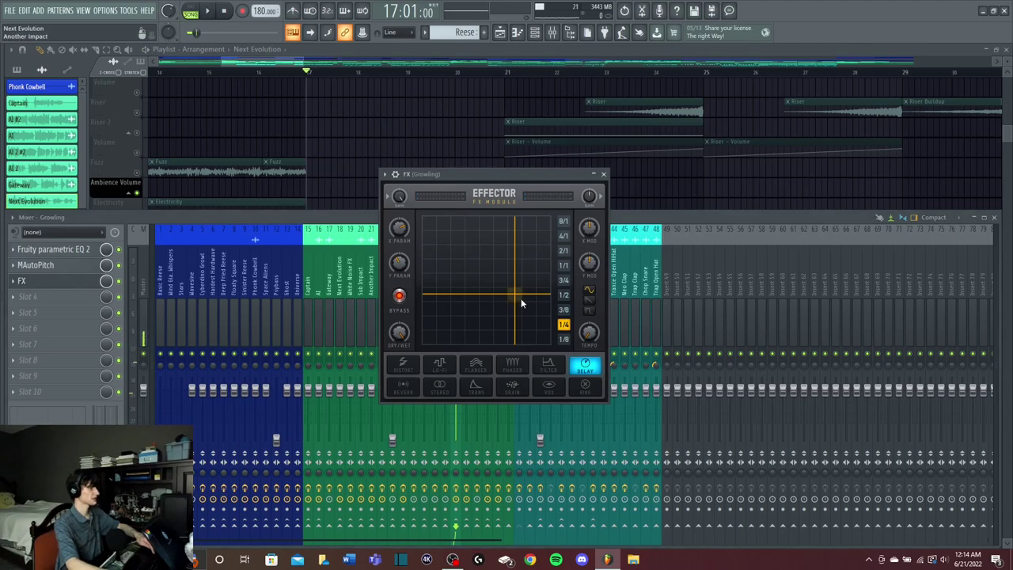
click(400, 296)
key(space)
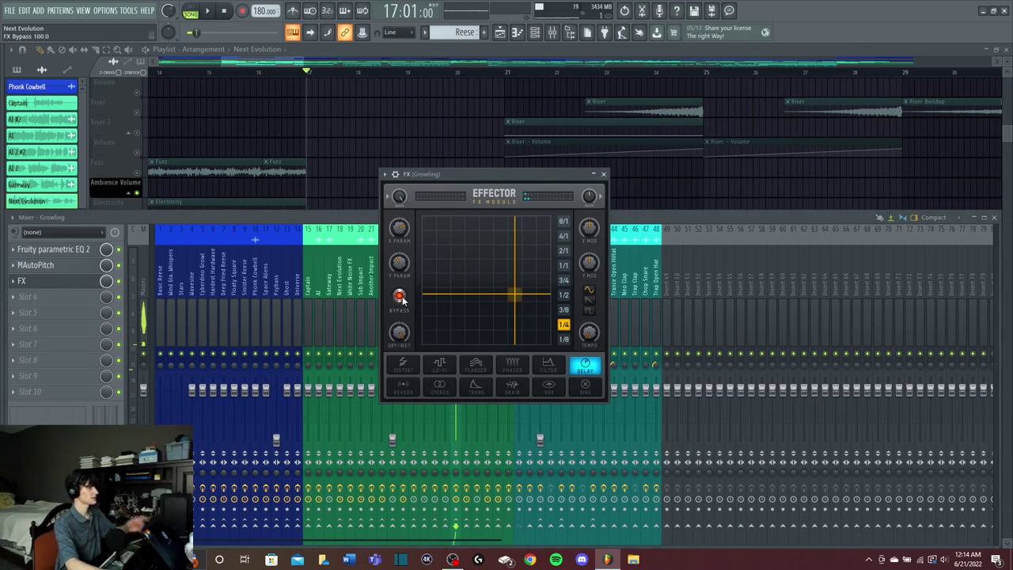
key(Escape)
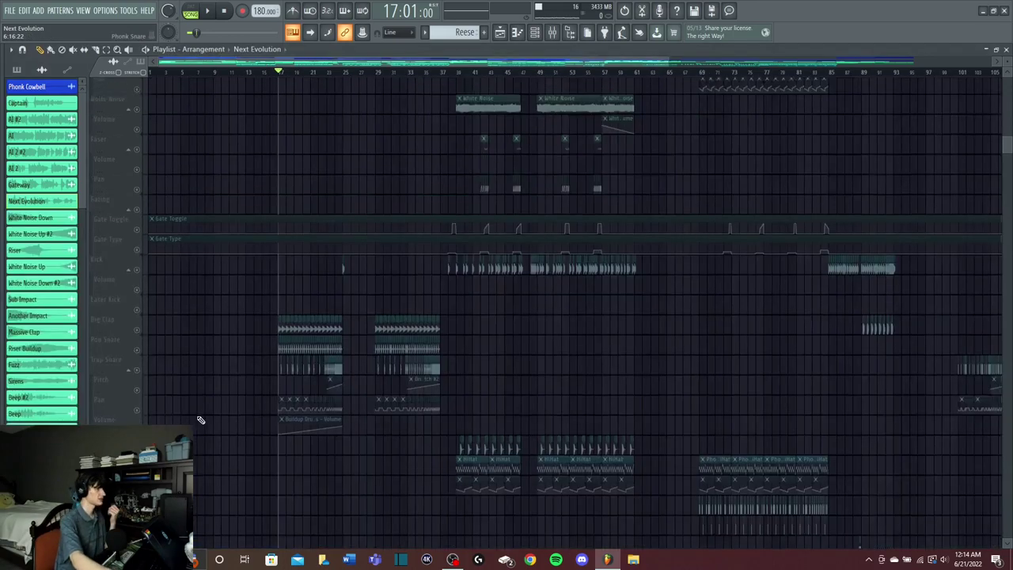
Step: Go to the buildup drum tracks and mute Trap Snare and Pop Snare to isolate Big Clap
scroll(249, 217, up, 4)
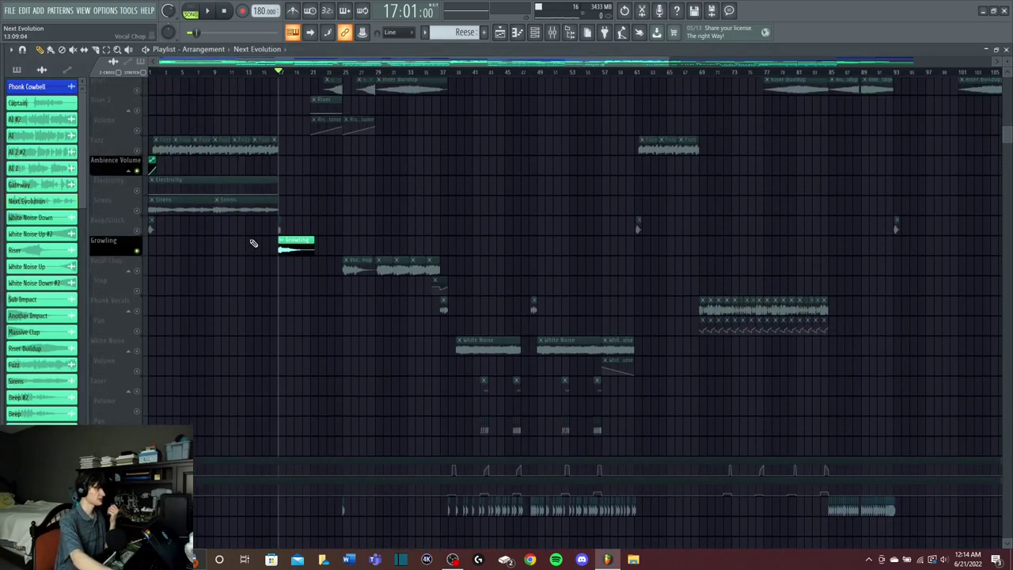
scroll(230, 210, down, 2)
scroll(140, 293, down, 5)
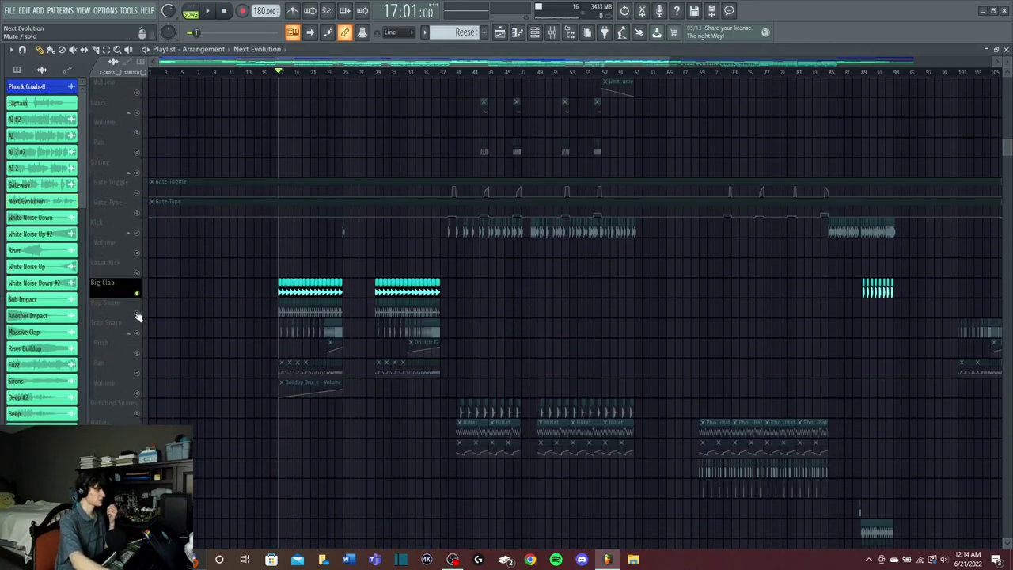
scroll(162, 310, down, 2)
click(138, 254)
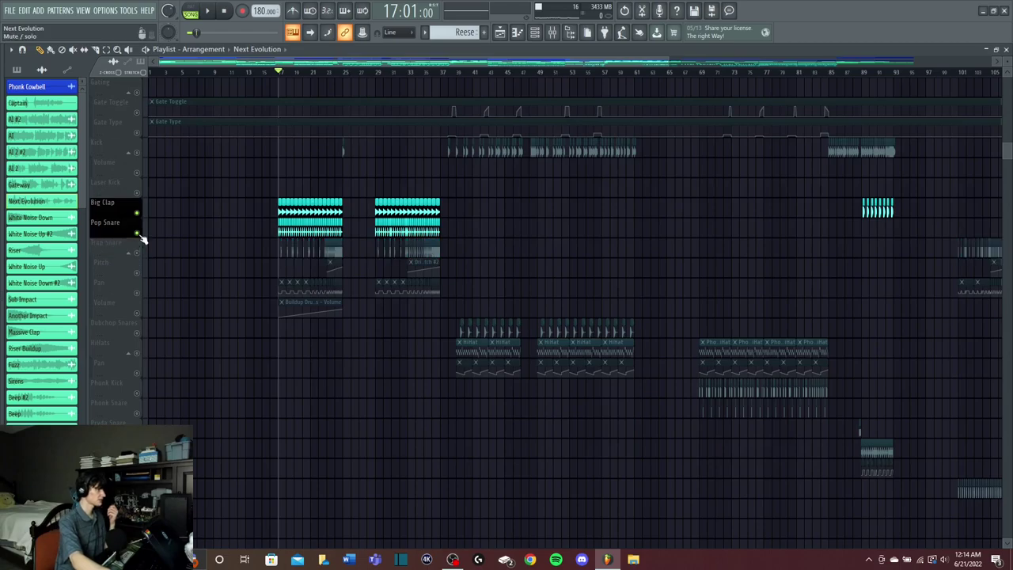
click(137, 234)
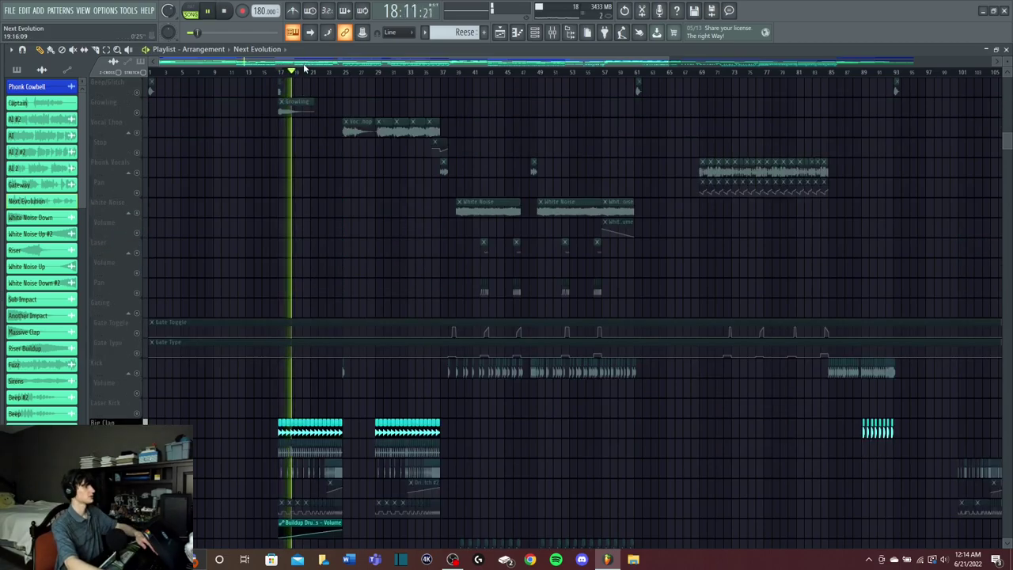
Step: Listen to the Big Clap, Pop Snare and Trap Snare tracks in turn with the Buildup Drums volume automation
scroll(305, 68, up, 4)
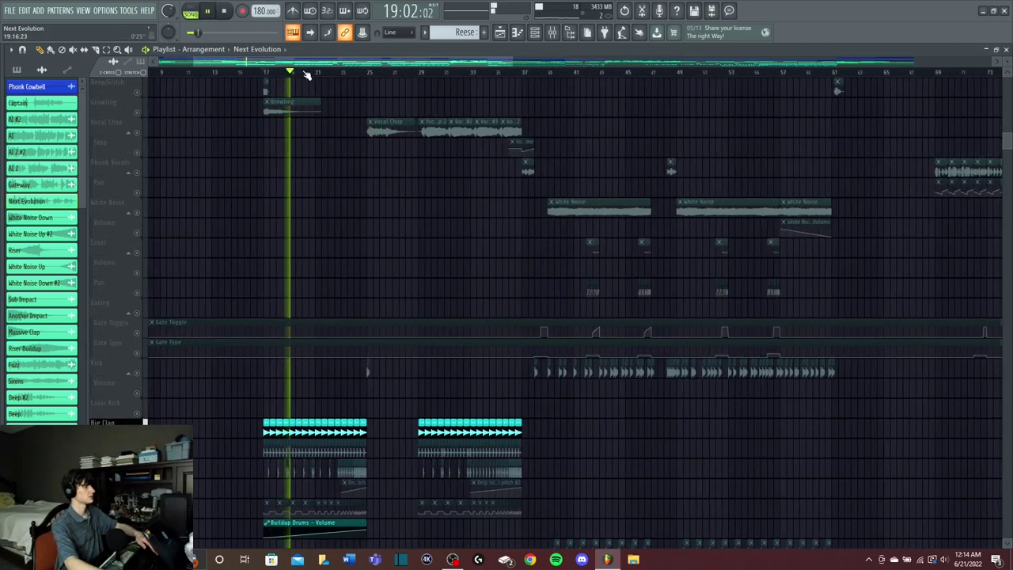
scroll(450, 428, down, 3)
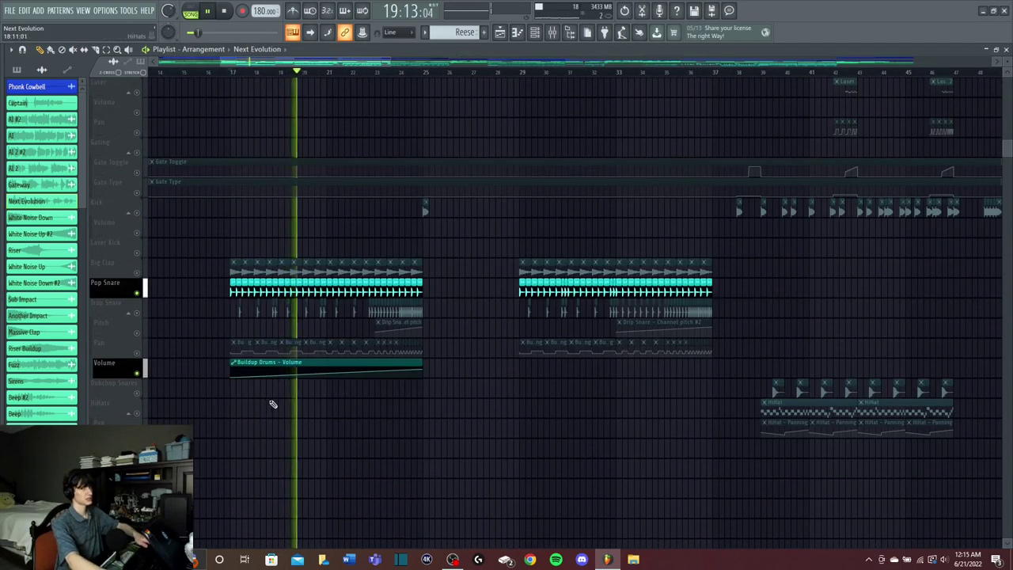
scroll(376, 77, up, 4)
scroll(376, 77, down, 5)
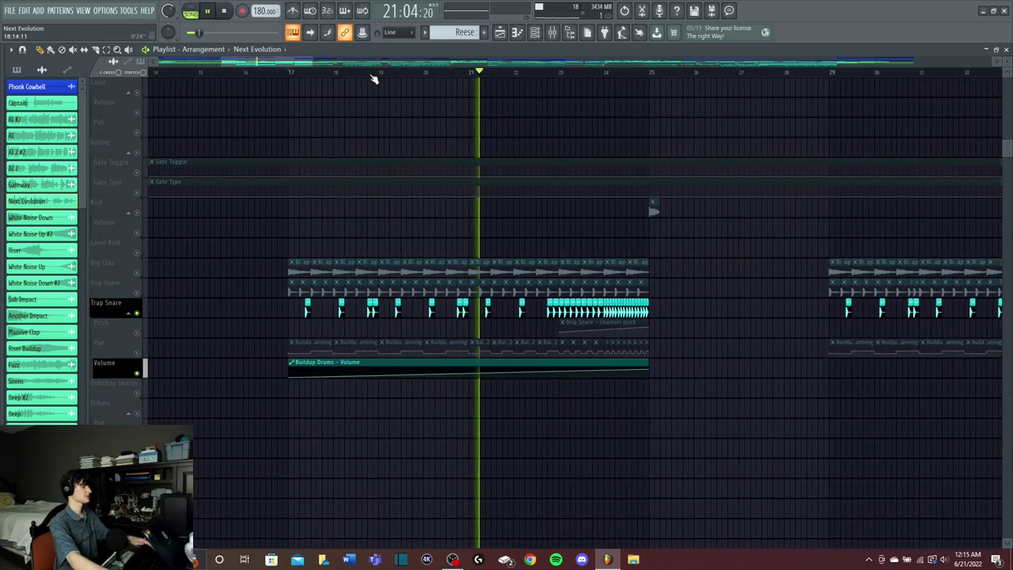
key(space)
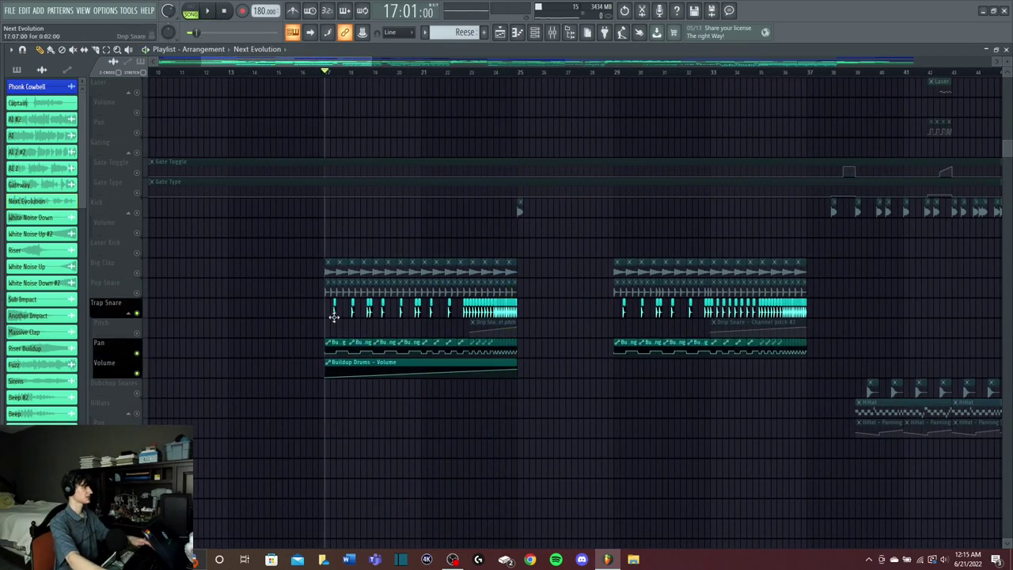
Step: Enable the Trap Snare's Pitch automation track and play the combined buildup drums from bar 17
click(138, 333)
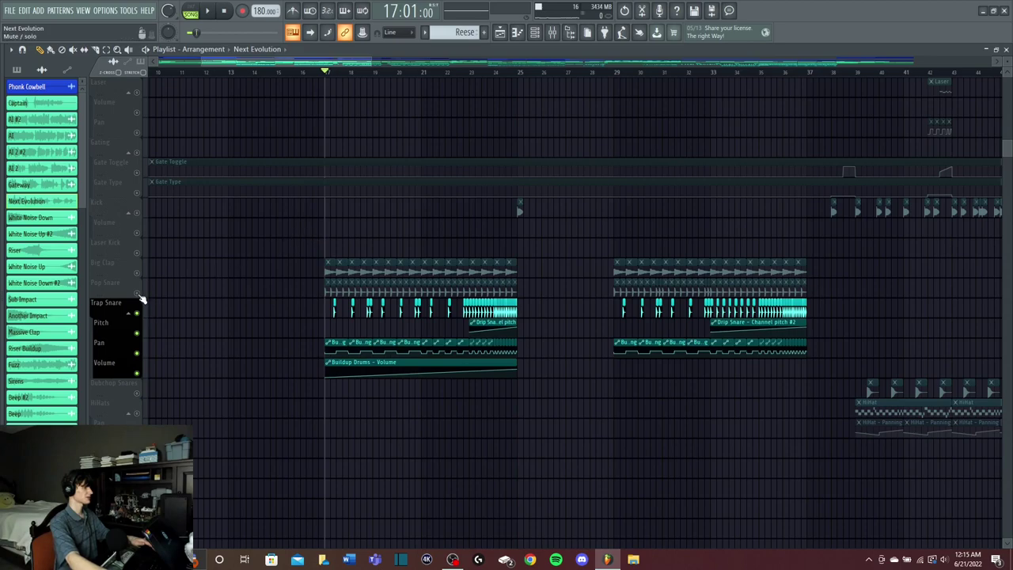
key(space)
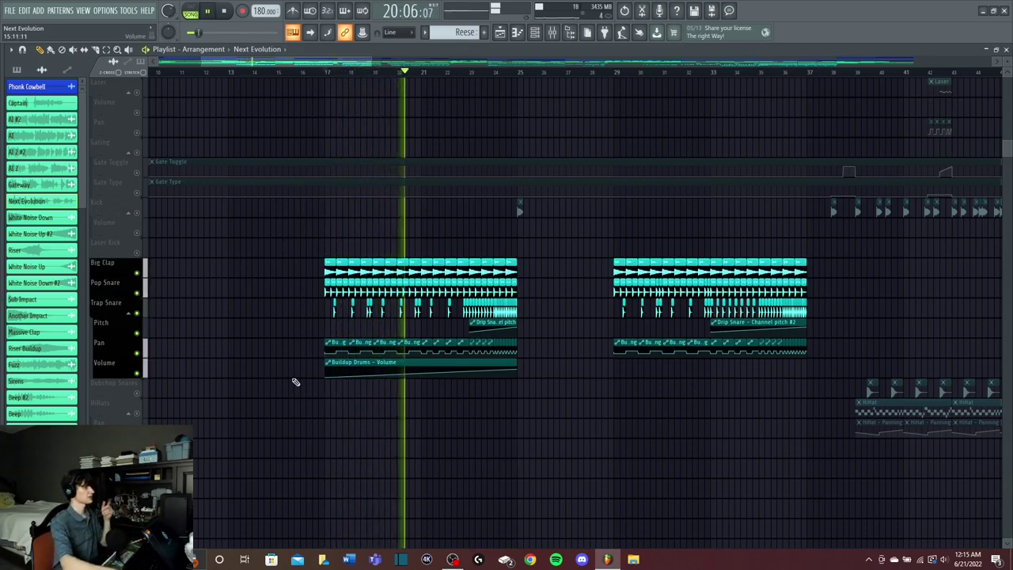
key(space)
scroll(294, 382, down, 2)
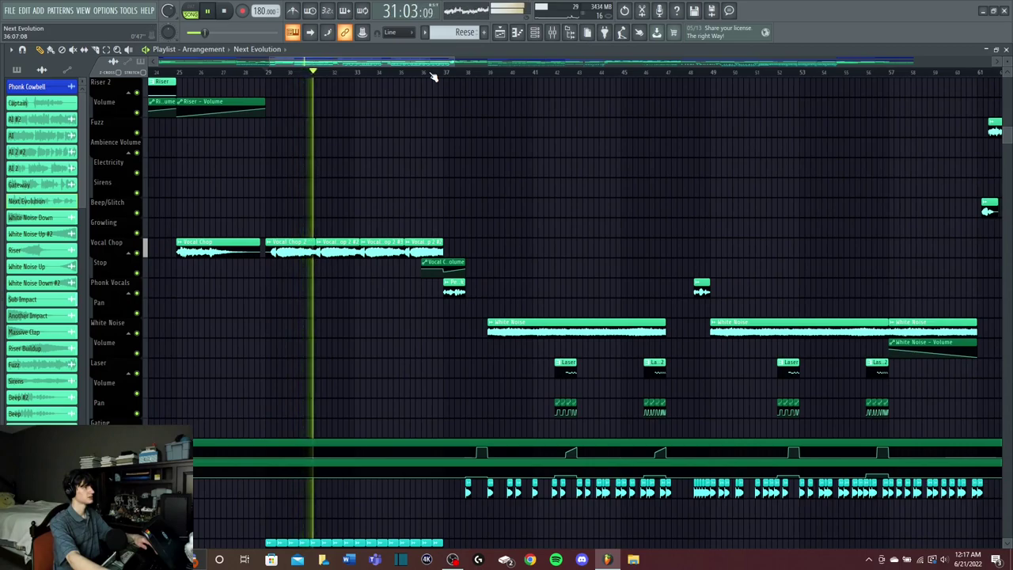
Step: Solo the Vocal Chop track and listen to it from bar 25
scroll(434, 77, down, 1)
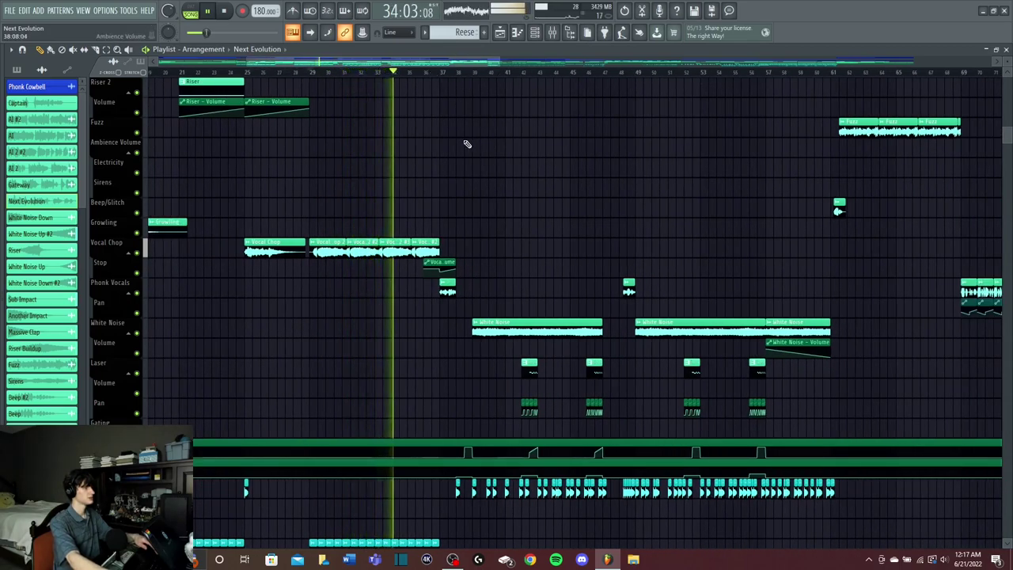
scroll(490, 161, down, 2)
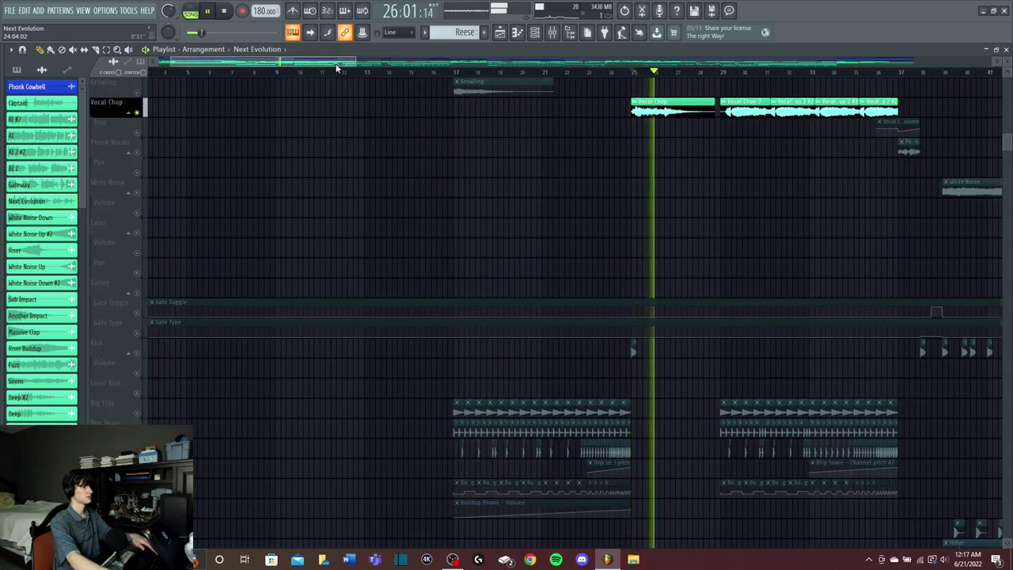
drag(335, 63, 406, 66)
key(space)
Step: Enable the Kick track alongside Vocal Chop and play the two together from bar 25
click(137, 353)
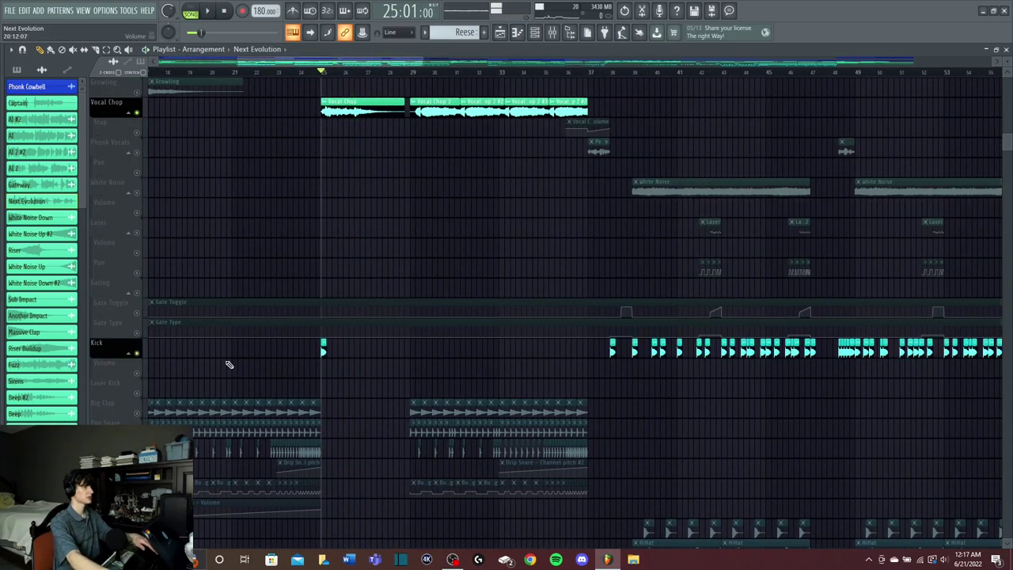
key(space)
key(space)
key(space)
key(space)
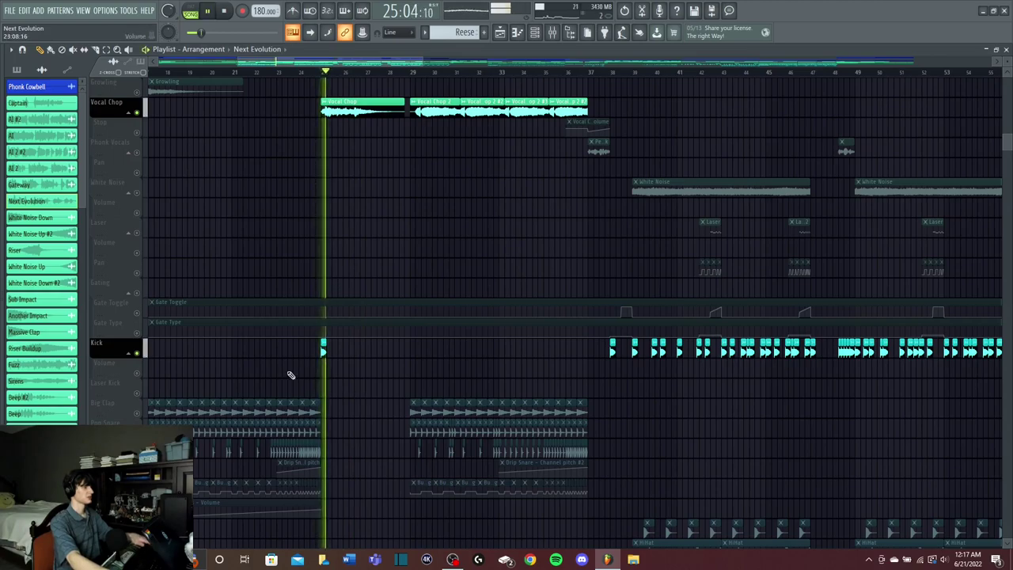
Step: Open the first parametric EQ and OTT on the Vocal Chop mixer track to review their settings, closing each one
key(F9)
click(88, 249)
key(space)
click(419, 141)
key(space)
click(31, 264)
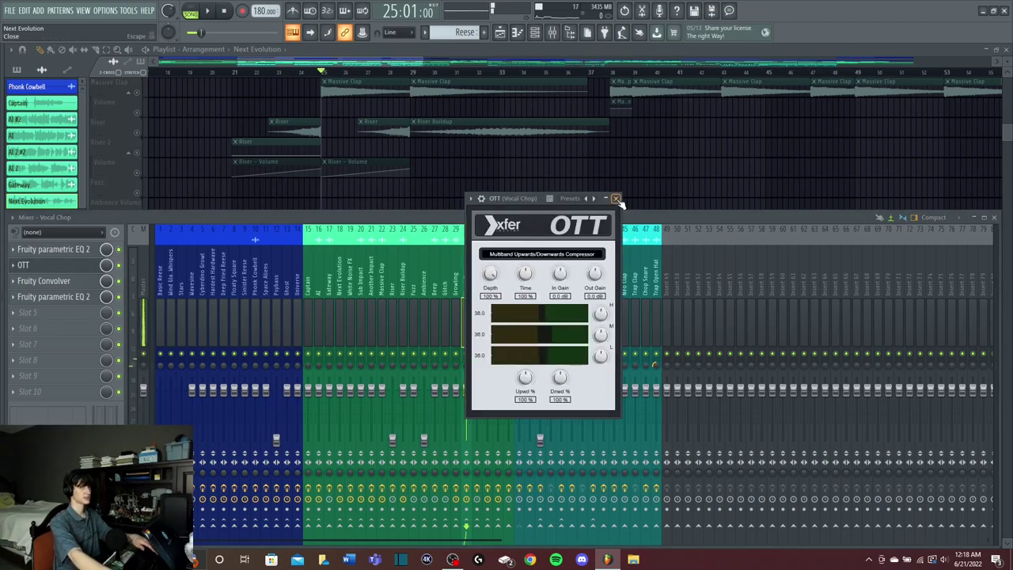
click(617, 198)
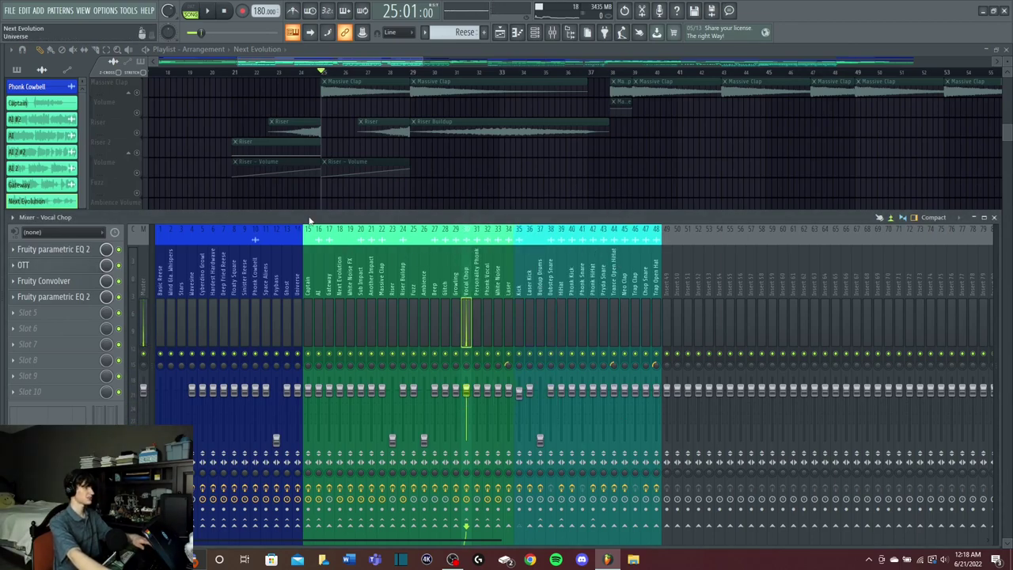
Step: Inspect Vocal Chop's Fruity Convolver while it plays, and open the last parametric EQ in its effect chain
click(54, 281)
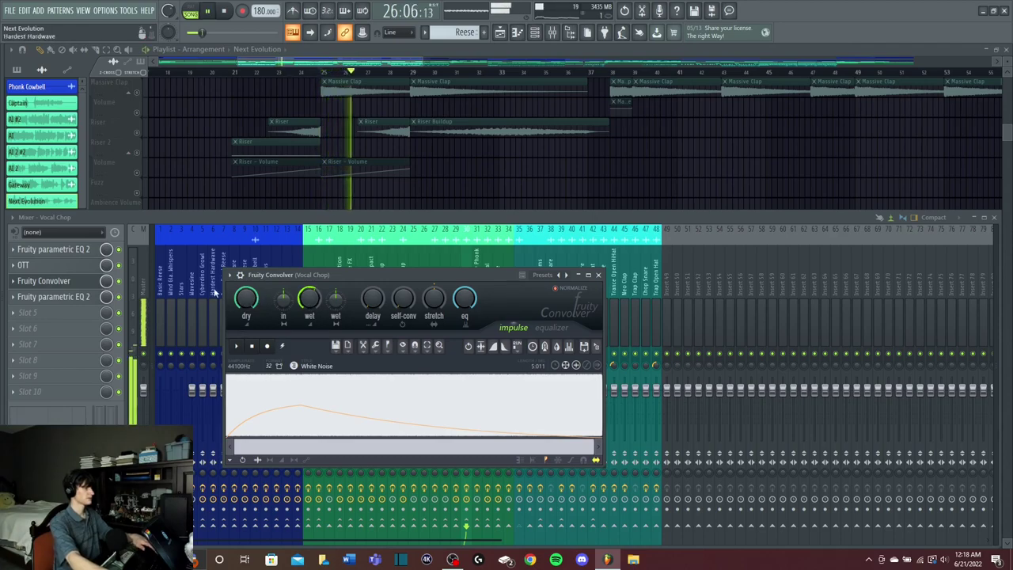
key(Escape)
key(space)
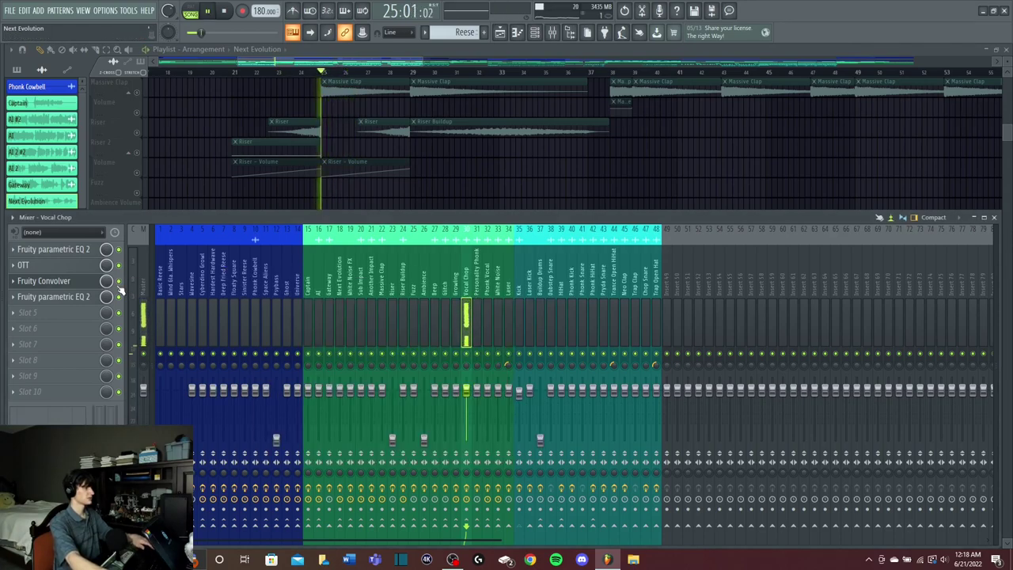
click(69, 297)
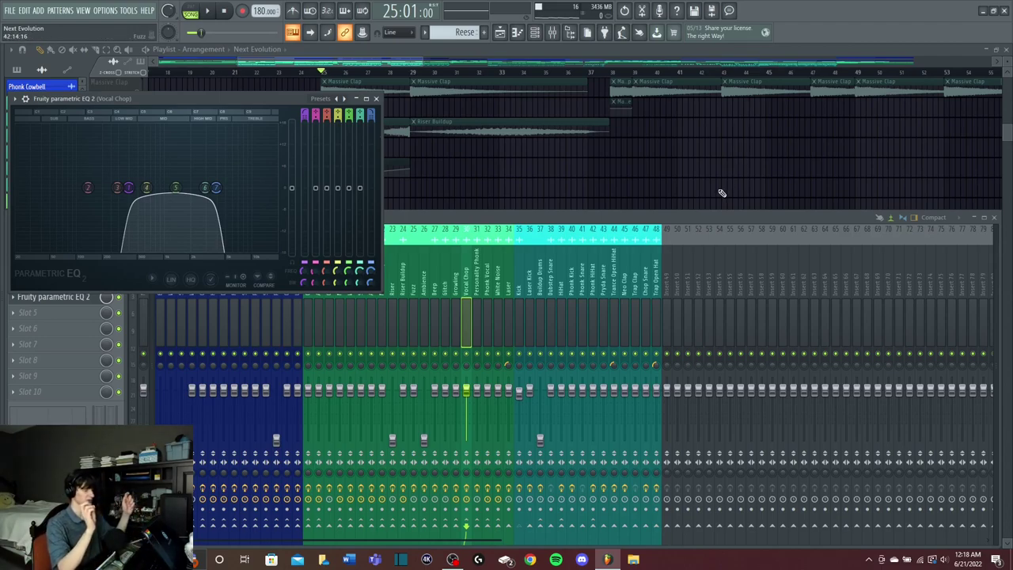
Step: Play the Vocal Chop clips from bar 29 while checking the track's last parametric EQ and OTT in the mixer
click(412, 71)
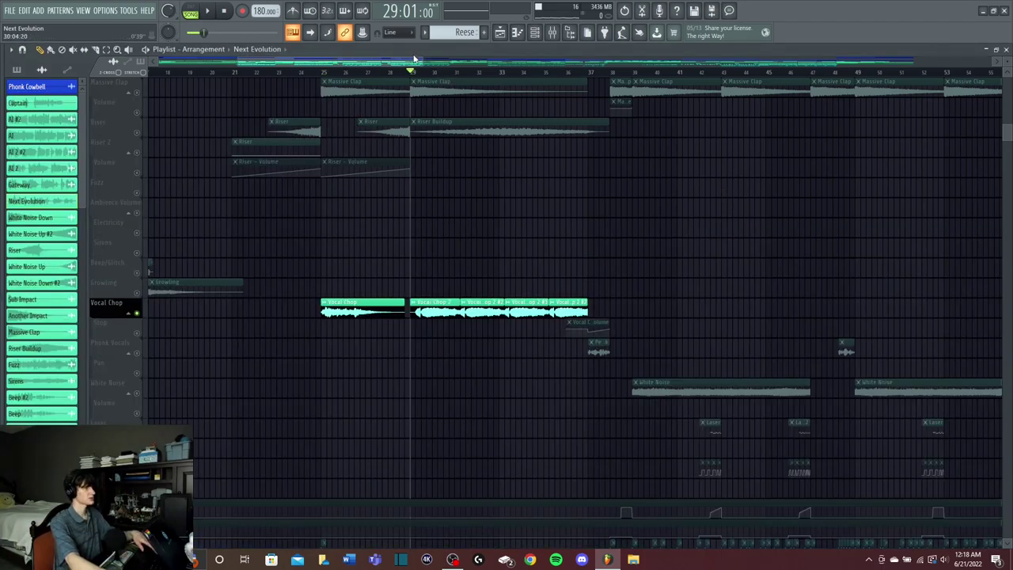
scroll(491, 82, right, 3)
key(space)
key(F9)
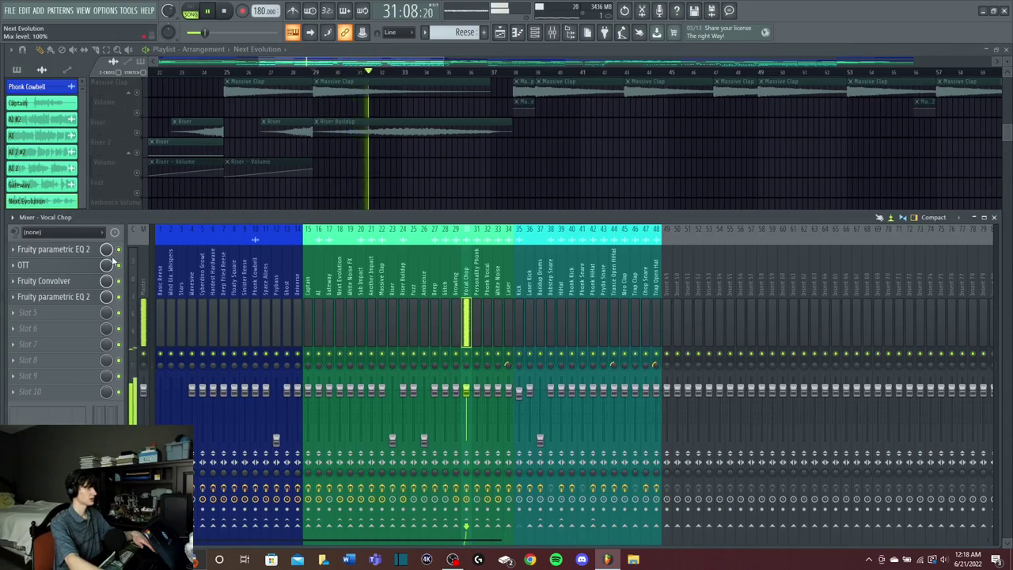
click(78, 296)
click(415, 141)
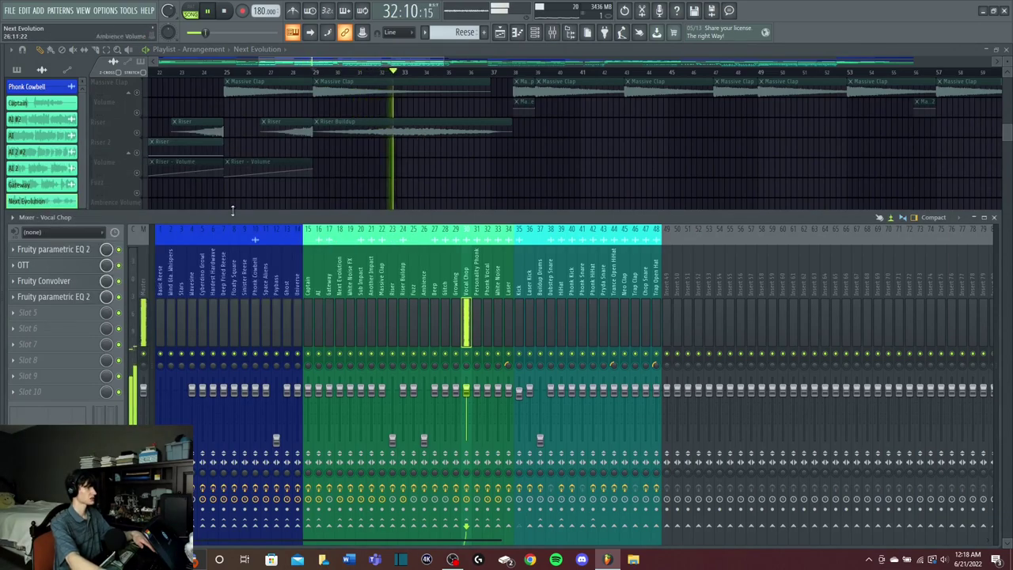
click(58, 269)
click(617, 199)
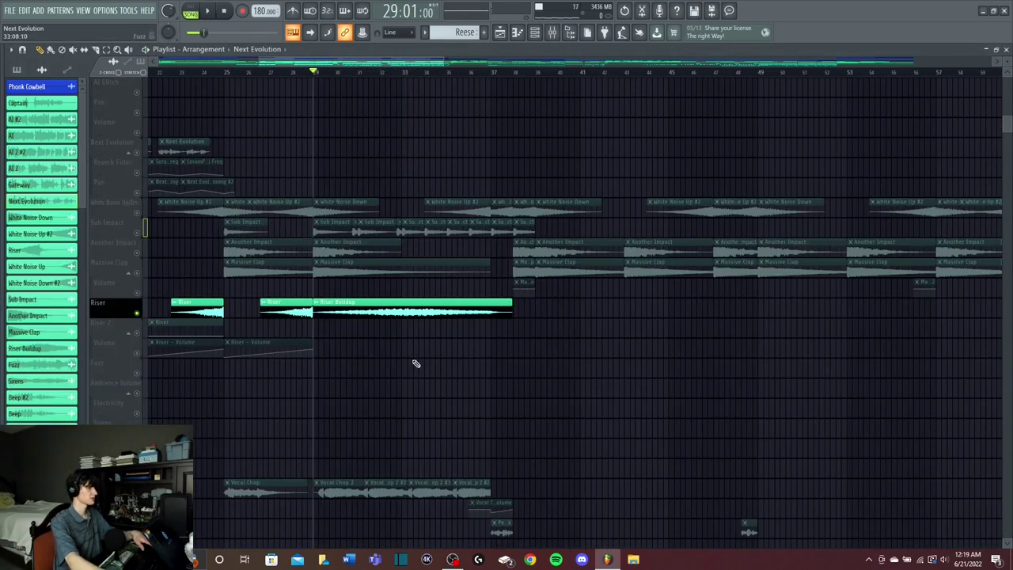
Step: Play the soloed Riser track from bar 29 and review the parametric EQ on the Riser Buildup mixer track
key(space)
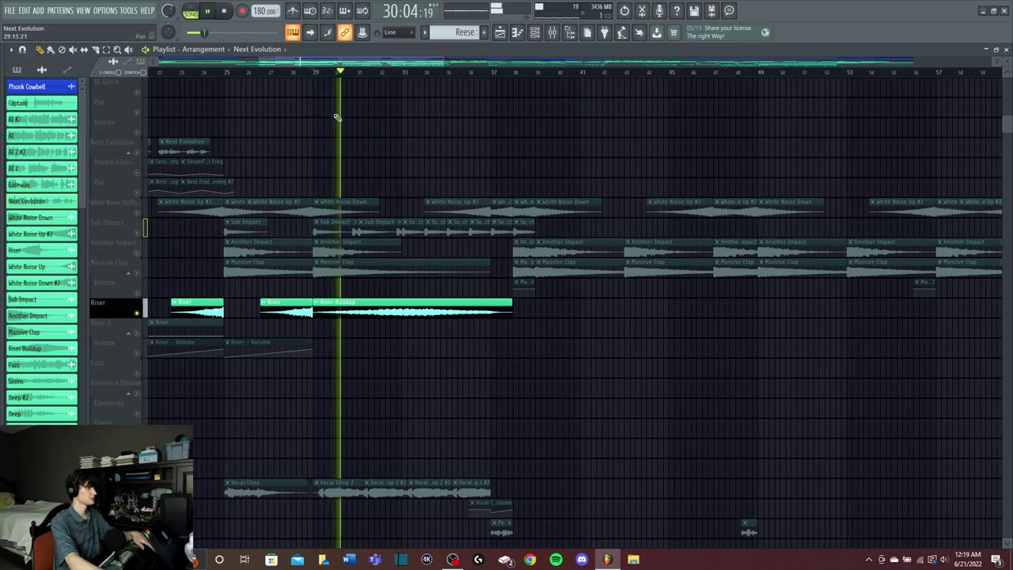
key(F9)
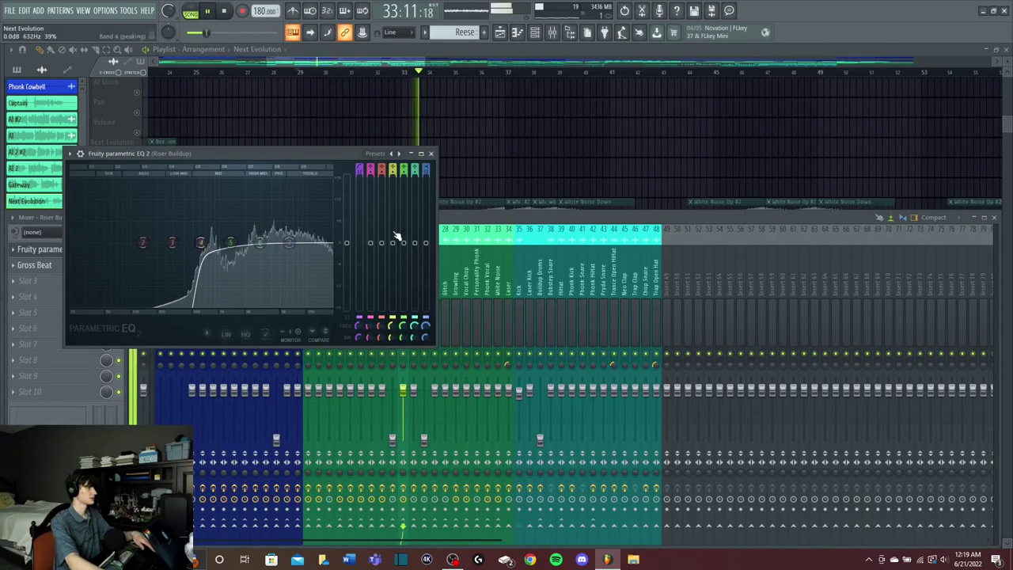
click(431, 154)
key(F9)
key(space)
Step: Solo the Massive Clap track and listen to it from bar 29
drag(398, 65, 366, 68)
key(space)
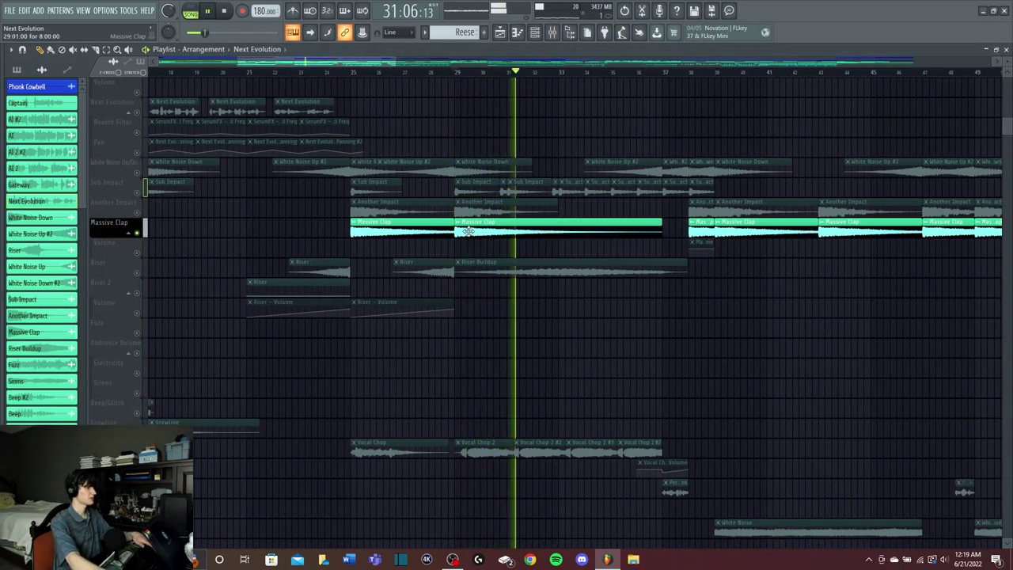
click(556, 34)
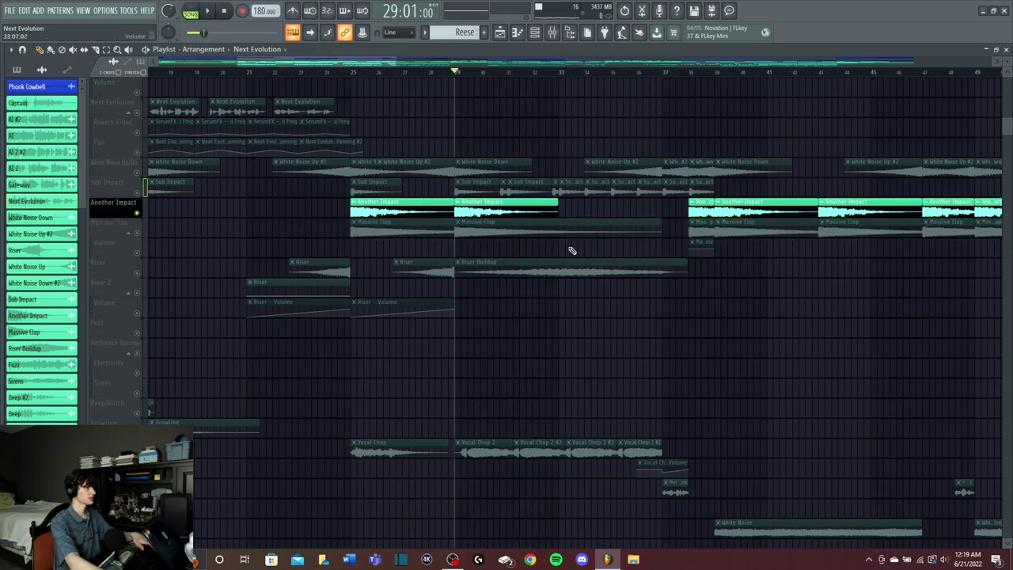
Step: Play the soloed Another Impact track and review its parametric EQ and first Fruity Limiter in the mixer
key(space)
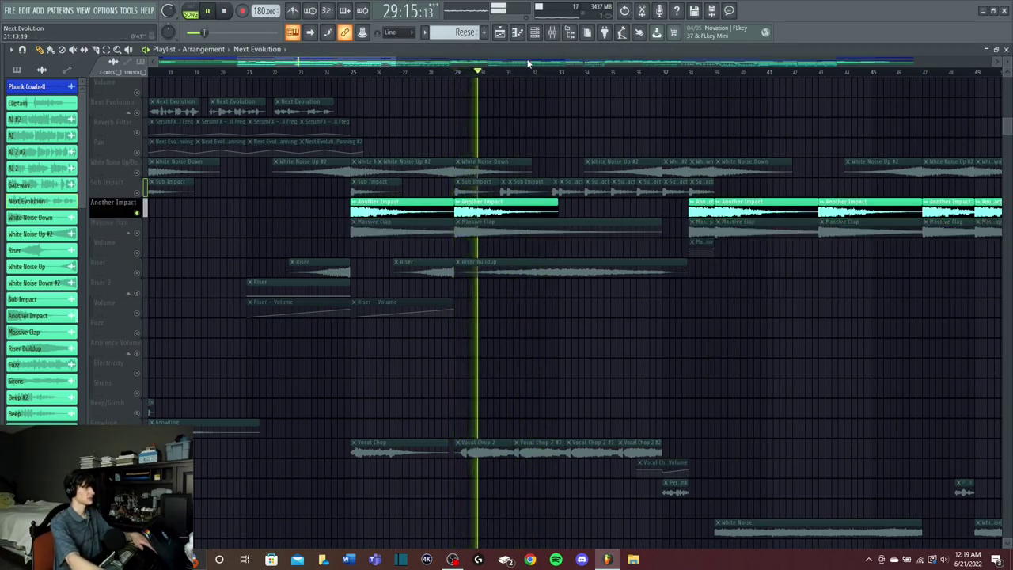
click(554, 34)
click(371, 284)
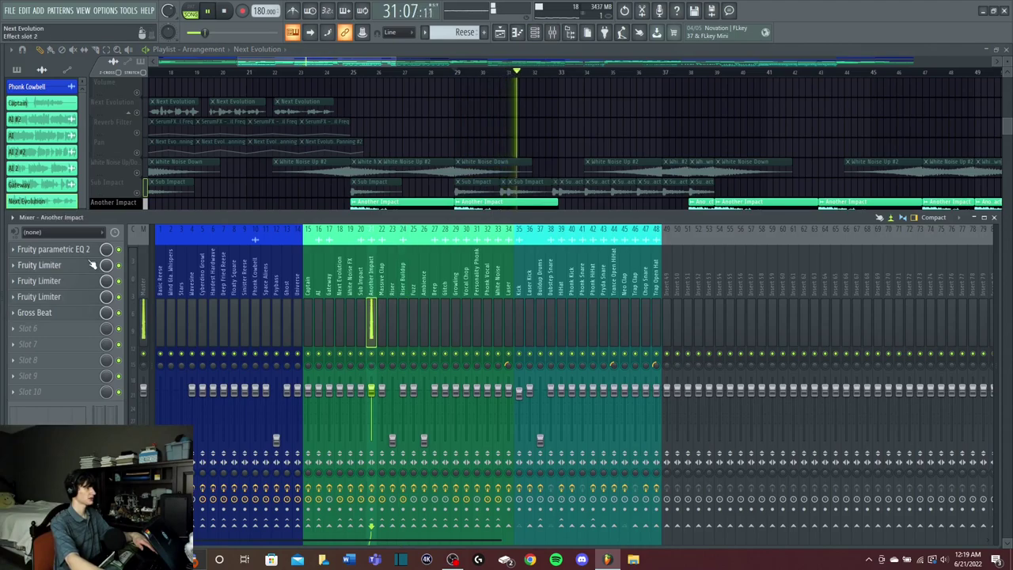
click(55, 250)
key(space)
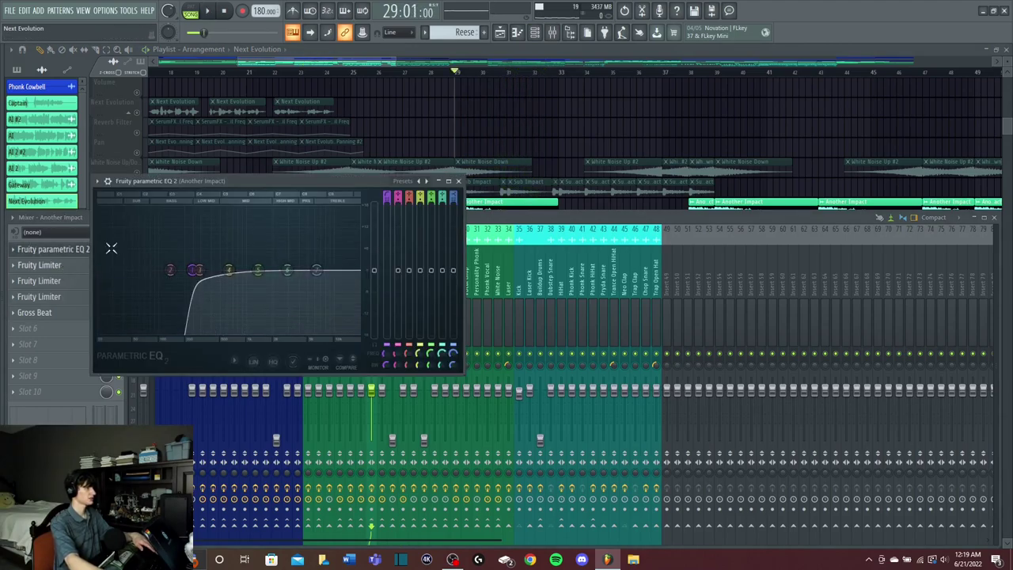
click(459, 182)
click(53, 266)
click(365, 126)
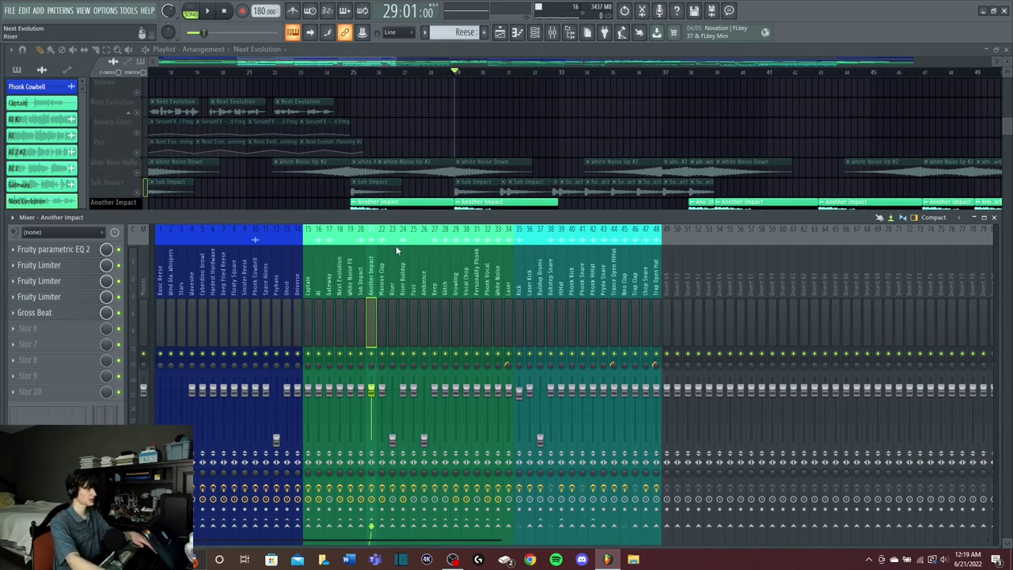
Step: View Massive Clap's mixer effects and play the Sub Impact, Another Impact and Massive Clap tracks together from bar 29
click(382, 274)
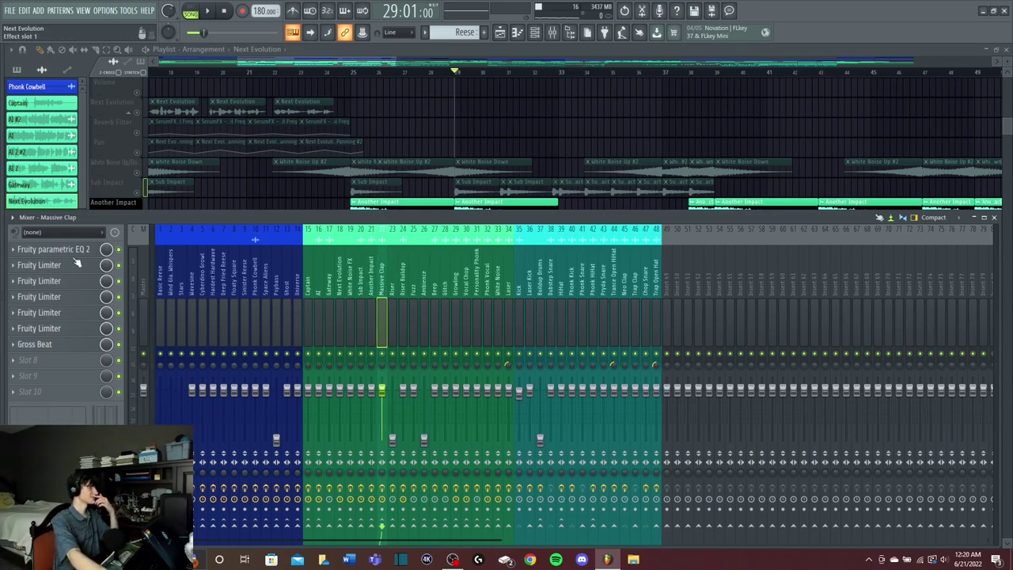
key(space)
key(F9)
key(space)
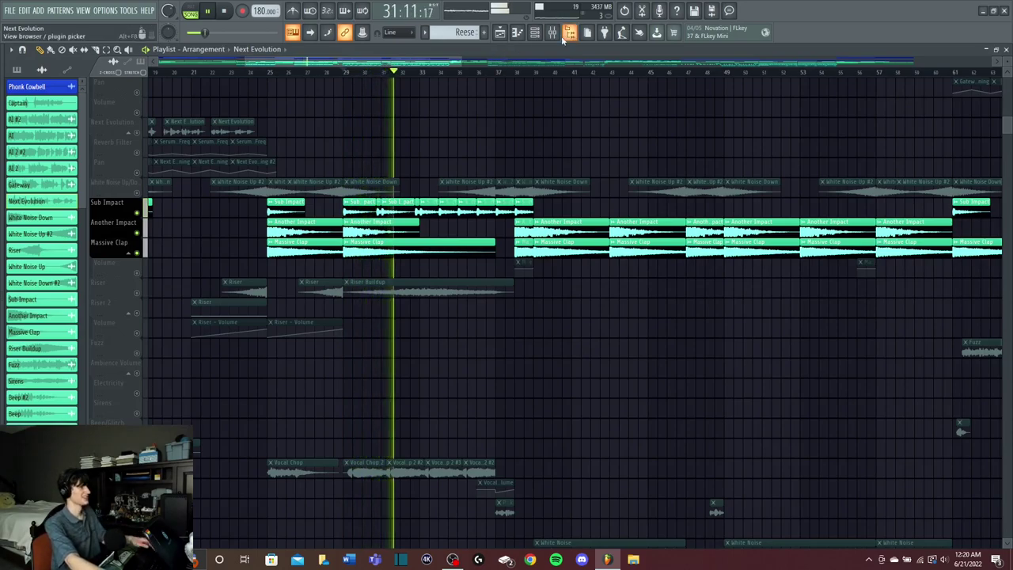
key(space)
Step: Isolate the buildup drum tracks with their Pitch, Pan and Volume automation, and play them from bars 29 and 33
scroll(307, 239, down, 5)
drag(140, 236, 141, 336)
key(space)
key(space)
click(421, 73)
key(space)
scroll(404, 79, down, 3)
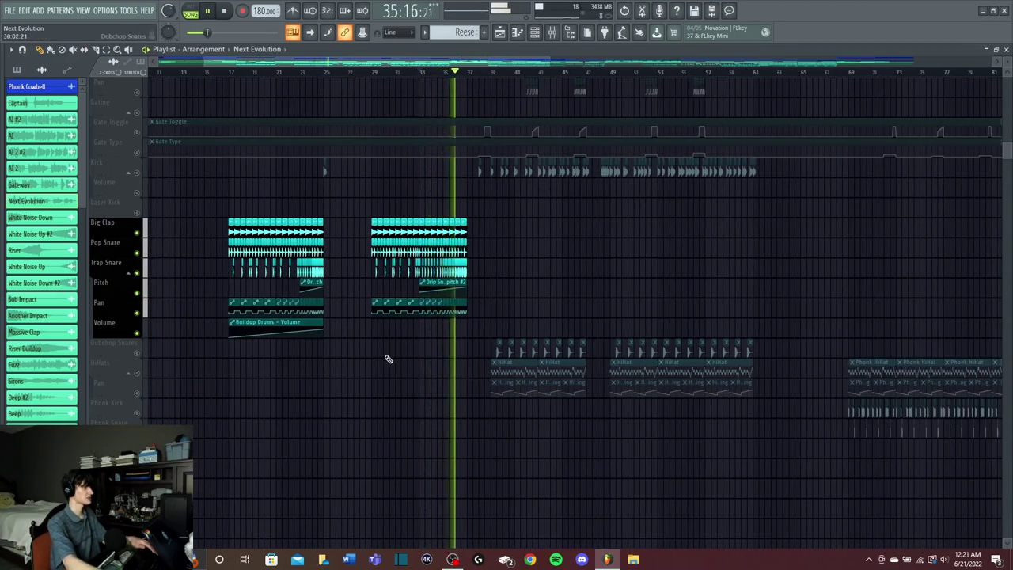
key(space)
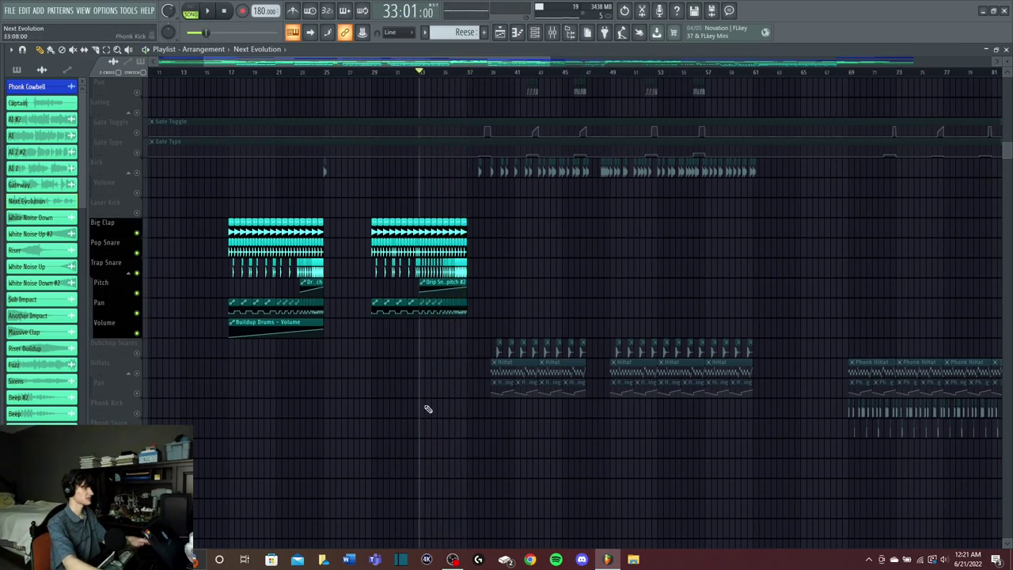
Step: Solo the Reese track with its Volume and Filter automation and play it from bar 29
scroll(554, 238, up, 3)
scroll(475, 396, up, 5)
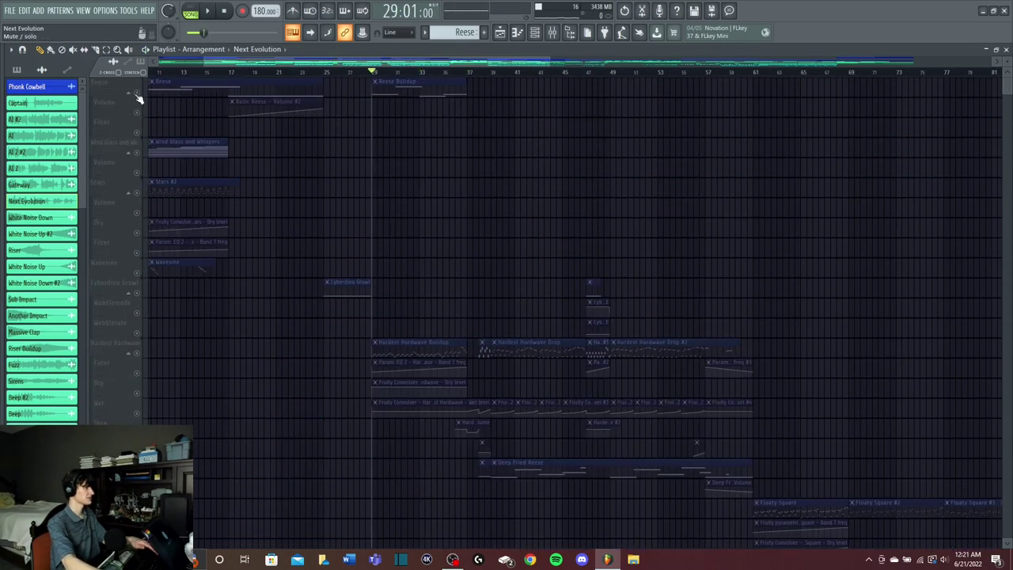
click(137, 93)
drag(137, 113, 137, 133)
key(space)
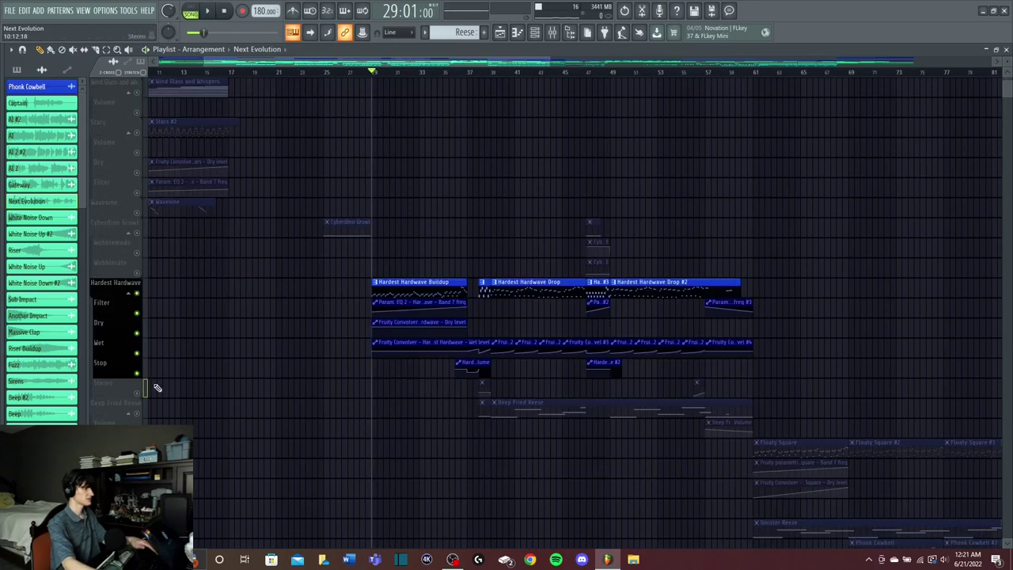
Step: Play Hardest Hardwave with its automation tracks from bar 29 while reviewing its Serum patch and first parametric EQ
key(space)
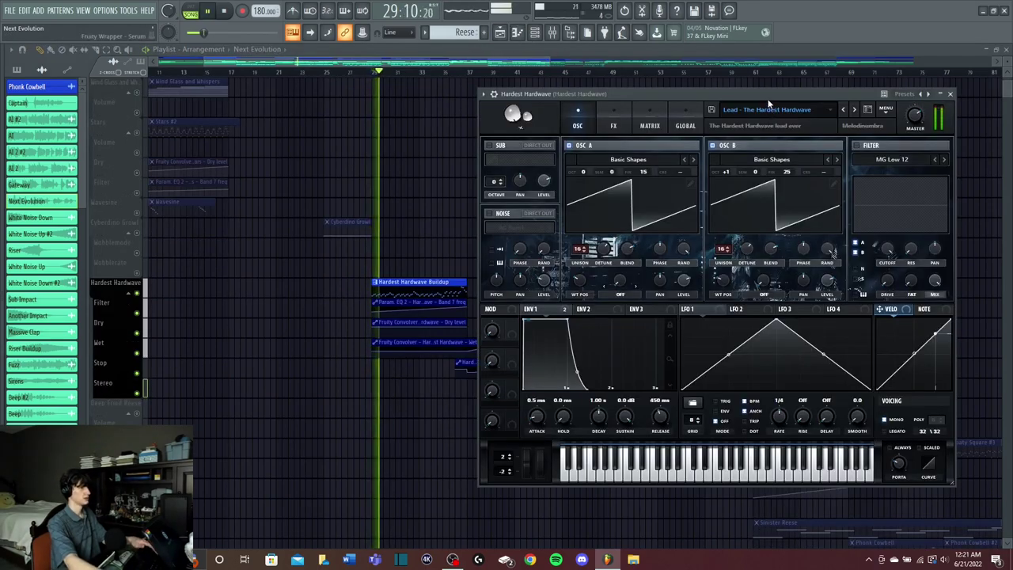
drag(769, 93, 760, 118)
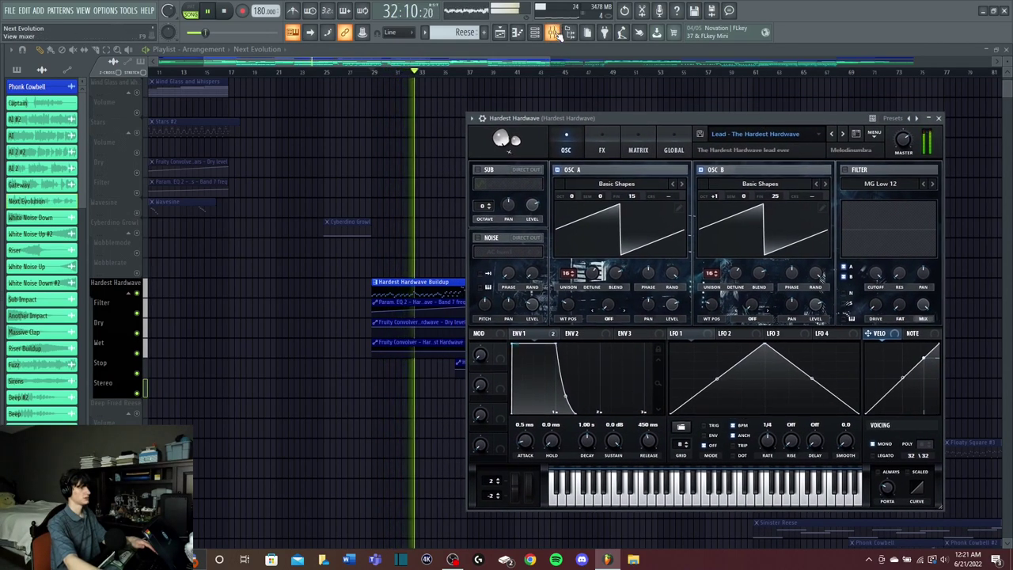
key(F9)
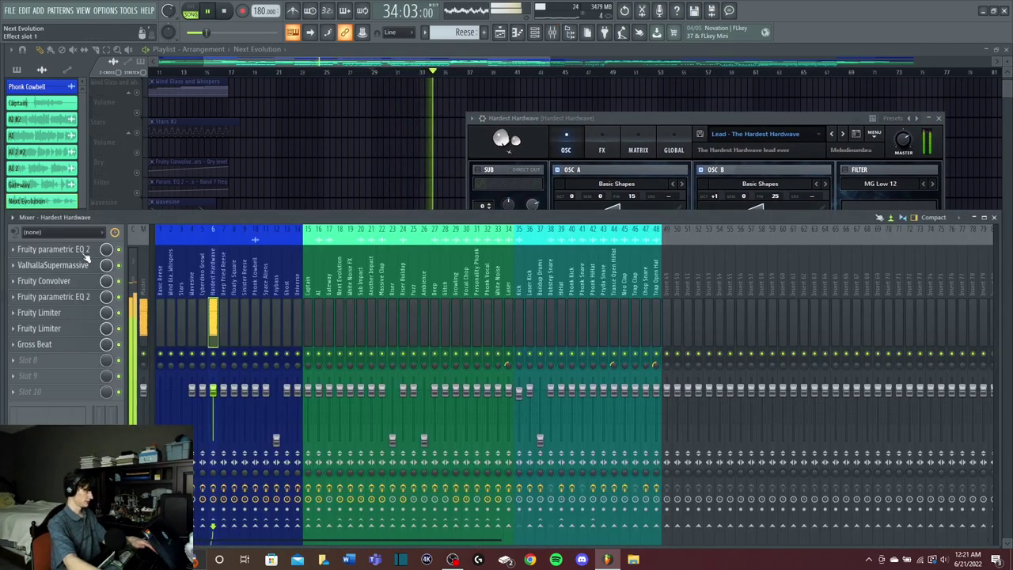
click(60, 250)
click(588, 222)
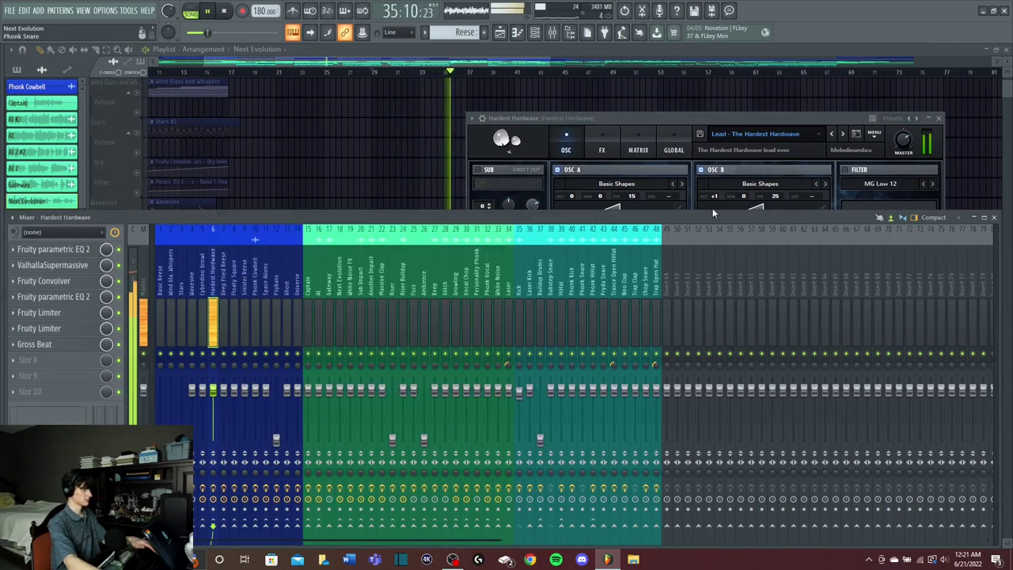
key(F9)
key(space)
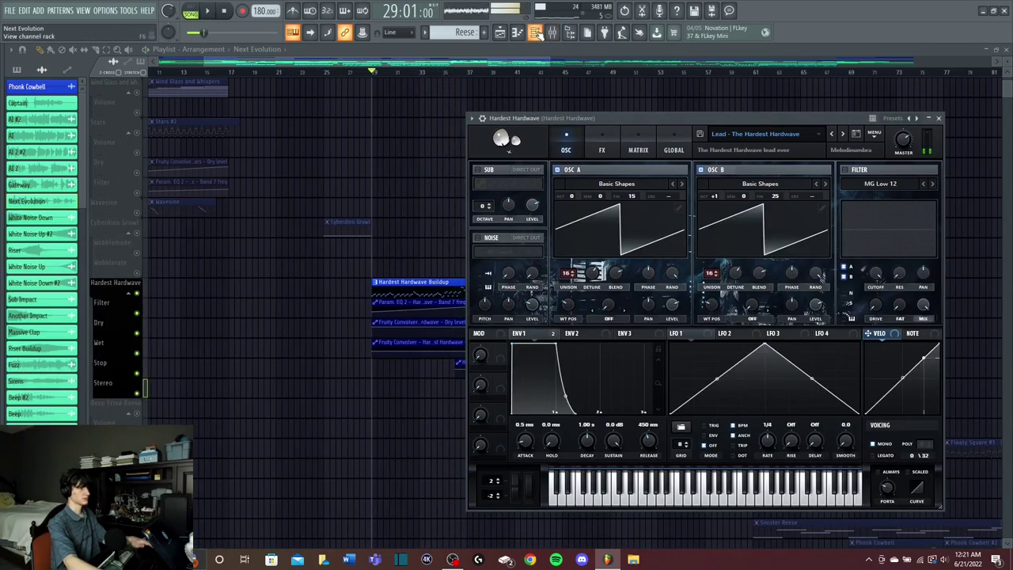
Step: Examine the parametric EQ curve and the ValhallaSupermassive settings on the Hardest Hardwave mixer track
key(F9)
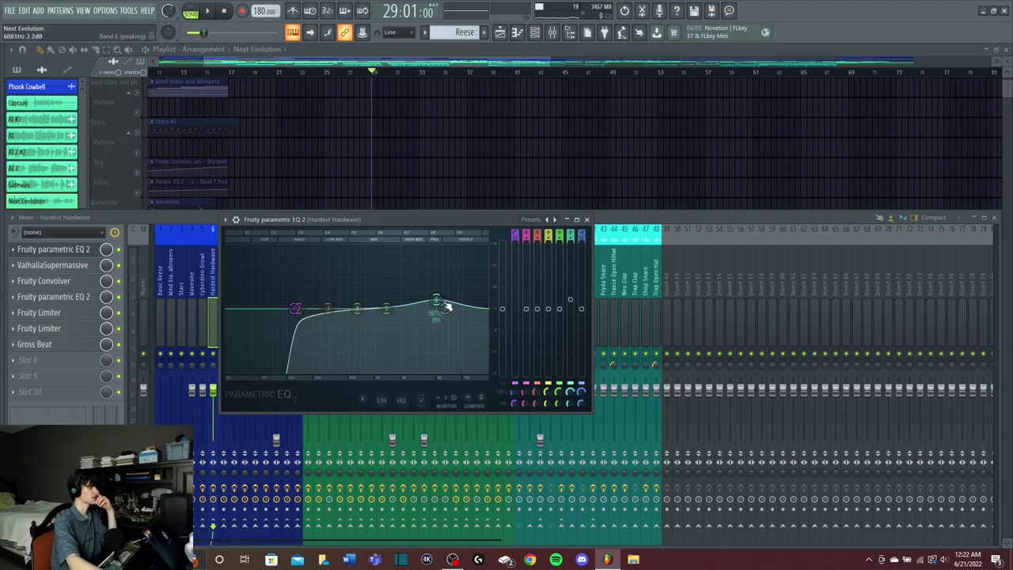
click(89, 267)
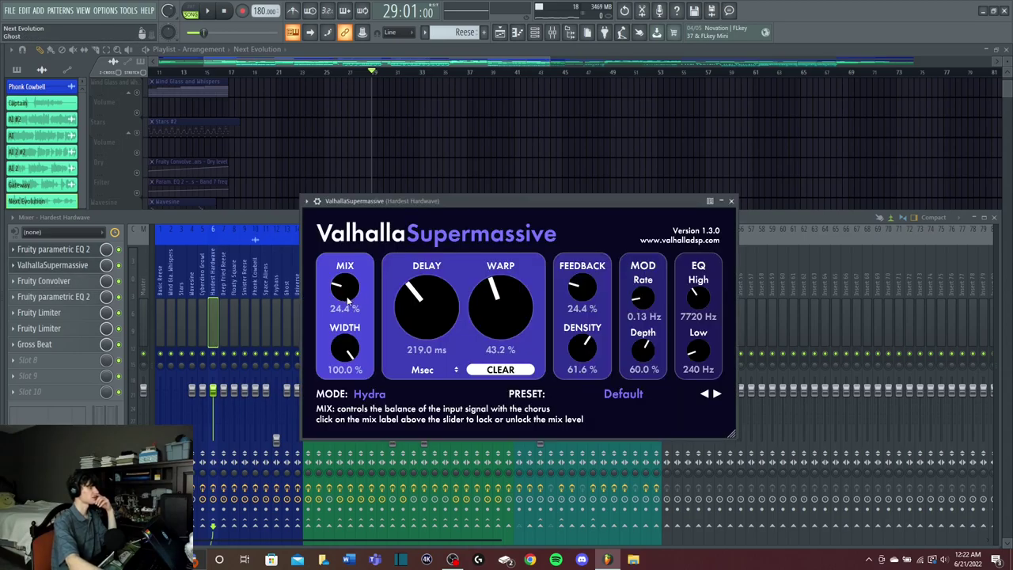
click(732, 203)
click(52, 265)
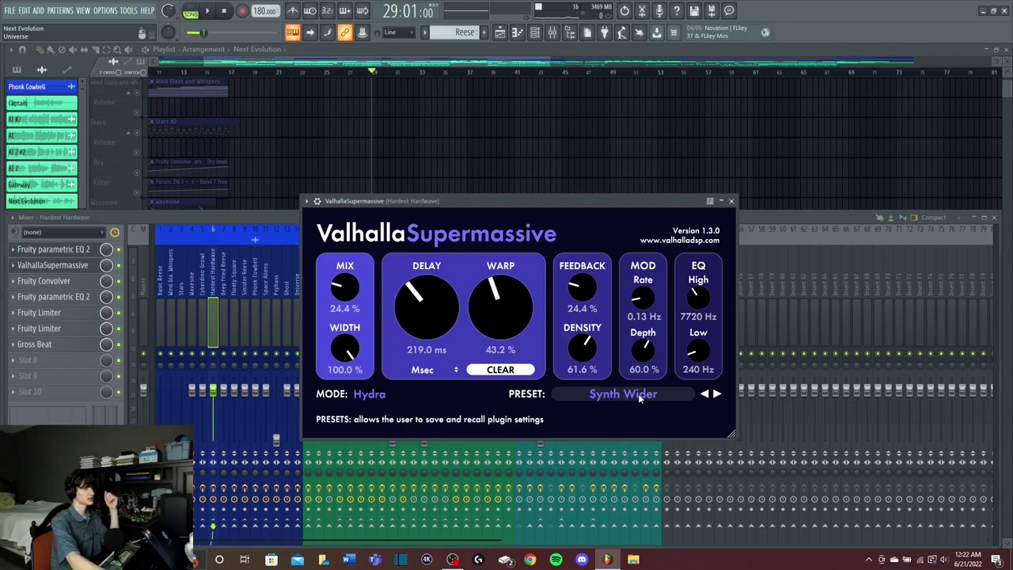
Step: Play Hardest Hardwave from bar 29 while reviewing its Fruity Convolver impulse and its second parametric EQ
key(space)
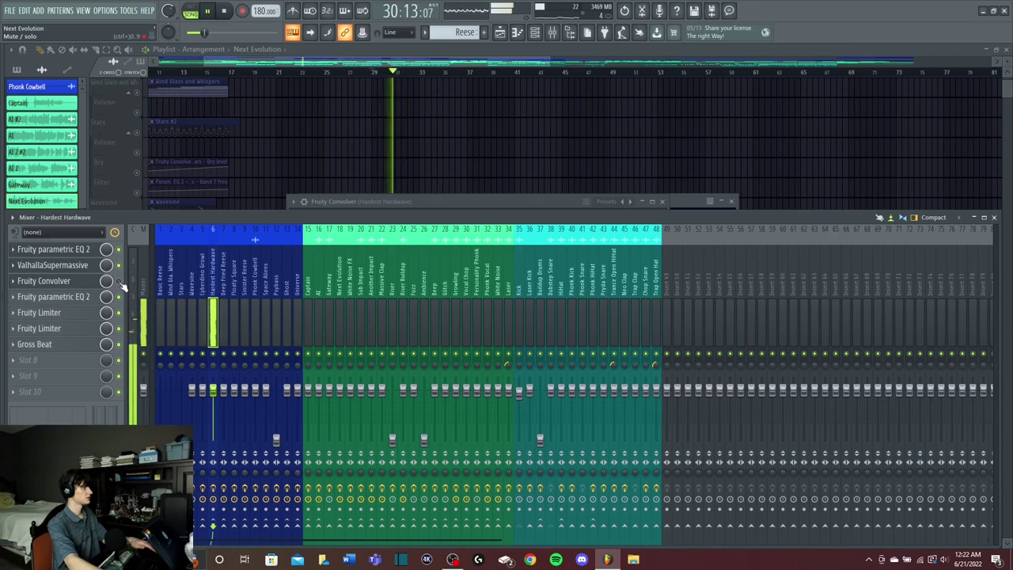
click(73, 282)
click(79, 286)
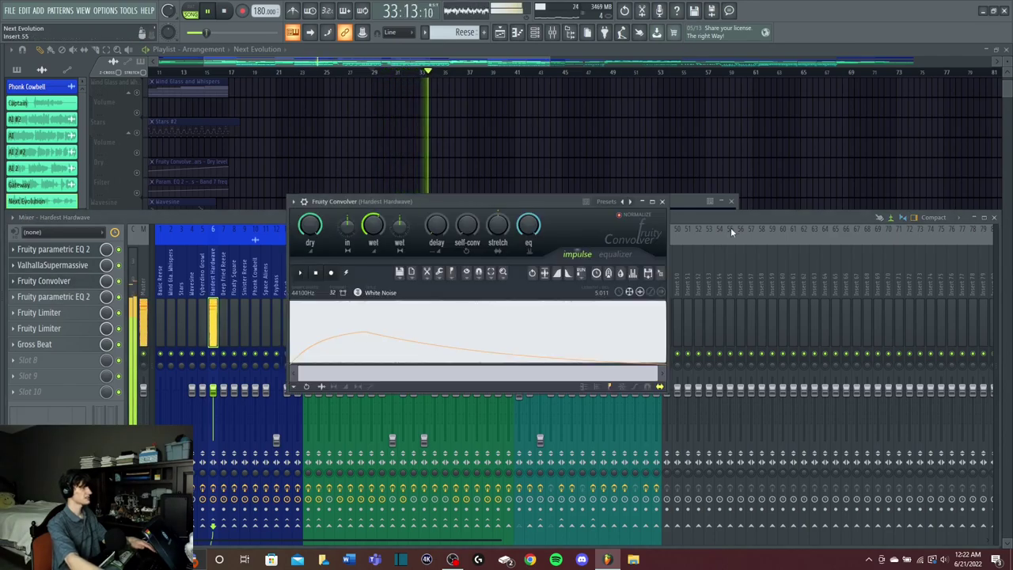
click(662, 201)
key(space)
click(733, 202)
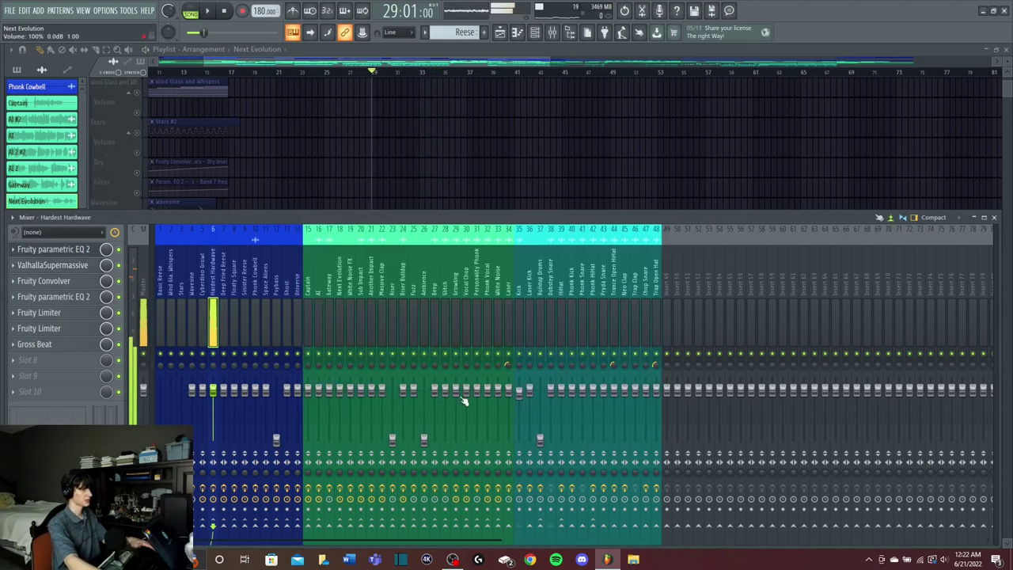
click(85, 297)
key(space)
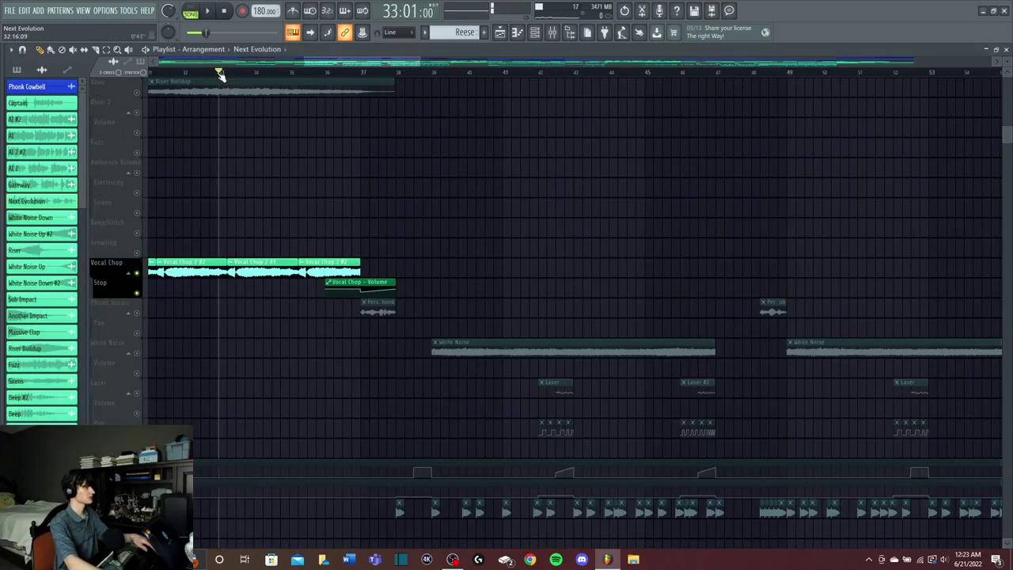
Step: Play the soloed Vocal Chop track with its Stop automation from bar 33
scroll(221, 74, down, 2)
key(space)
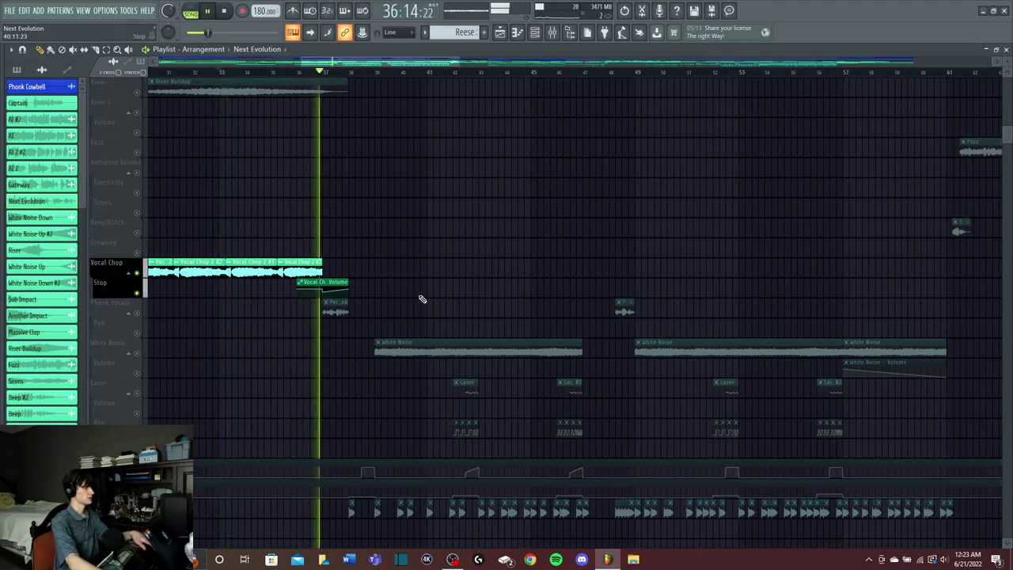
key(space)
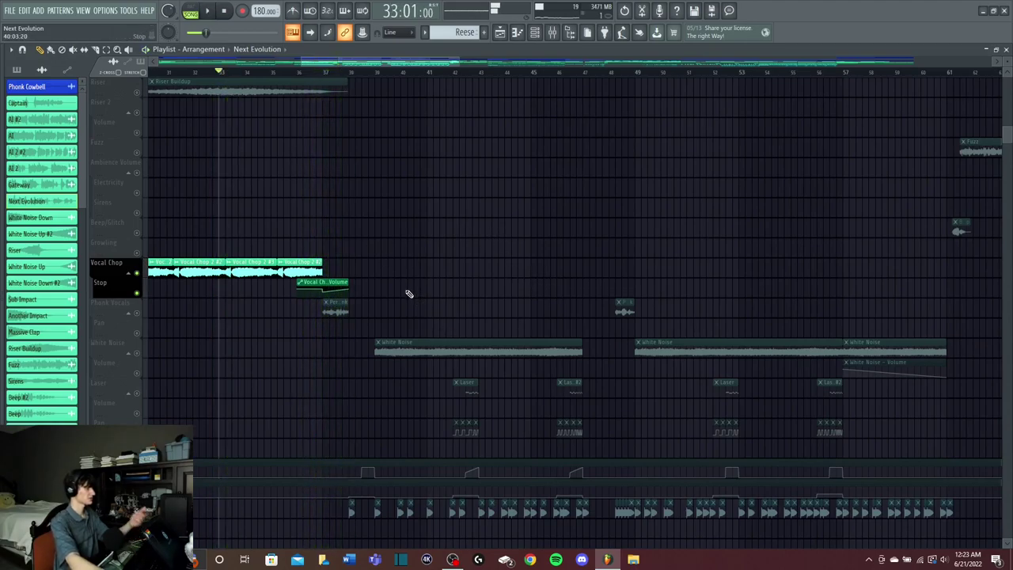
Step: Play the full arrangement from bar 39 through the first drop while looking over the effect and synth tracks
scroll(322, 410, down, 5)
scroll(388, 74, down, 3)
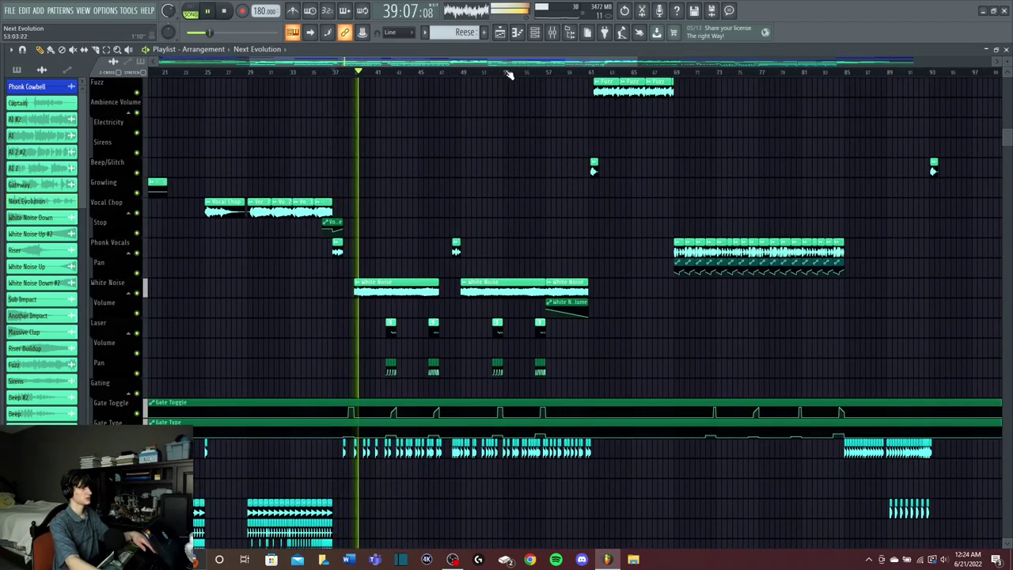
scroll(527, 250, up, 6)
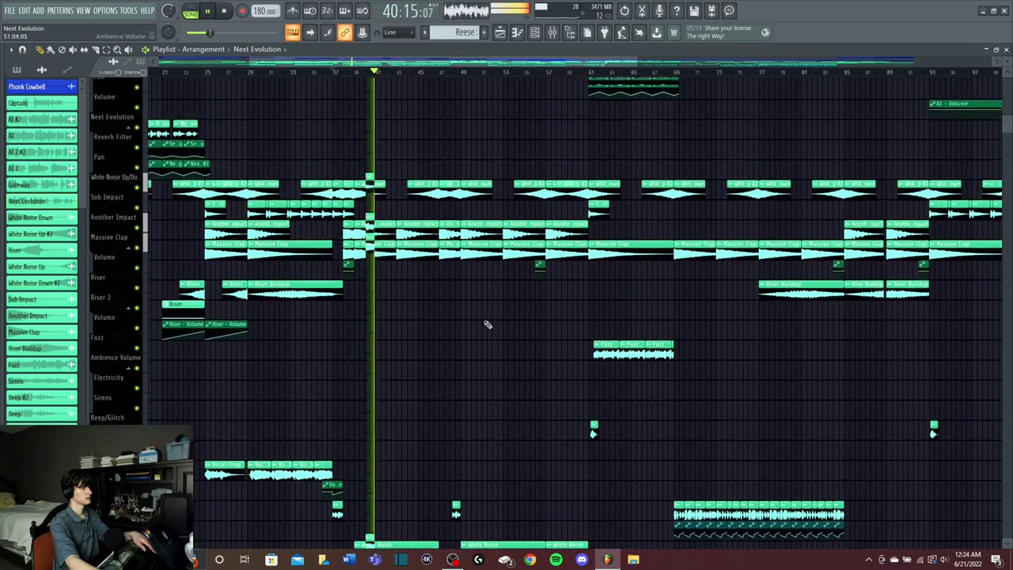
scroll(521, 248, up, 10)
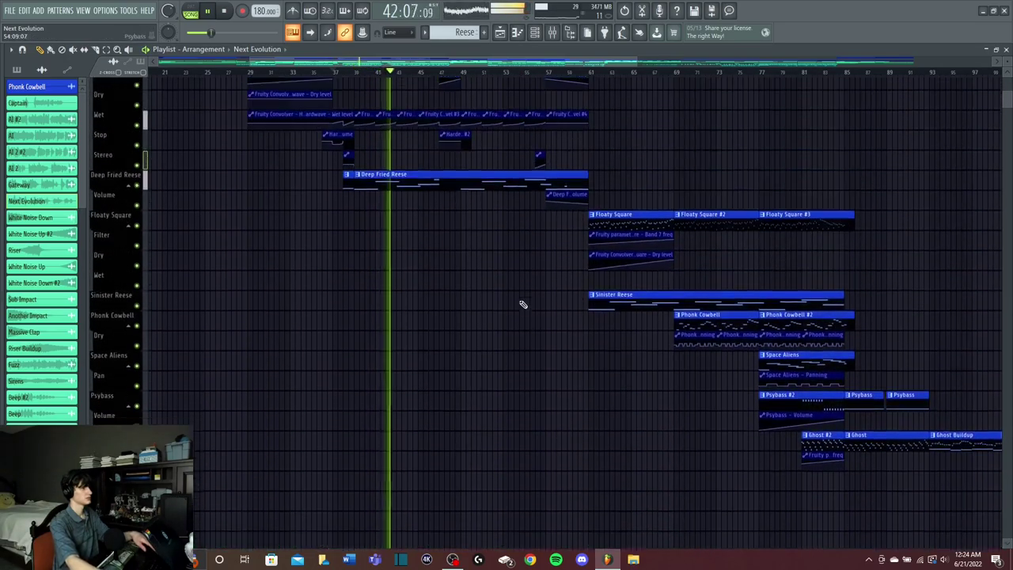
scroll(624, 267, up, 10)
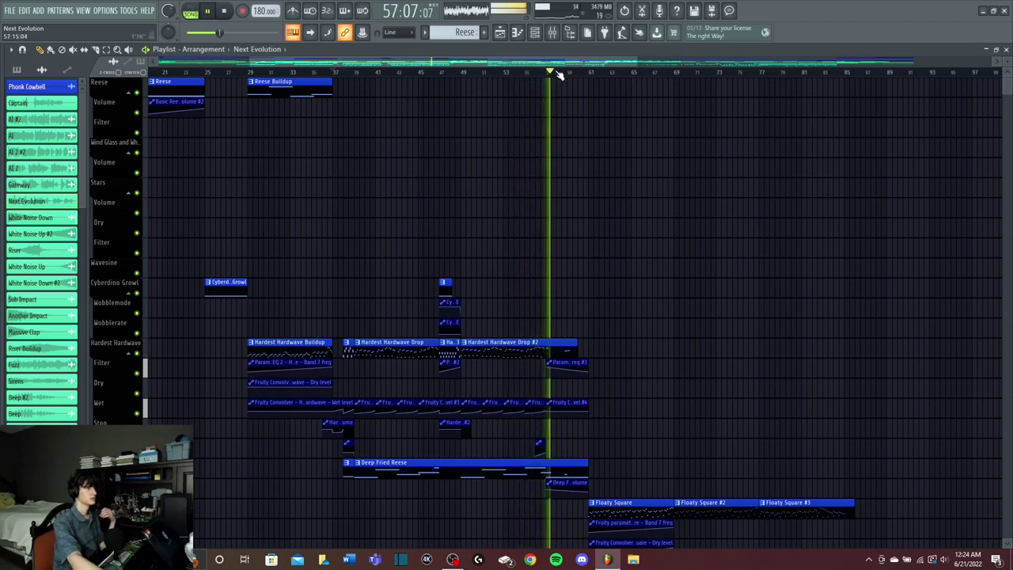
scroll(552, 76, up, 2)
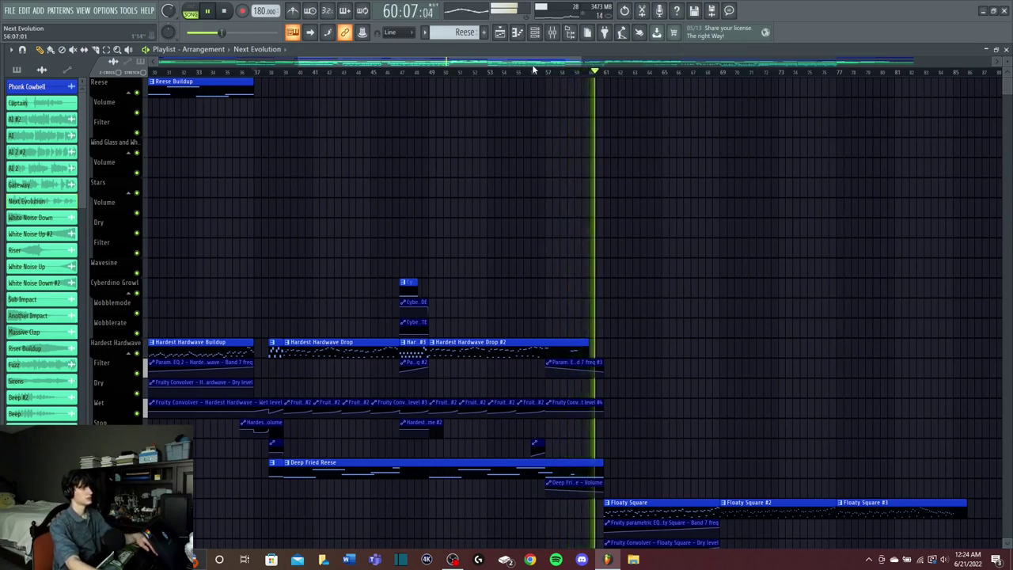
key(space)
Step: Examine the second parametric EQ on the Hardest Hardwave mixer track and play the drop from bar 39
key(F9)
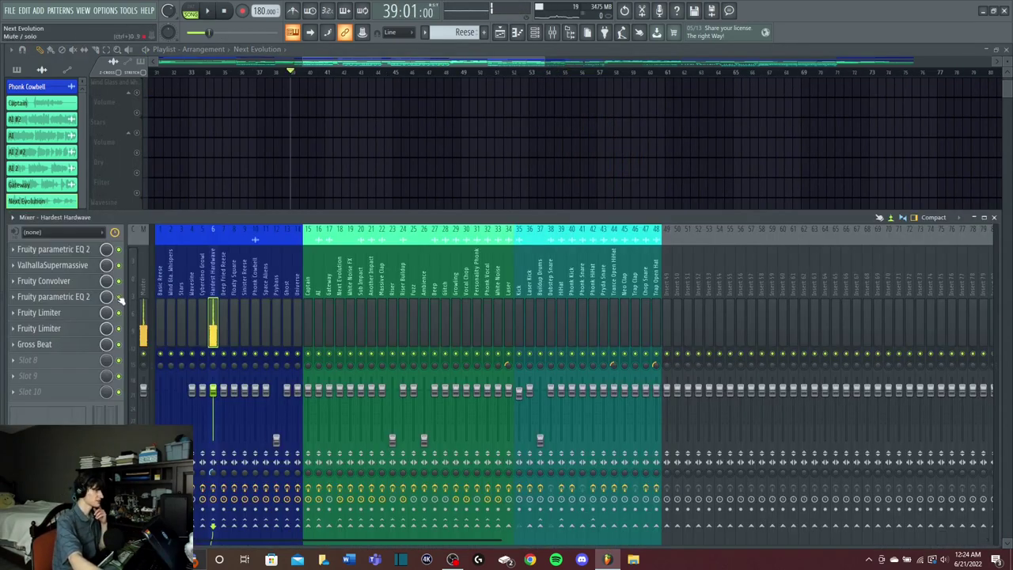
click(76, 300)
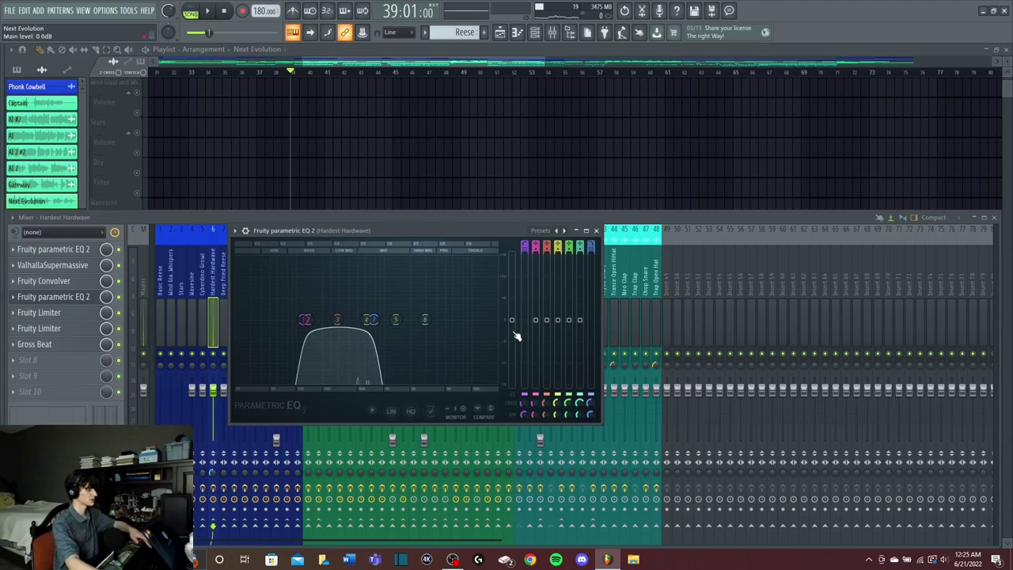
key(space)
key(space)
Step: Play the Hardest Hardwave drop from bar 39 while watching the Wet automation move the Fruity Convolver's wet level
key(F9)
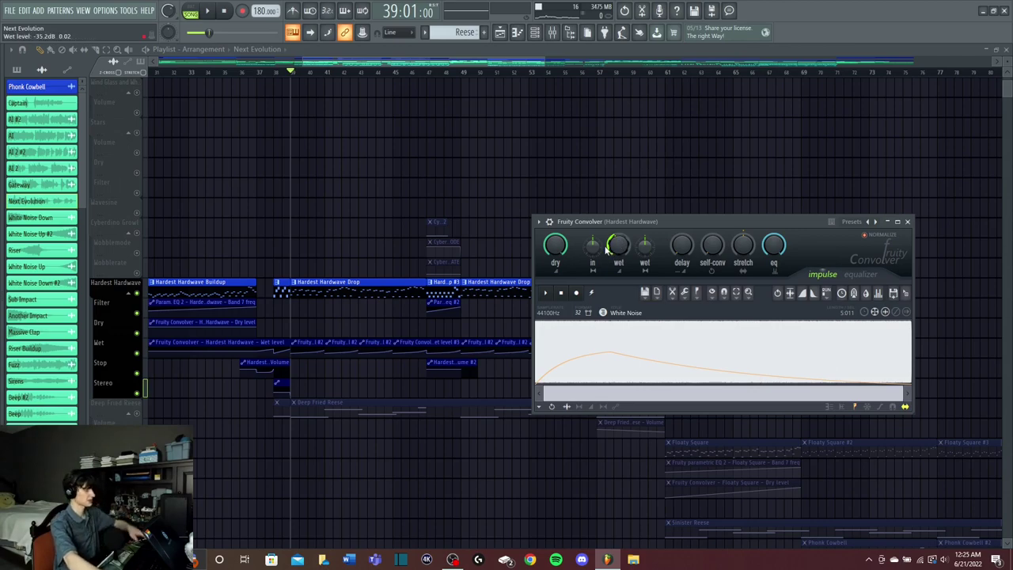
key(space)
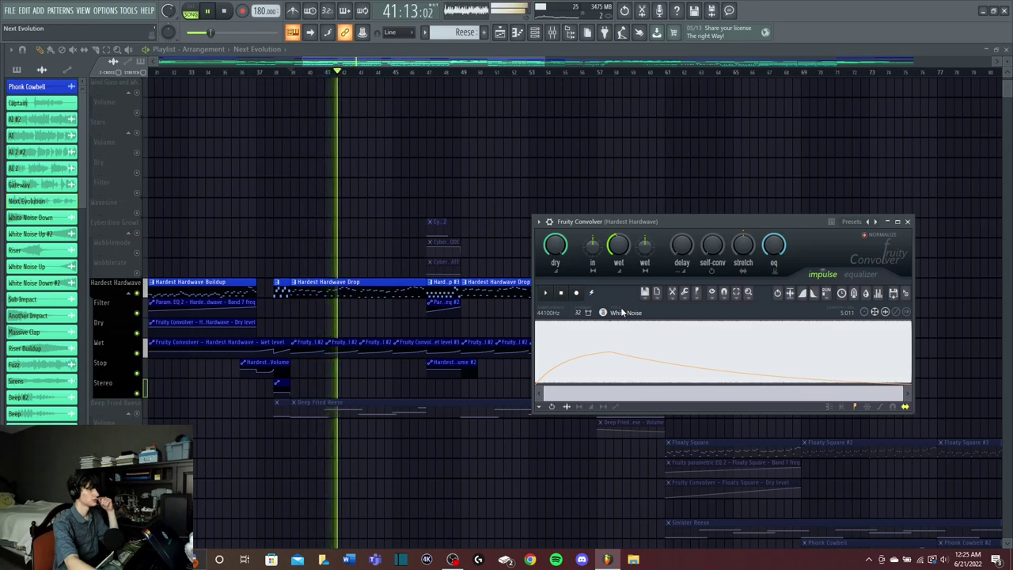
key(space)
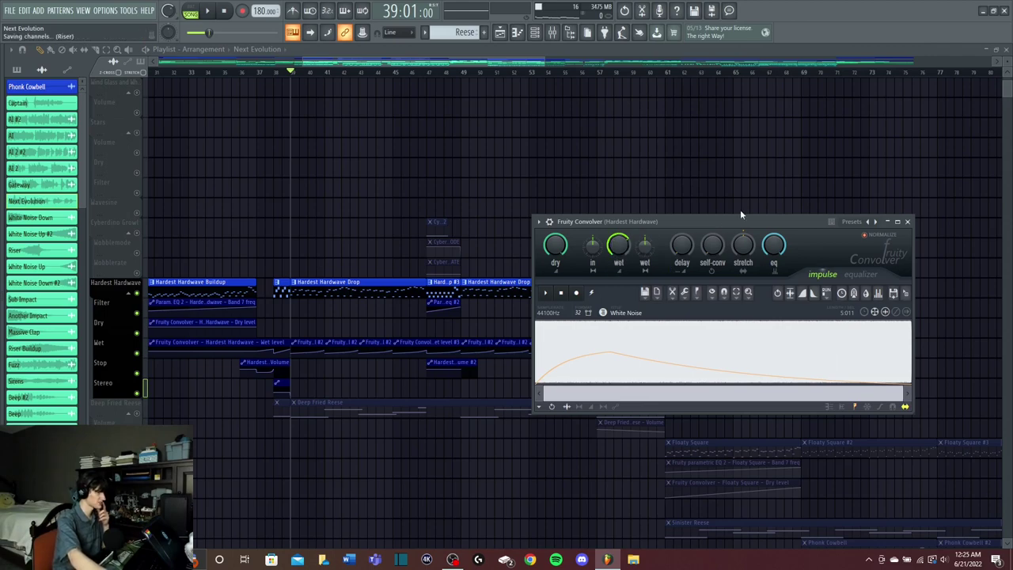
drag(741, 212, 703, 191)
key(space)
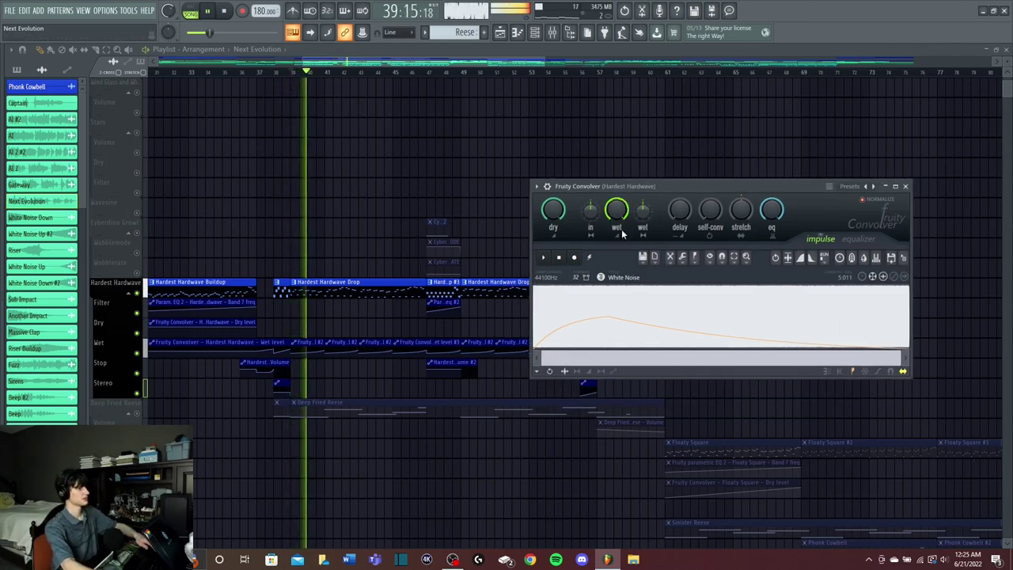
key(space)
drag(681, 186, 707, 134)
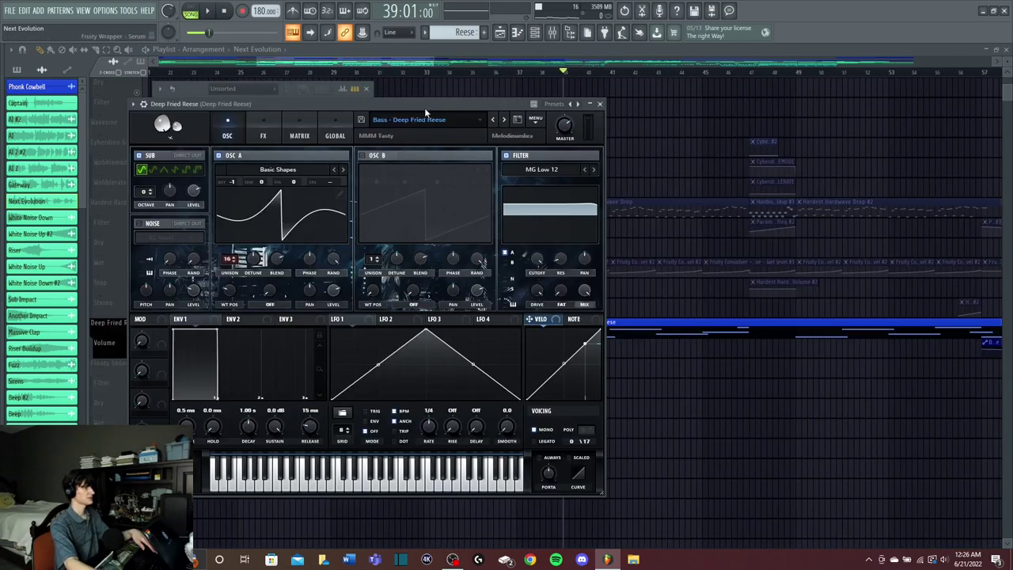
Step: Review Deep Fried Reese's Serum patch and play the bass from bar 39, alone and layered with Hardest Hardwave and its automation
drag(425, 107, 610, 116)
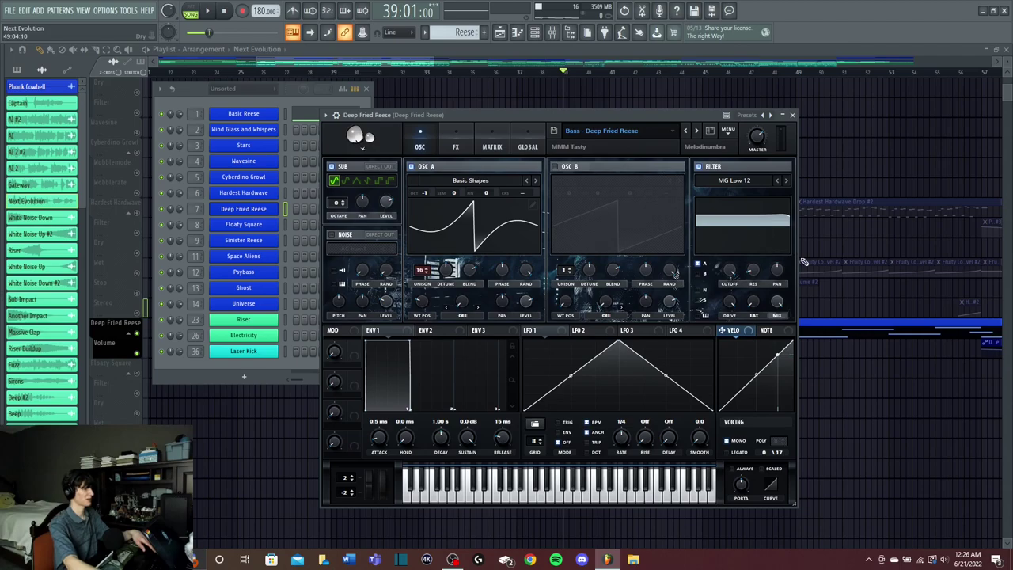
key(space)
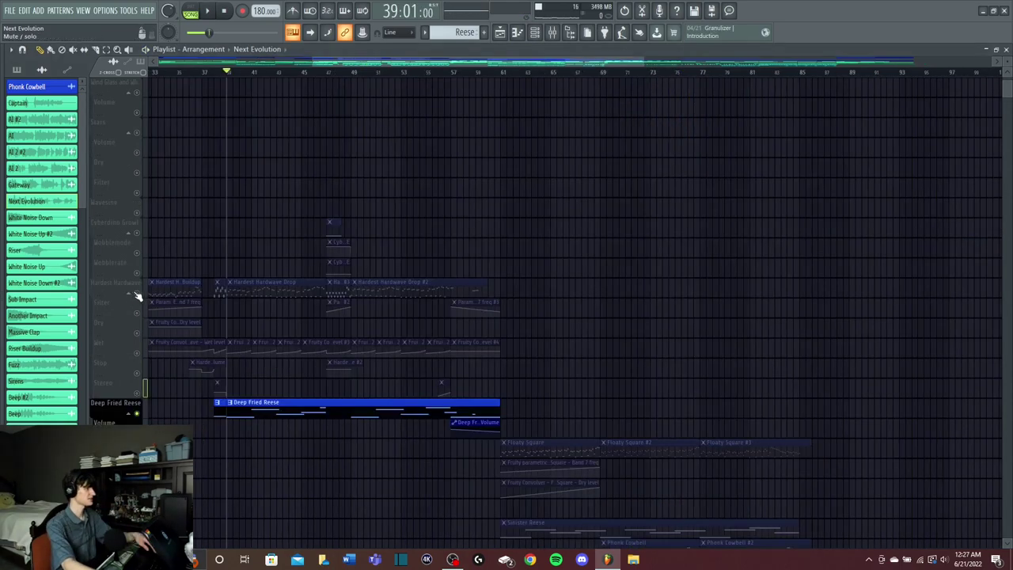
click(137, 294)
drag(138, 316, 138, 392)
key(space)
scroll(257, 73, up, 2)
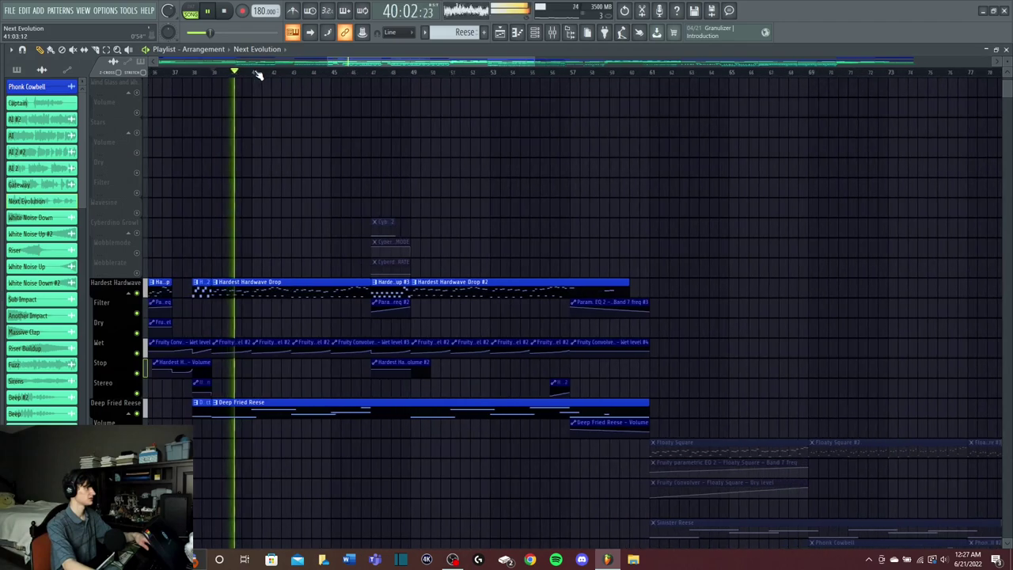
drag(377, 64, 305, 63)
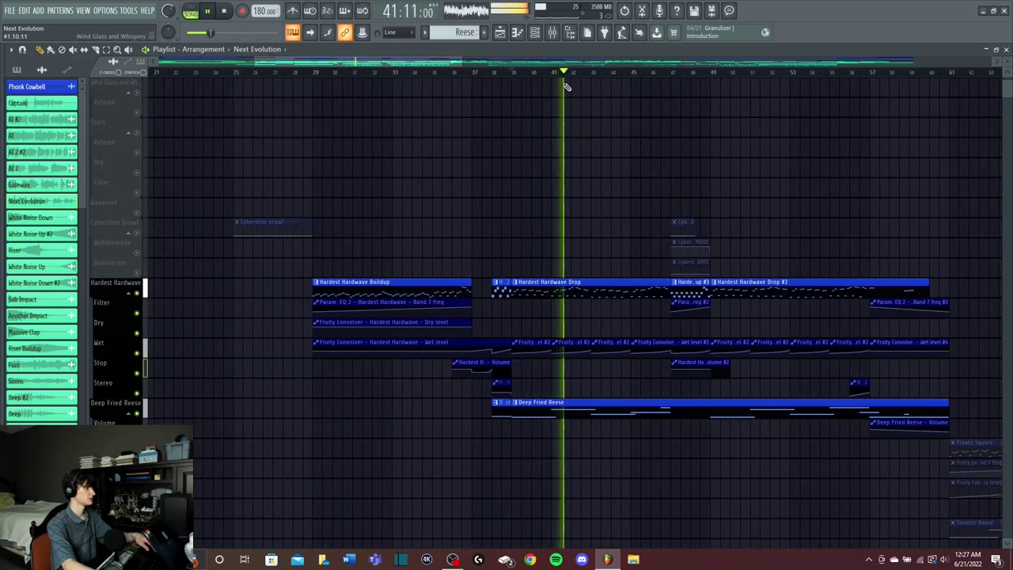
drag(441, 63, 496, 63)
key(space)
Step: Play the soloed White Noise track from bar 39, alone and together with Hardest Hardwave and Deep Fried Reese
scroll(356, 319, down, 5)
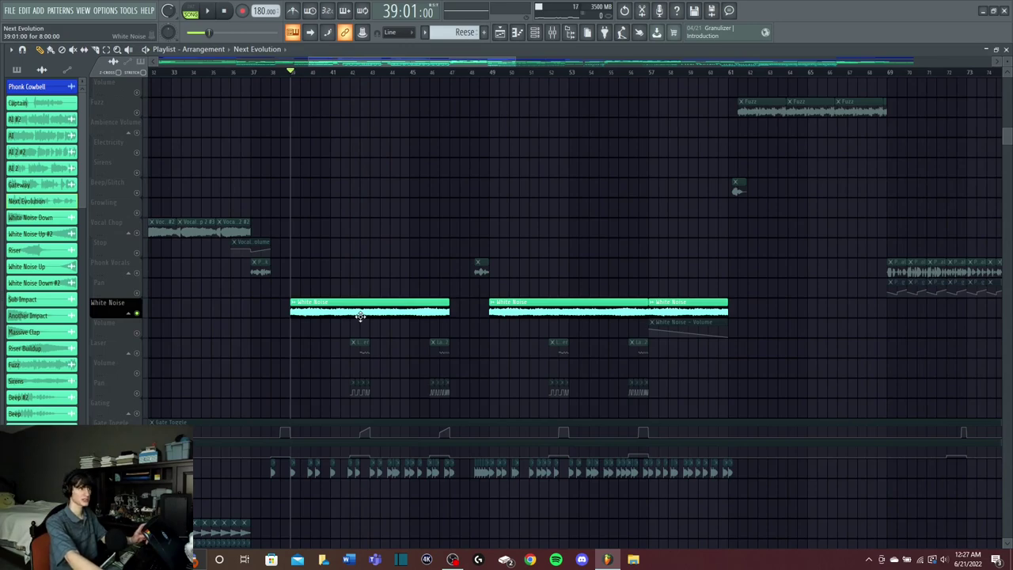
key(space)
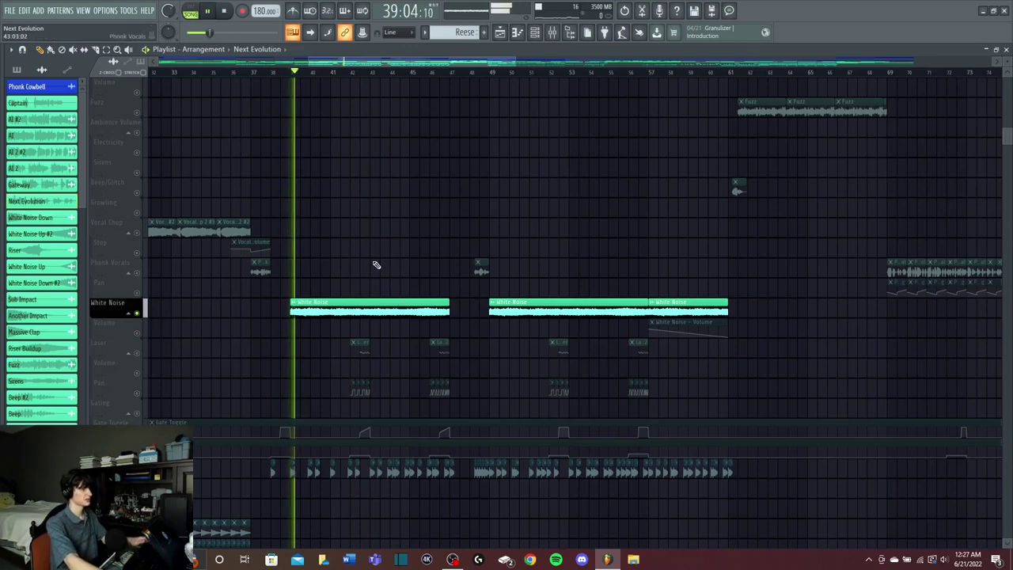
click(559, 37)
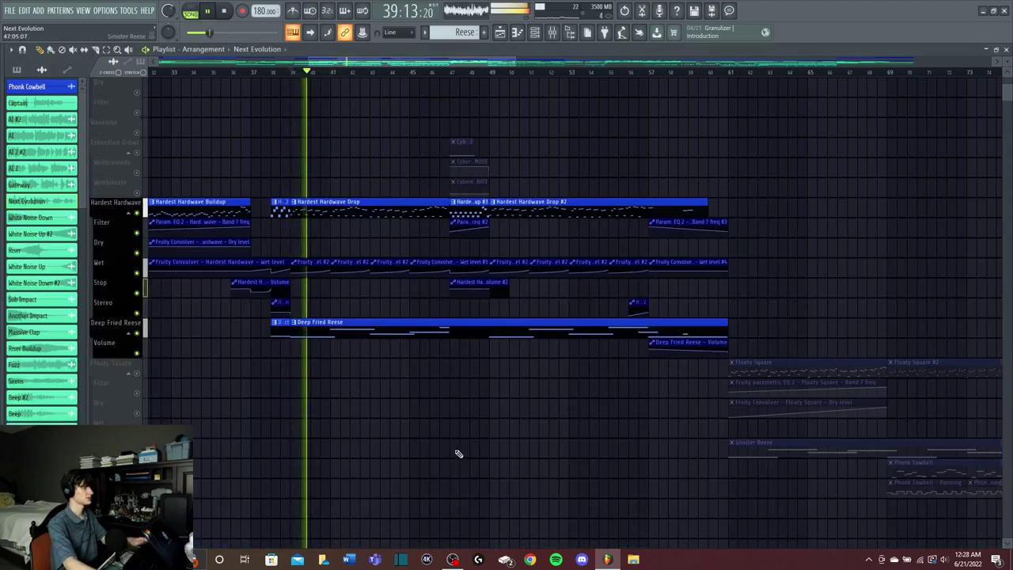
Step: Unmute White Noise Up/Down, Sub Impact, Another Impact and Massive Clap with its Volume automation, and play them from bar 39
scroll(388, 380, down, 5)
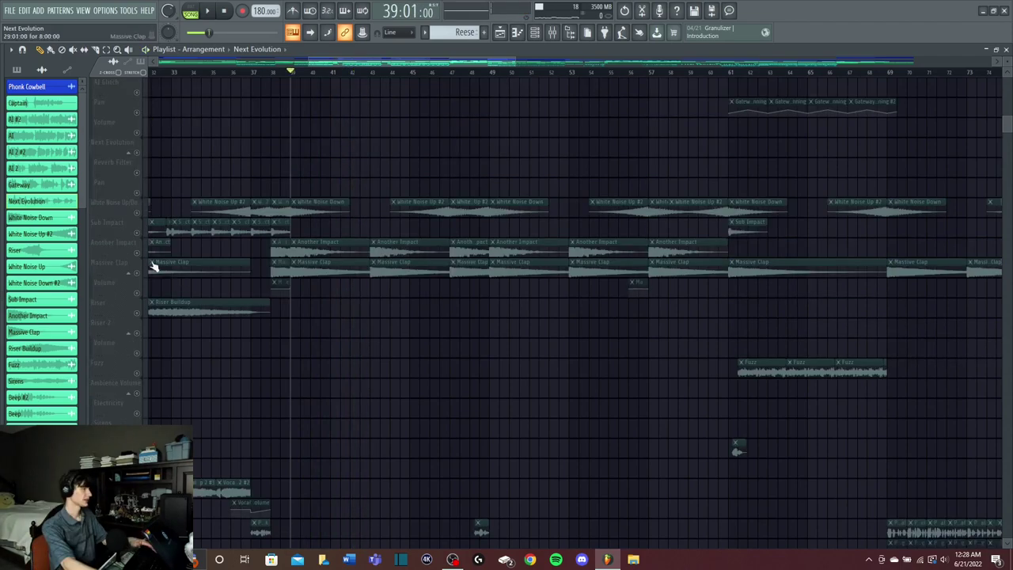
click(139, 253)
ctrl+click(141, 269)
drag(139, 214, 139, 295)
key(space)
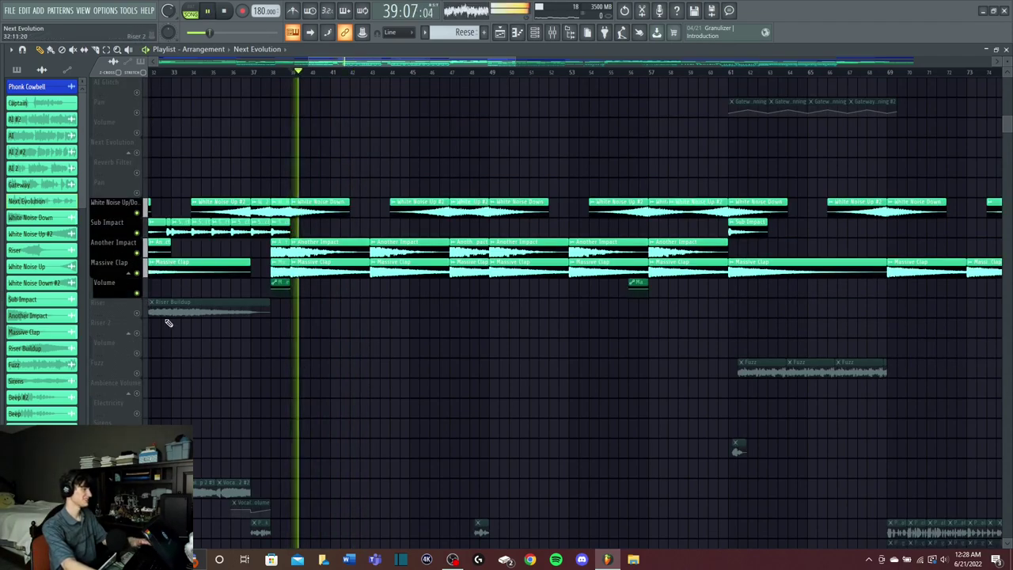
scroll(441, 341, down, 5)
scroll(441, 341, down, 10)
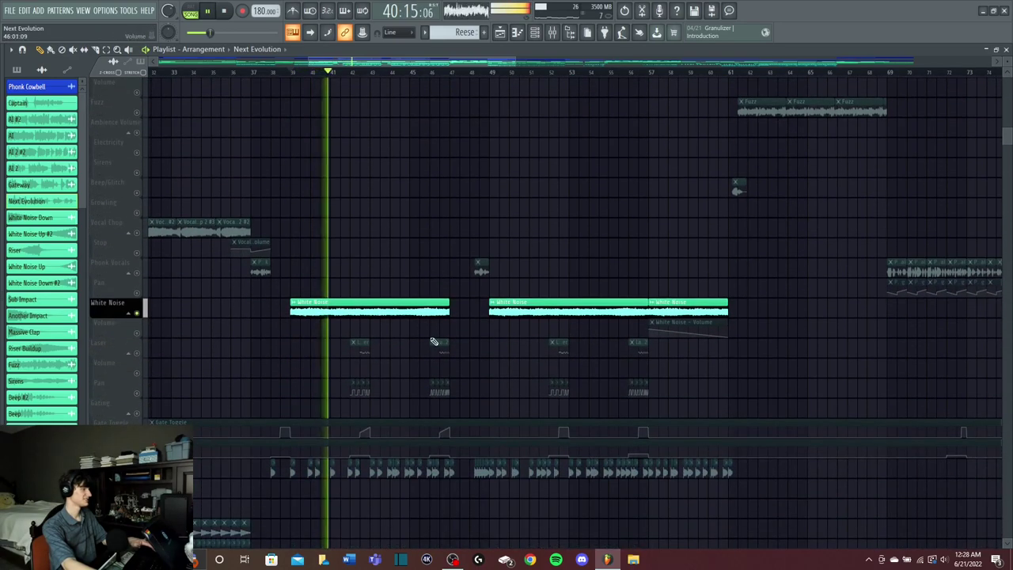
key(space)
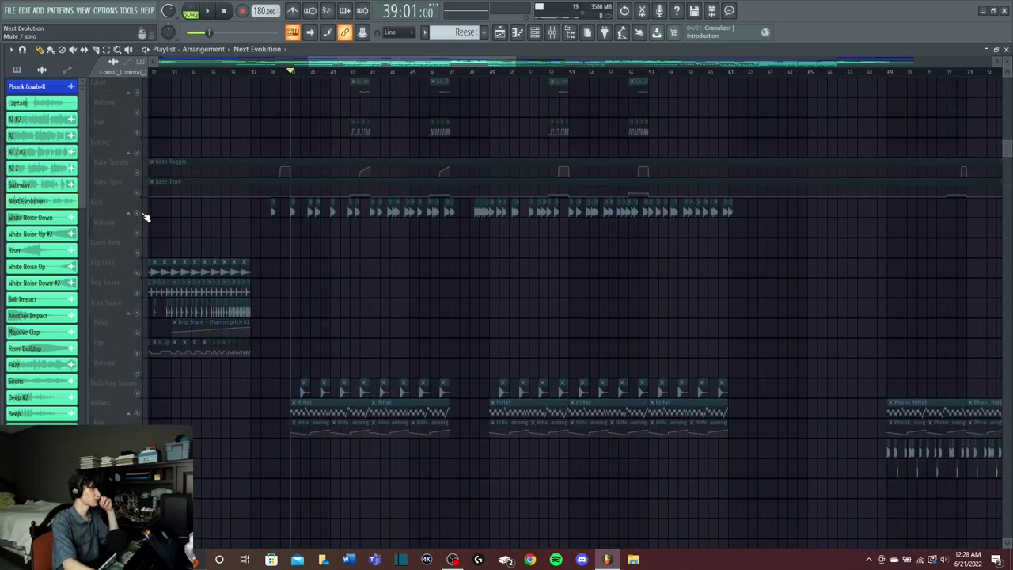
Step: Solo the Kick track with its Volume automation and play it from bar 39
click(145, 217)
scroll(145, 216, up, 5)
key(space)
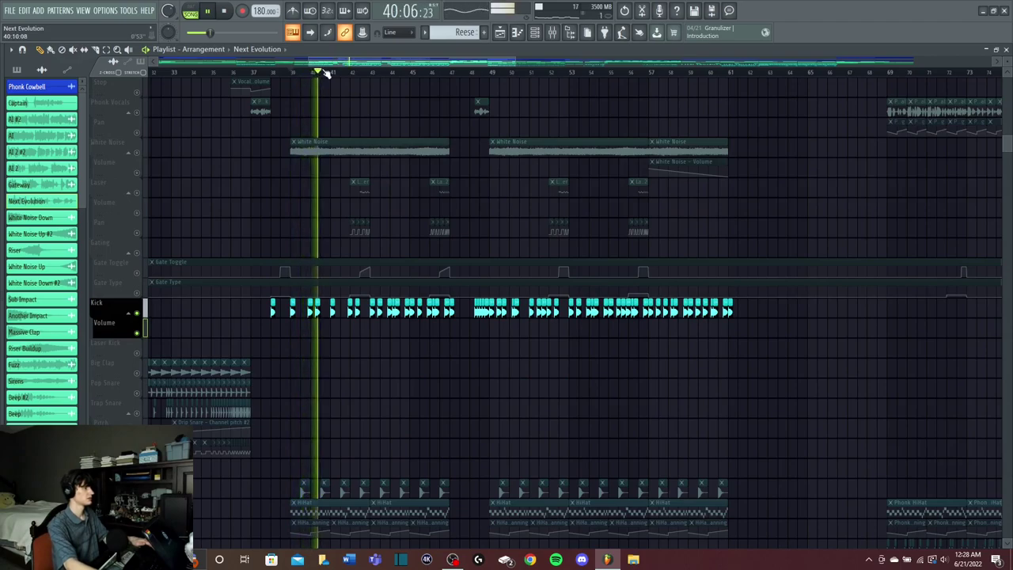
scroll(372, 73, down, 2)
key(space)
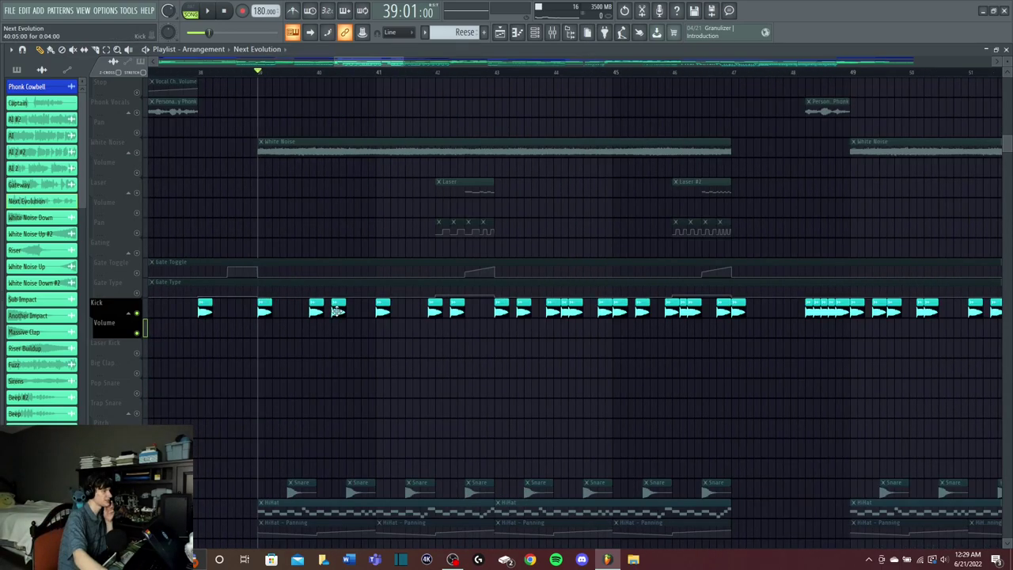
Step: Open the kick clip's sample settings and examine the kick placement through the end of the arrangement
double_click(339, 308)
click(773, 196)
scroll(719, 73, down, 5)
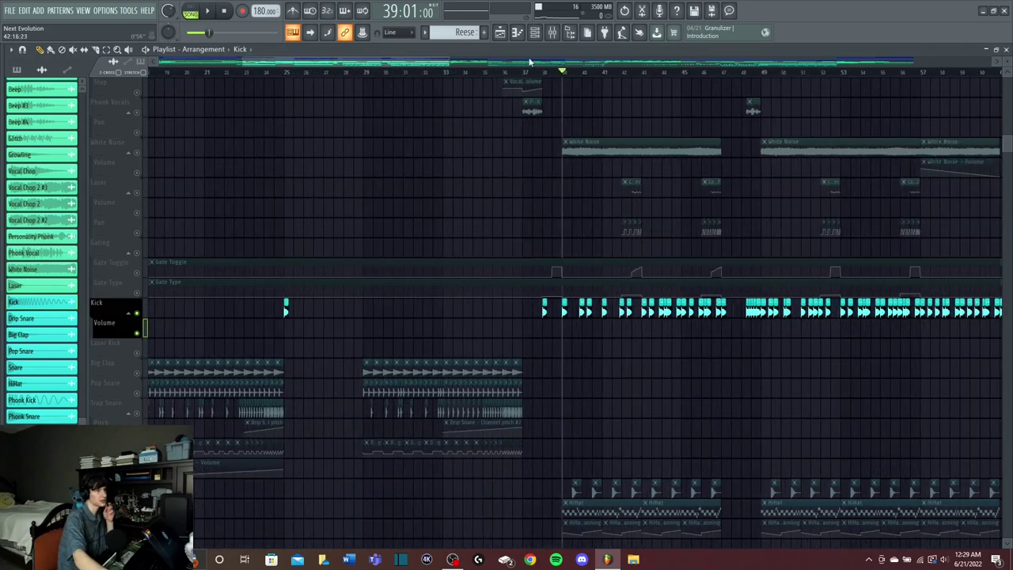
drag(715, 81, 876, 85)
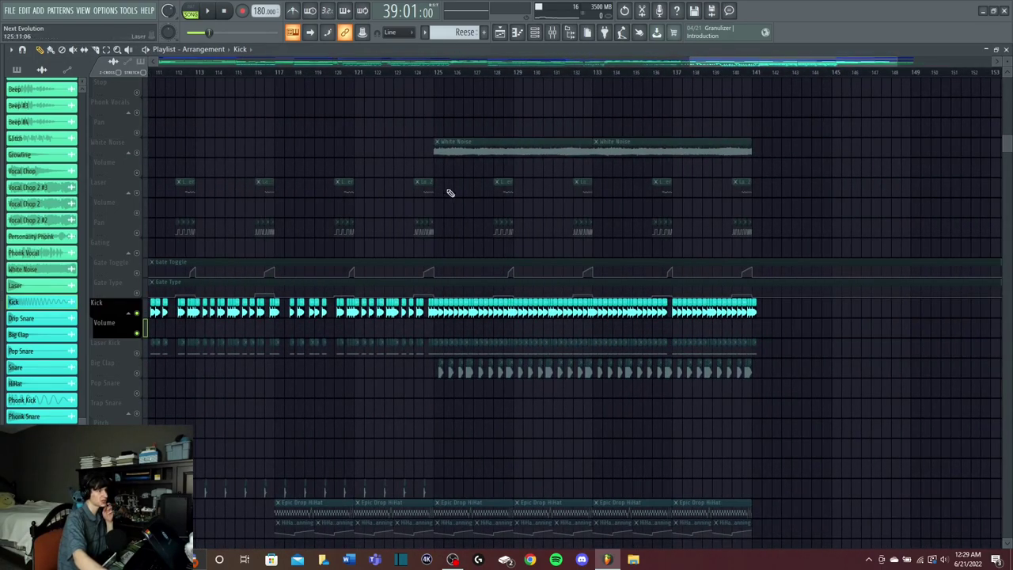
scroll(441, 75, down, 2)
drag(707, 65, 444, 69)
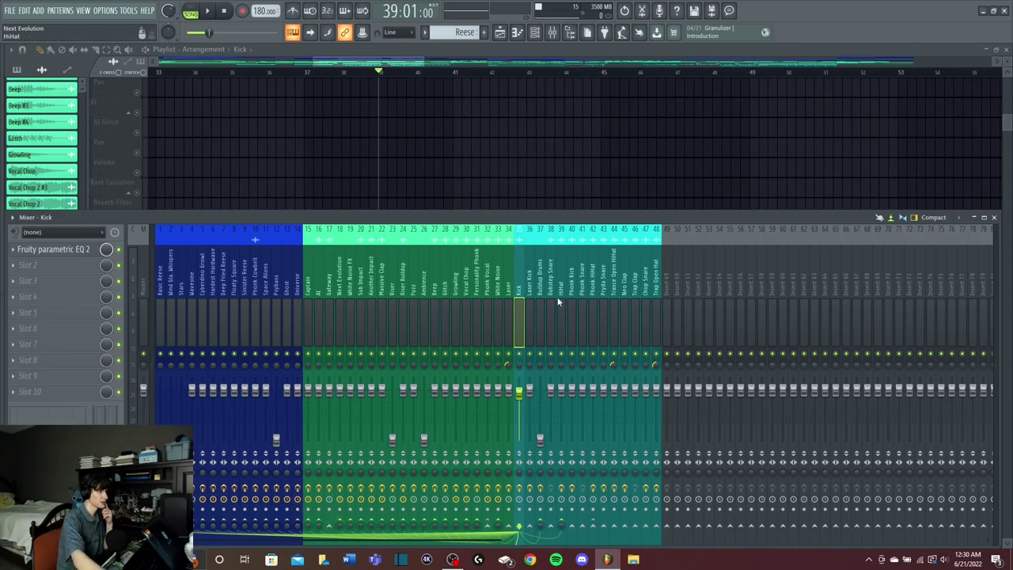
Step: Play the HiHats track with its Pan automation from bar 39
key(F9)
key(space)
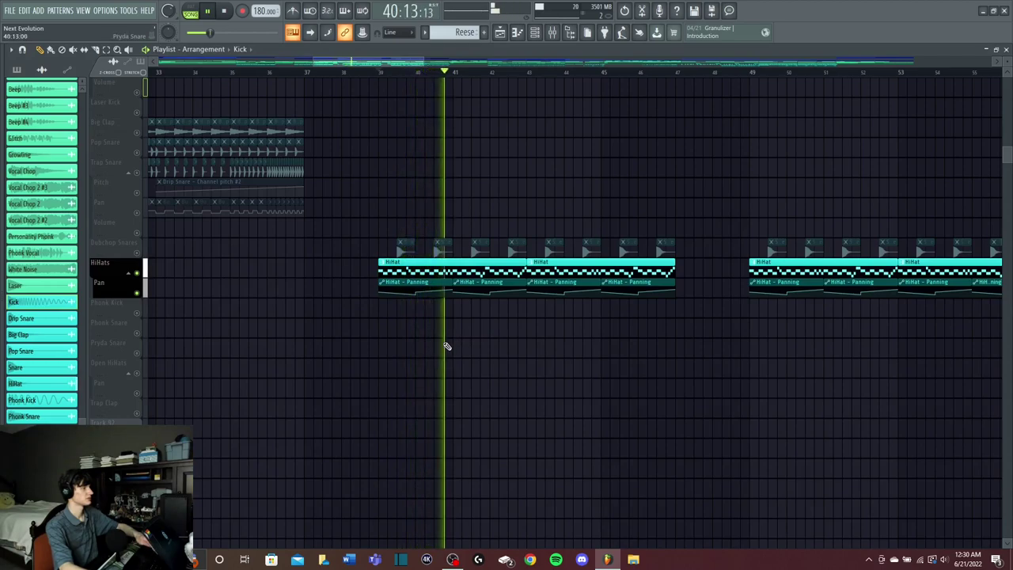
Step: Replay the HiHats and Kick from bar 39 and compare their levels in the mixer
key(space)
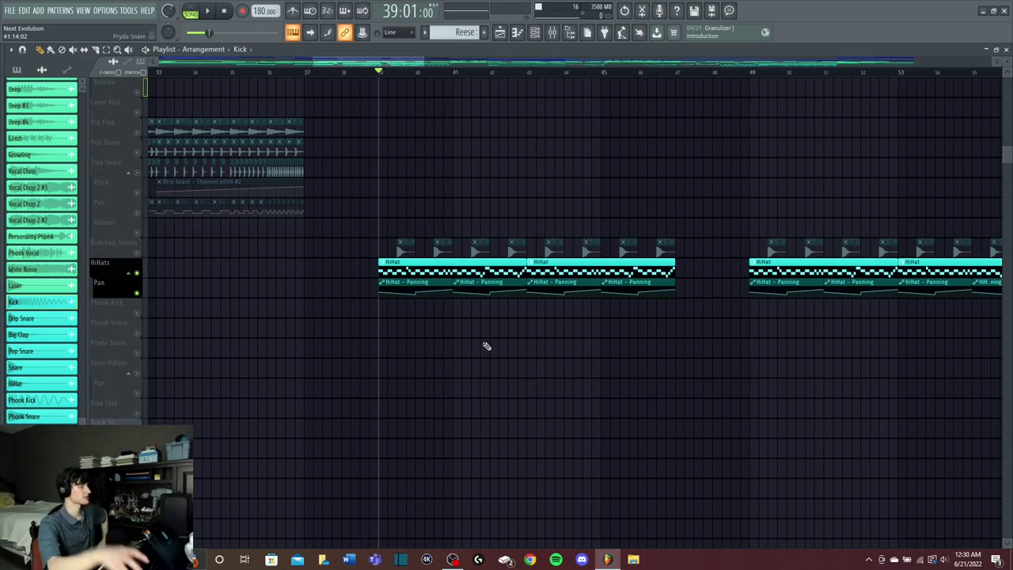
key(space)
key(F9)
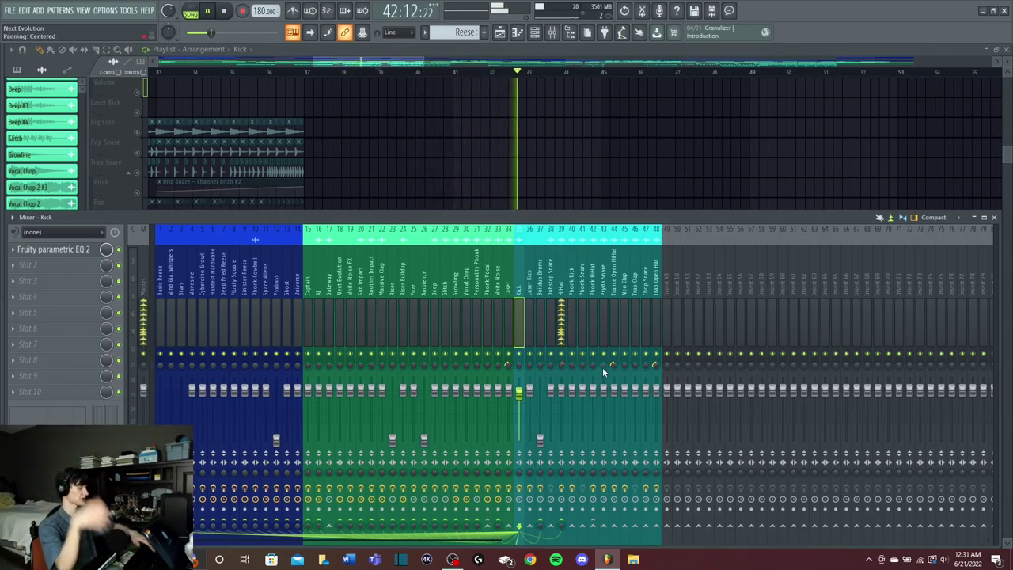
key(space)
key(space)
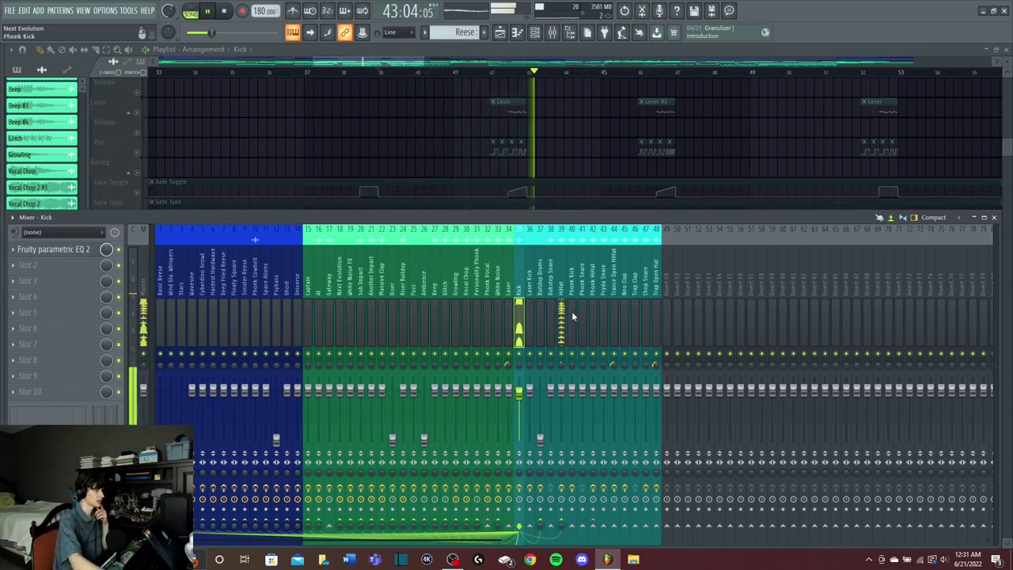
key(space)
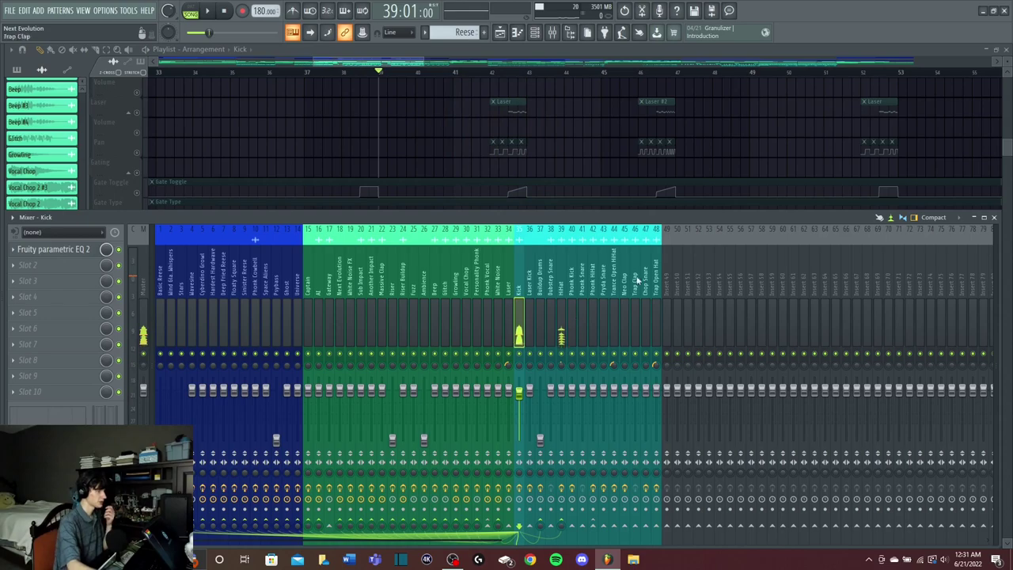
Step: Set the Dubchop snare sample's quick fade out to 100% and play the snares from bar 39
click(994, 218)
scroll(409, 308, down, 1)
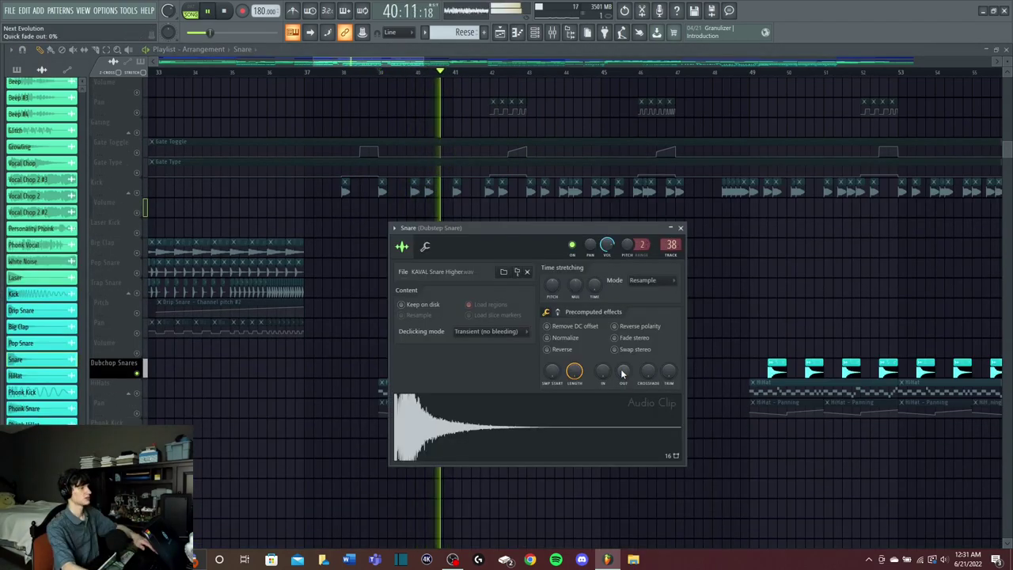
key(space)
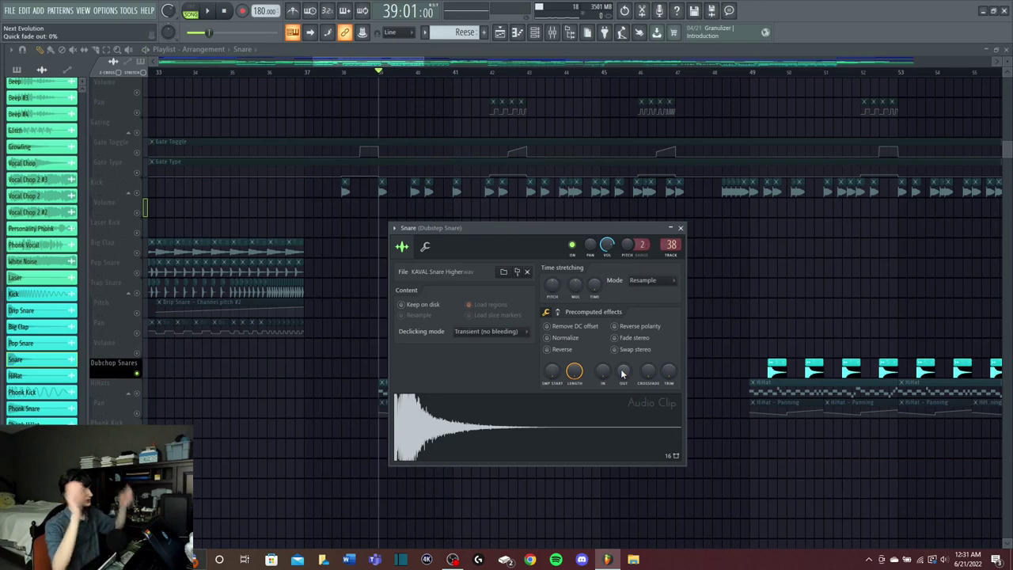
drag(624, 373, 624, 332)
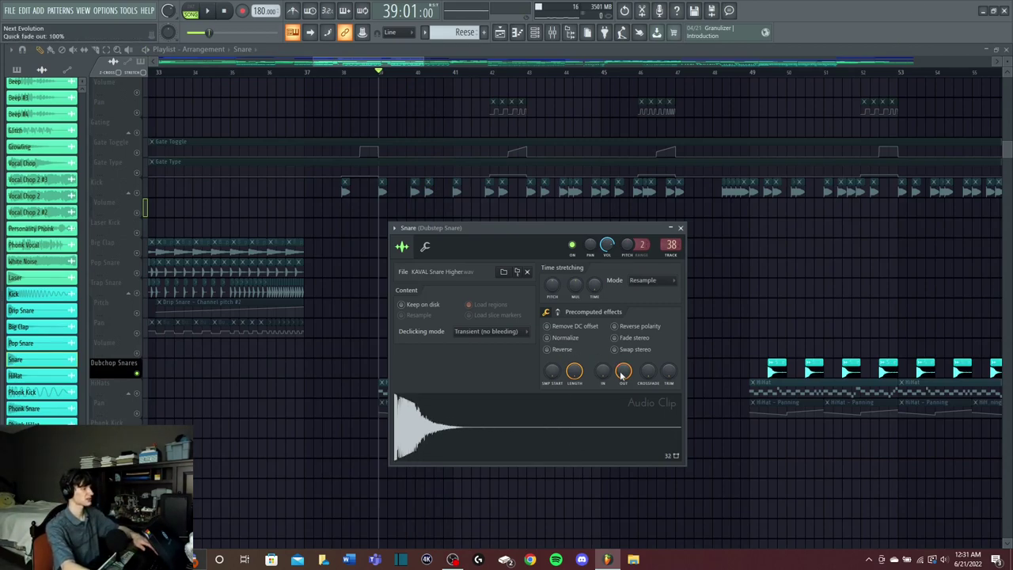
key(space)
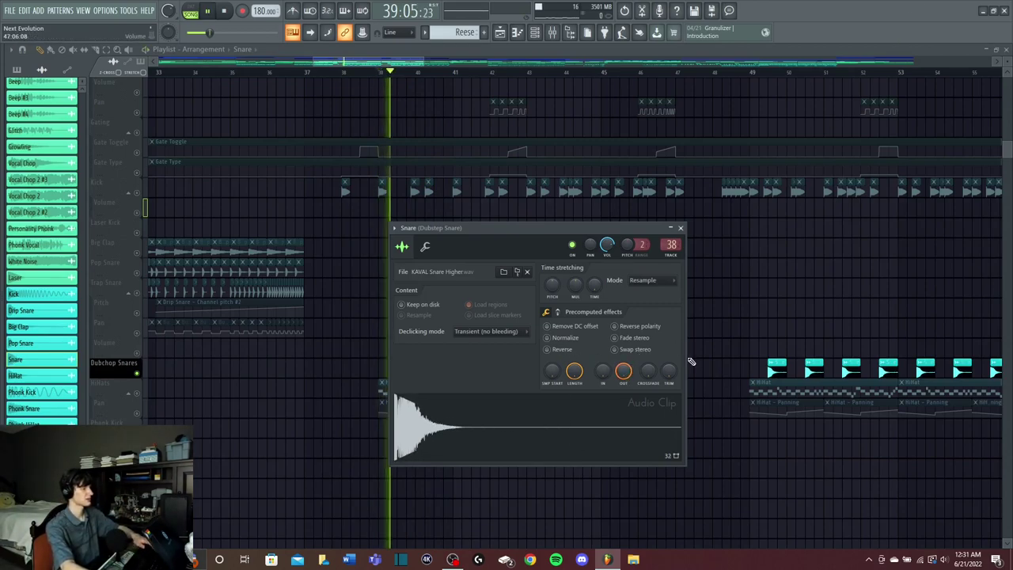
click(681, 228)
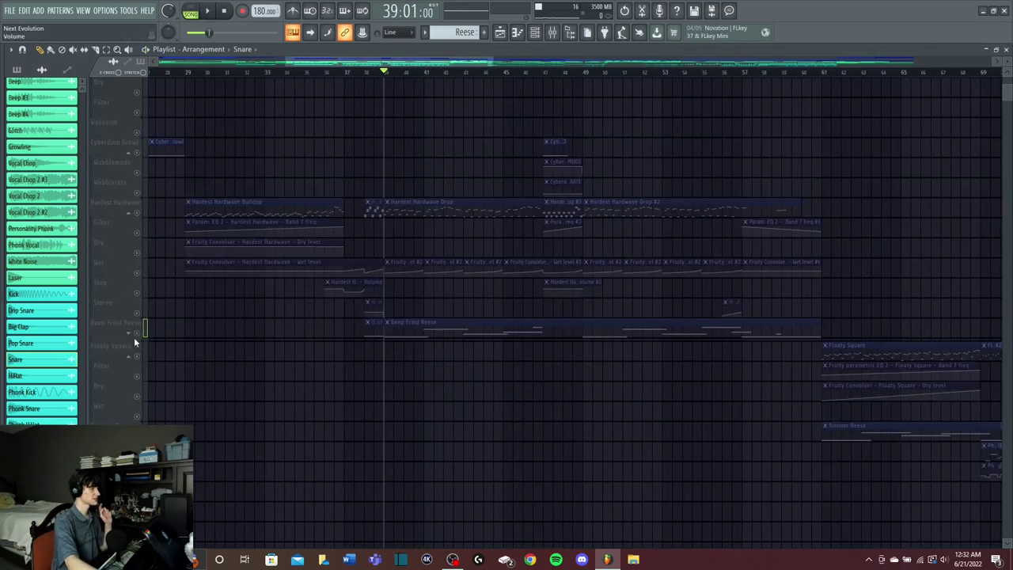
Step: Unmute Deep Fried Reese and play it together with the kick and drop layers from bar 39
click(129, 333)
click(137, 334)
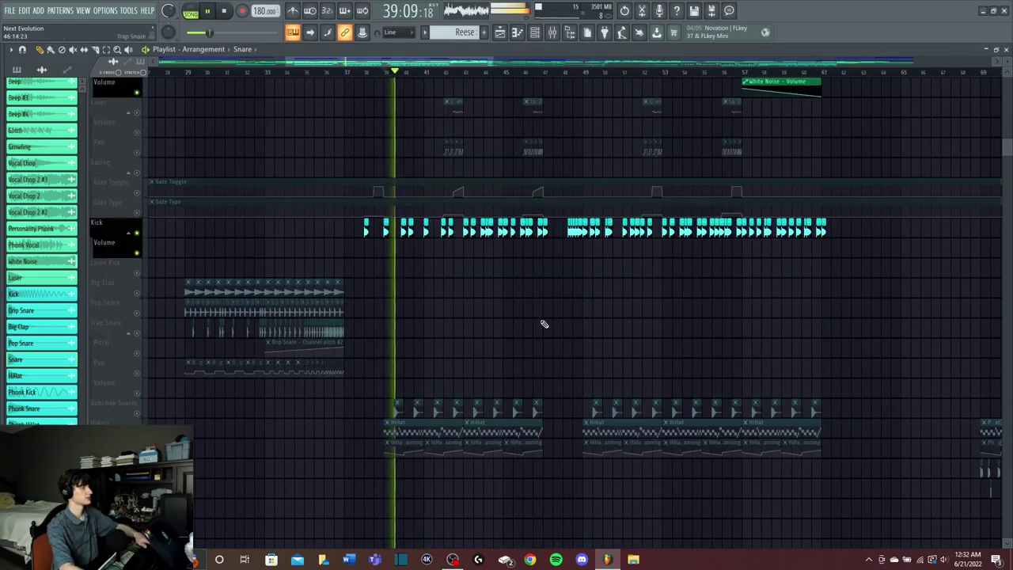
scroll(543, 324, up, 2)
Step: Inspect the sidechain compression in the Fruity Limiters on Hardest Hardwave and Deep Fried Reese during playback from bar 39
click(551, 31)
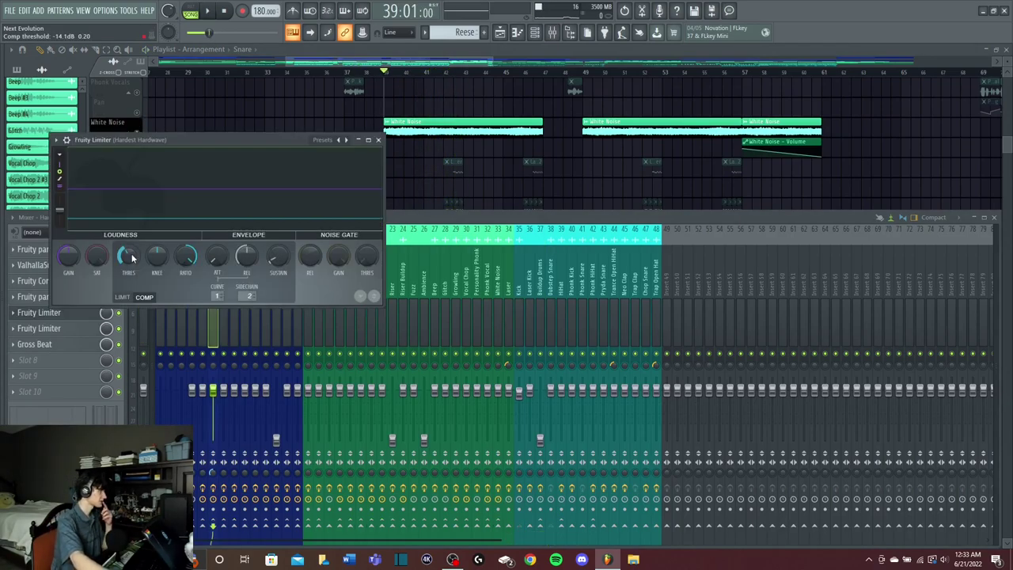
key(space)
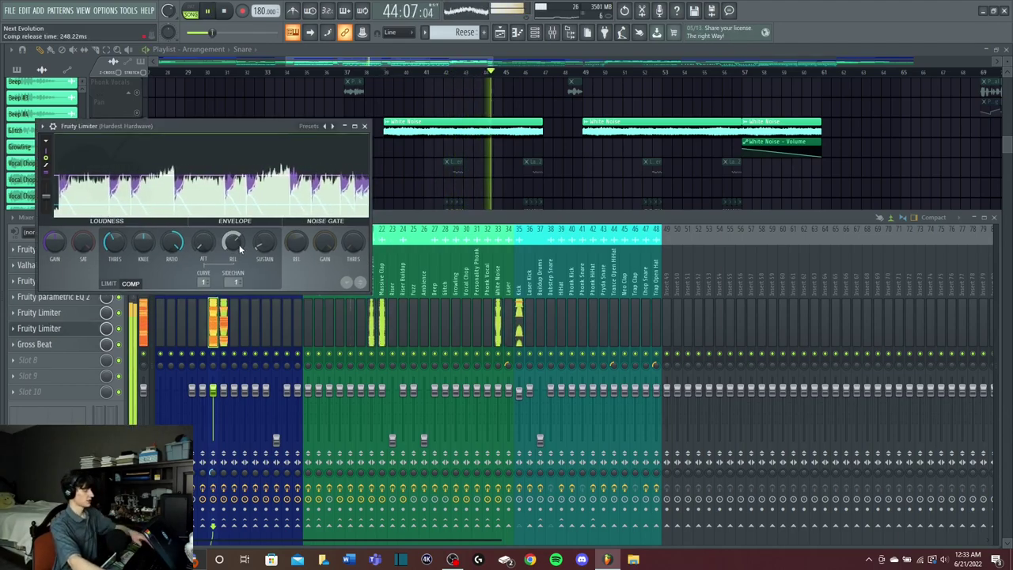
key(space)
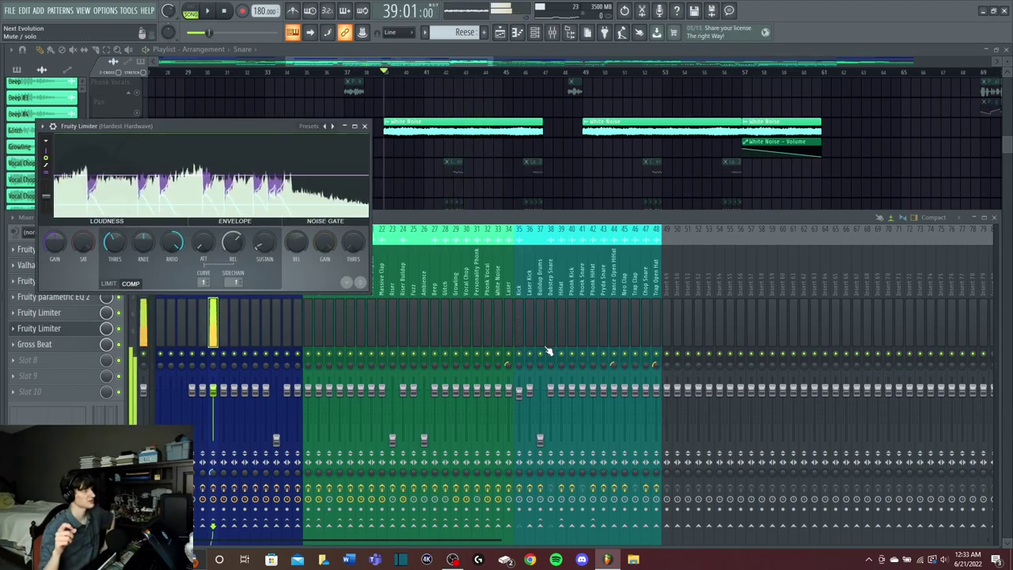
click(364, 127)
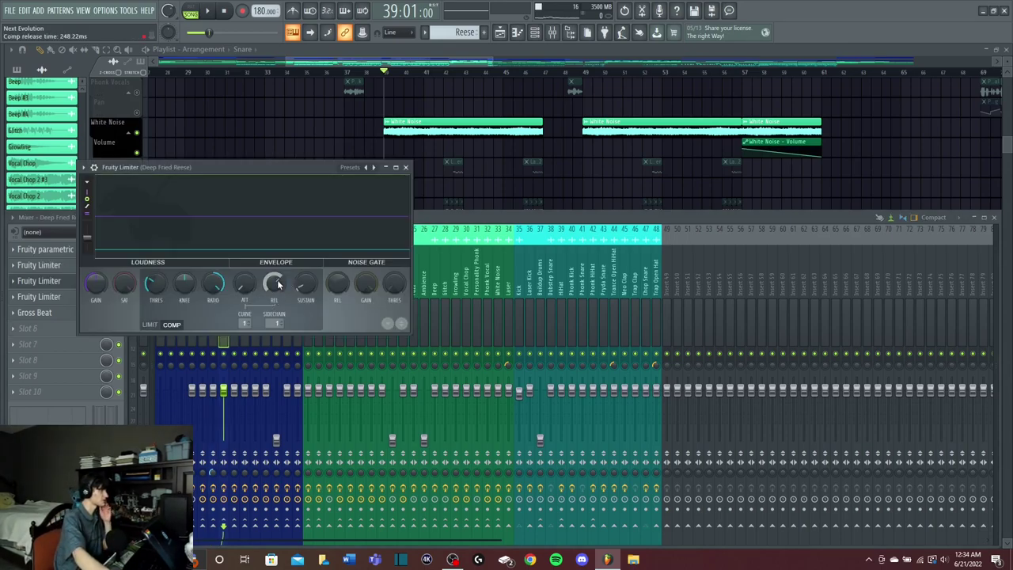
click(405, 168)
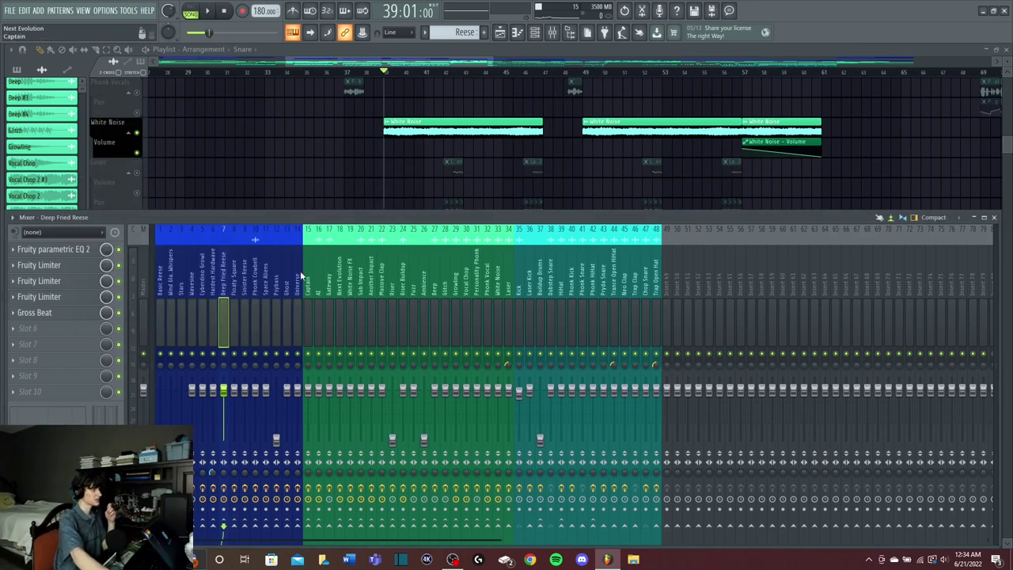
key(F9)
scroll(287, 386, down, 3)
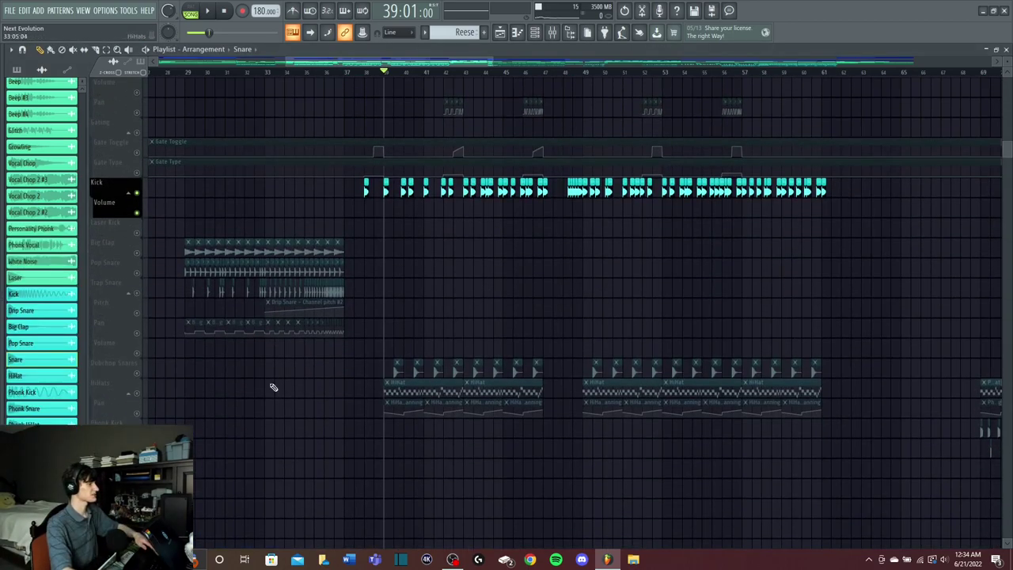
Step: Play Kick and Dubchop Snares with the drop layers from bar 39 and review the effects on Hardest Hardwave and Cyberdino Growl
key(space)
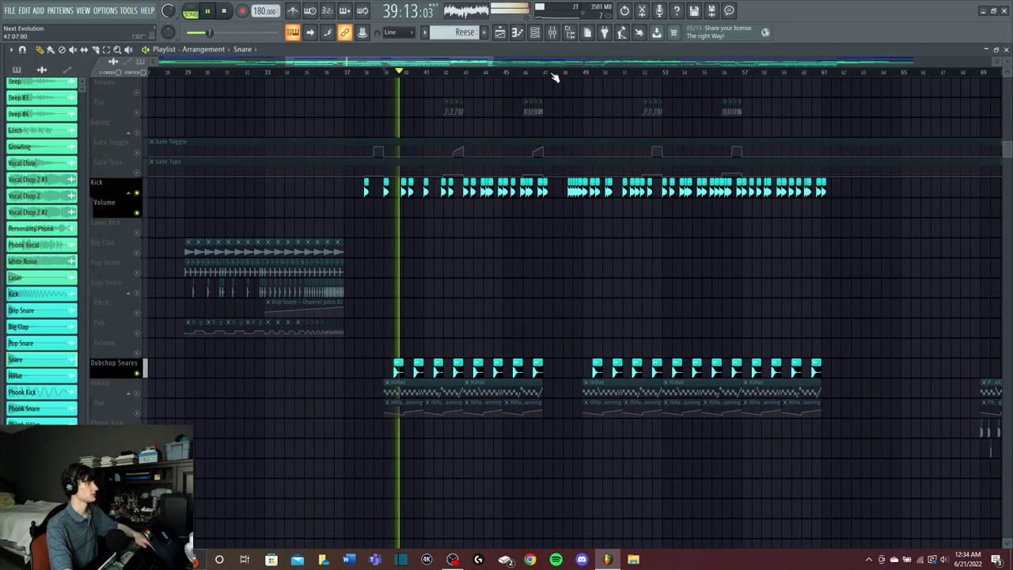
click(557, 36)
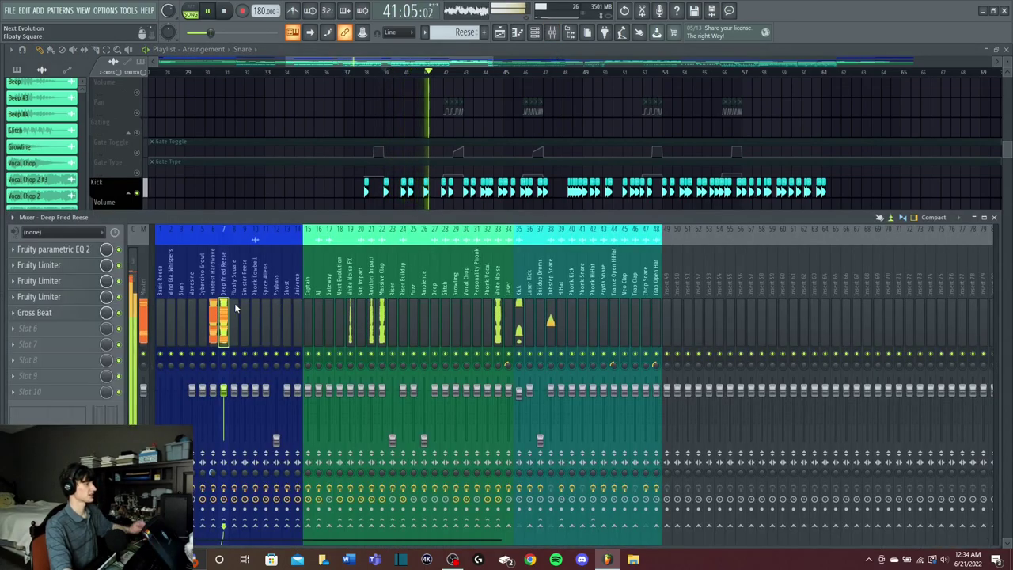
key(space)
click(551, 301)
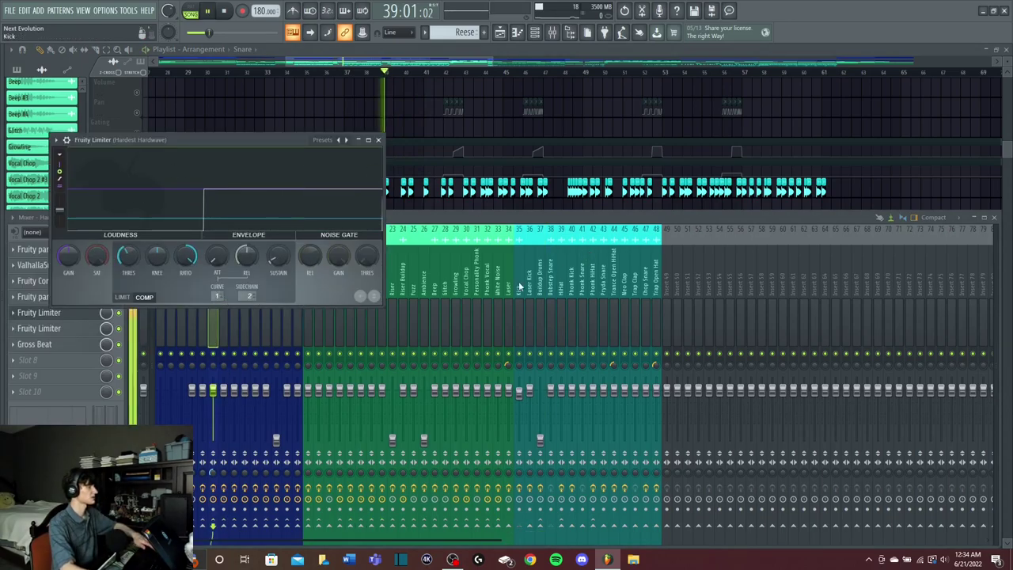
click(201, 291)
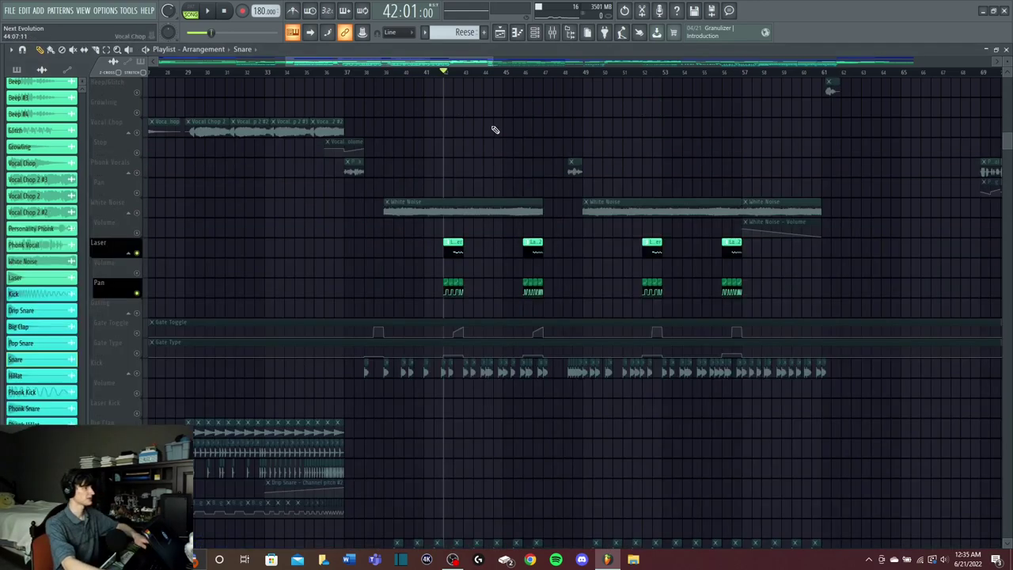
Step: Play the Laser track with its Pan automation around bar 46 and watch its mixer channel
key(F9)
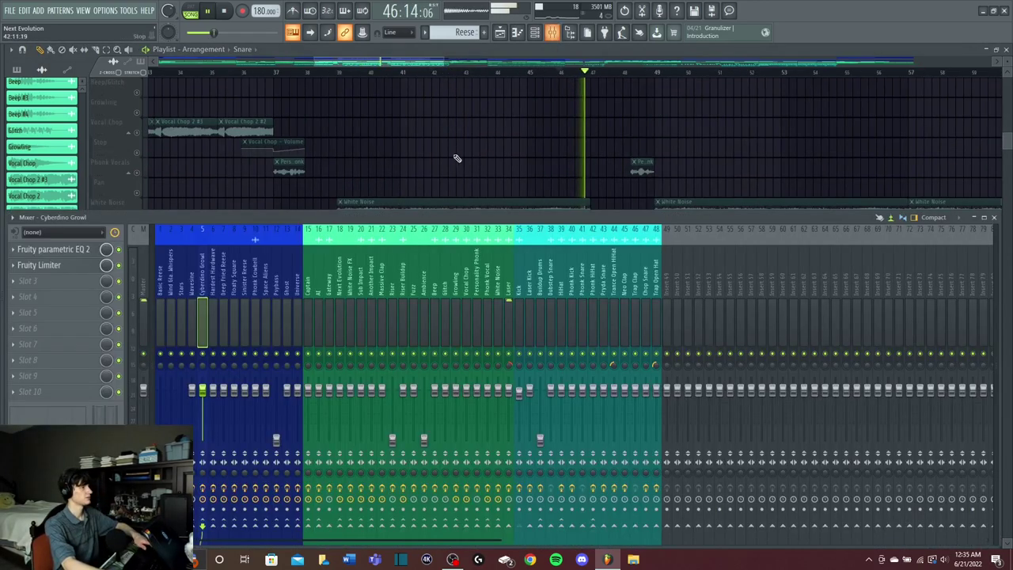
key(space)
key(space)
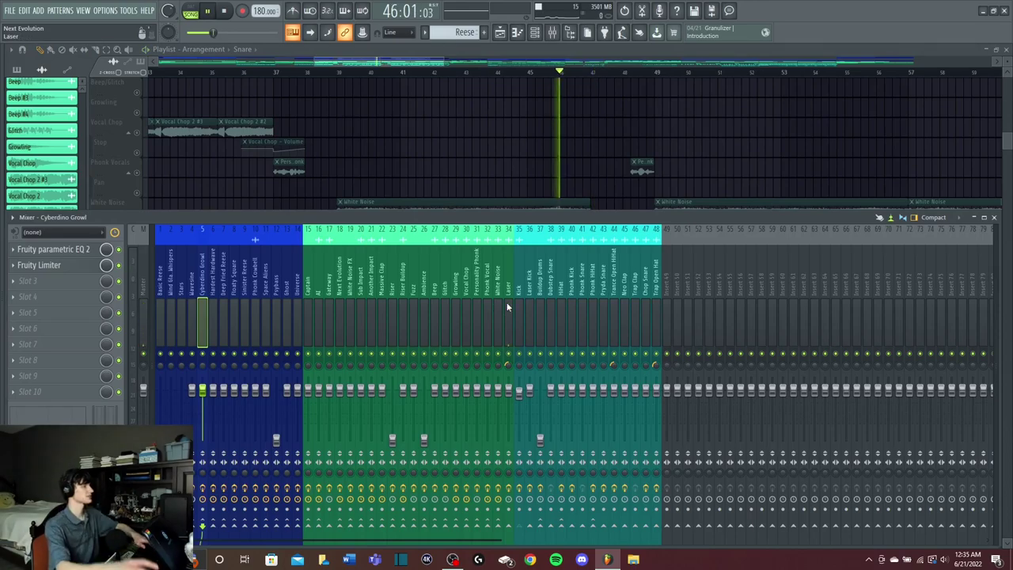
Step: Review the effect chains across the mixer inserts from Basic Reese to Trap Open Hat, finishing on Hardest Hardwave
click(160, 286)
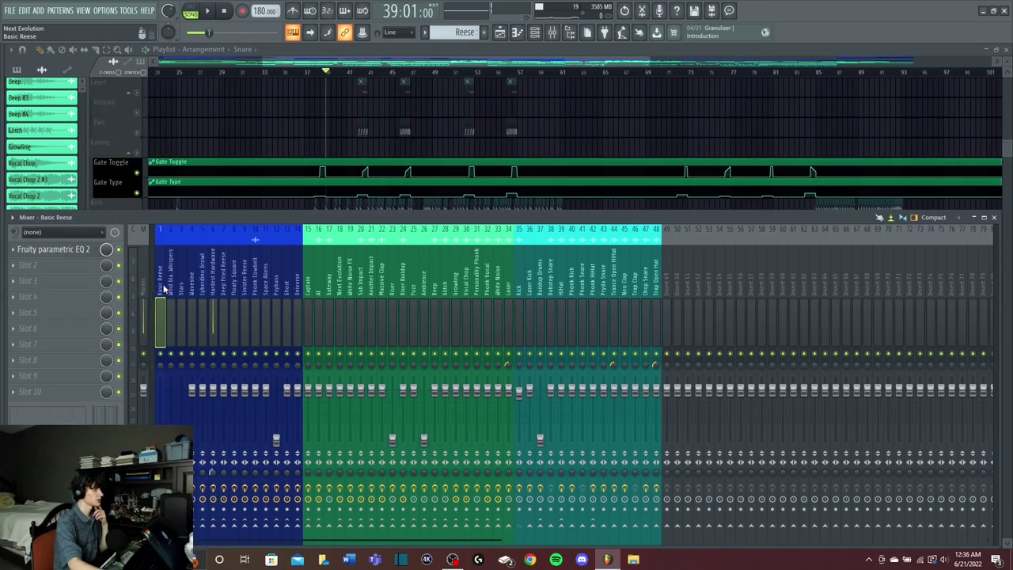
click(171, 289)
click(181, 289)
click(194, 293)
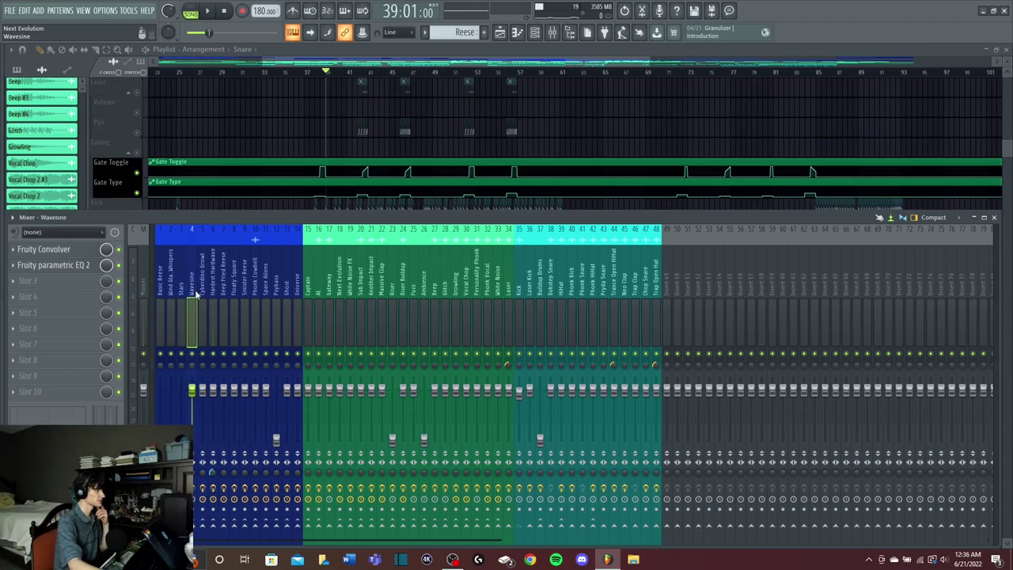
click(655, 293)
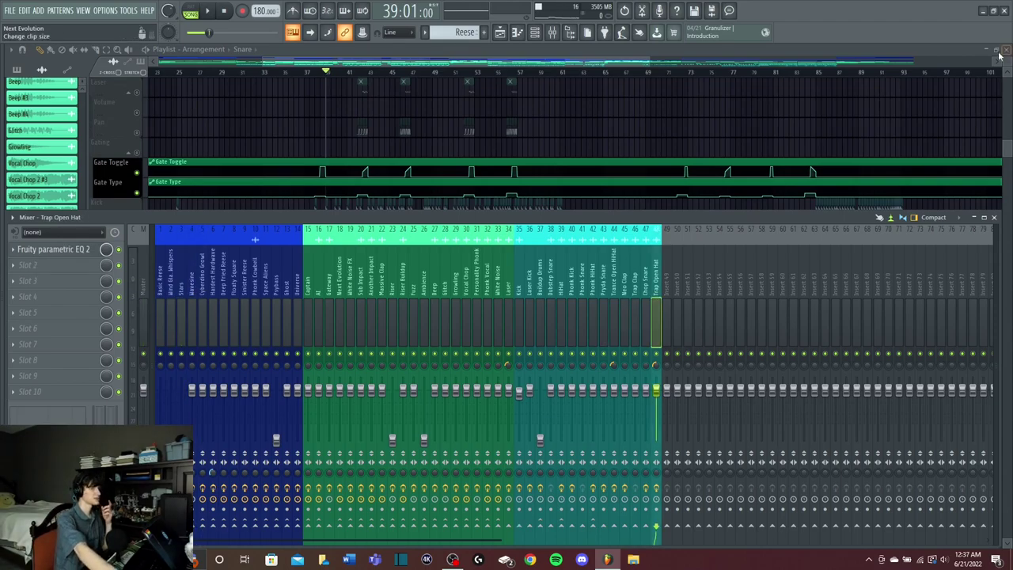
click(160, 305)
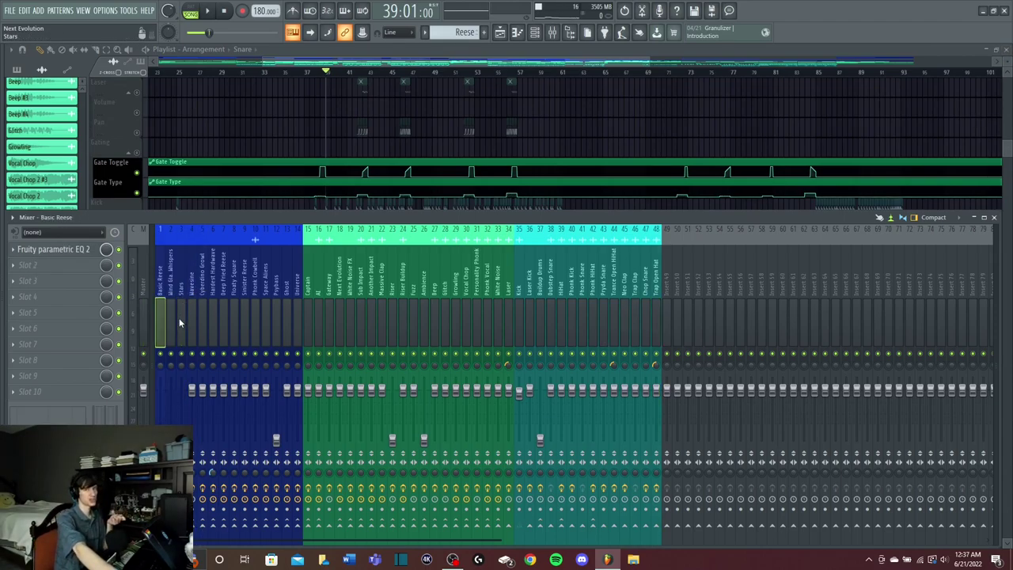
click(666, 304)
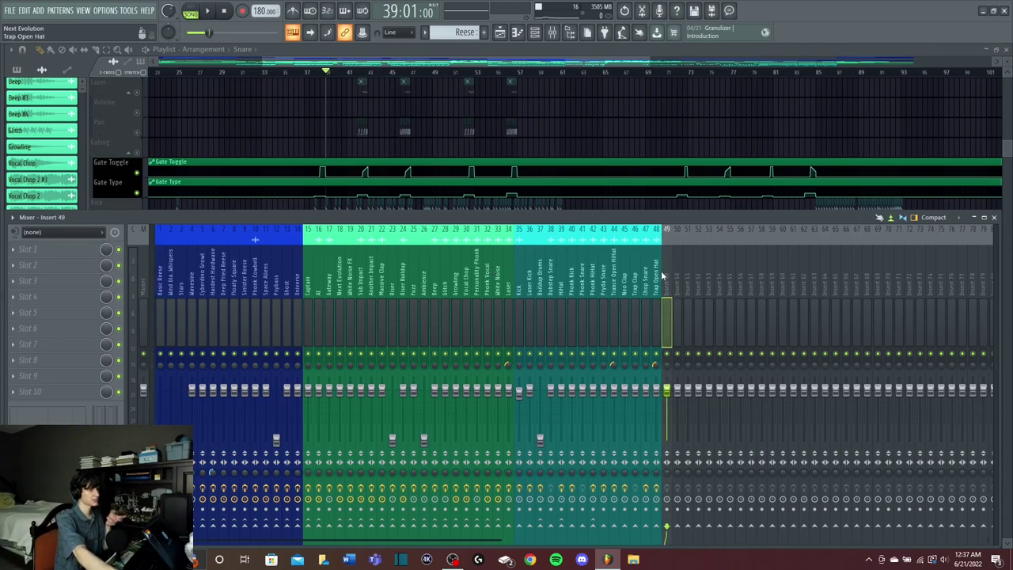
click(182, 293)
click(191, 293)
click(202, 293)
click(213, 293)
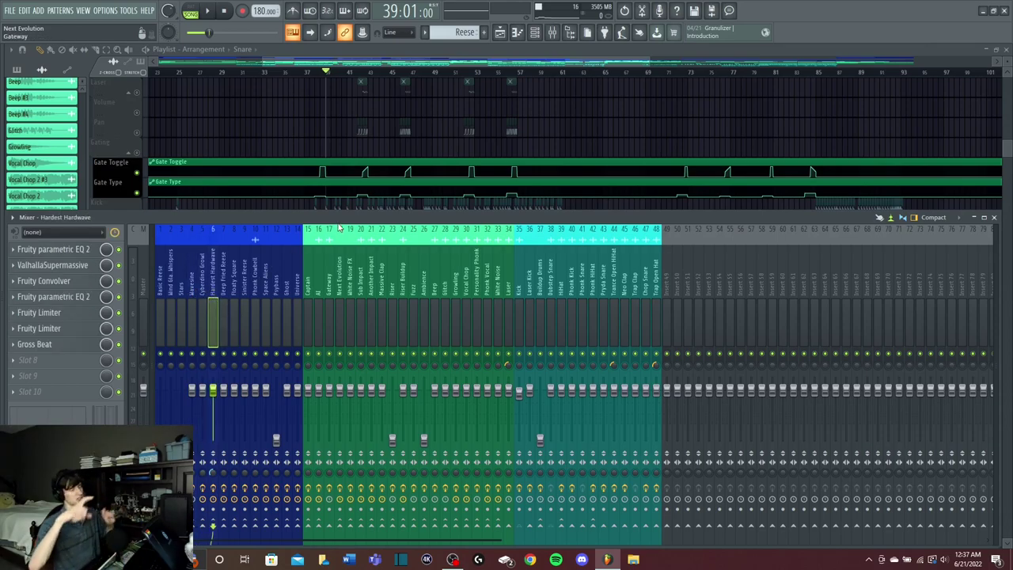
Step: Open Gross Beat on Hardest Hardwave and view the automation options of its volume mix control
click(34, 344)
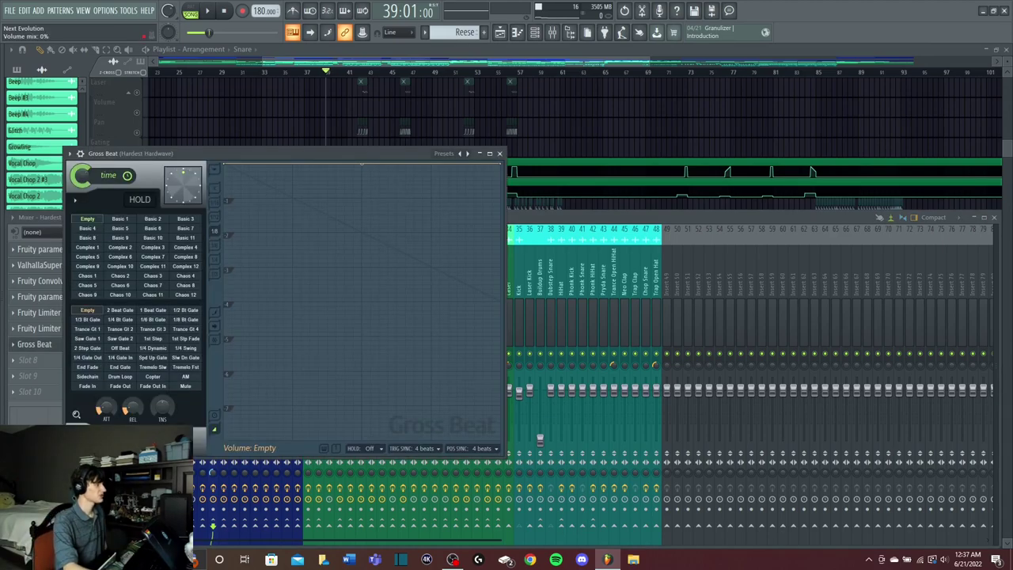
right_click(85, 438)
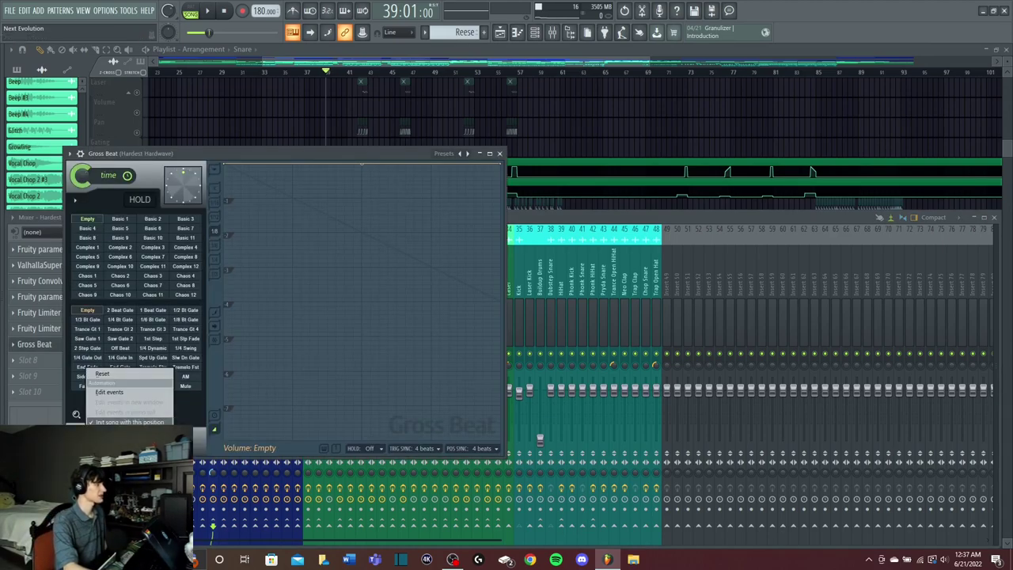
click(195, 440)
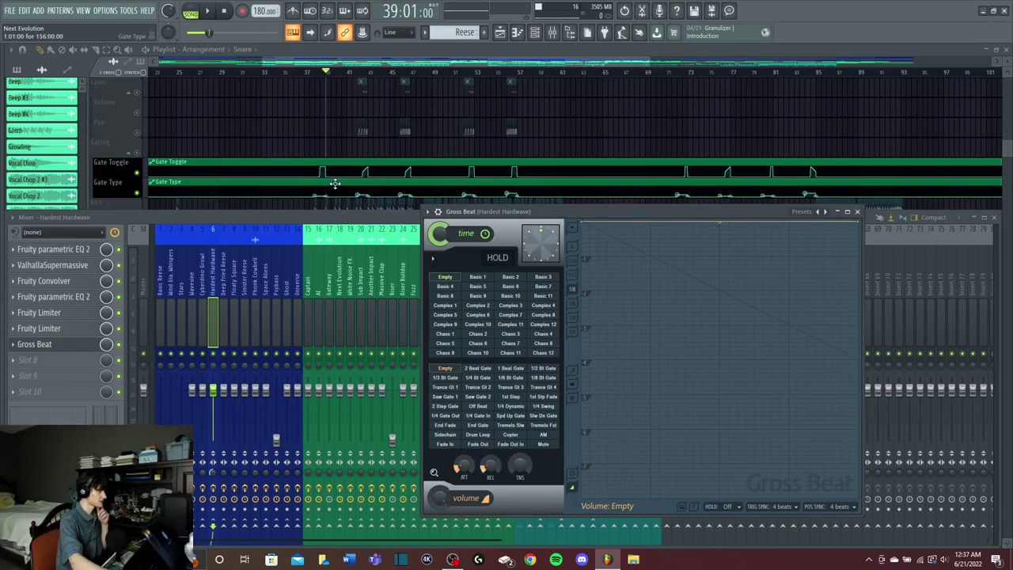
Step: Preview Gross Beat's volume presets, including 2 Beat Gate, 1/4 Gate In, Spd Up Gate, 1st Step, Saw Gate 2, Trance Gt 3 and Drum Loop
click(483, 370)
click(517, 386)
click(481, 416)
click(518, 417)
click(545, 379)
click(508, 399)
click(481, 371)
click(475, 398)
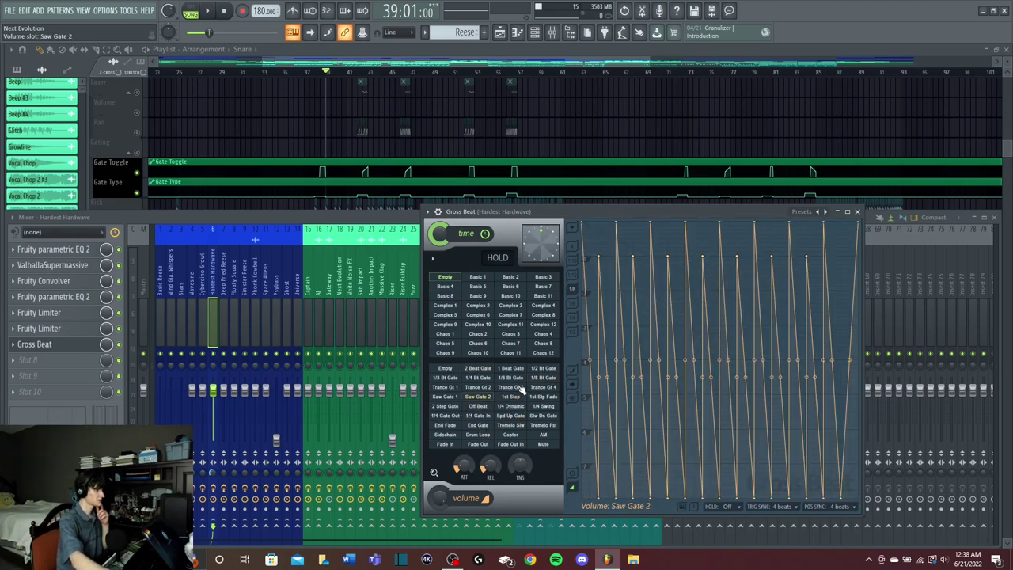
click(518, 388)
click(545, 398)
click(483, 433)
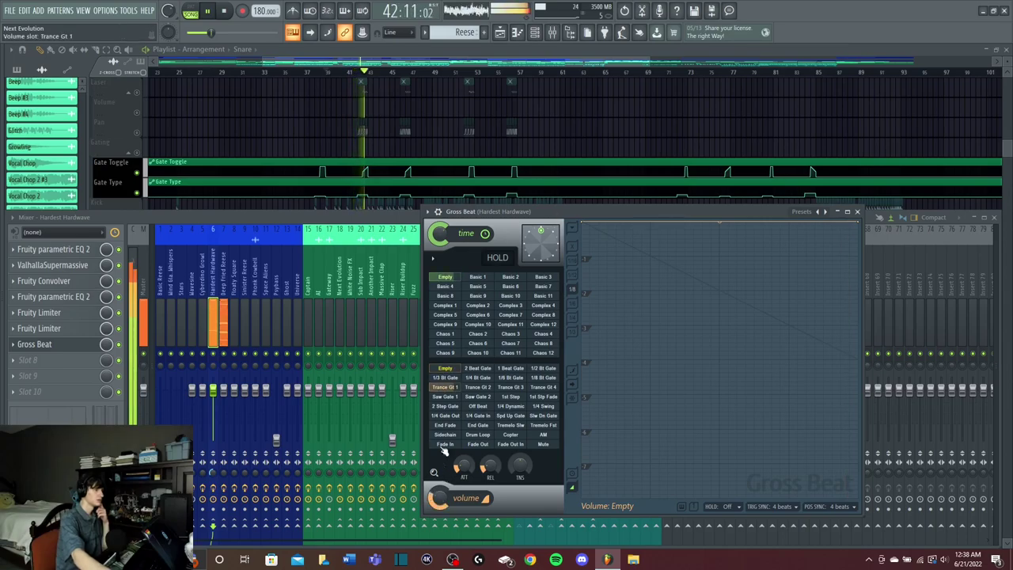
Step: Finish playing the gated section around bar 42, close Gross Beat and return to the synth tracks in the playlist
key(space)
key(Escape)
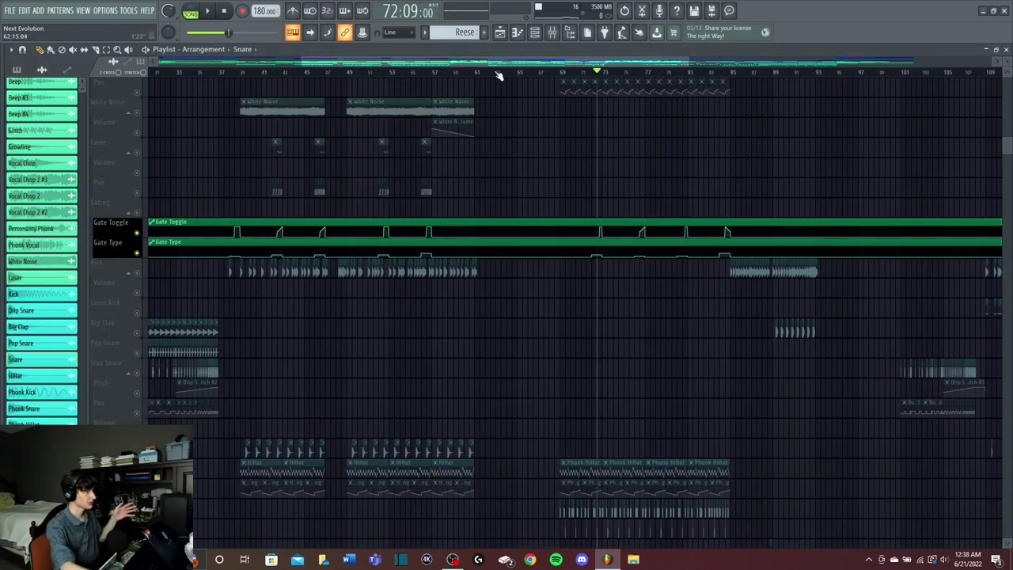
scroll(589, 163, up, 5)
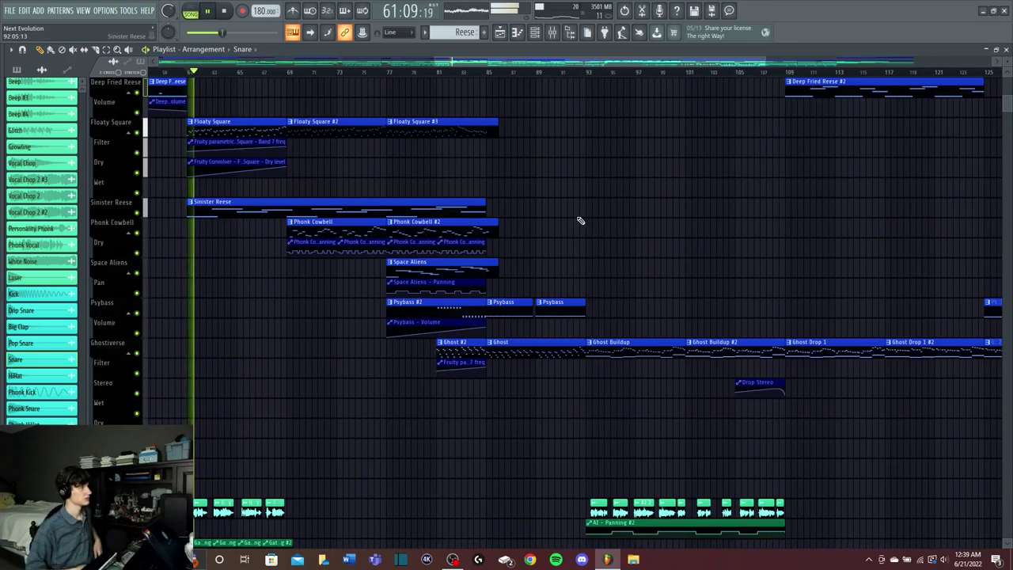
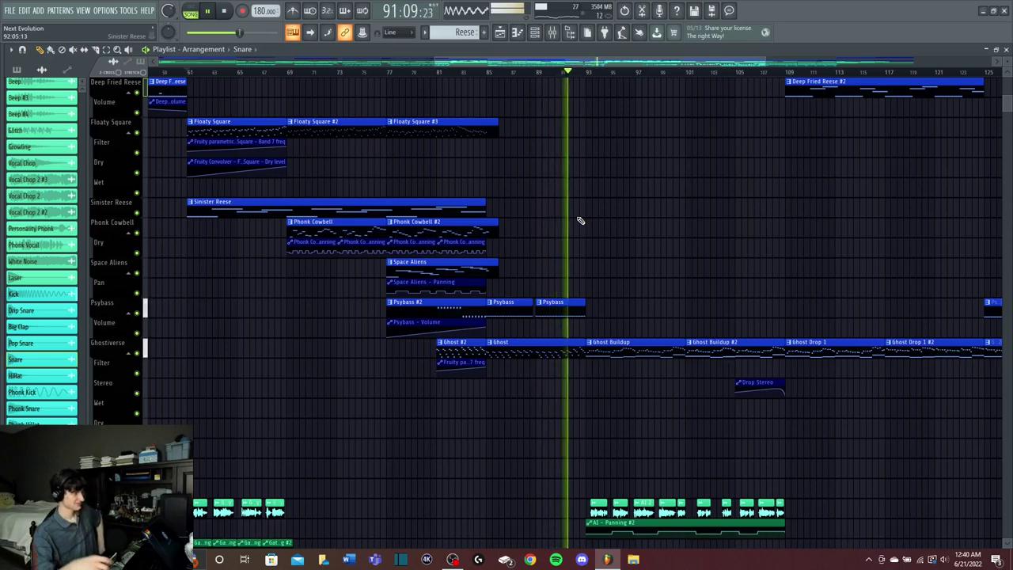
Step: Stop the playback of the full section and review Floaty Square's Serum patch and its notes in the piano roll
key(space)
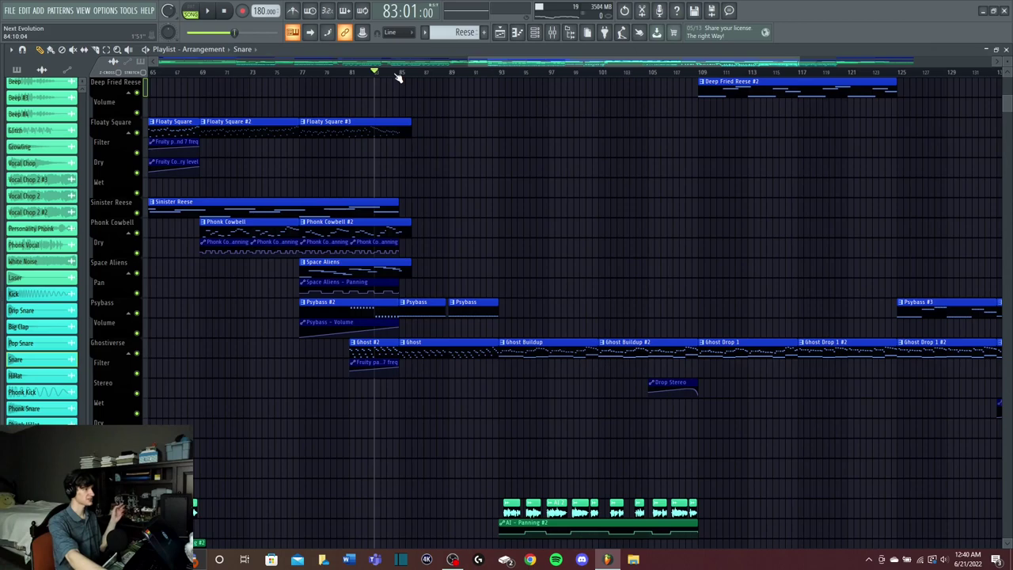
scroll(400, 77, down, 2)
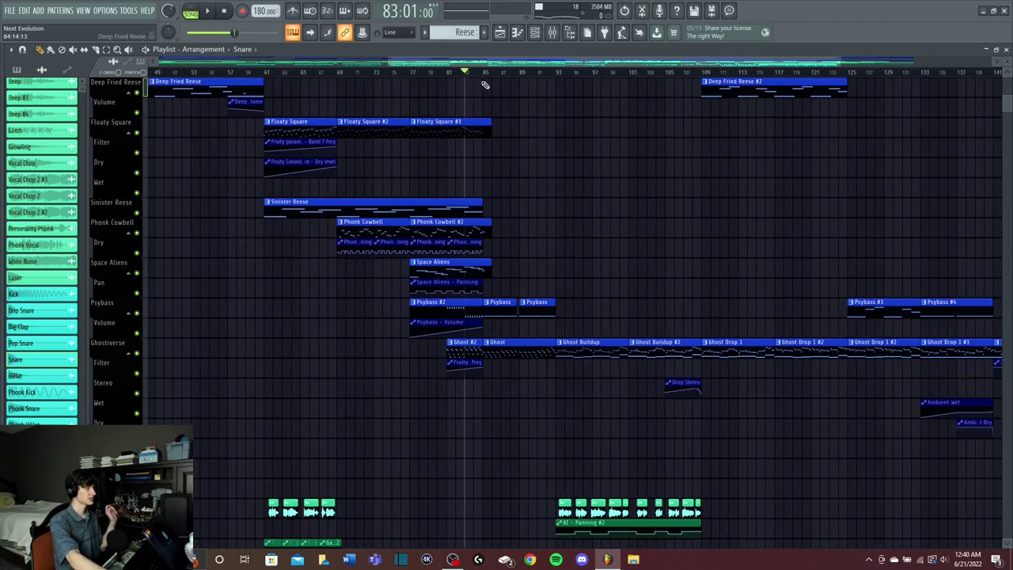
scroll(549, 261, up, 4)
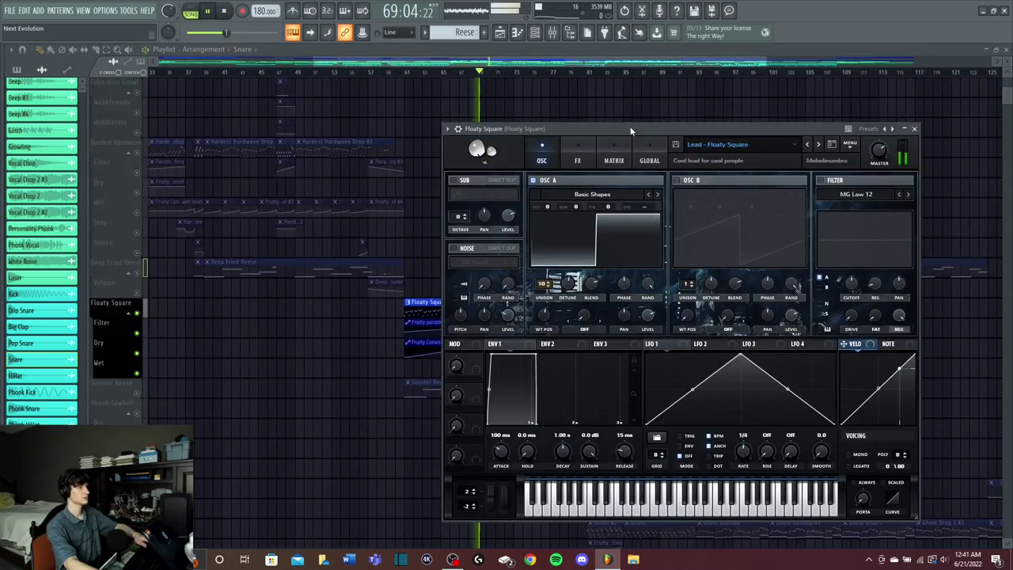
mouse_move(633, 126)
mouse_down()
mouse_move(649, 131)
mouse_move(623, 126)
mouse_up()
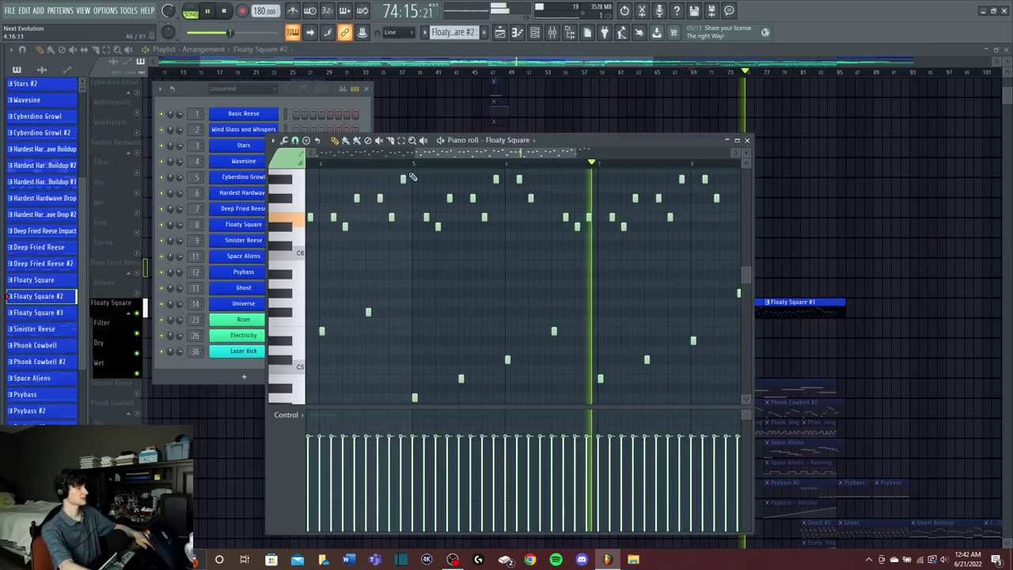
scroll(430, 165, down, 5)
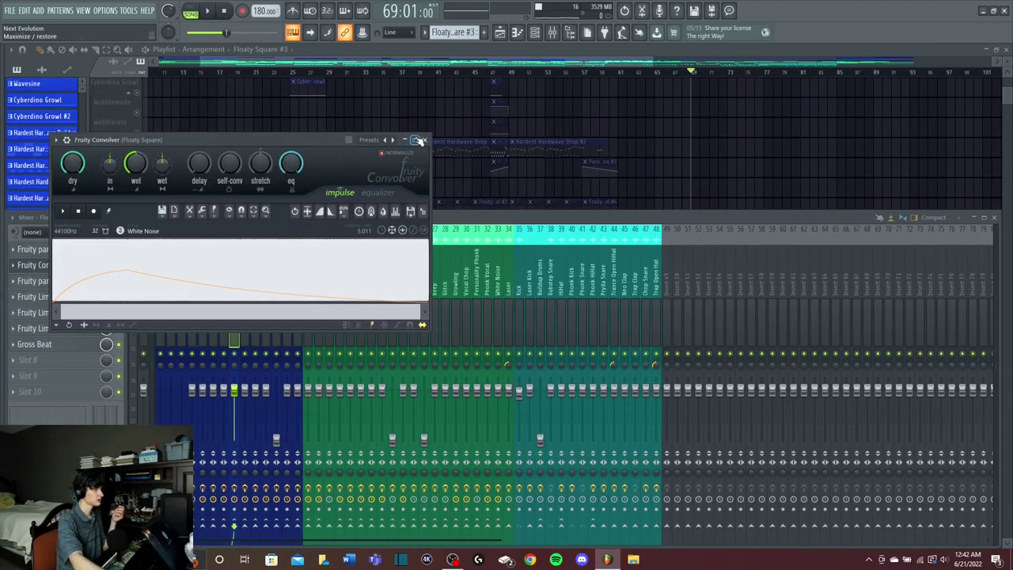
Step: Review the Fruity Convolver on the Floaty Square mixer insert while playing the part from bar 61
click(423, 140)
click(460, 181)
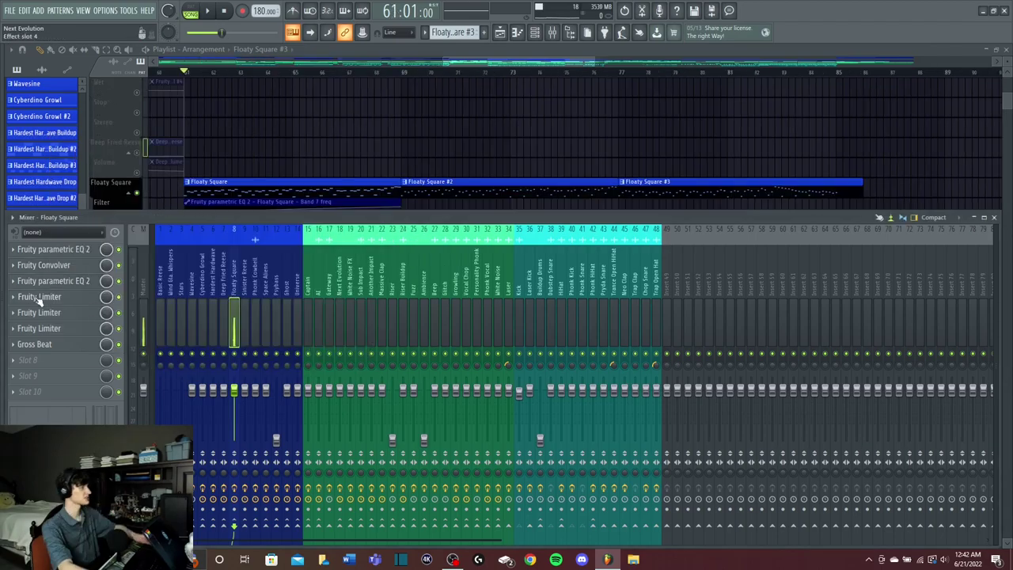
click(67, 266)
key(space)
drag(223, 139, 541, 150)
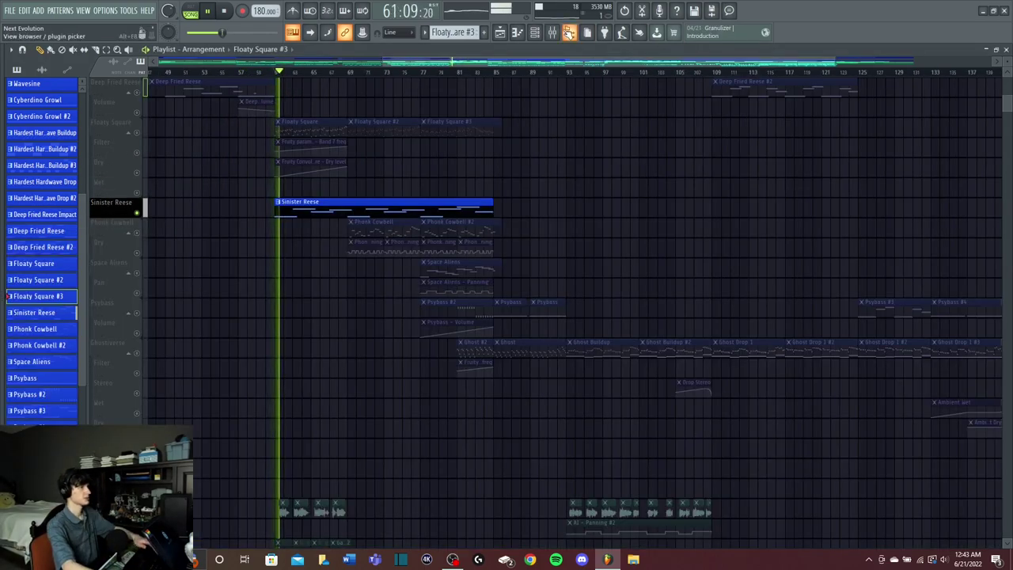
Step: Check the Sinister Reese insert in the mixer while its soloed track plays from bar 61
click(552, 32)
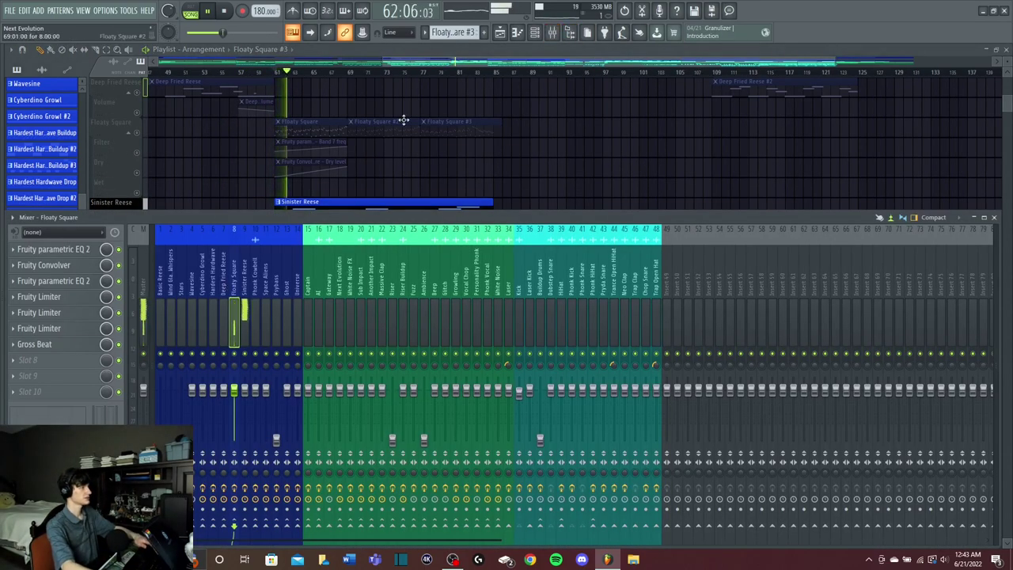
click(535, 31)
click(552, 32)
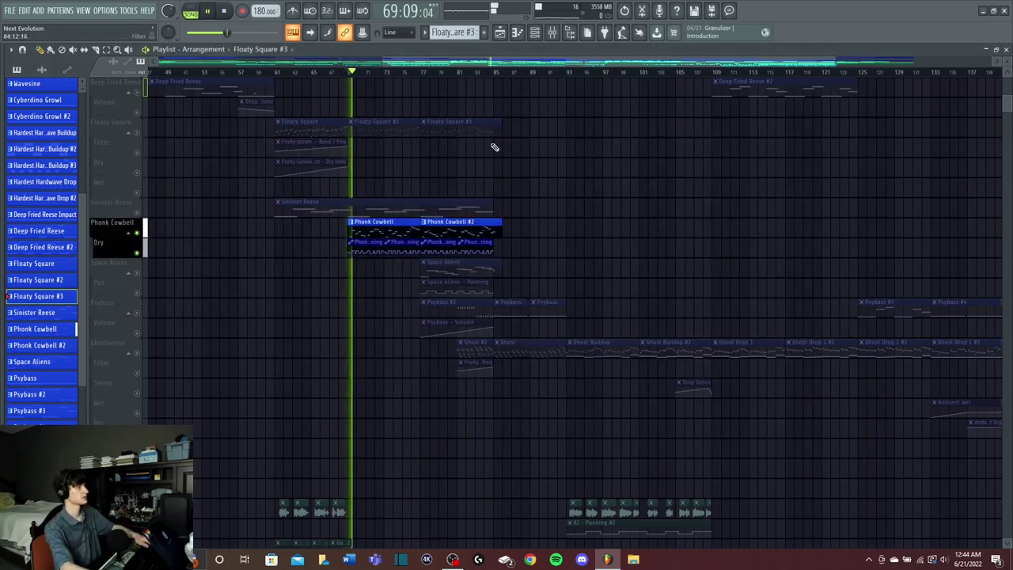
Step: Review the two parametric EQs and the Fruity Convolver on the Phonk Cowbell insert, and replay the part from bar 69
click(551, 33)
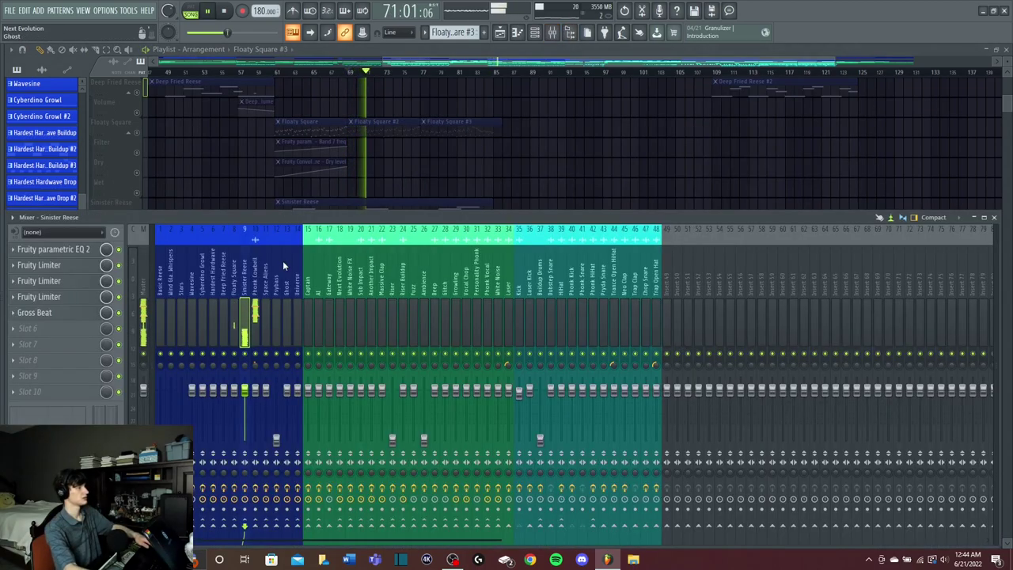
click(257, 286)
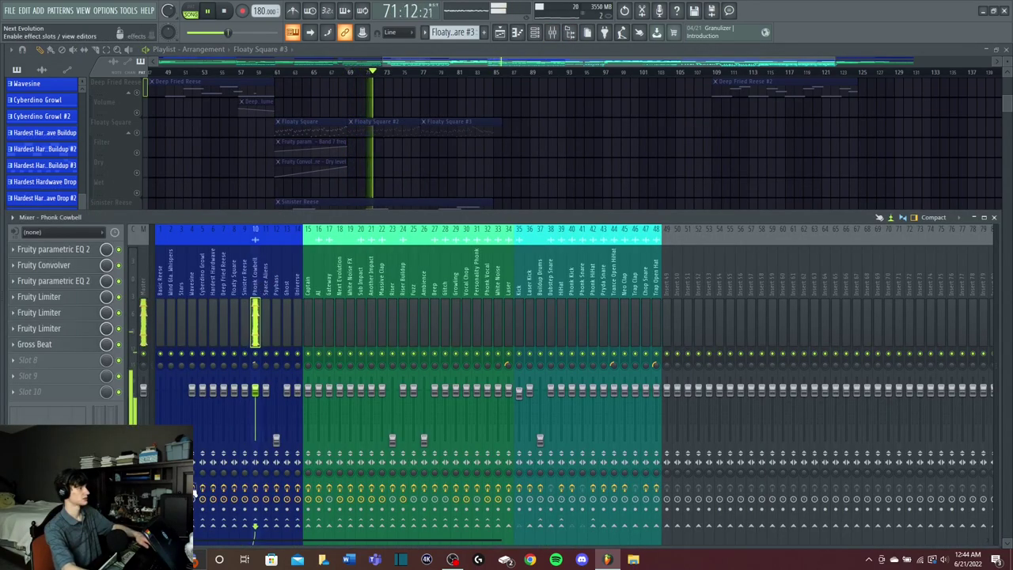
click(87, 252)
click(93, 251)
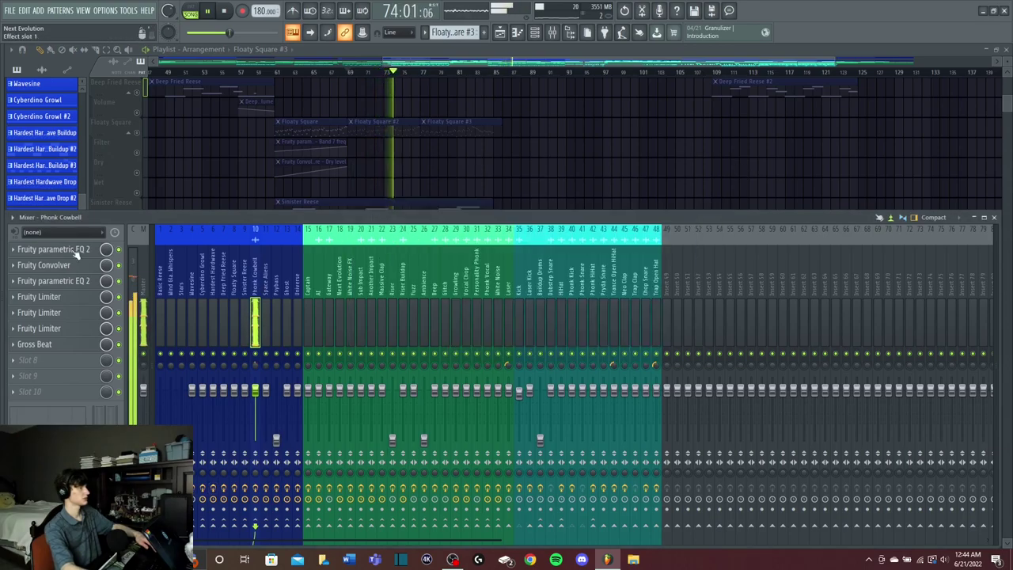
click(67, 266)
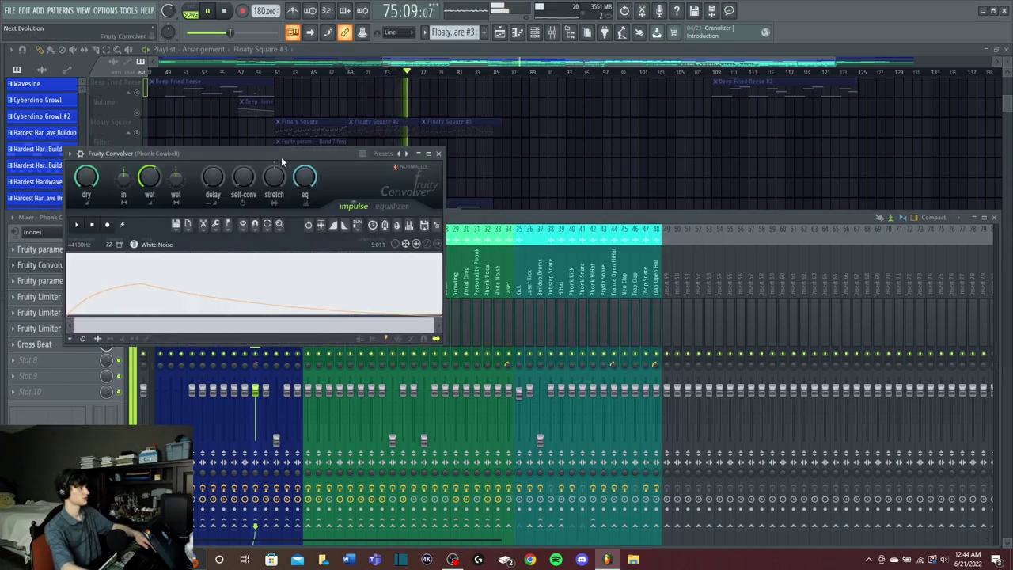
click(439, 155)
click(60, 283)
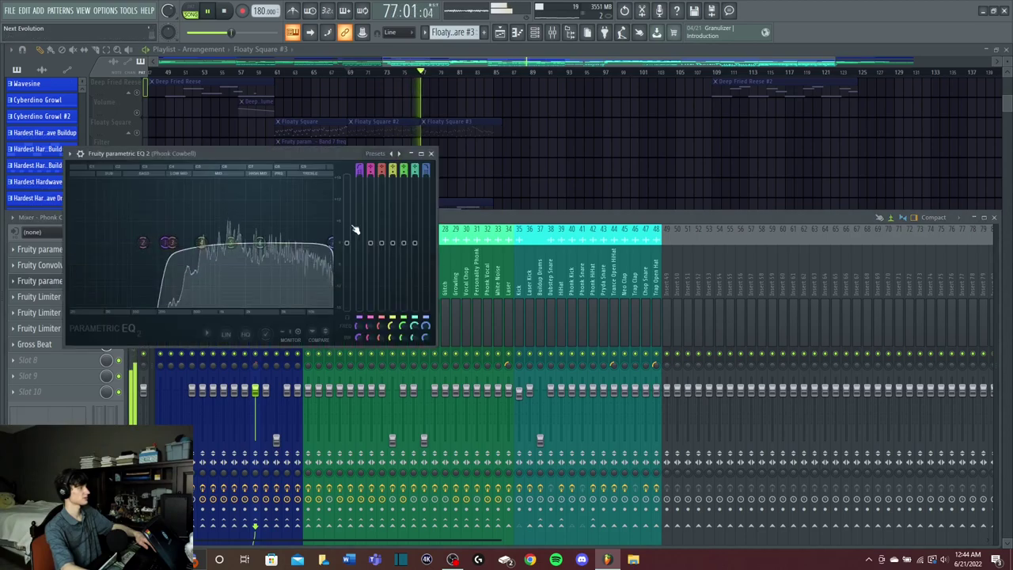
click(429, 153)
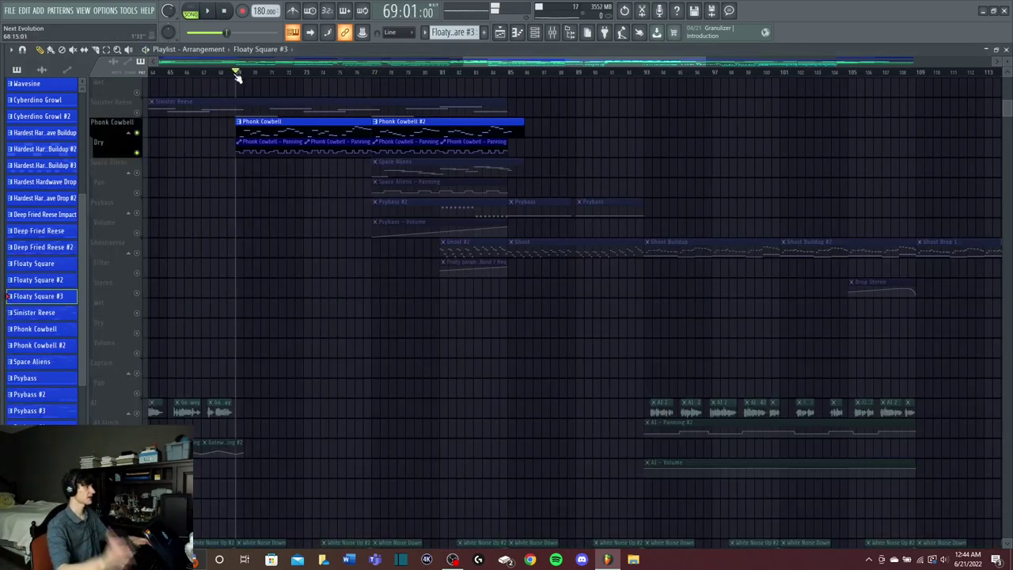
key(space)
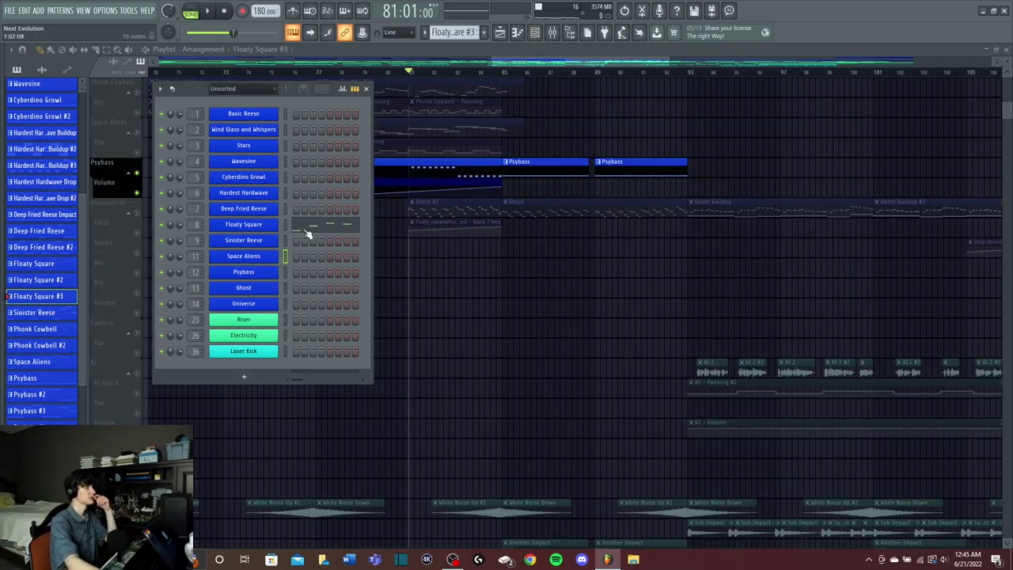
Step: Open Psybass in FLEX to view its Vici Bass preset, and play the soloed track from bar 85
click(255, 274)
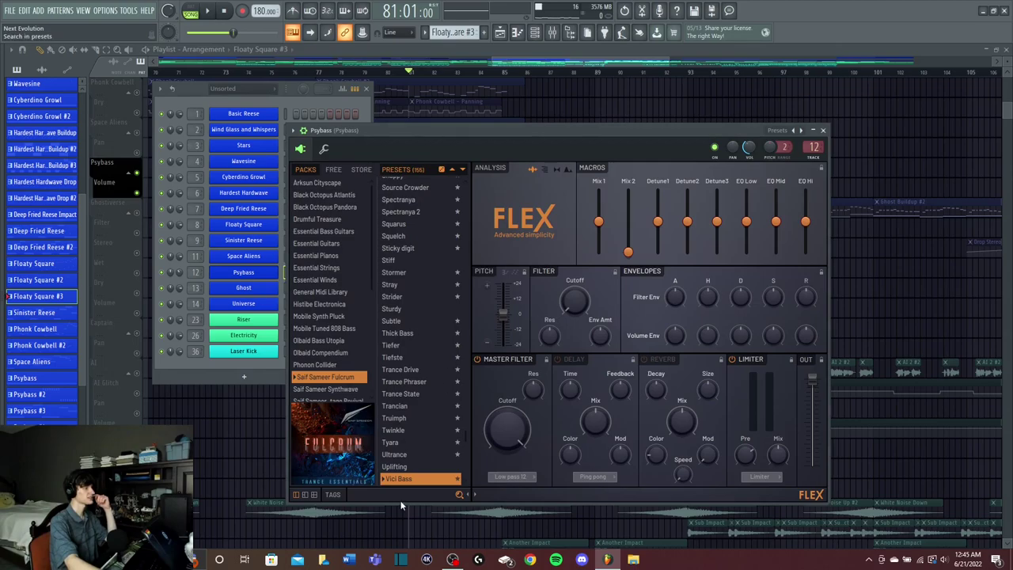
scroll(408, 463, down, 3)
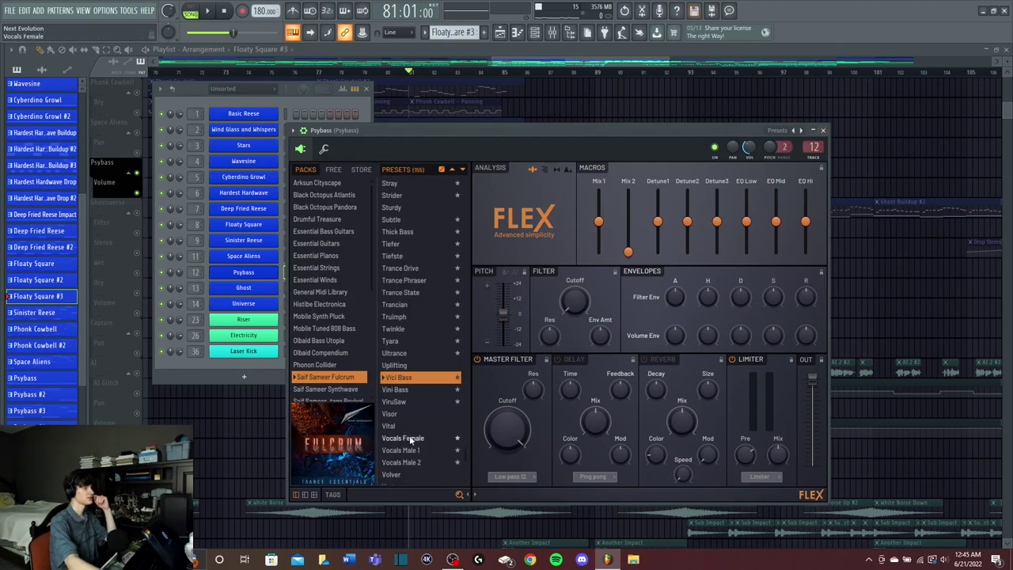
click(505, 72)
key(space)
scroll(509, 115, right, 4)
scroll(528, 81, down, 2)
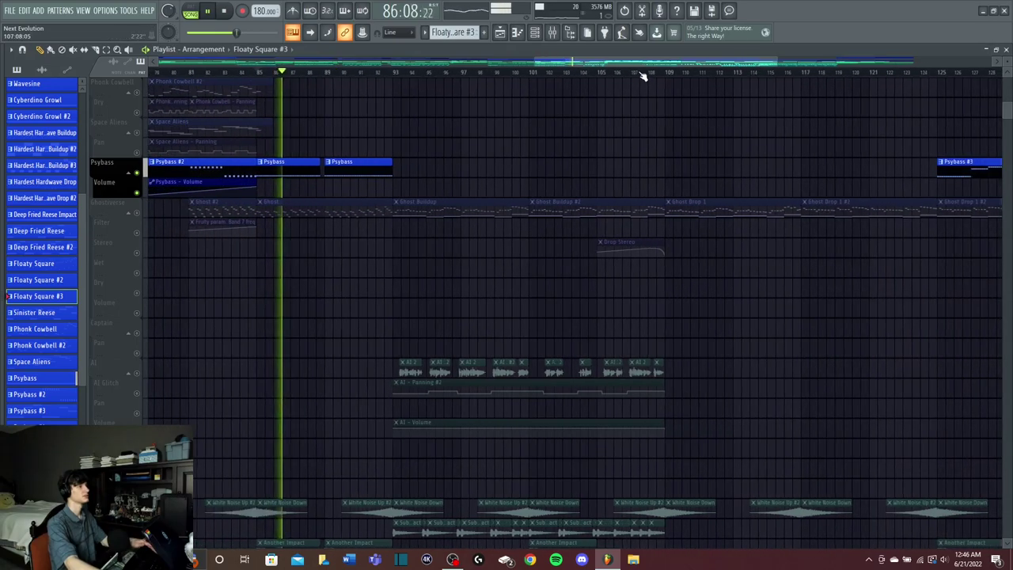
Step: Look through the riser, impact and vocal tracks around bar 85 during playback
drag(636, 63, 564, 63)
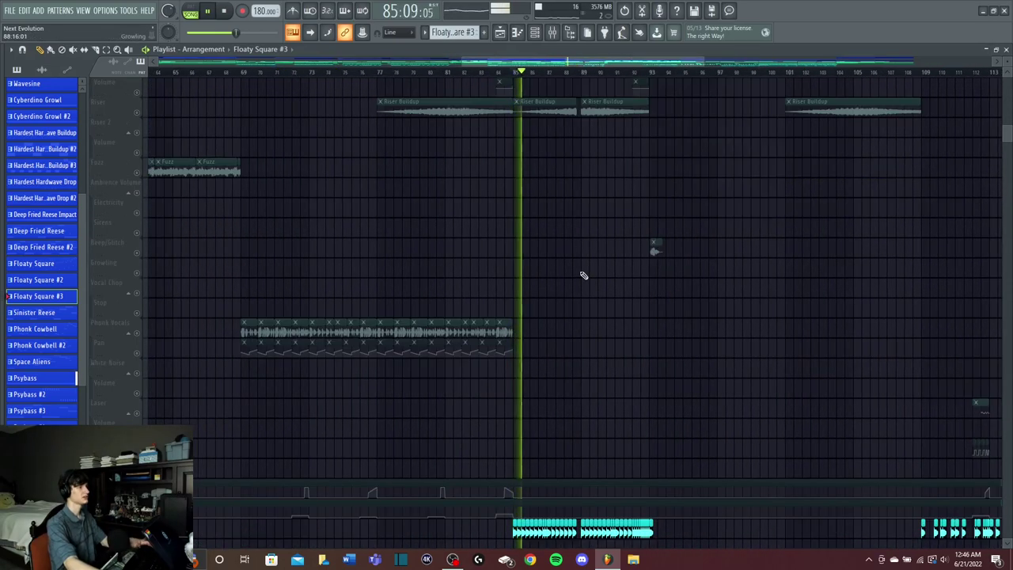
scroll(583, 276, up, 12)
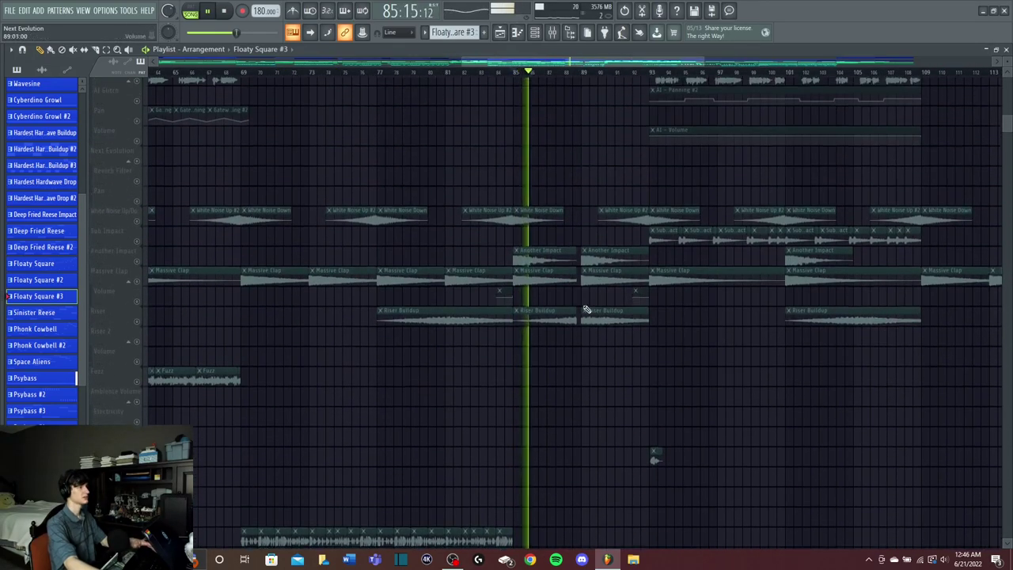
key(space)
key(space)
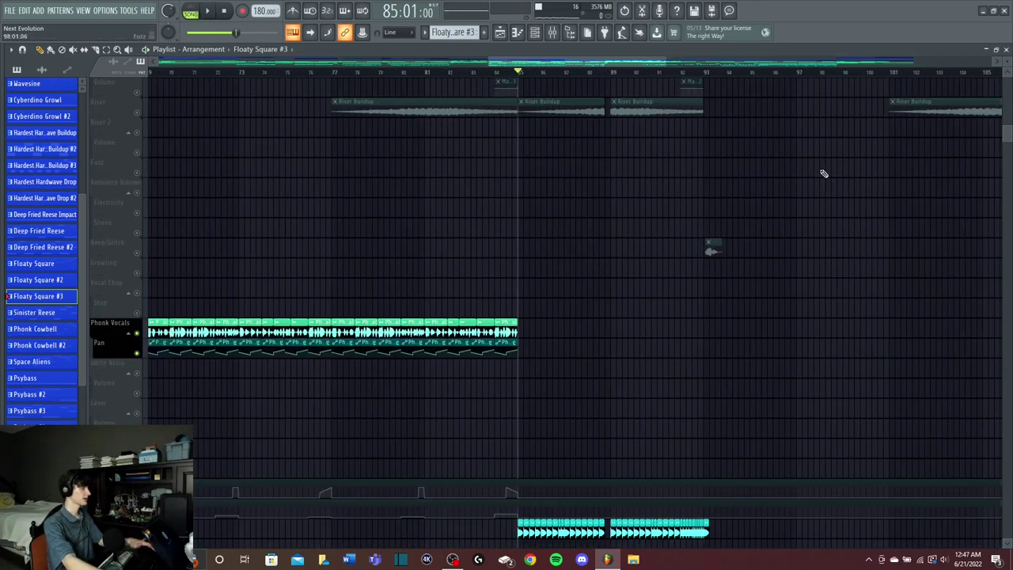
Step: Play the soloed Phonk Vocals from bar 77 and review SerumFX and Fruity Convolver on the Phonk Vocal insert
click(334, 73)
key(space)
scroll(421, 267, down, 1)
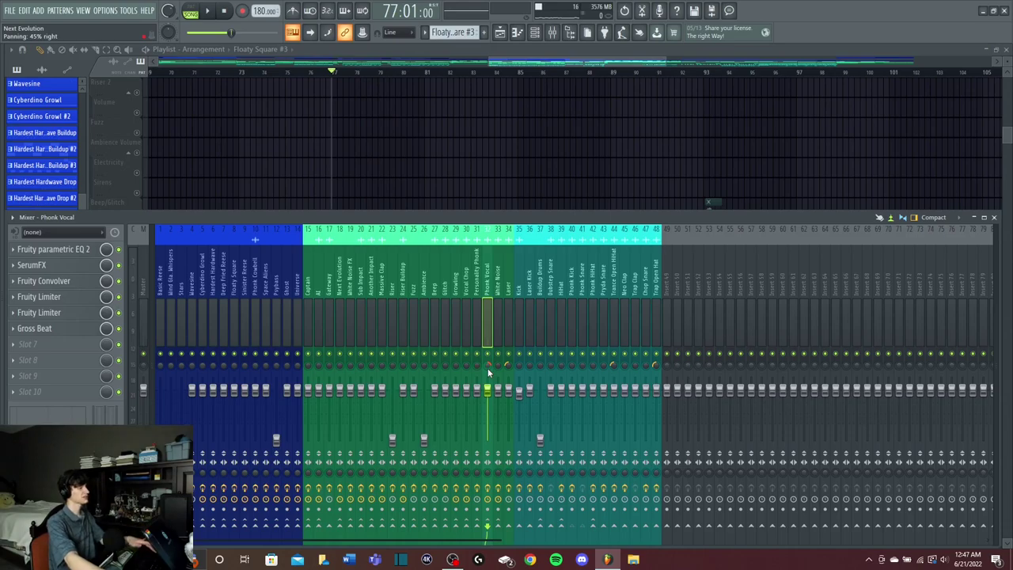
key(space)
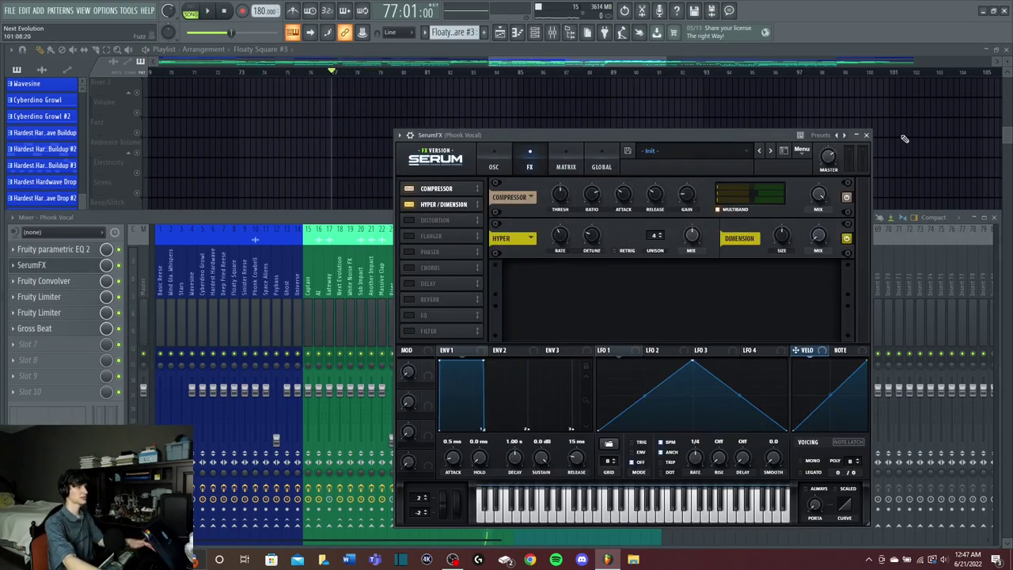
click(866, 135)
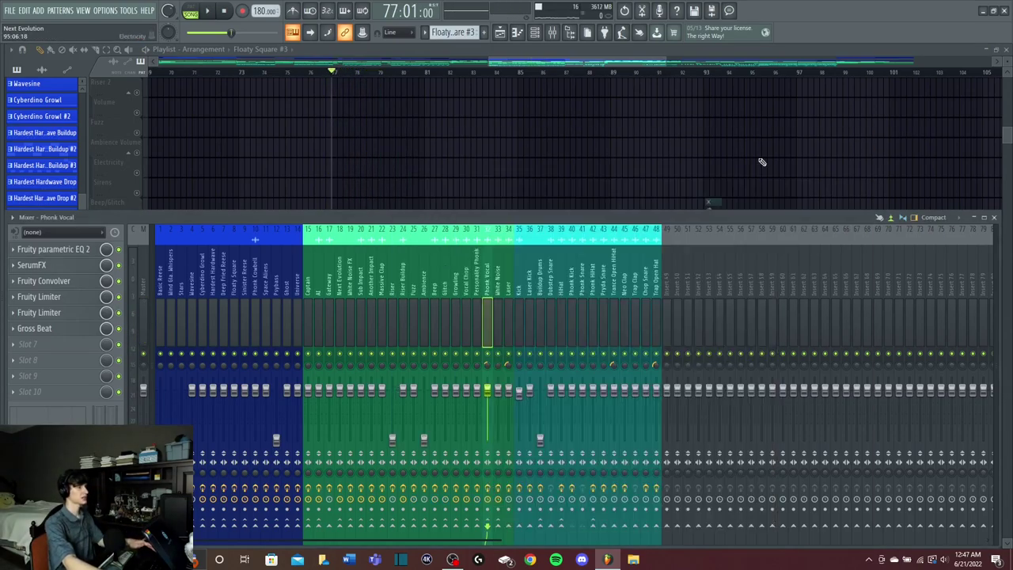
click(85, 284)
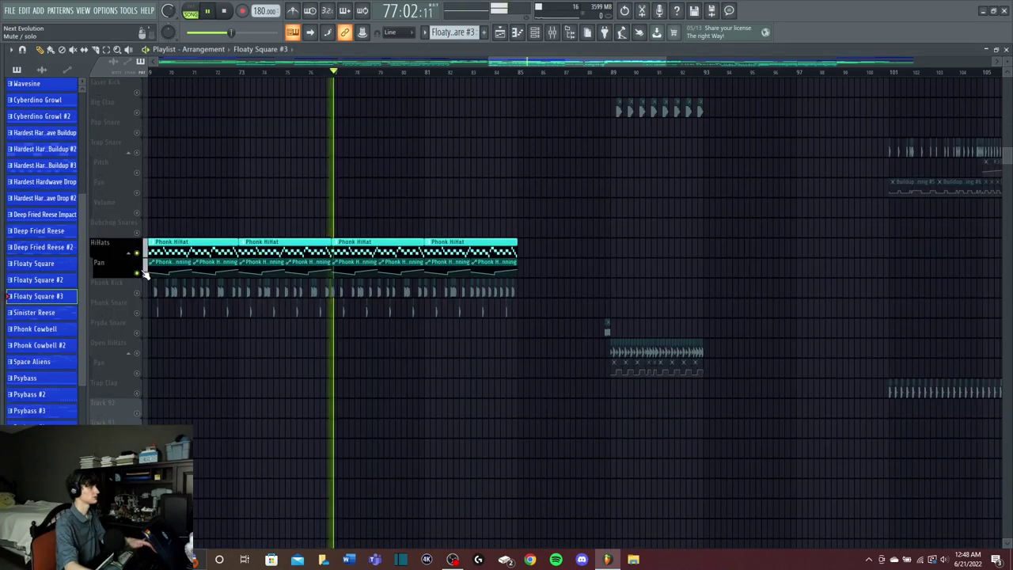
Step: Play the soloed Phonk hi-hats, kick and snare from bar 77 and check the Phonk Kick insert in the mixer
scroll(400, 78, down, 2)
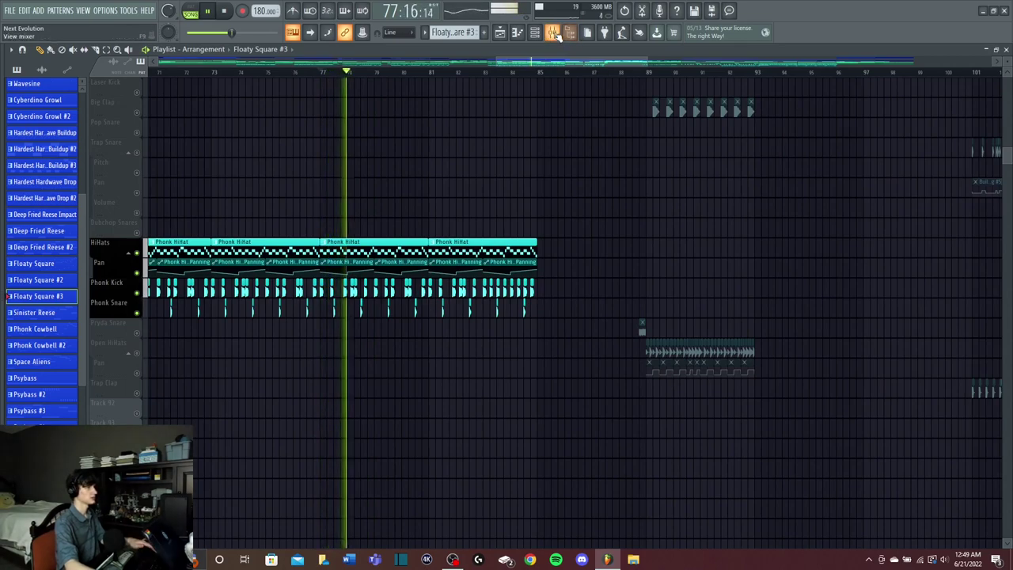
key(space)
key(F9)
click(573, 291)
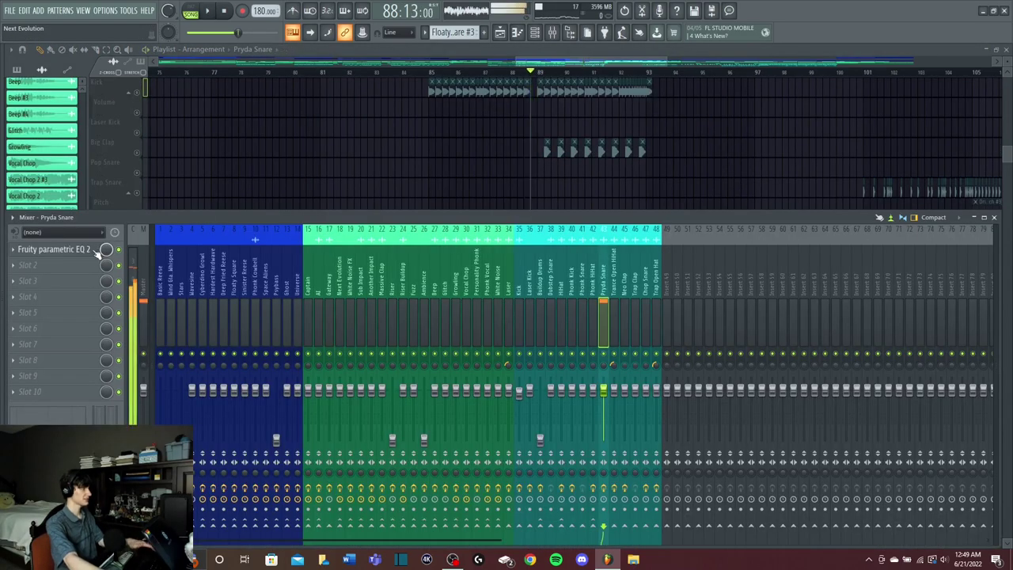
Step: View the Pryda Snare insert's parametric EQ, and unsolo Open HiHats to play all tracks from bar 89
click(83, 252)
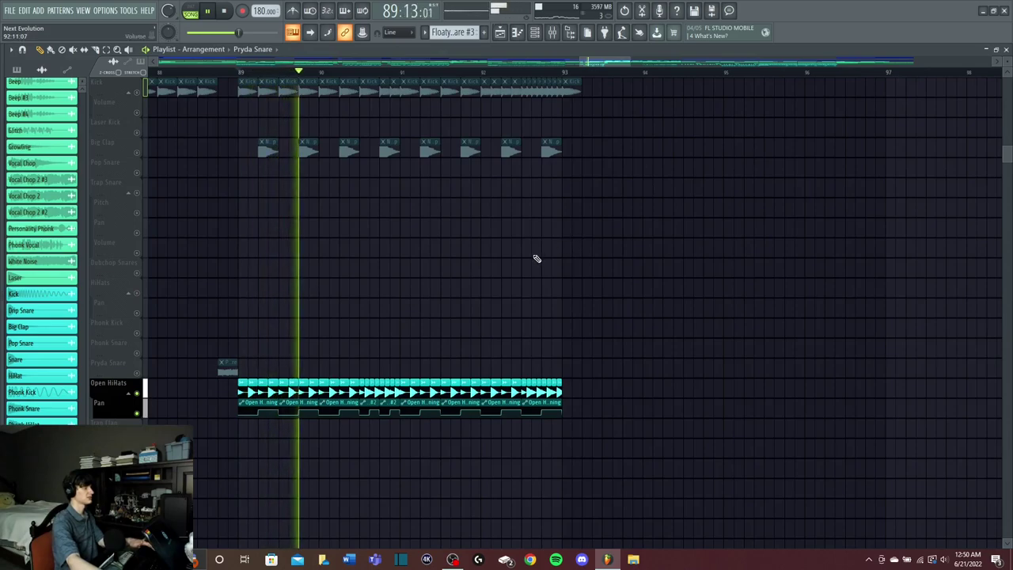
key(space)
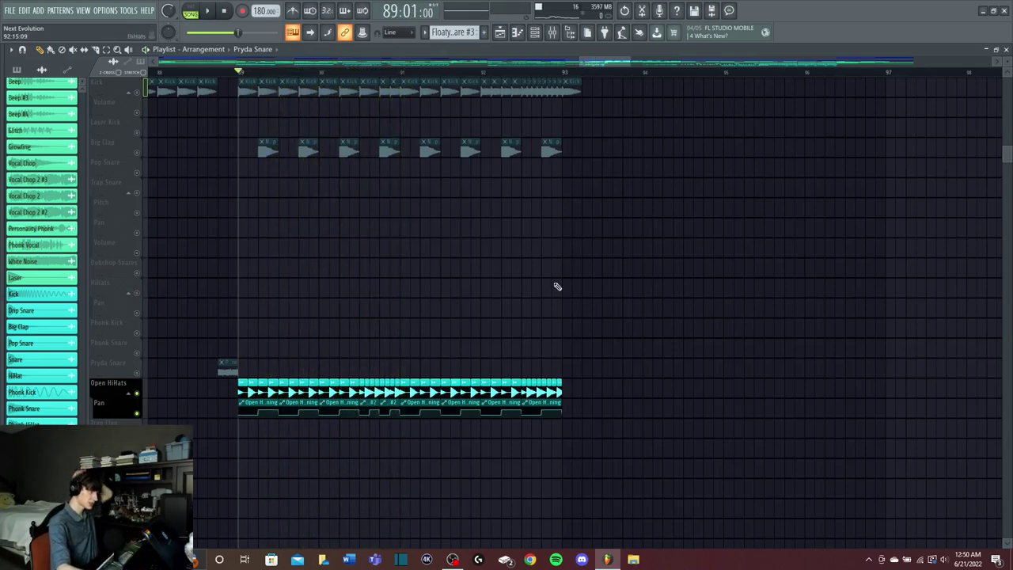
ctrl+click(136, 393)
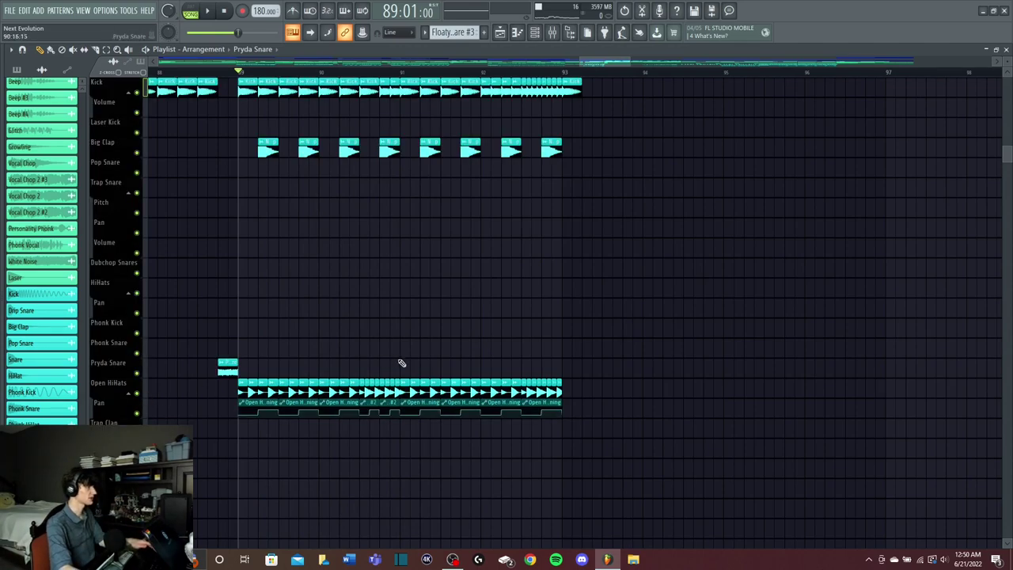
key(space)
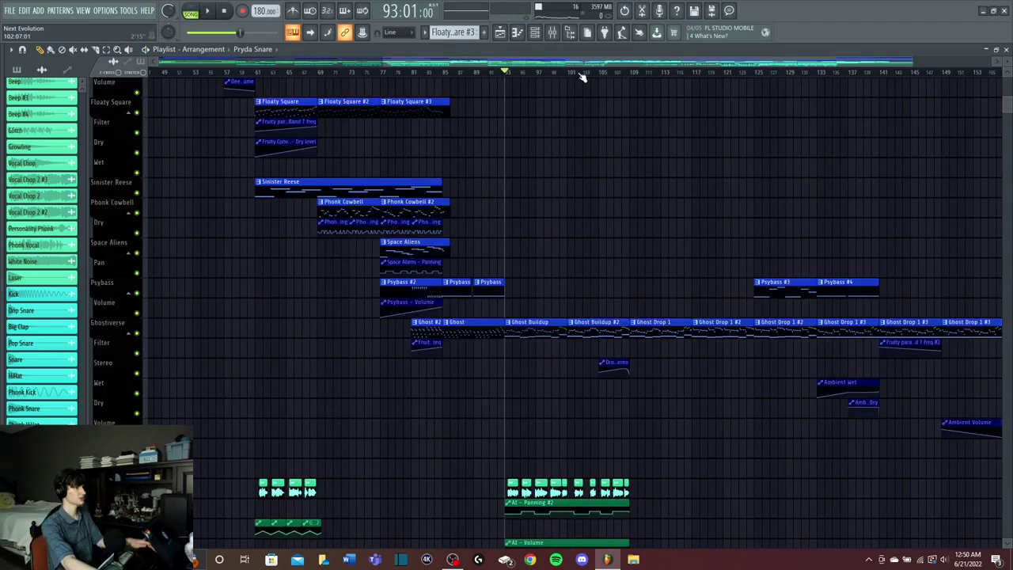
Step: Bring the Ghost Buildup and Ghost Drop patterns into view and play the arrangement from bar 93
drag(646, 63, 719, 66)
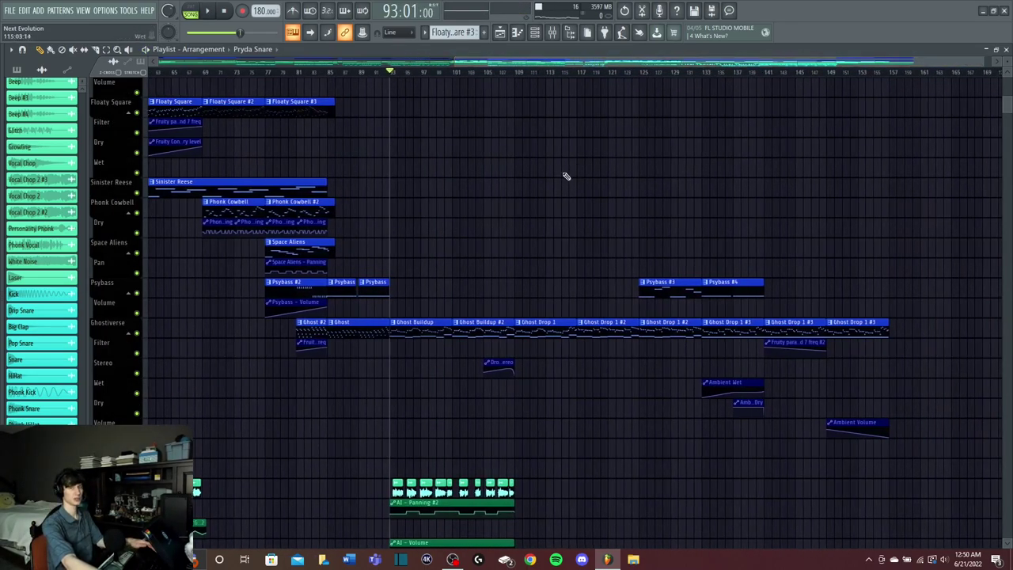
key(space)
scroll(478, 226, up, 1)
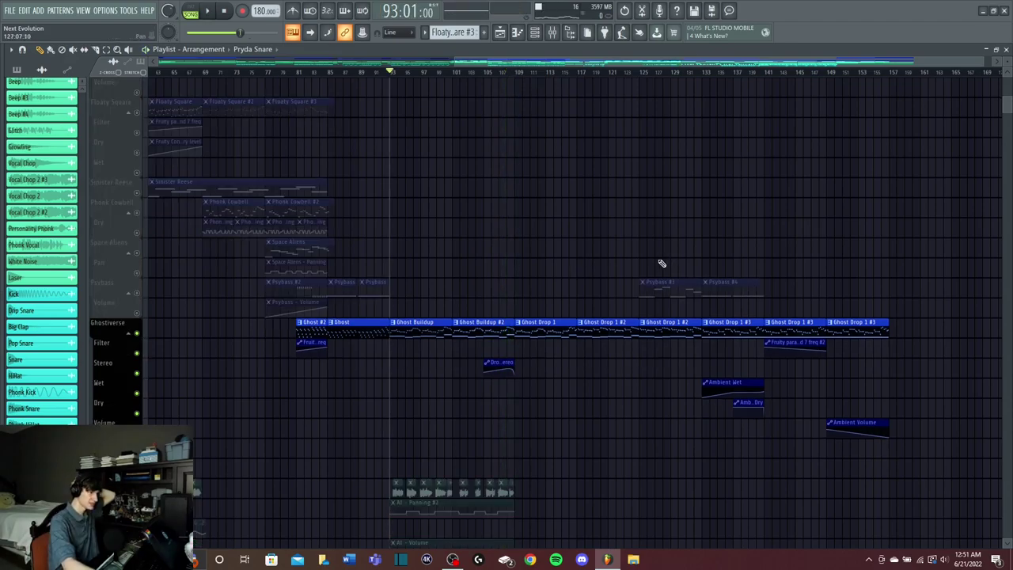
Step: Stop playback and review the Ghost lead's effects, global Chaos settings and oscillator A coarse pitch modulation
scroll(629, 397, down, 4)
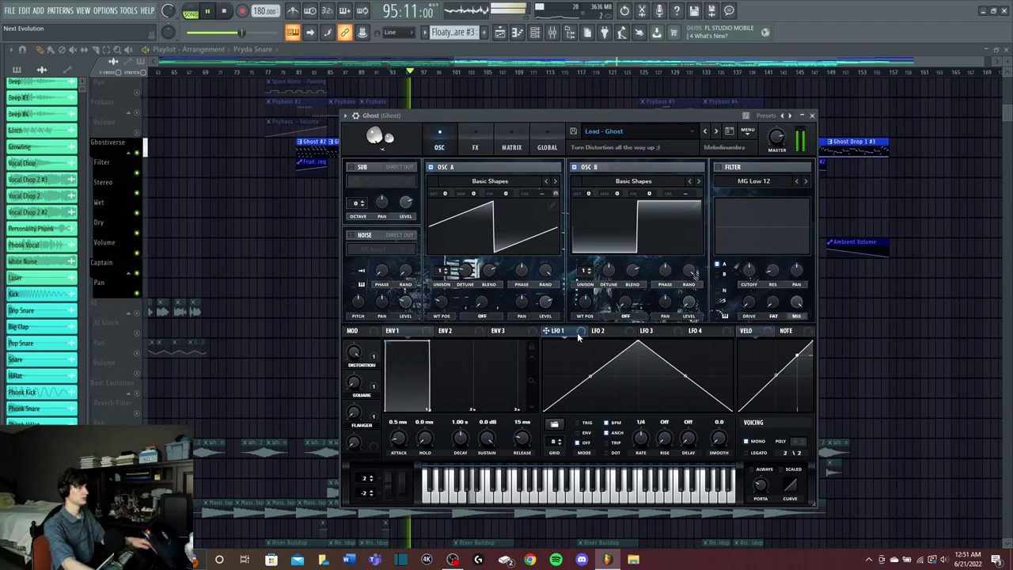
key(space)
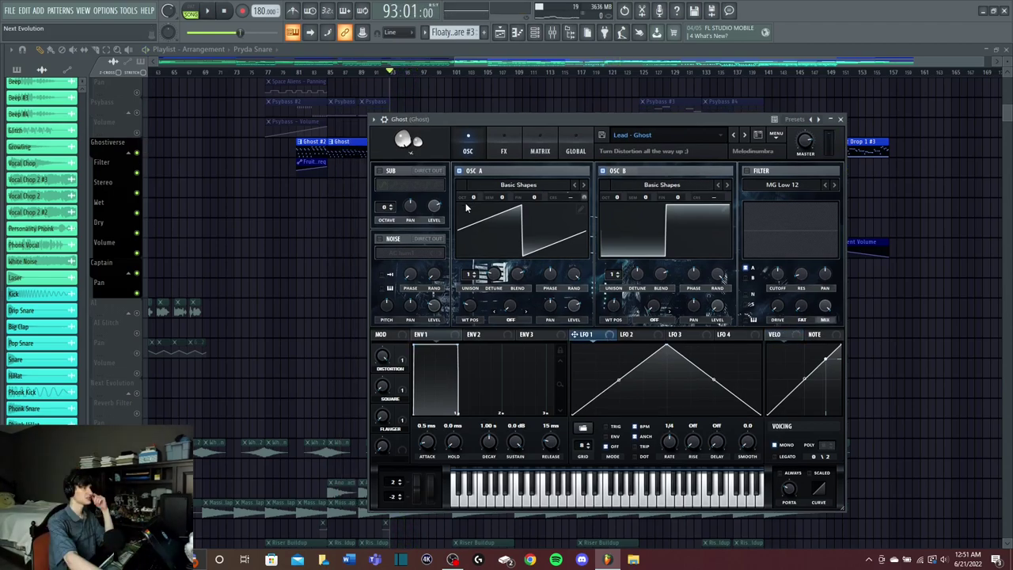
click(499, 151)
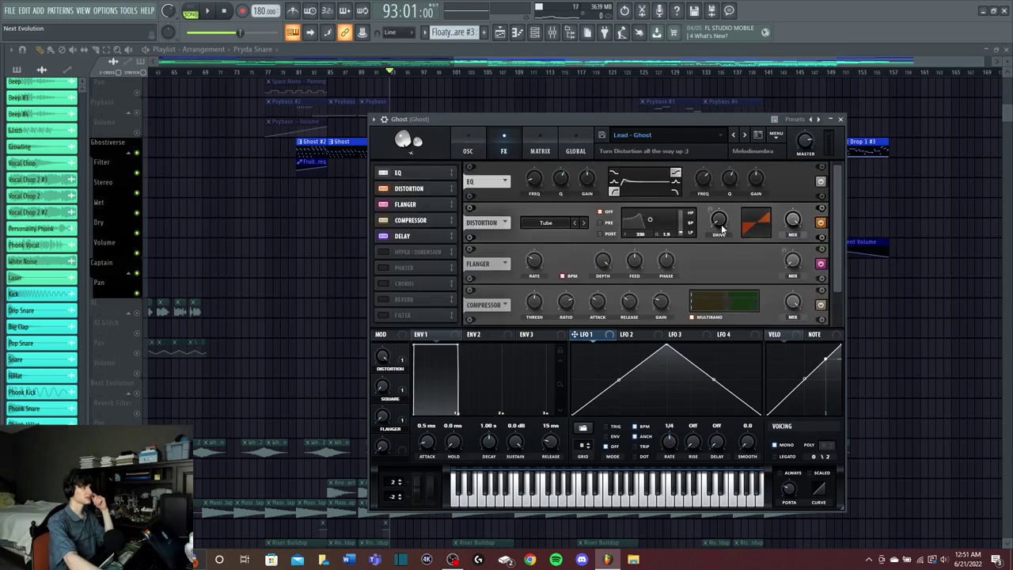
click(576, 150)
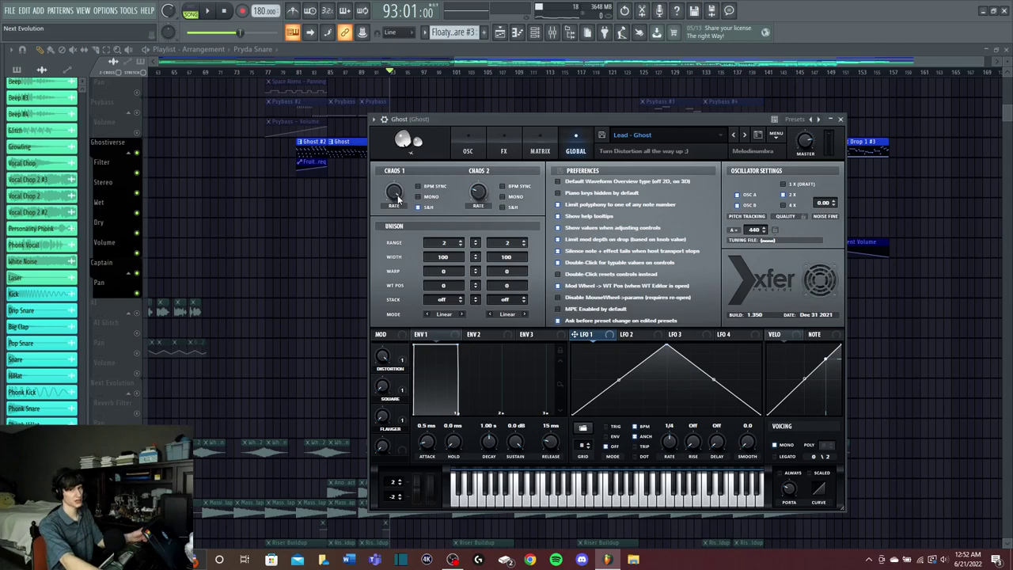
click(475, 150)
mouse_move(564, 197)
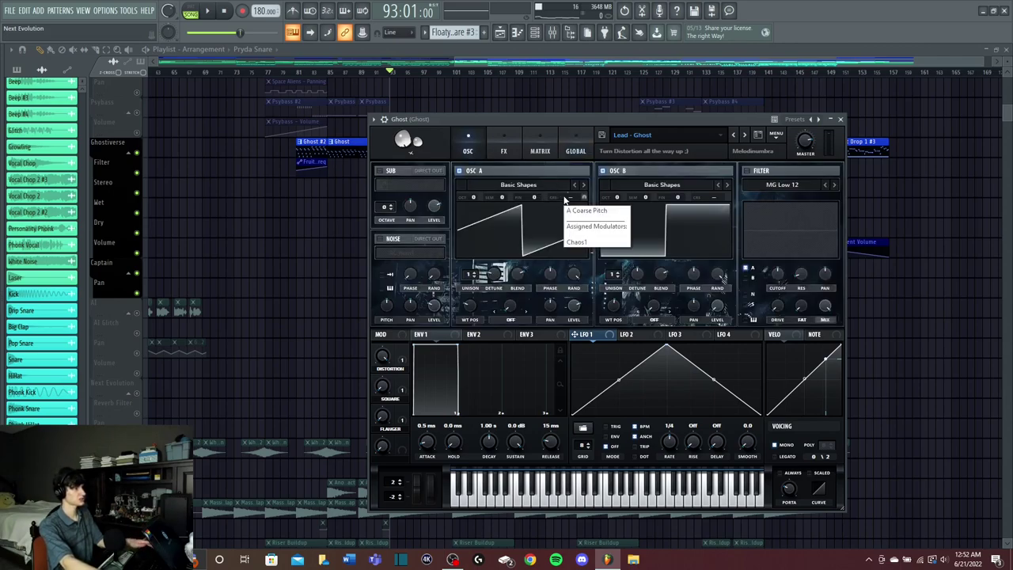
Step: Set the output of the Chaos1 to A CoarsePit modulation to maximum in the Ghost matrix and play from bar 93
click(540, 150)
click(503, 150)
click(541, 150)
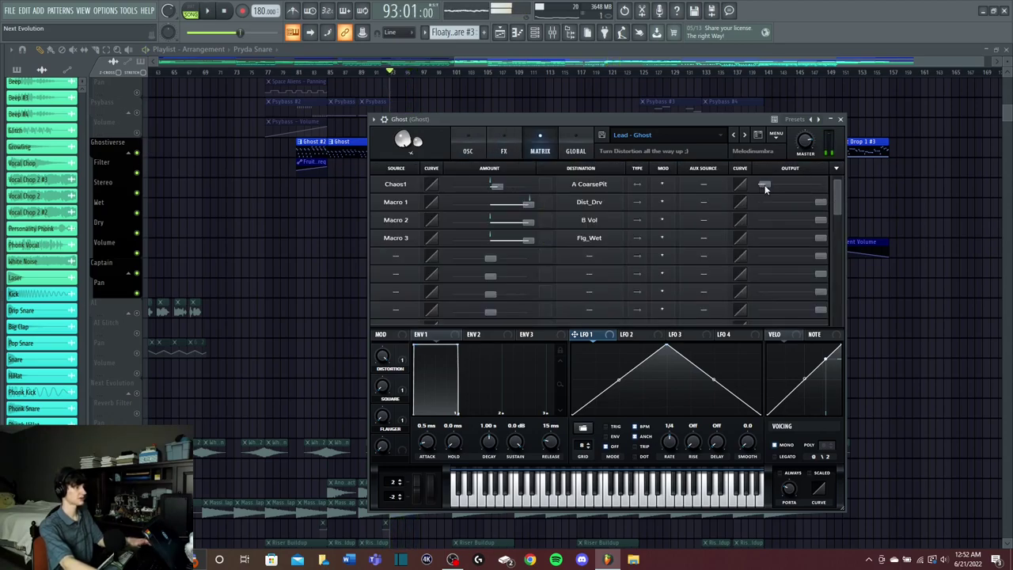
drag(765, 188, 824, 185)
key(space)
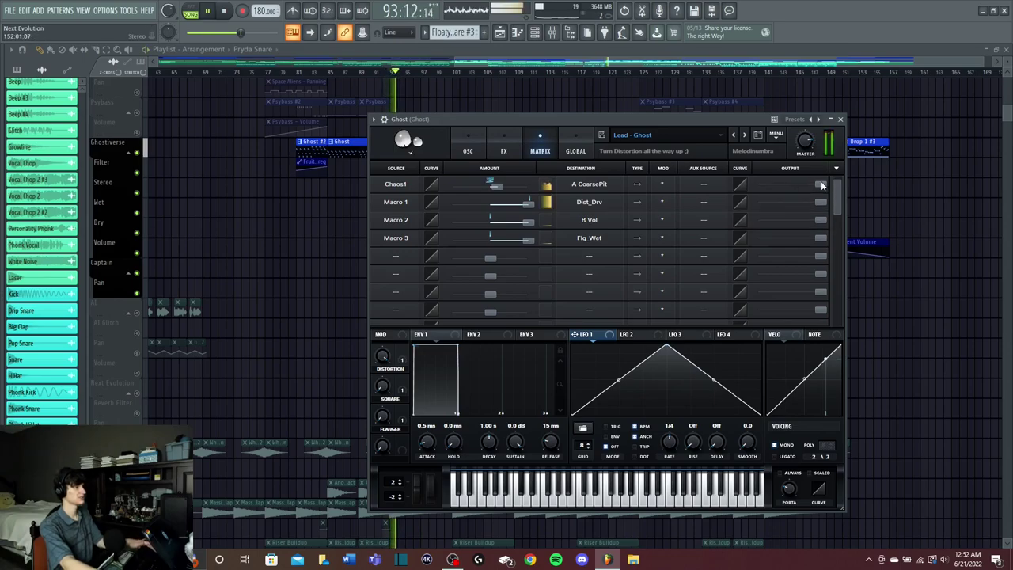
key(space)
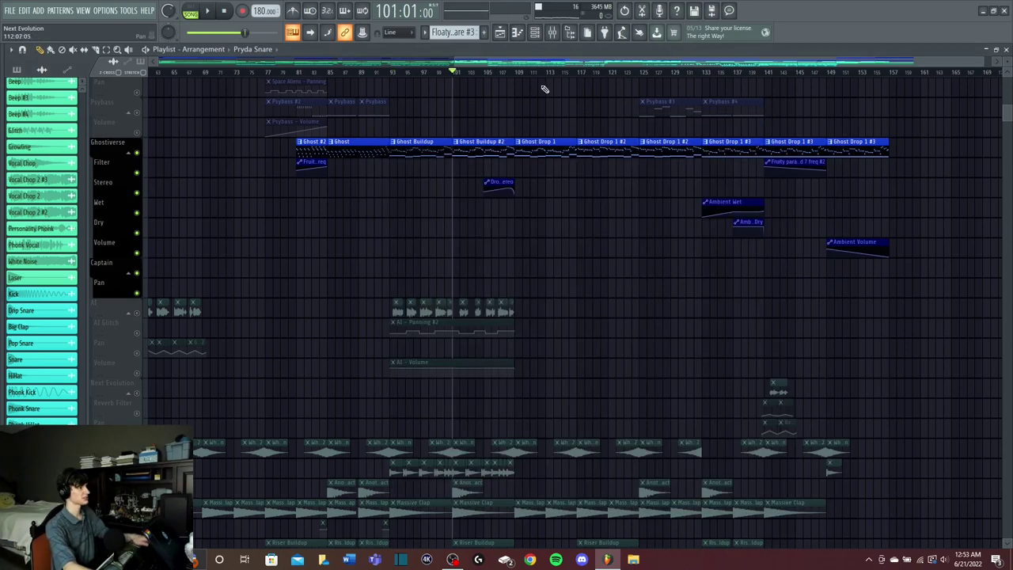
Step: Review Fruity Convolver and ValhallaSupermassive on the Universe mixer insert
click(554, 33)
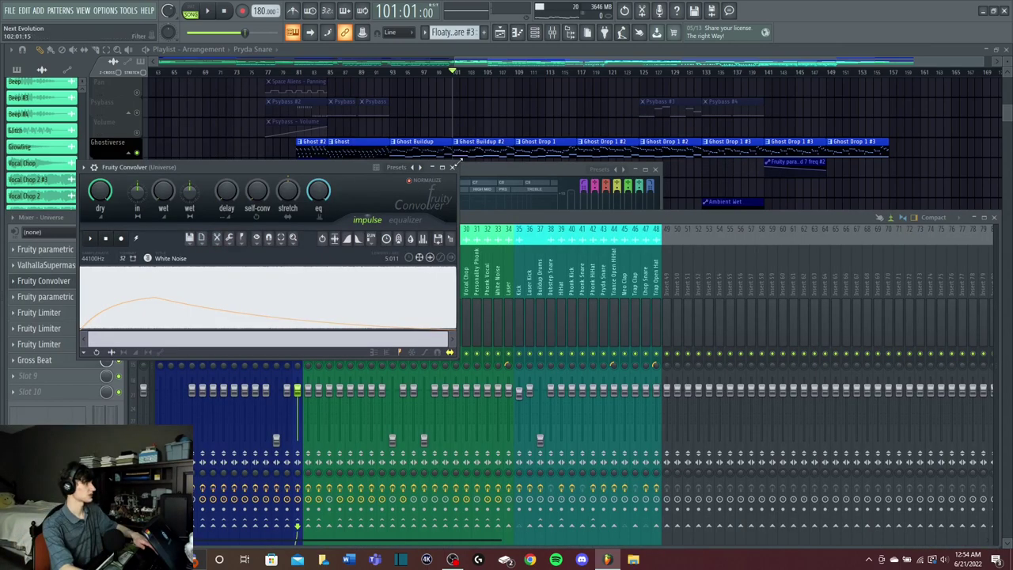
click(453, 167)
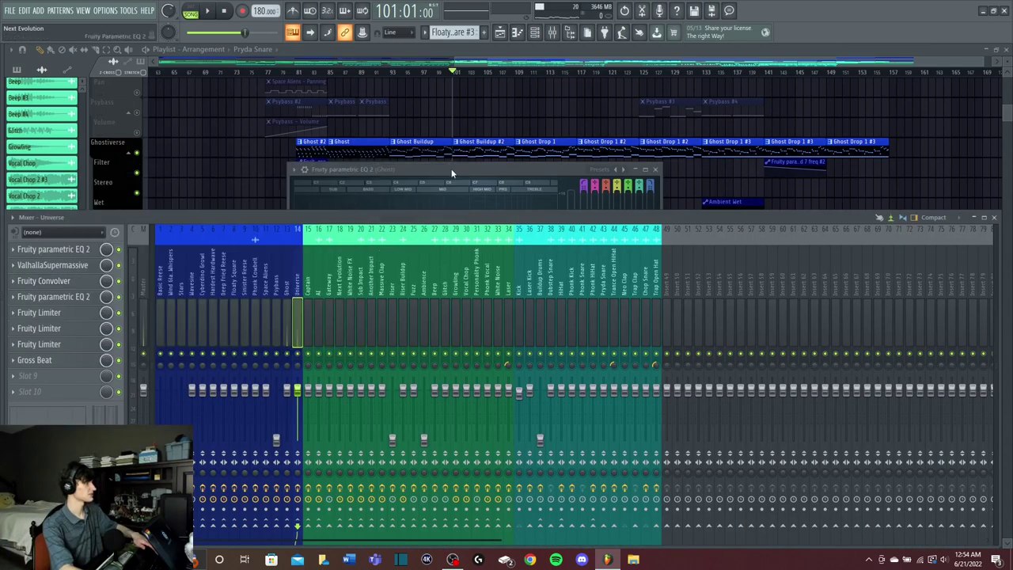
click(88, 266)
click(535, 196)
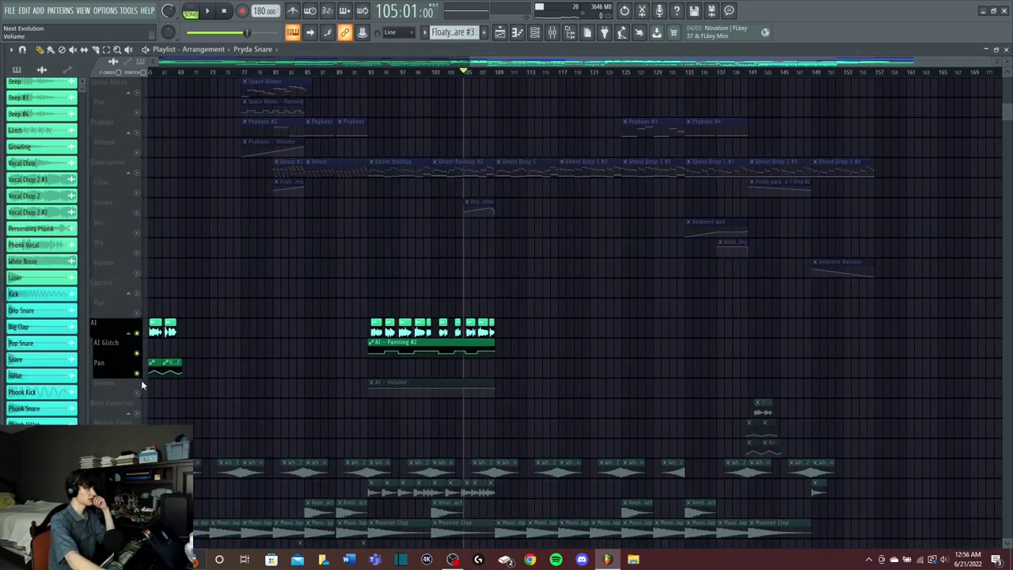
Step: Enable the AI Volume track beside the soloed AI tracks and play the soloed buildup parts, including Trap Snare
click(139, 394)
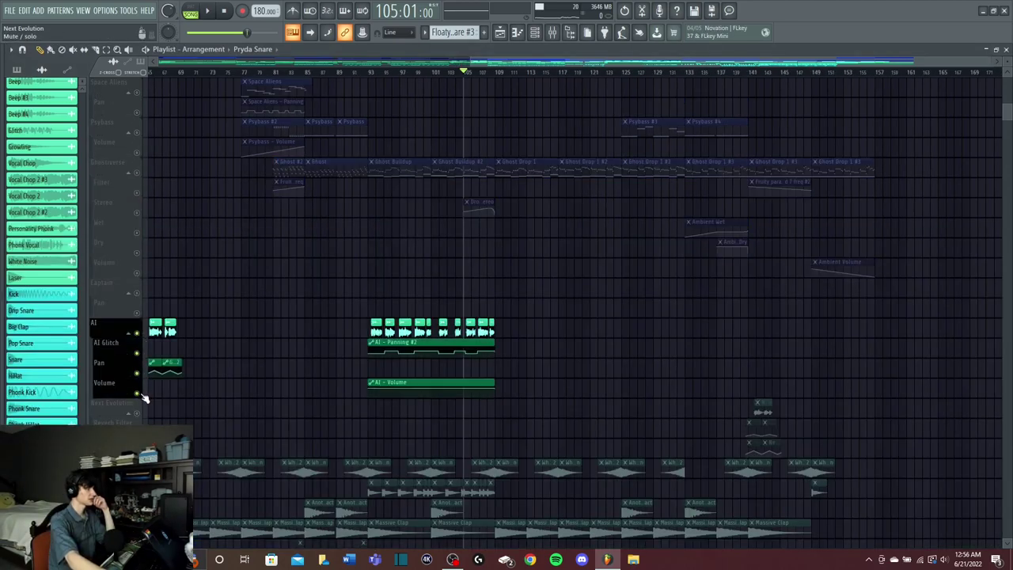
key(space)
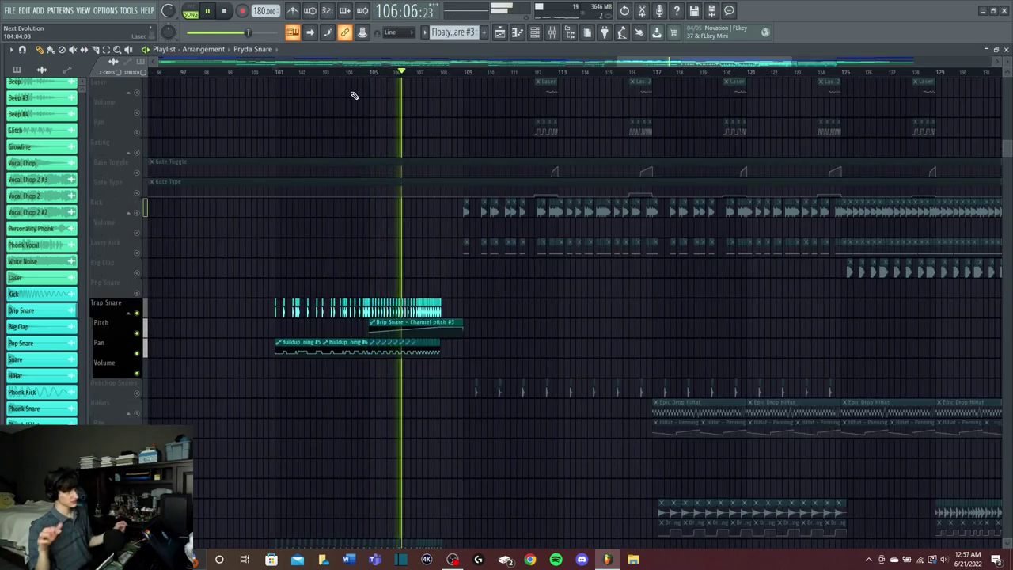
key(space)
click(372, 73)
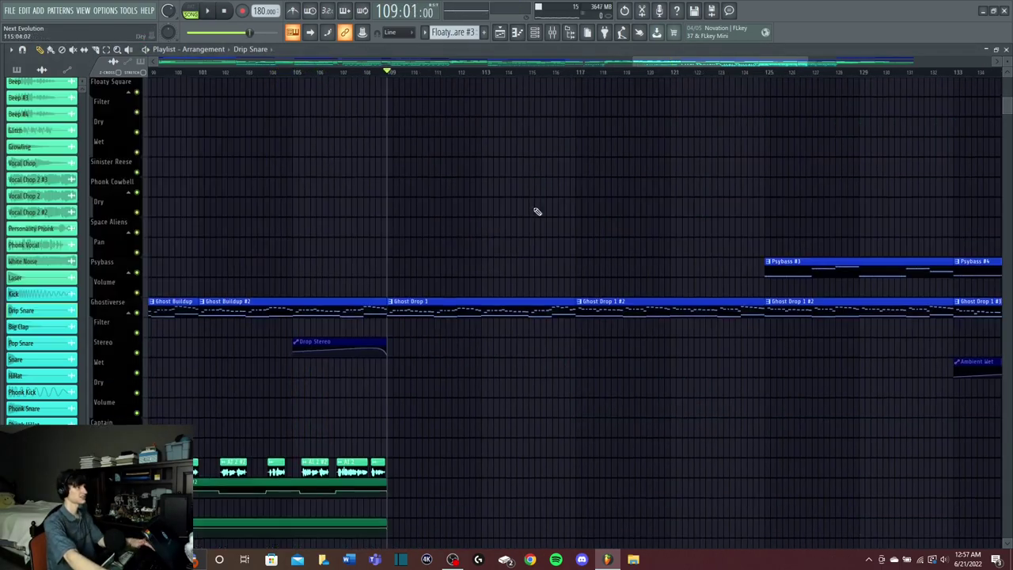
Step: Play the full arrangement from bar 109 and look over the Deep Fried Reese, Psybass and Ghost Drop patterns
scroll(531, 222, up, 4)
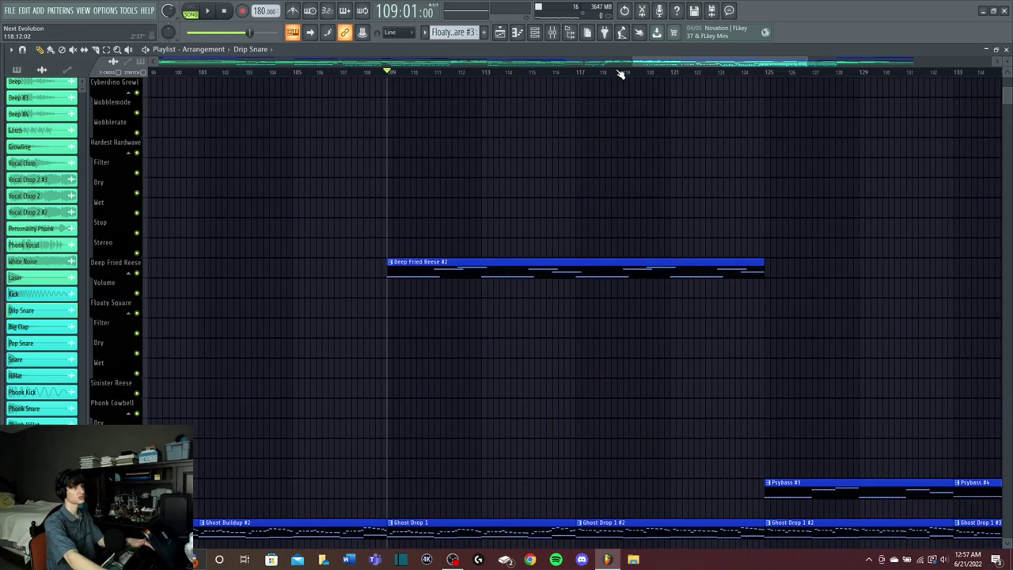
scroll(634, 75, down, 4)
scroll(781, 248, down, 5)
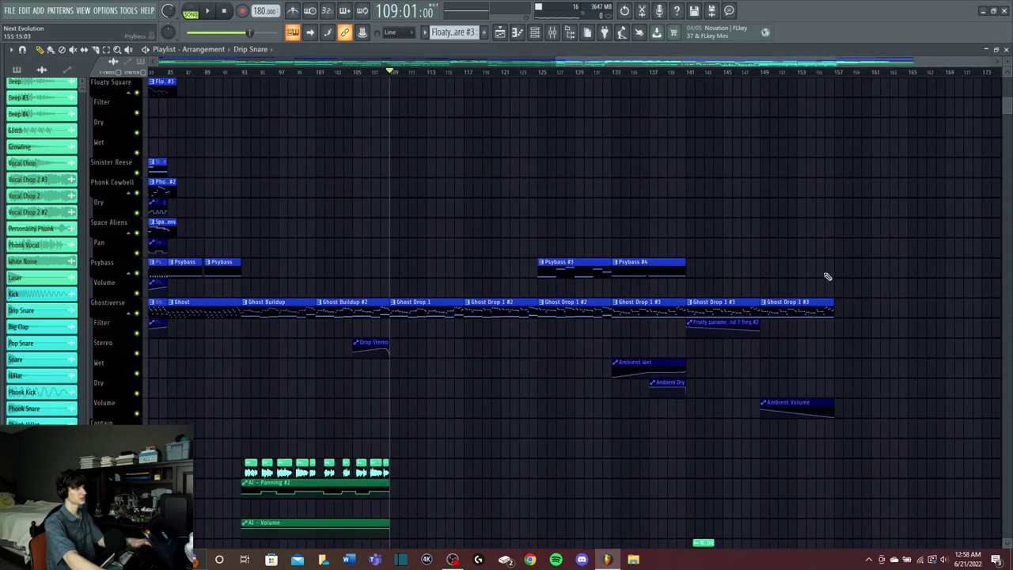
key(space)
scroll(512, 335, up, 4)
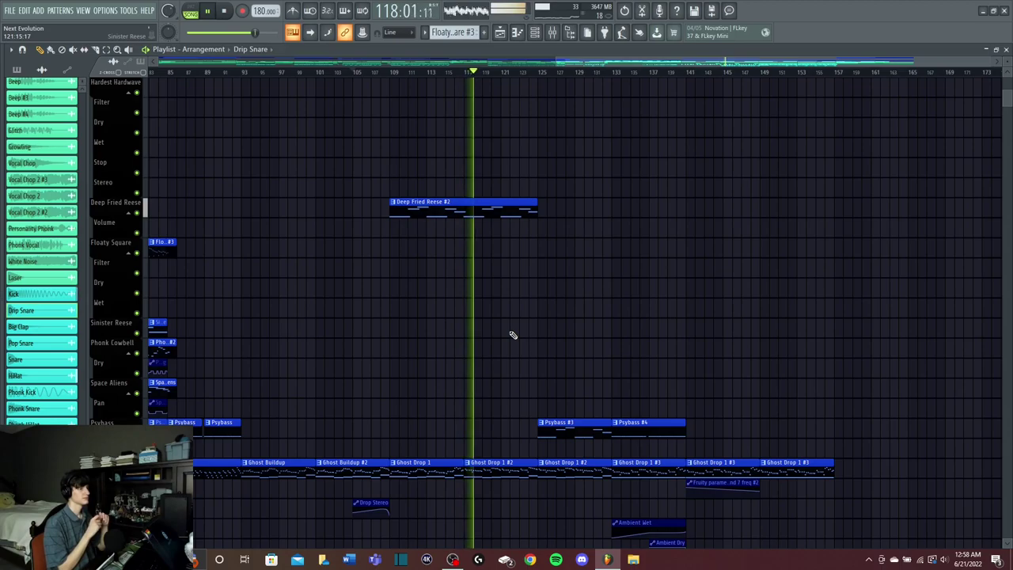
scroll(629, 321, down, 10)
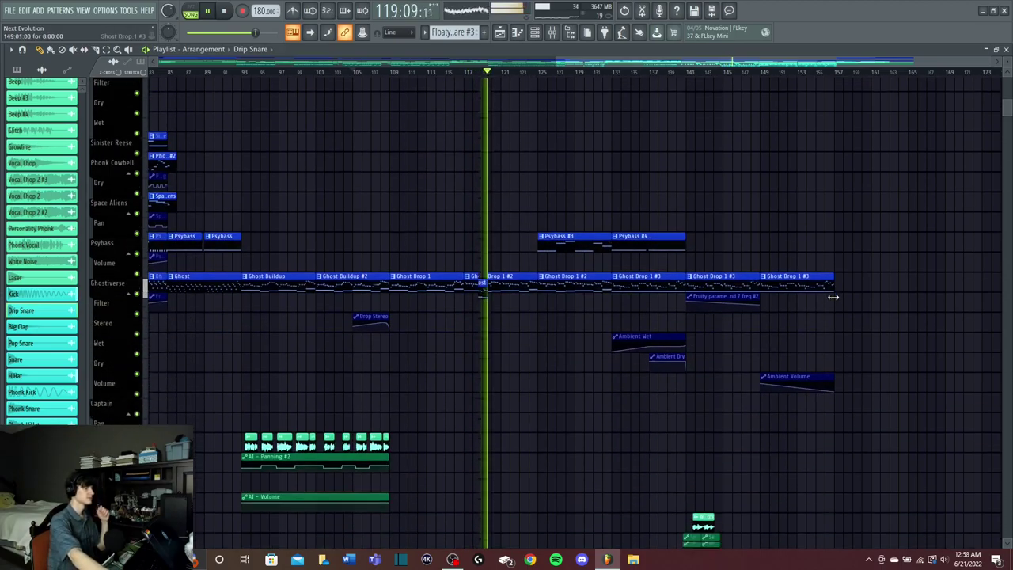
Step: Look over the drop's laser, gating, kick, clap, snare and hi-hat tracks while the arrangement plays
scroll(871, 316, down, 12)
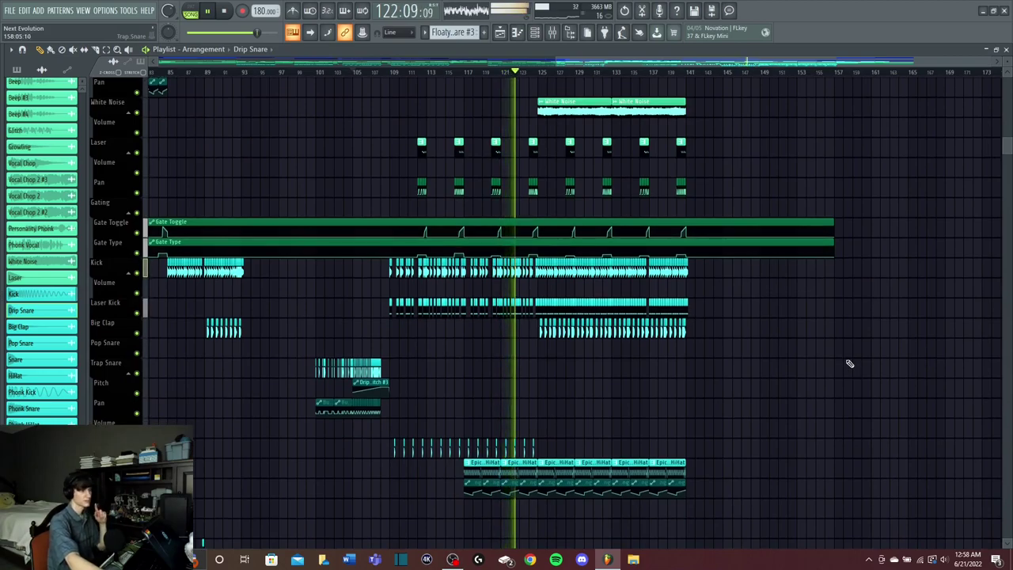
scroll(843, 366, down, 2)
scroll(840, 365, down, 10)
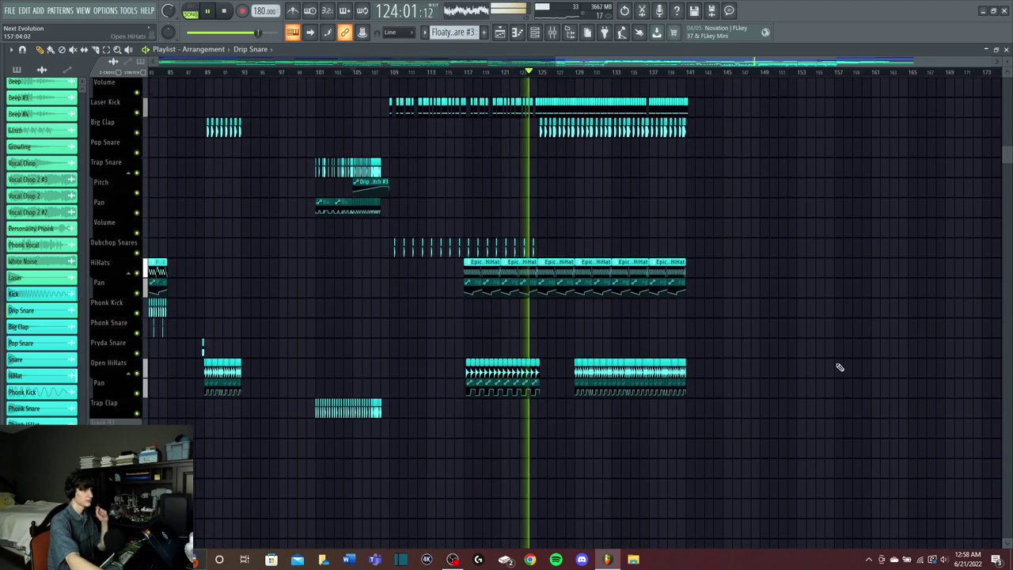
scroll(819, 387, up, 3)
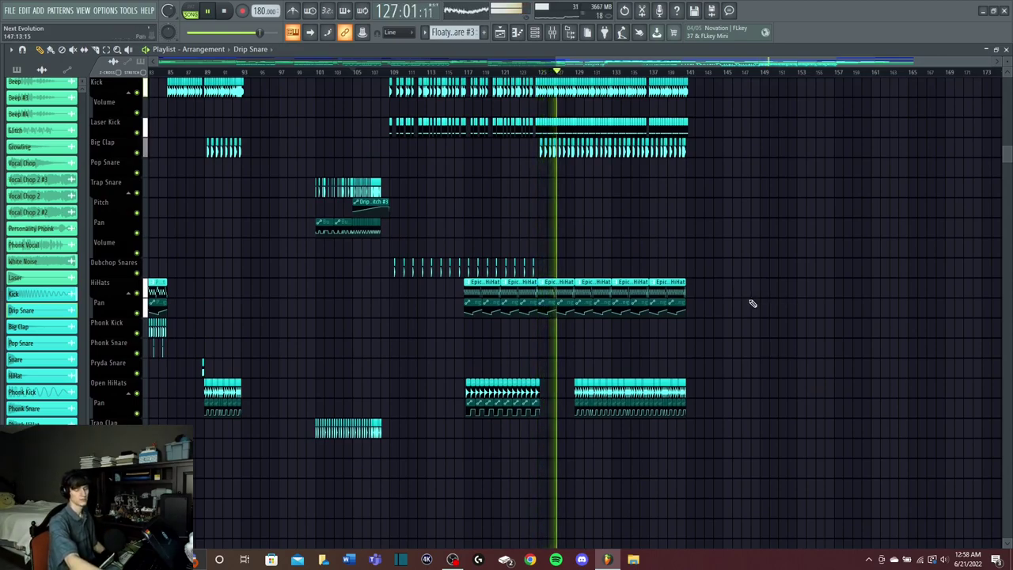
scroll(753, 303, up, 2)
scroll(751, 319, down, 2)
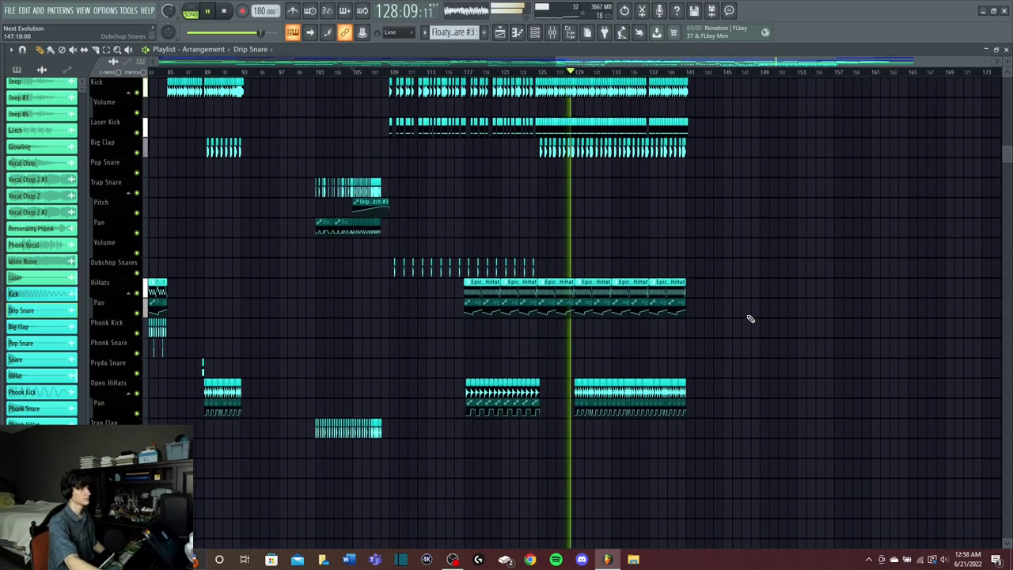
scroll(750, 320, up, 4)
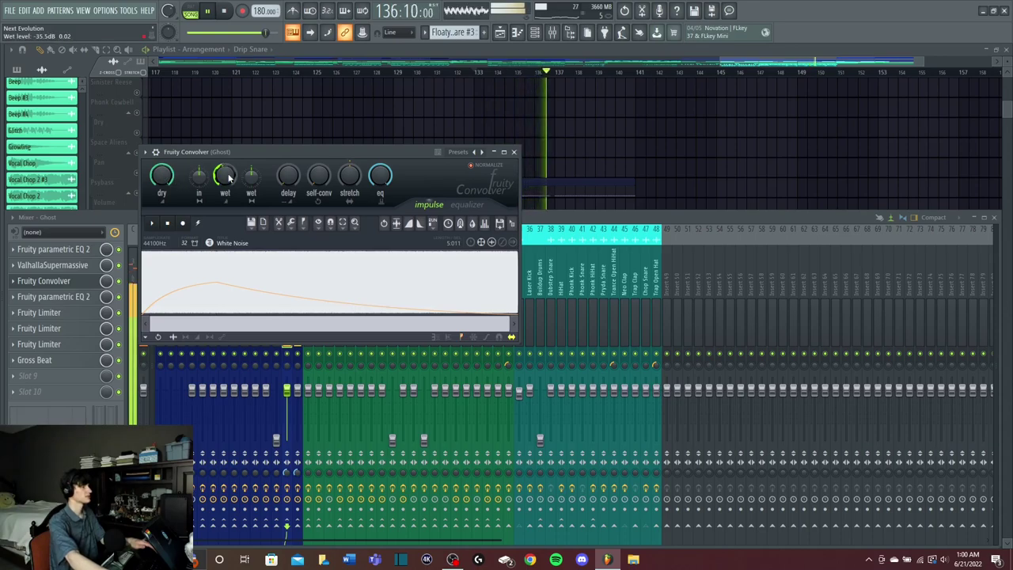
Step: Watch the Fruity Convolver wet level on the Ghost insert during playback, and close the plugin and mixer
drag(348, 148, 800, 269)
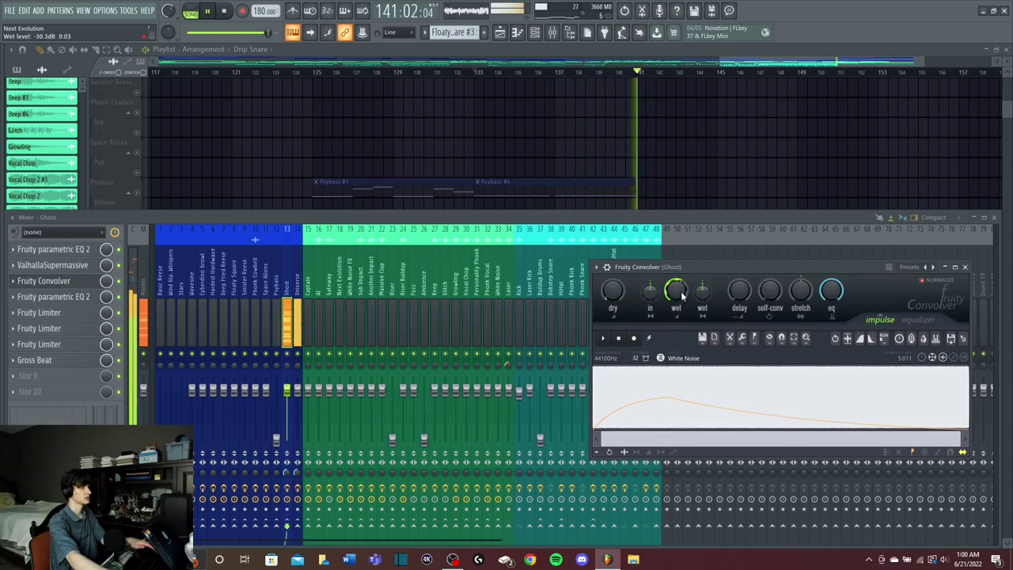
drag(708, 272, 652, 287)
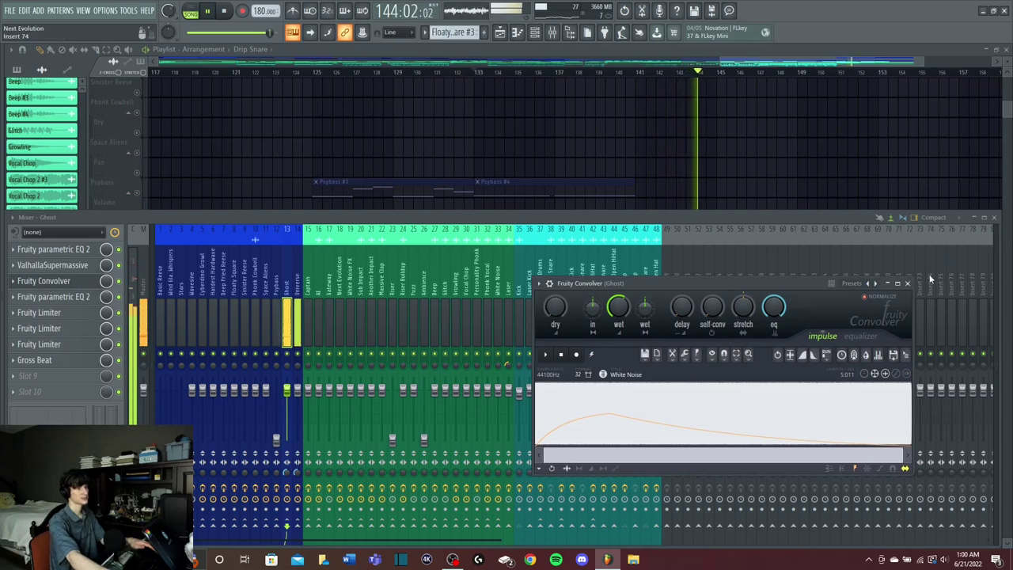
click(908, 283)
click(995, 217)
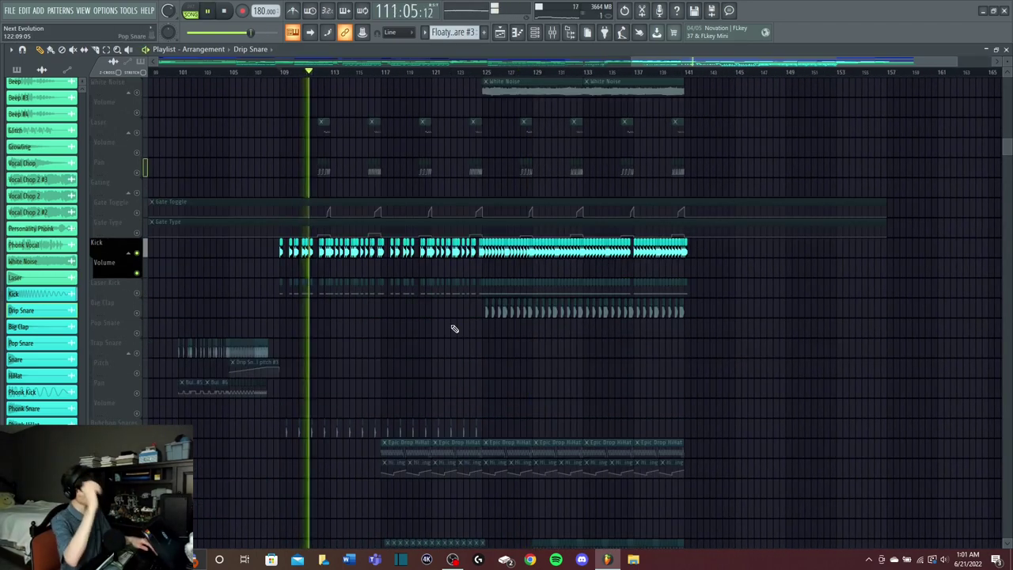
Step: Play Kick together with Laser Kick from bar 109, and mute Kick to hear Laser Kick alone
key(space)
click(138, 293)
key(space)
key(space)
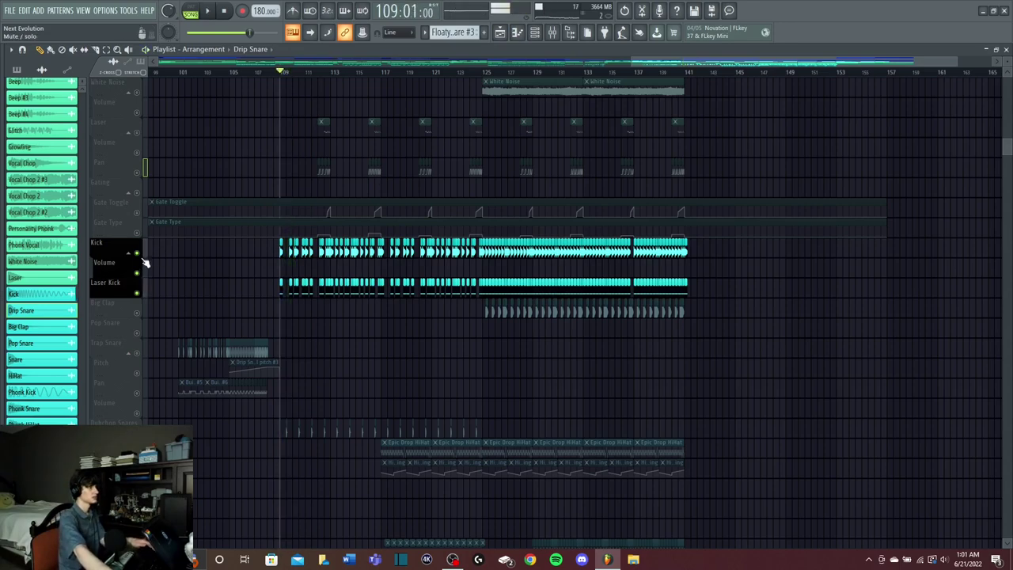
click(137, 253)
key(space)
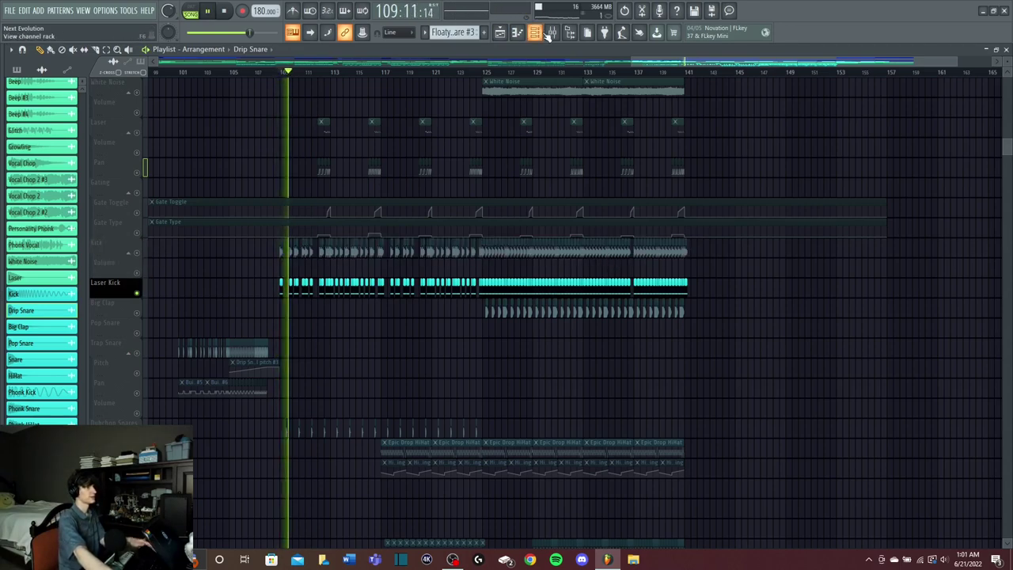
Step: Inspect the Laser Kick channel's synth patch, switching oscillator A off and back on to compare the sound
key(F6)
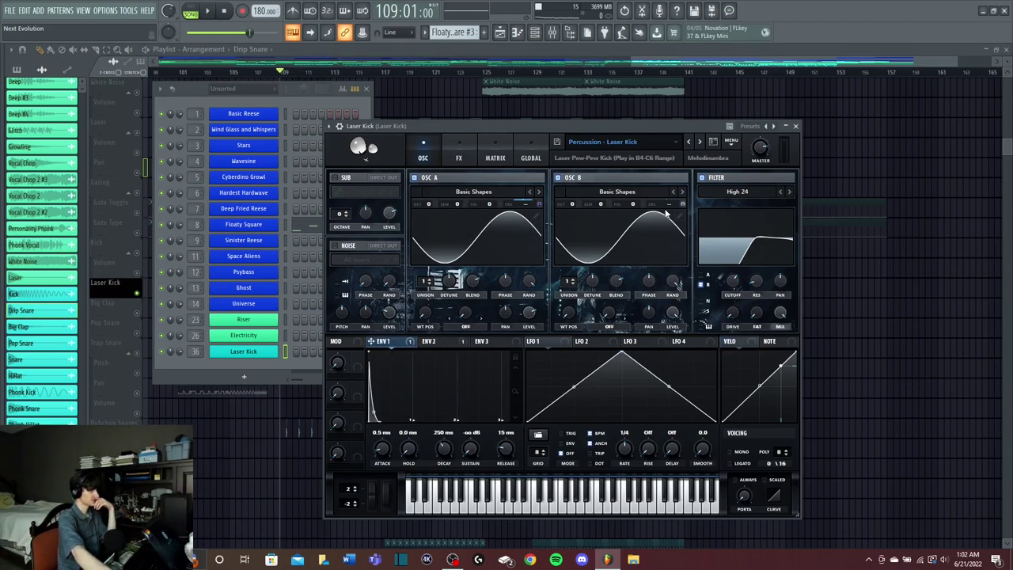
click(414, 178)
click(414, 178)
key(space)
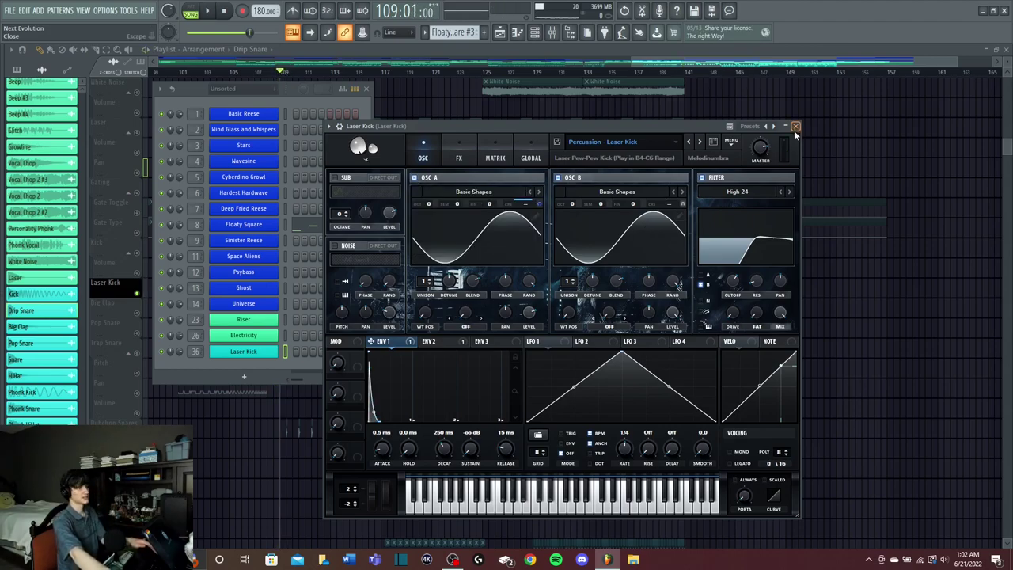
Step: Check the Laser Kick insert's effects in the mixer, and unmute Kick to play both kicks from bar 109
click(502, 33)
click(534, 33)
click(552, 34)
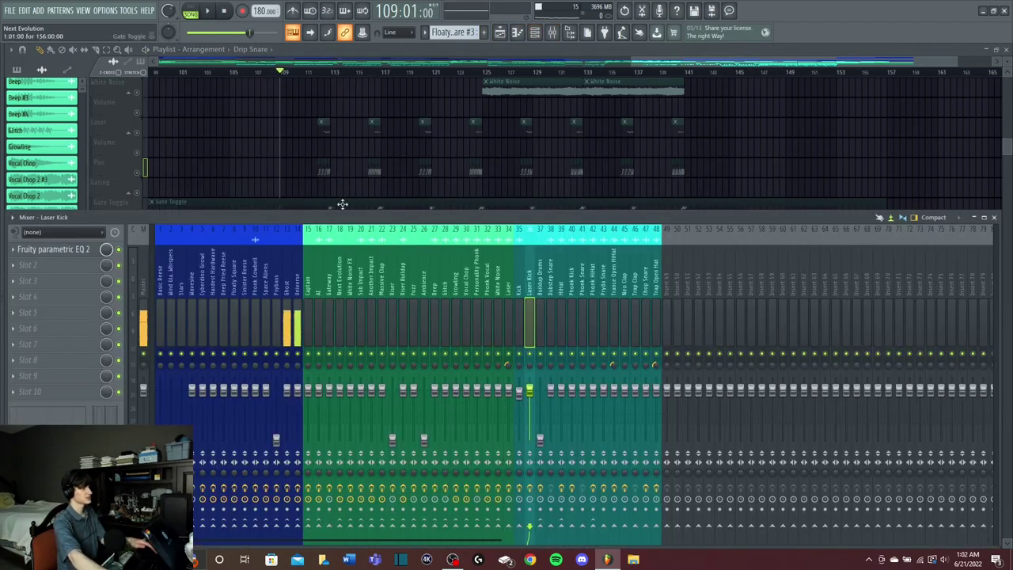
key(F9)
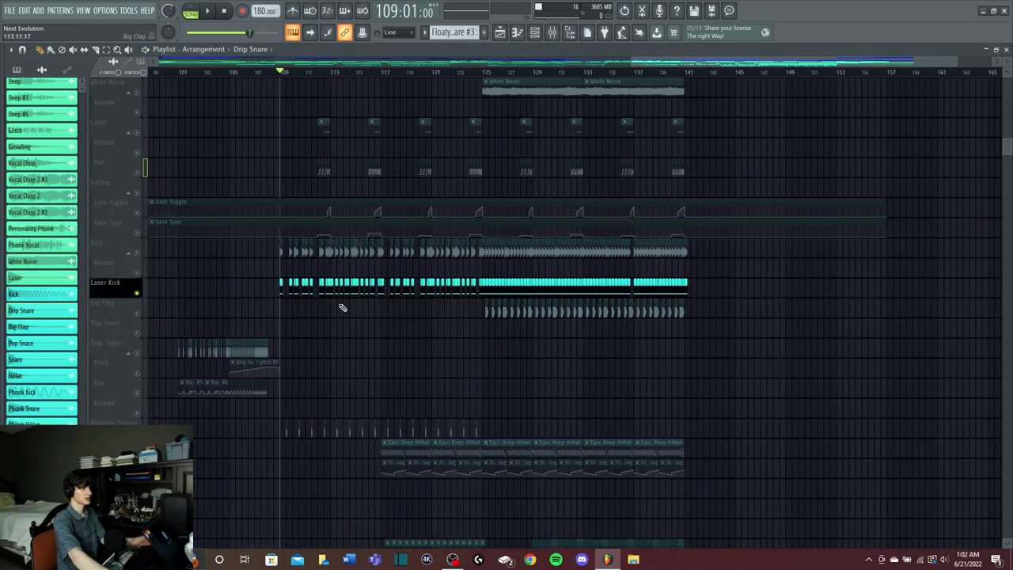
click(143, 255)
key(space)
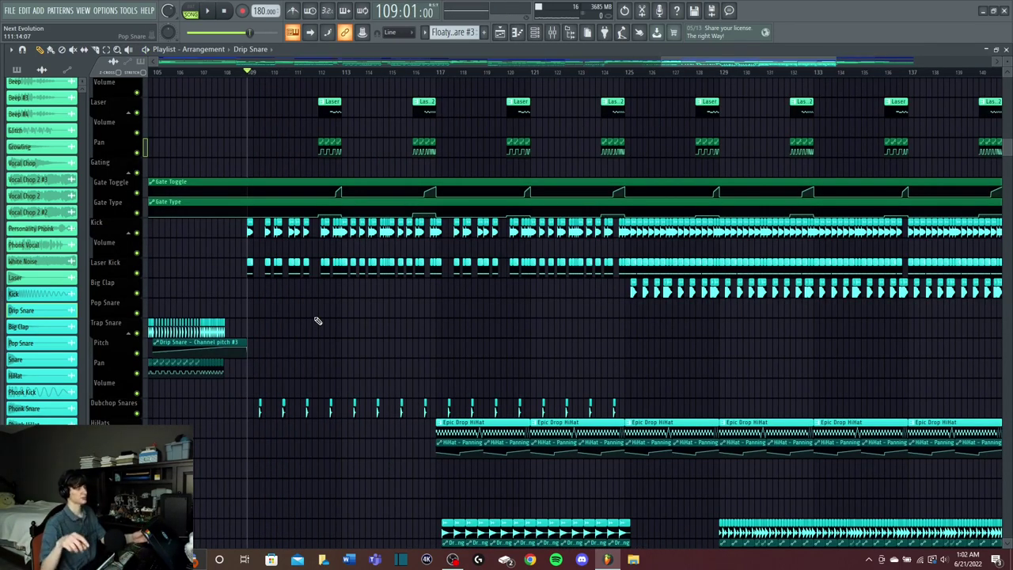
Step: Play the soloed Dubchop Snares from bar 109 and open the mixer to check their insert
key(space)
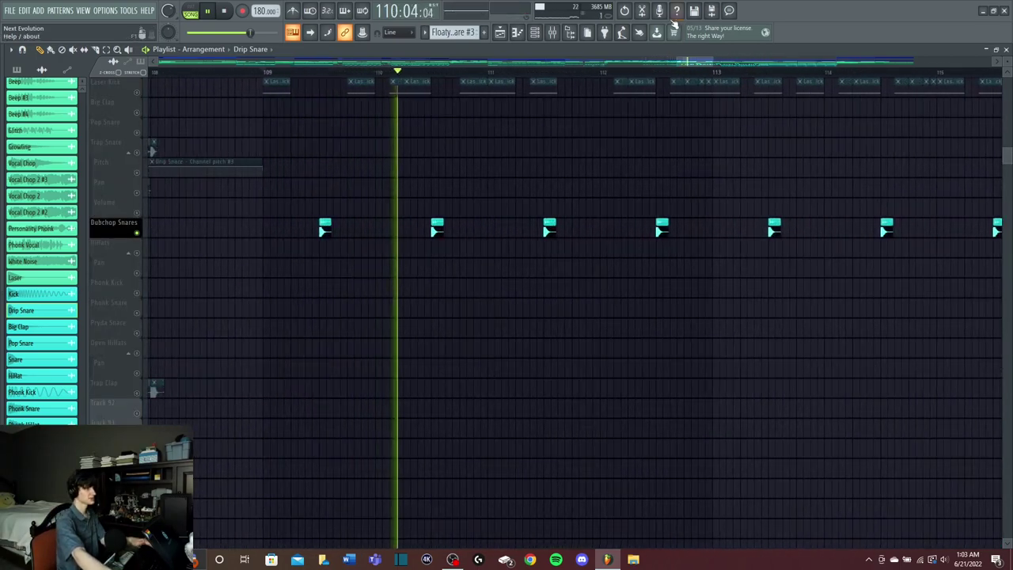
click(554, 32)
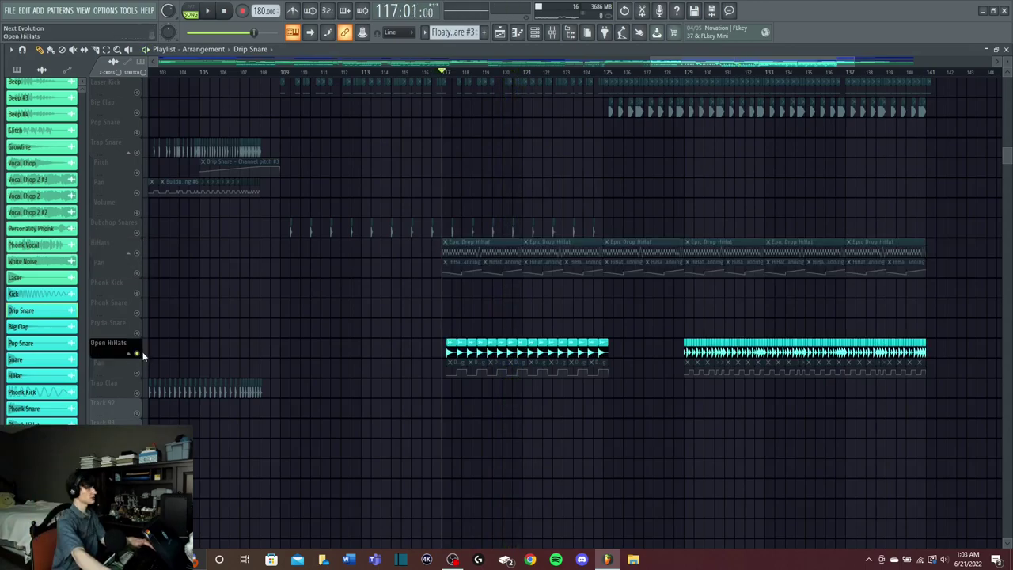
Step: Play the soloed Open HiHats together with their Pan automation from bar 117 into bar 129
drag(707, 65, 719, 64)
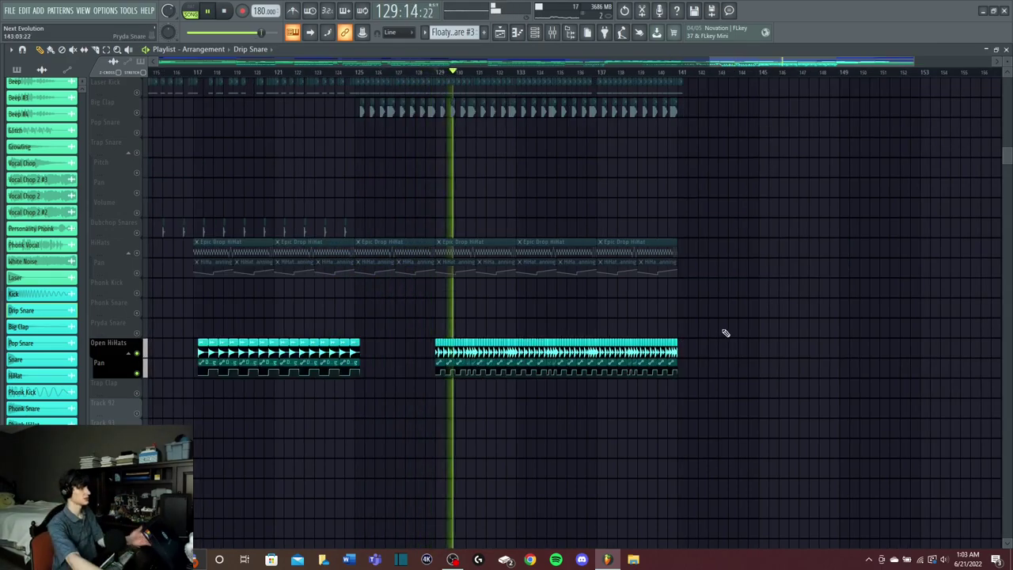
scroll(736, 300, up, 2)
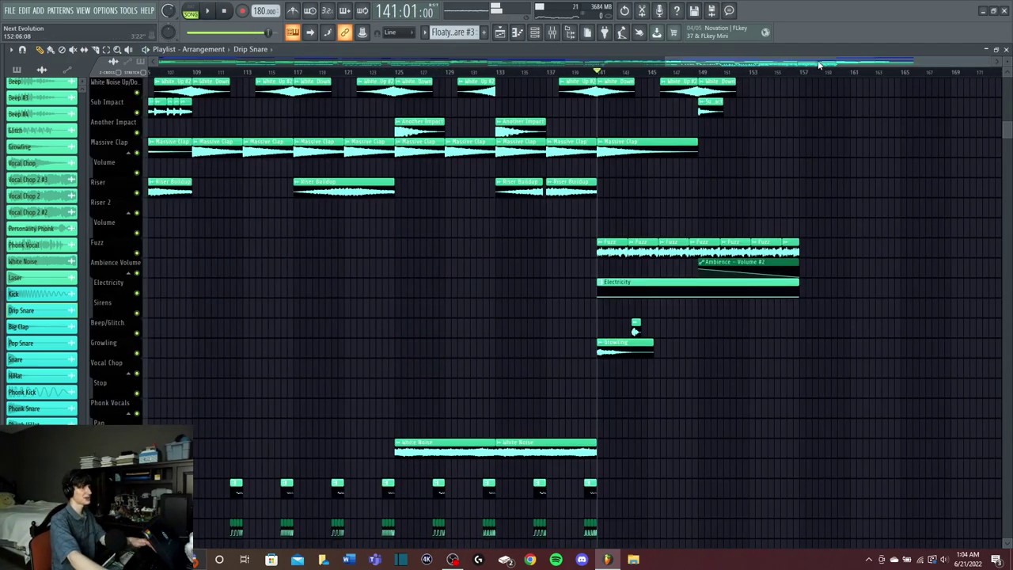
Step: Play the outro from bar 141 with all tracks on, reviewing the Fuzz, Electricity, Growling and Next Evolution clips
scroll(581, 312, right, 2)
scroll(574, 365, up, 1)
key(space)
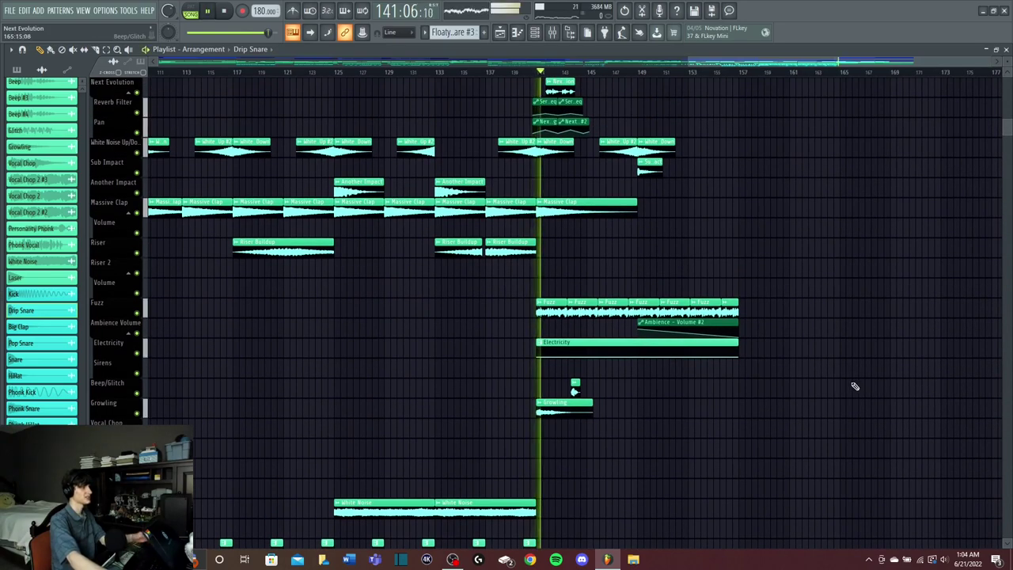
scroll(835, 400, up, 1)
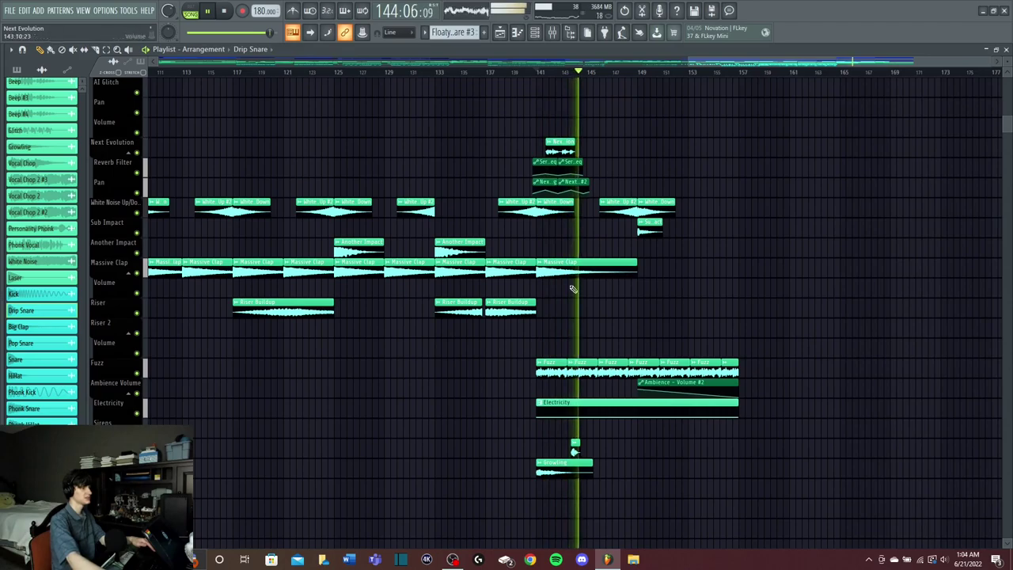
scroll(649, 272, down, 3)
scroll(762, 359, up, 5)
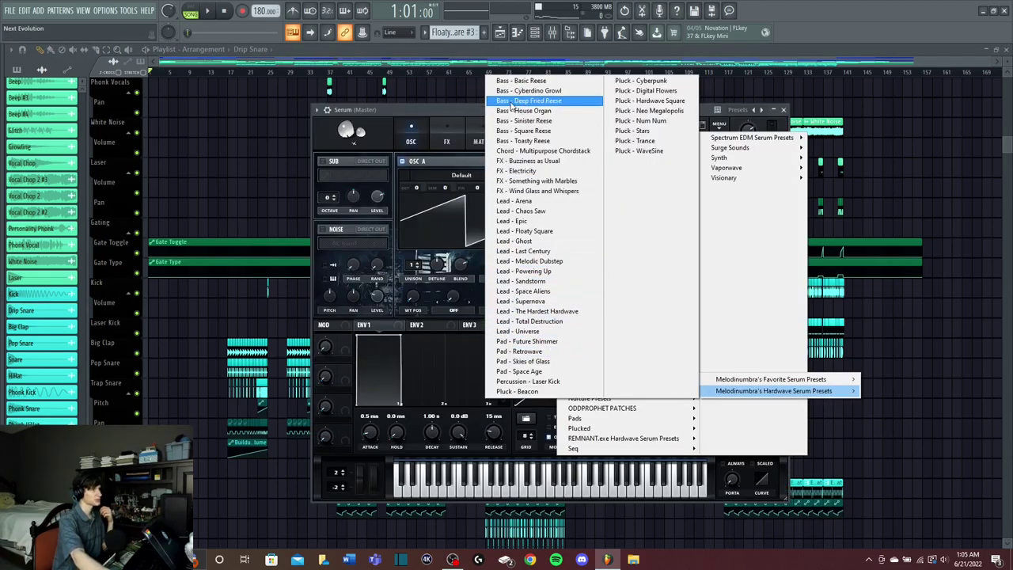
Step: Load a bass from Melodinumbra's Hardwave Serum Presets and audition Bass - Deep Fried Reese with low notes
click(546, 85)
click(441, 492)
click(433, 492)
click(421, 492)
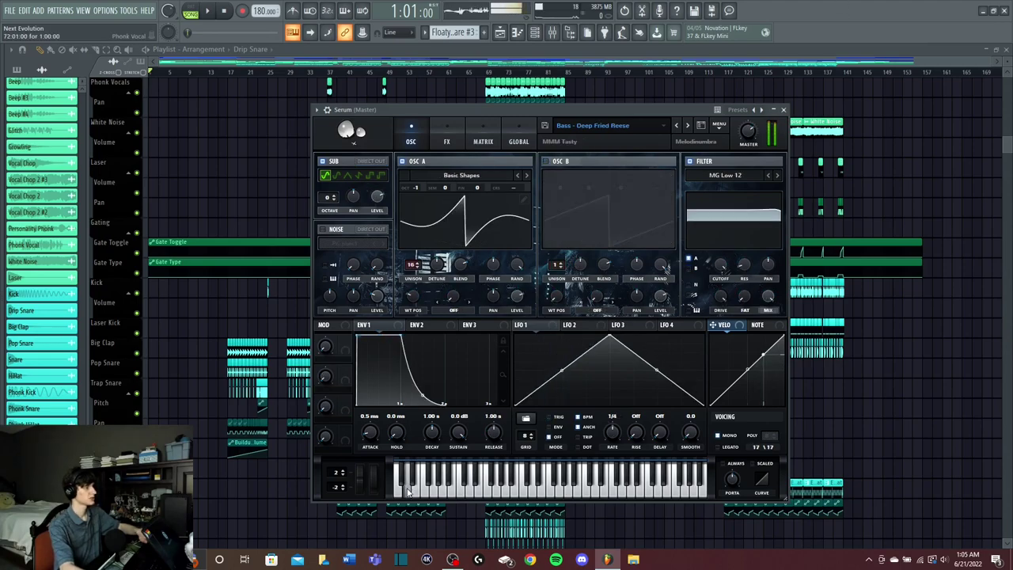
click(444, 491)
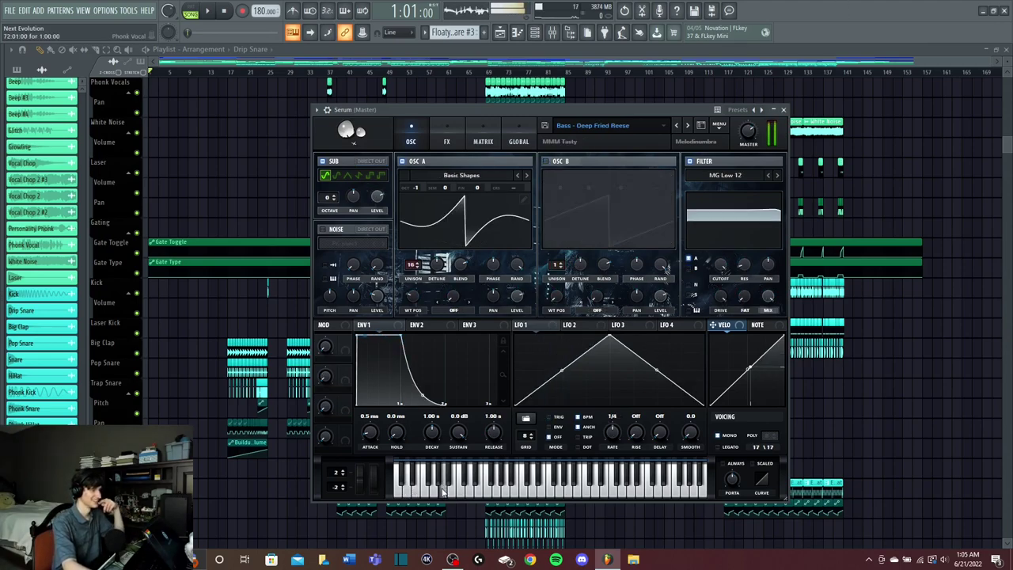
click(434, 492)
click(460, 492)
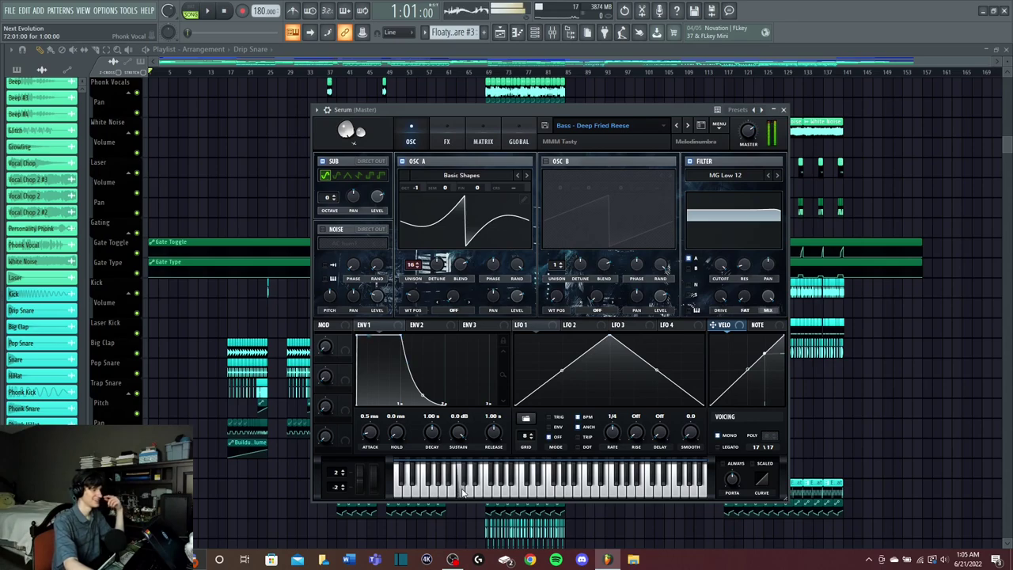
Step: Load the Bass - House Organ preset and play several notes to hear it
click(688, 125)
key(w)
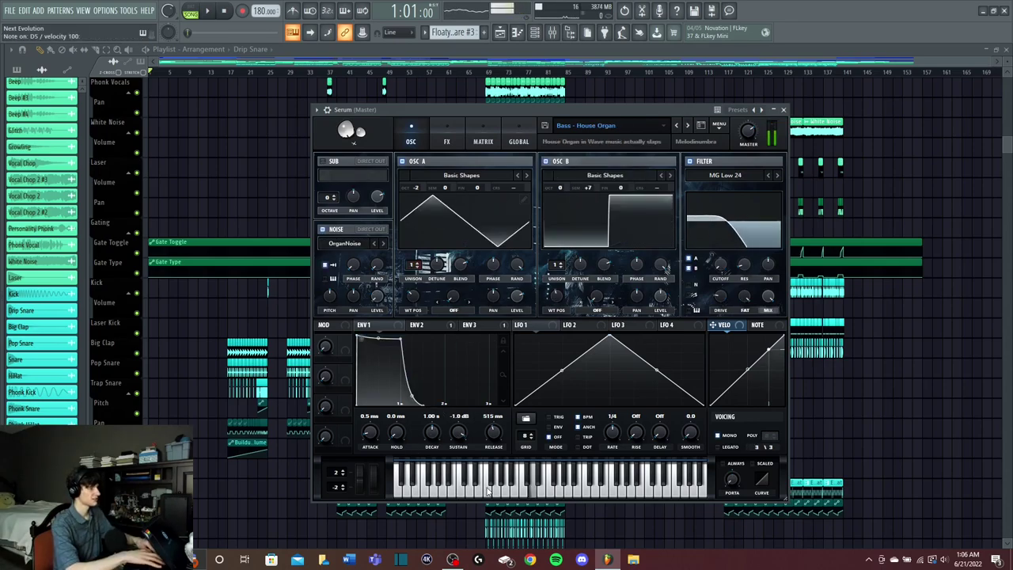
key(n)
key(j)
key(j)
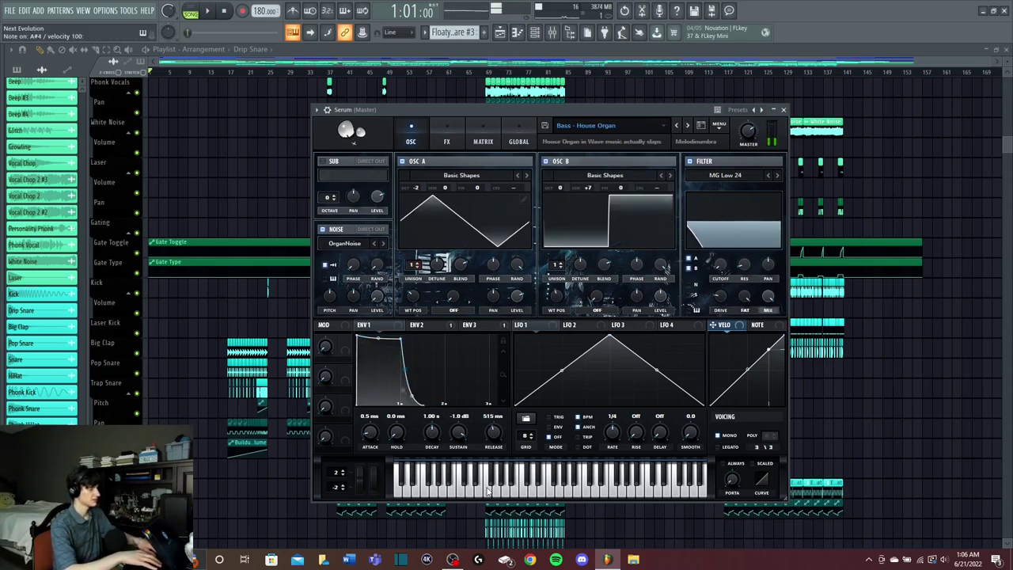
key(j)
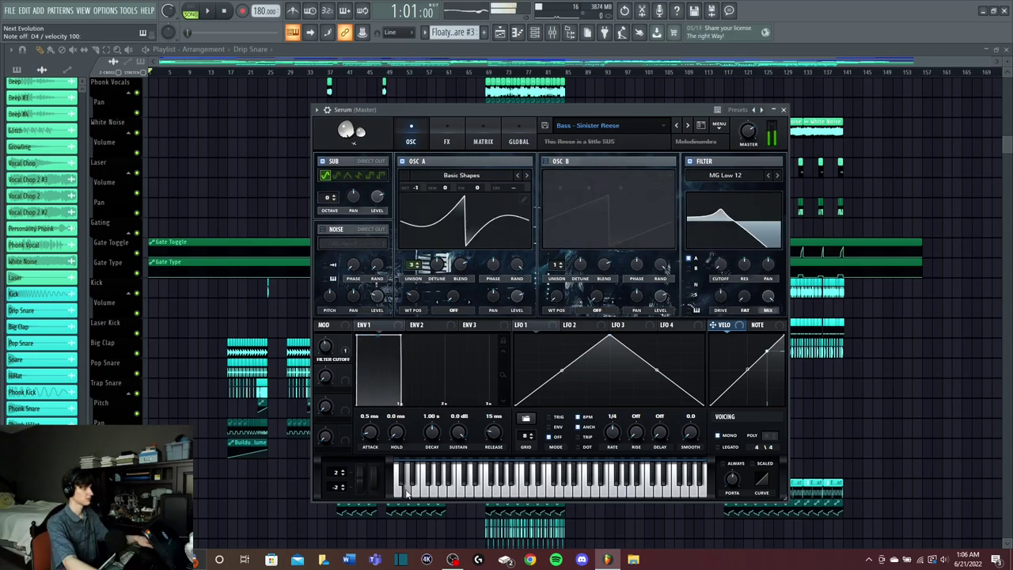
Step: Audition the Bass - Sinister Reese and Bass - Square Reese presets with low notes
drag(407, 494, 436, 495)
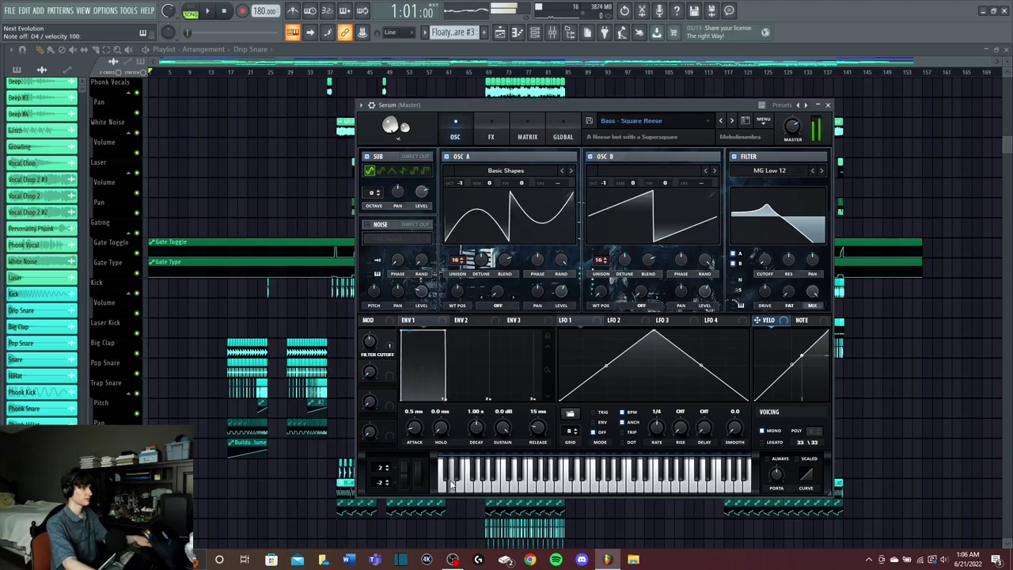
click(489, 485)
click(491, 485)
click(472, 488)
click(478, 488)
click(489, 488)
click(505, 488)
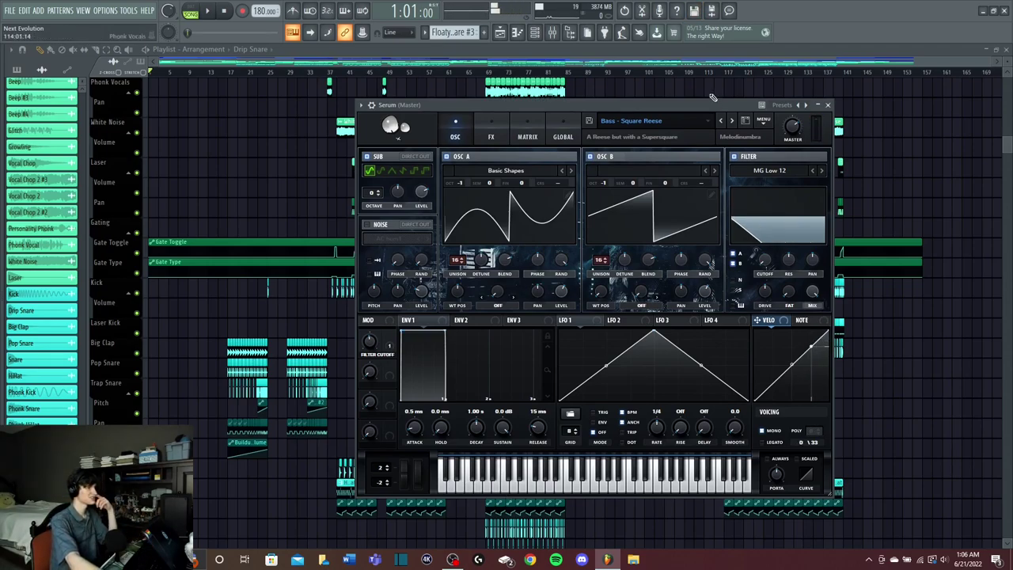
Step: Load the Bass - Toasty Reese preset and play a few low notes
click(733, 120)
click(479, 483)
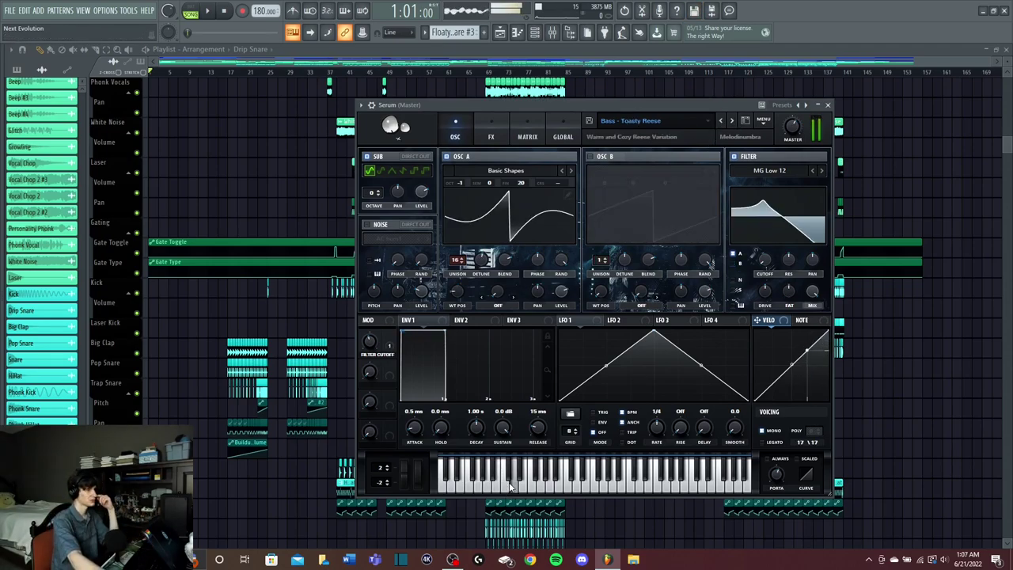
click(494, 484)
click(481, 487)
click(473, 488)
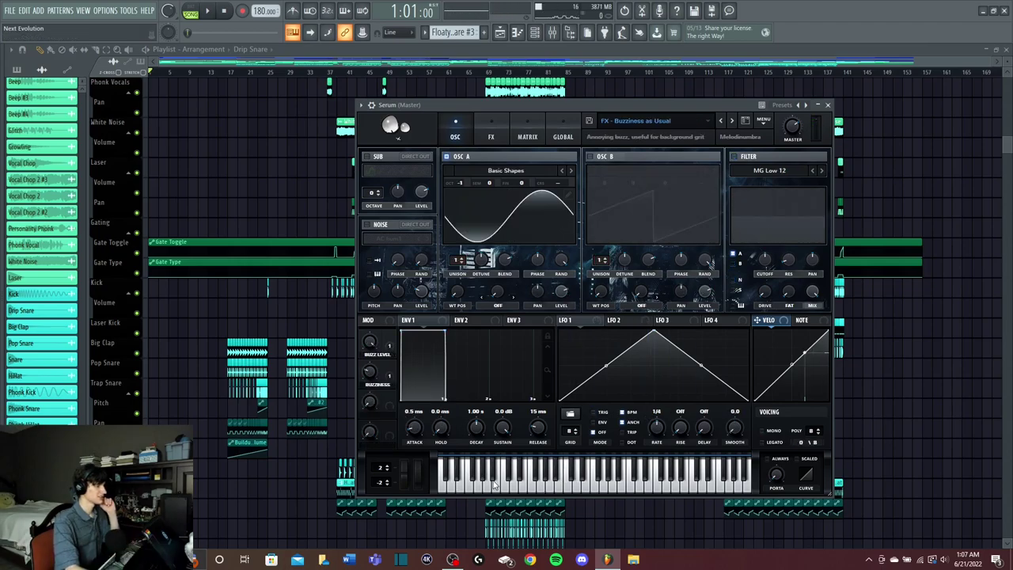
Step: Audition the FX - Buzziness as Usual and FX - Something with Marbles presets
click(490, 487)
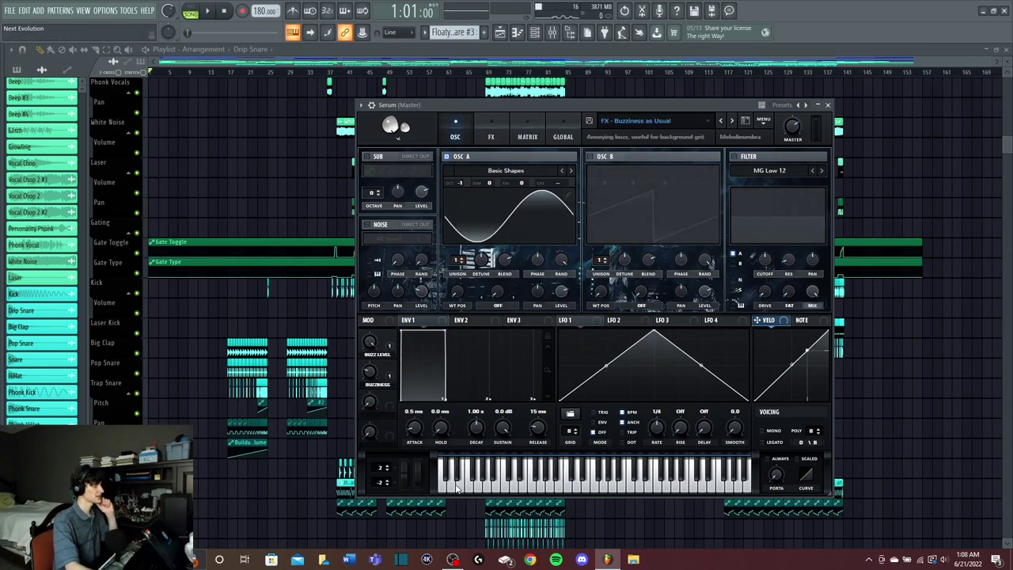
click(455, 488)
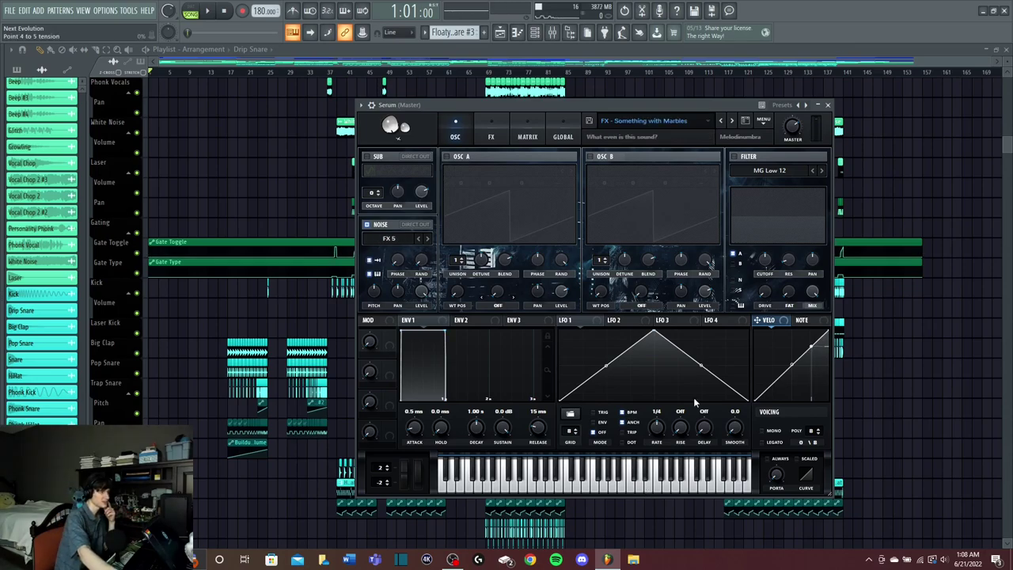
click(701, 487)
mouse_move(692, 489)
mouse_down()
mouse_move(677, 488)
mouse_move(691, 487)
mouse_up()
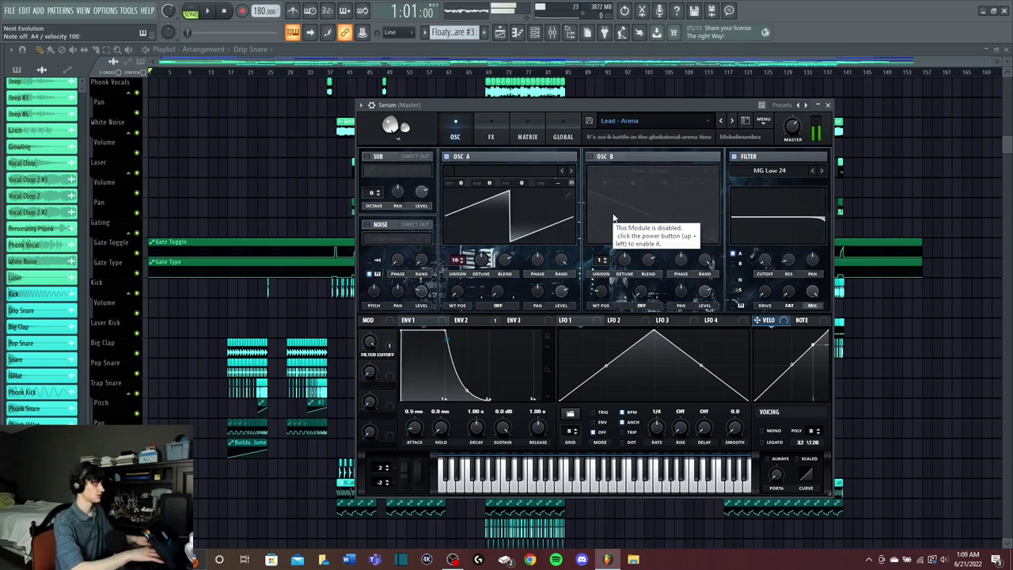
Step: Play a short melody with the Lead - Arena preset
key(b)
key(v)
key(z)
key(b)
key(z)
key(v)
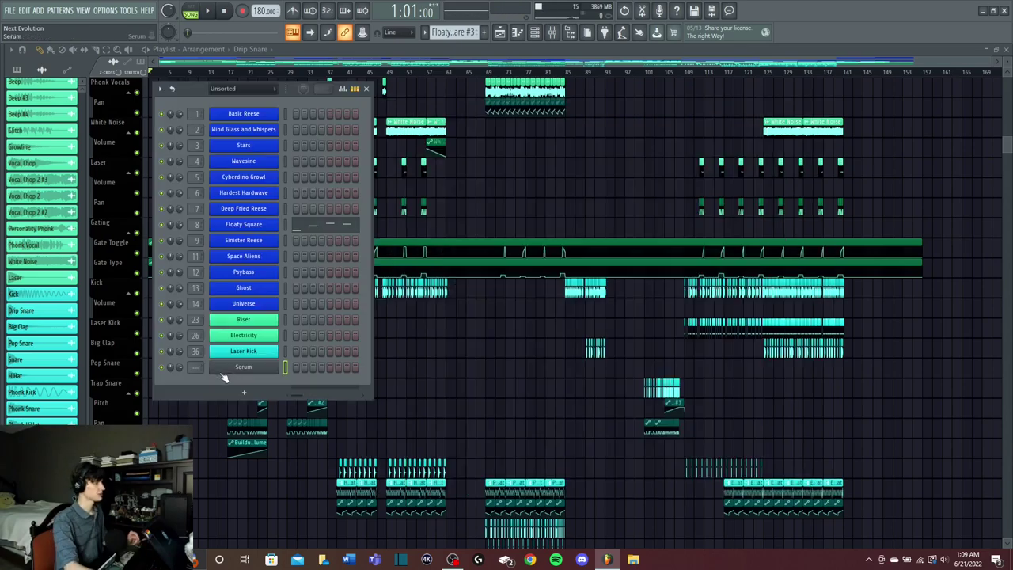
Step: Route the new Serum channel to mixer insert 49 and open that insert's first effect slot
key(F9)
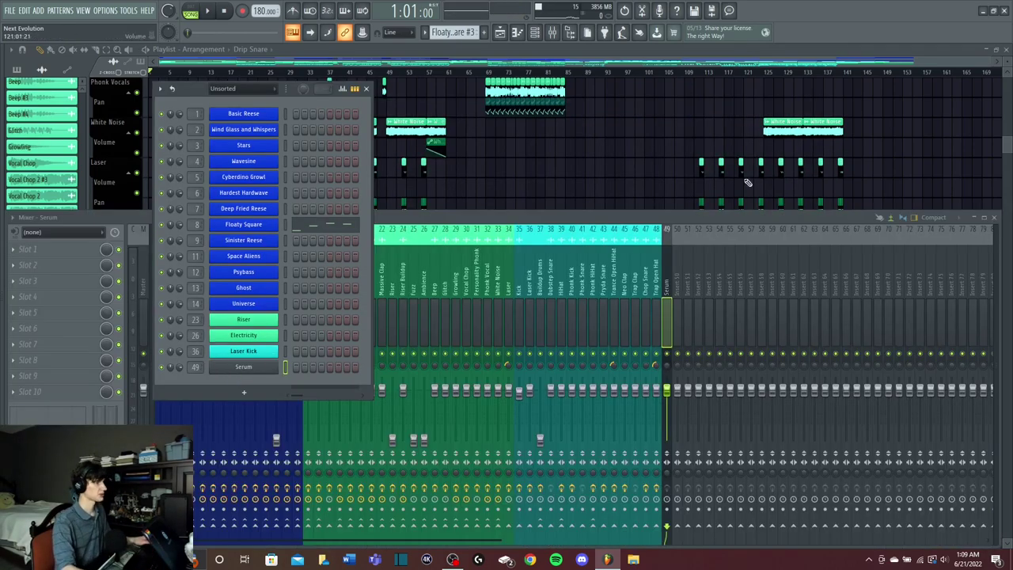
key(F6)
click(76, 251)
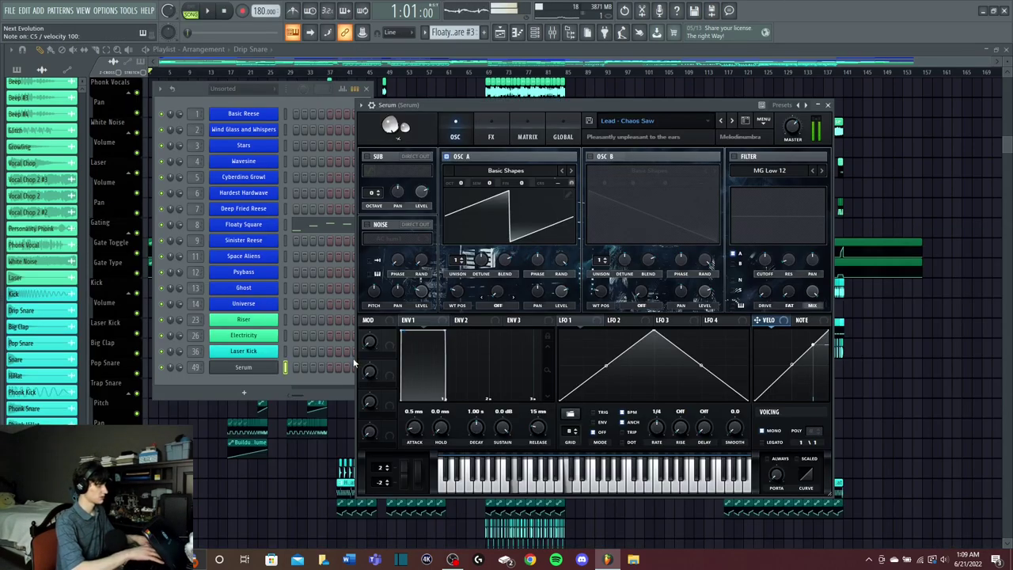
Step: Load the Lead - Chaos Saw preset and play a short melody to hear it
key(n)
key(q)
key(b)
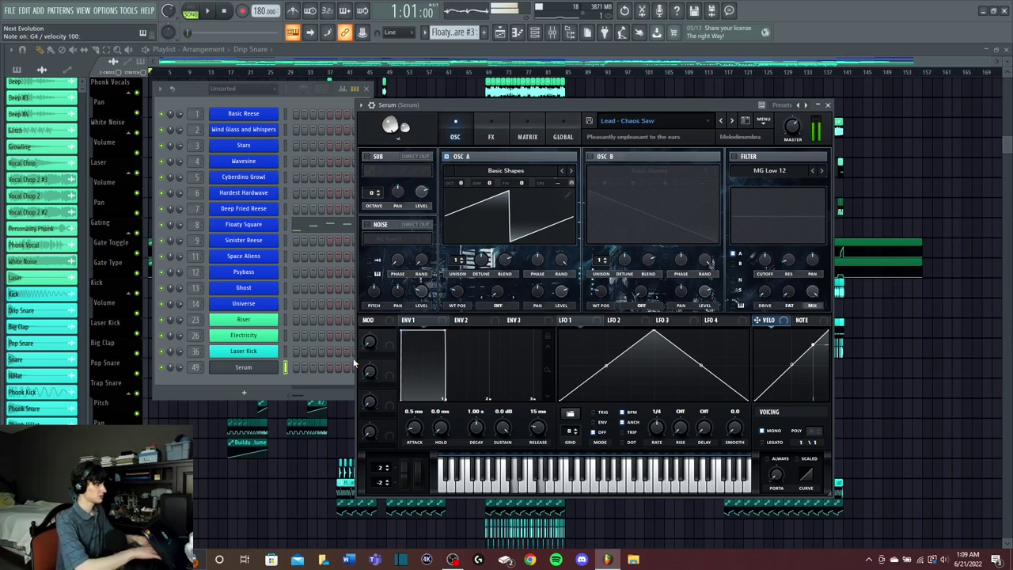
key(n)
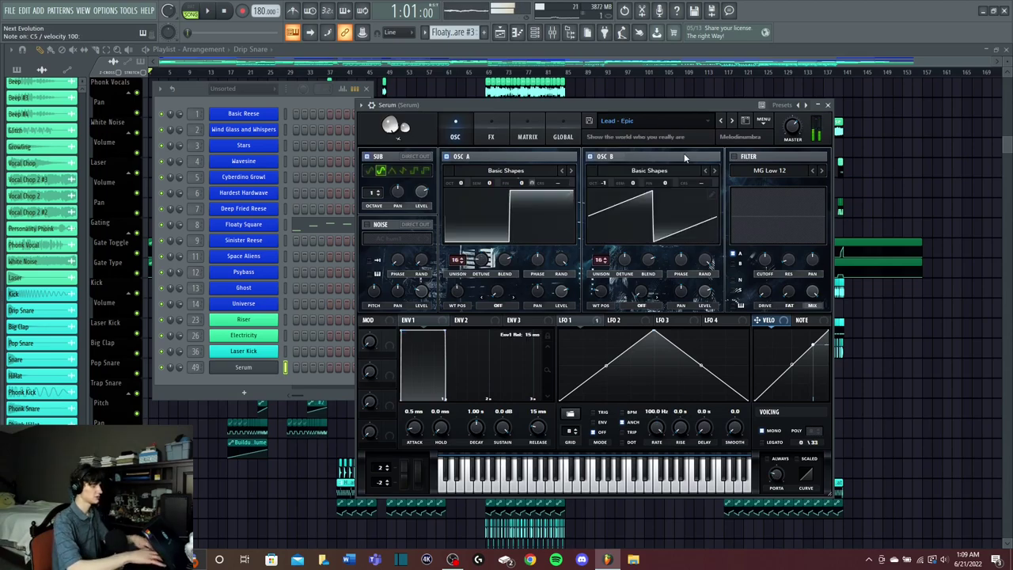
Step: Audition the Lead - Epic preset with a short melody
key(w)
key(q)
key(b)
key(n)
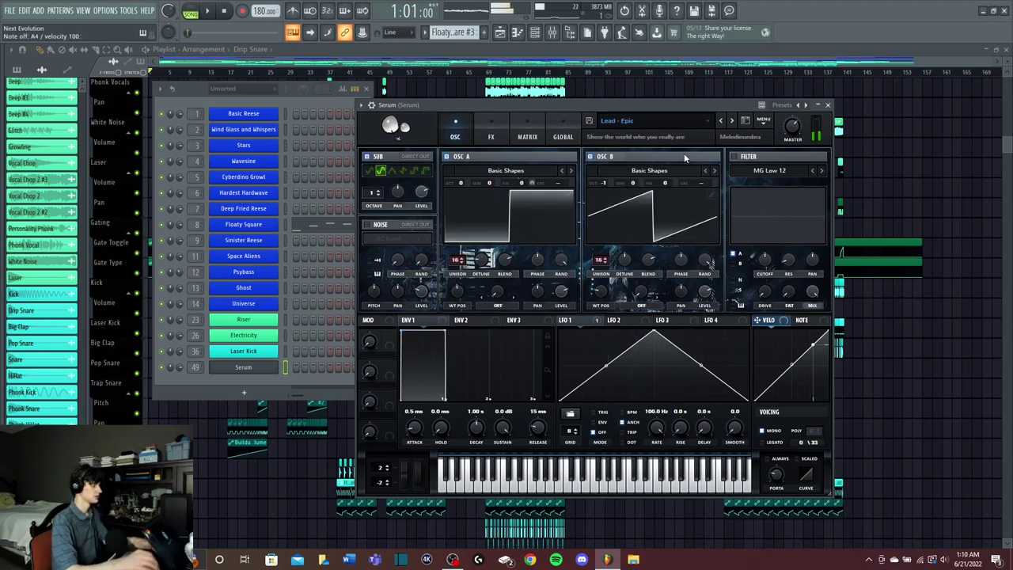
key(y)
key(n)
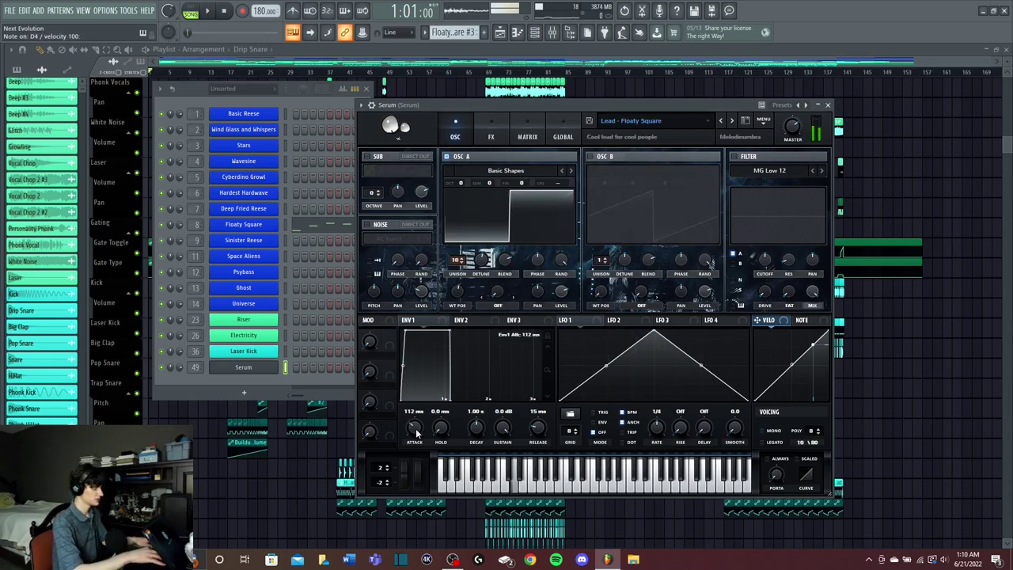
Step: Try out the Lead - Floaty Square preset by playing several notes
key(y)
key(b)
key(e)
key(t)
key(b)
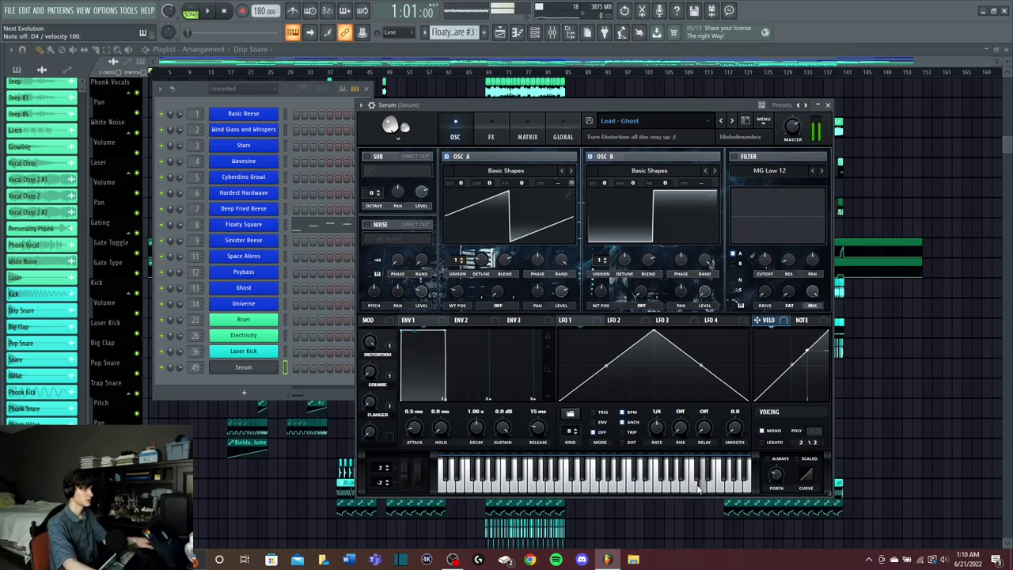
Step: Audition the Lead - Ghost and Lead - Last Century presets with a few notes each
click(695, 488)
click(676, 489)
click(671, 486)
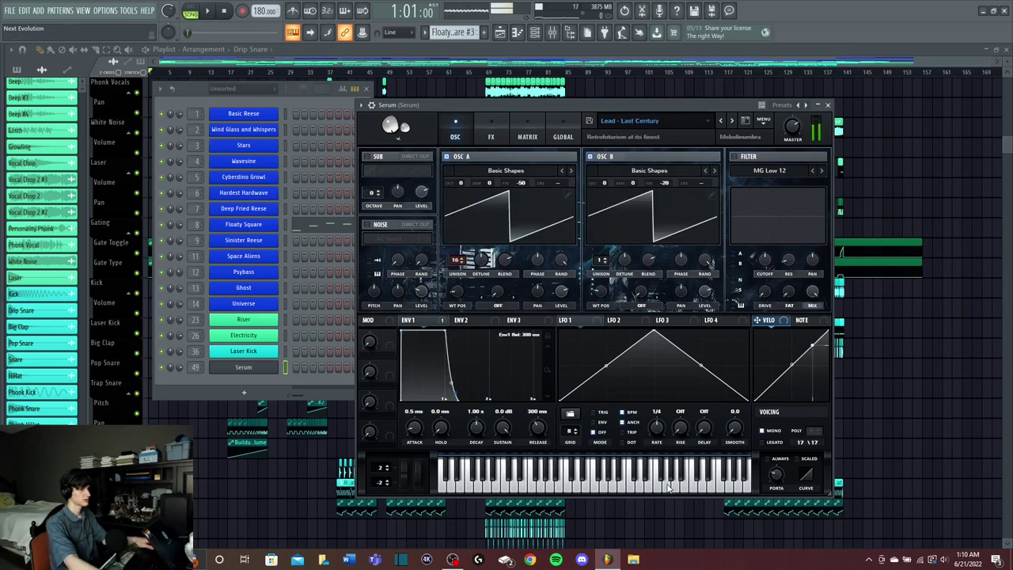
click(661, 487)
key(w)
key(n)
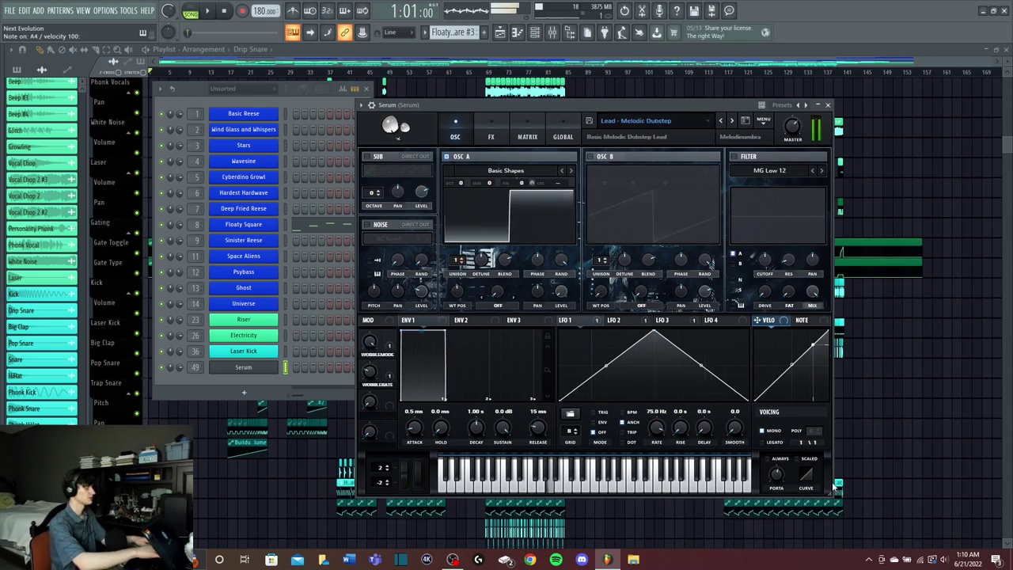
Step: Play a few notes with the Lead - Melodic Dubstep preset
key(c)
key(z)
key(x)
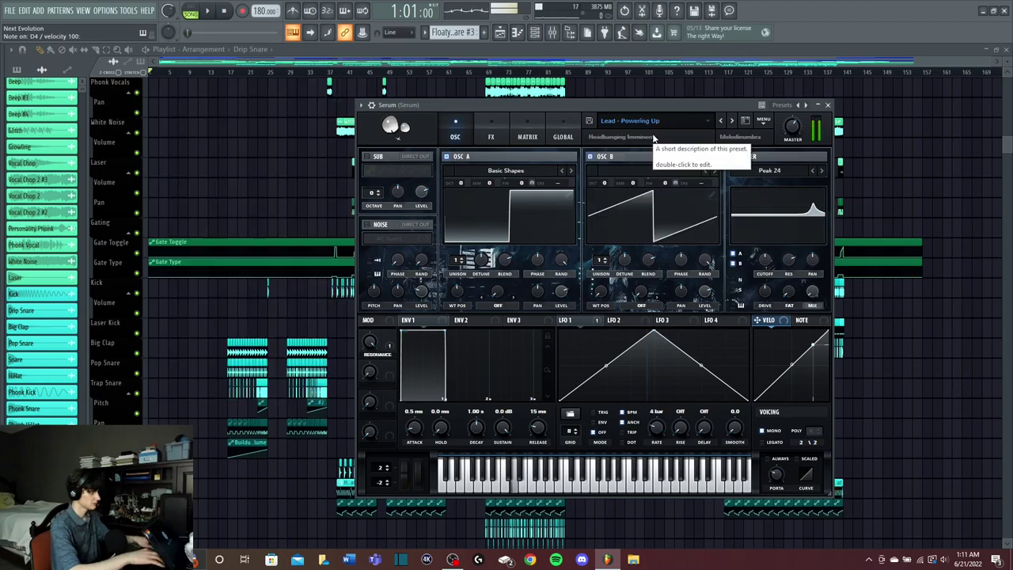
Step: Audition the Lead - Powering Up preset by playing a melody
key(w)
key(n)
key(q)
key(n)
key(n)
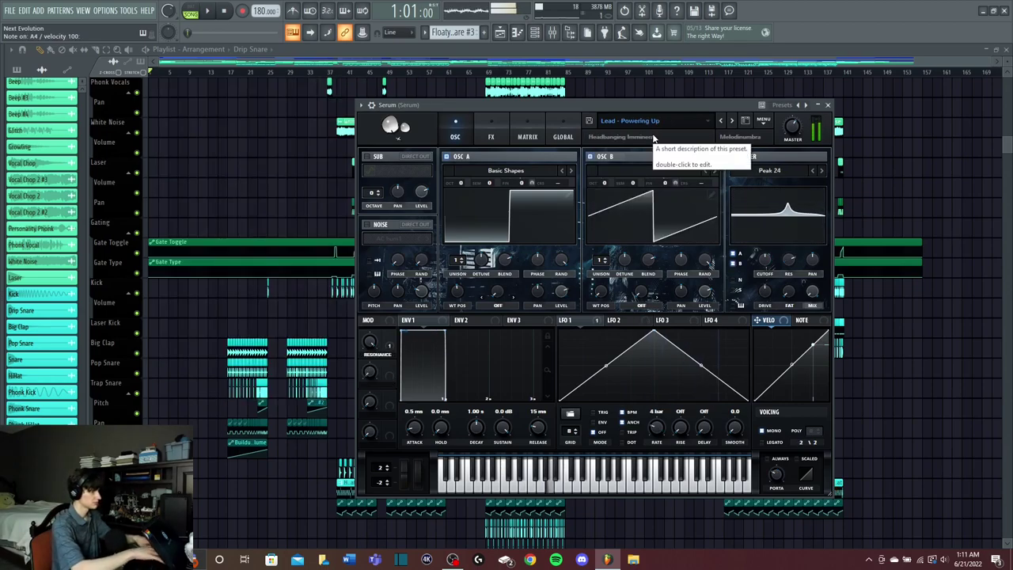
key(x)
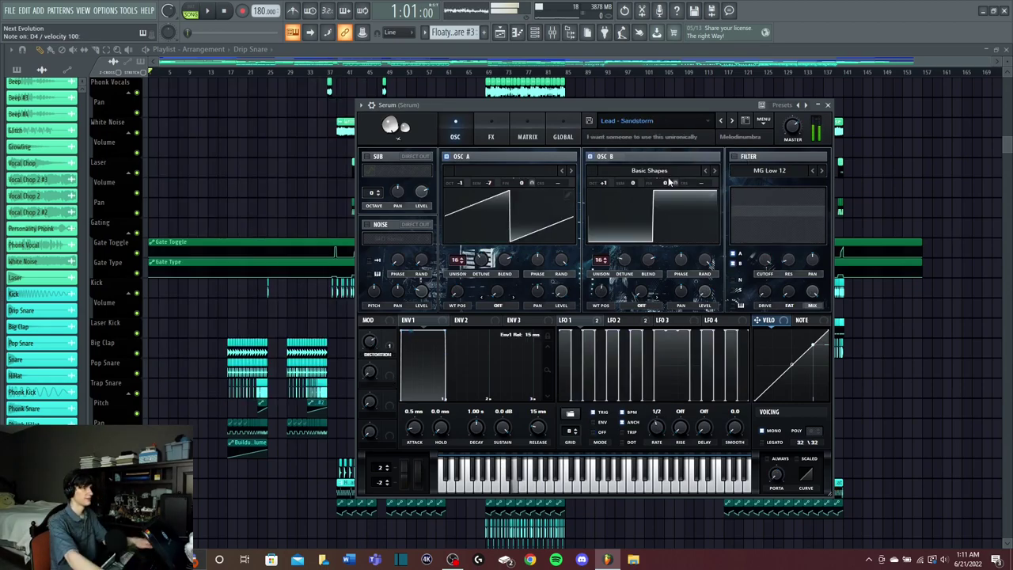
Step: Play several notes with the Lead - Sandstorm preset
key(v)
key(b)
key(v)
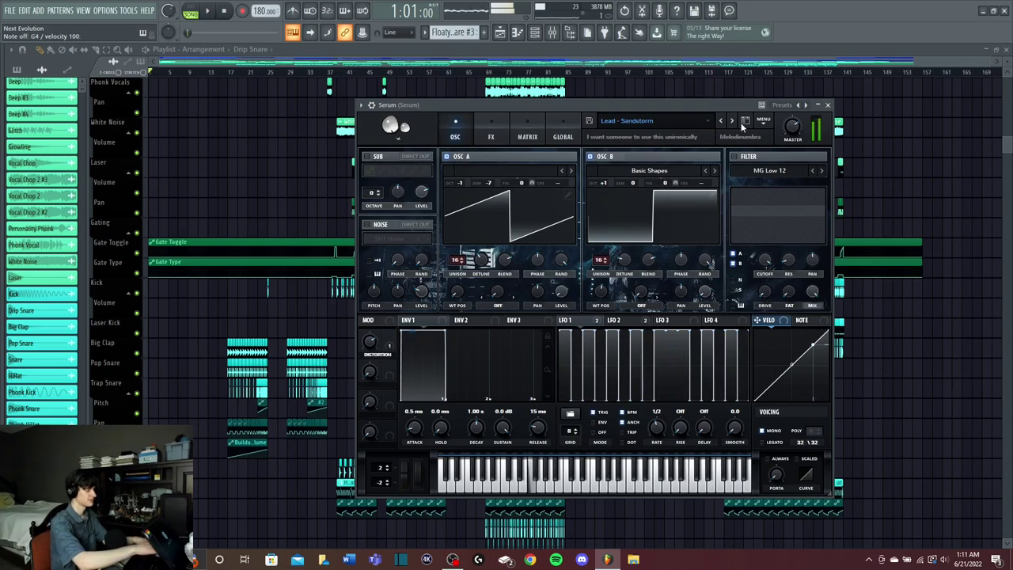
key(z)
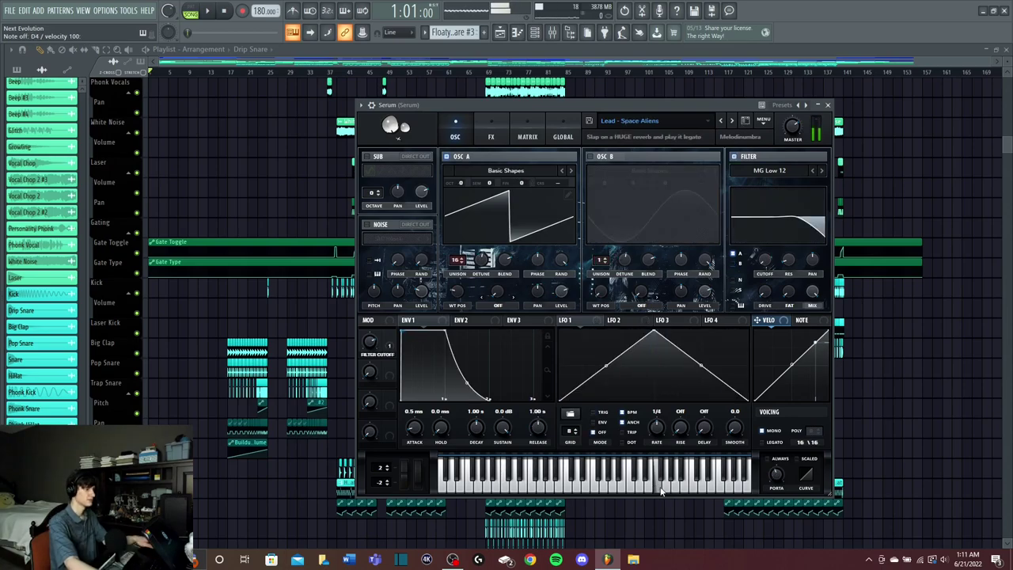
Step: Audition the Lead - Space Aliens and Lead - Supernova presets on Serum's keyboard
click(642, 490)
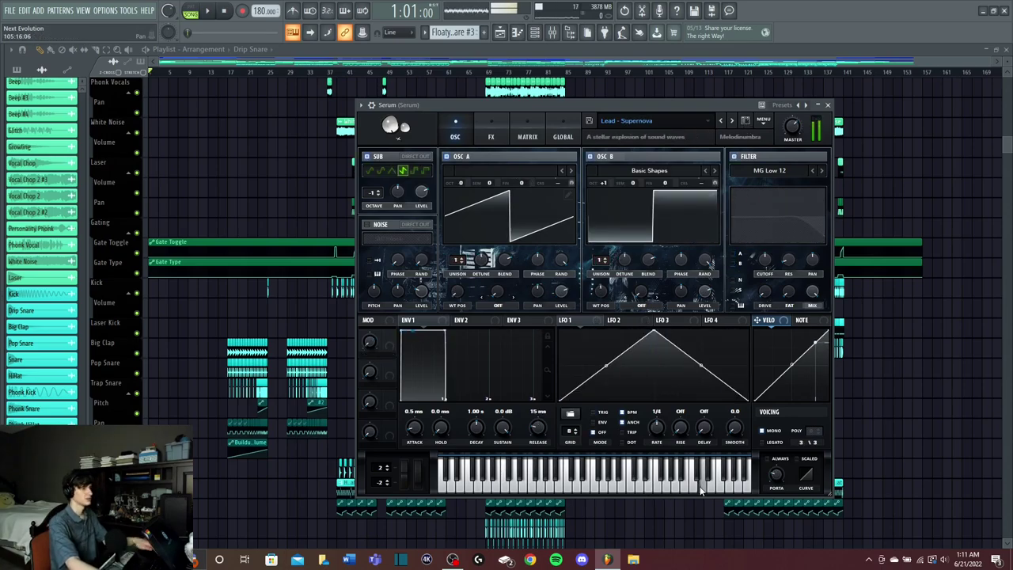
click(693, 490)
click(657, 492)
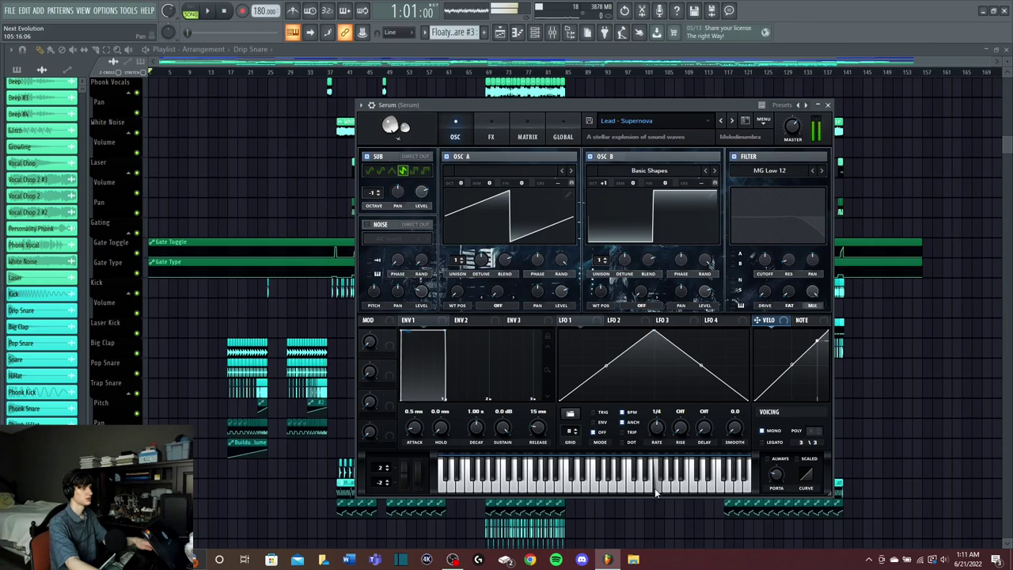
Step: Play a short run of notes with the Lead - Supernova preset on Serum's keyboard
click(604, 493)
click(613, 494)
click(631, 493)
click(638, 493)
Step: Audition the Lead - The Hardest Hardwave preset by playing a melody
key(x)
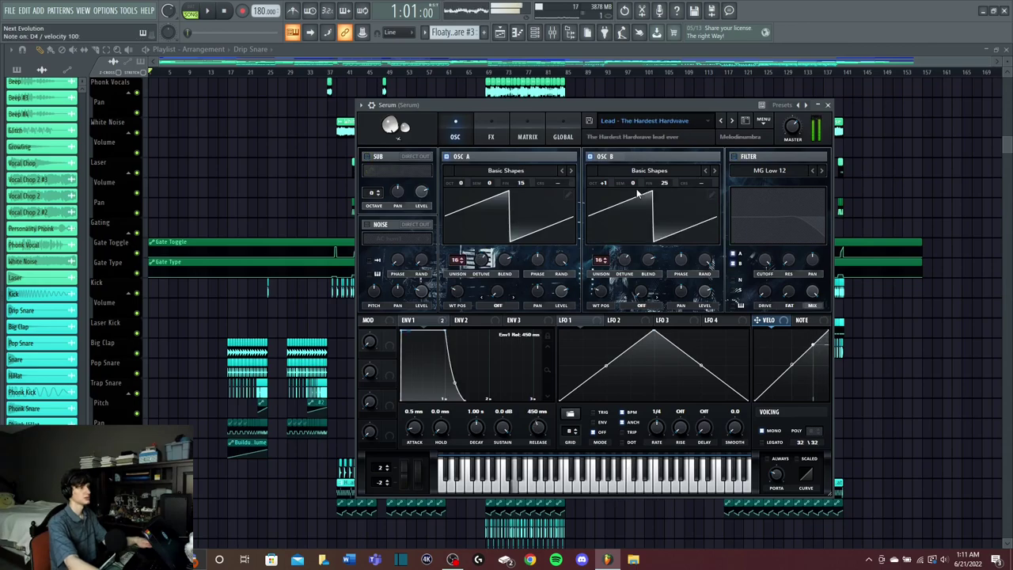
key(b)
key(x)
key(w)
key(q)
key(n)
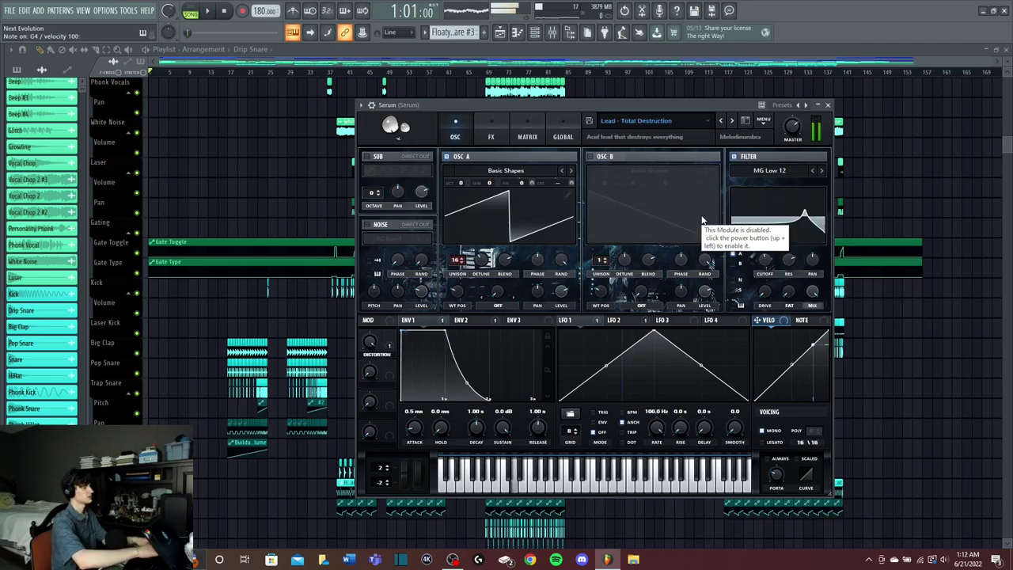
Step: Play a descending run of notes with the Lead - Total Destruction preset
key(n)
key(b)
key(v)
key(c)
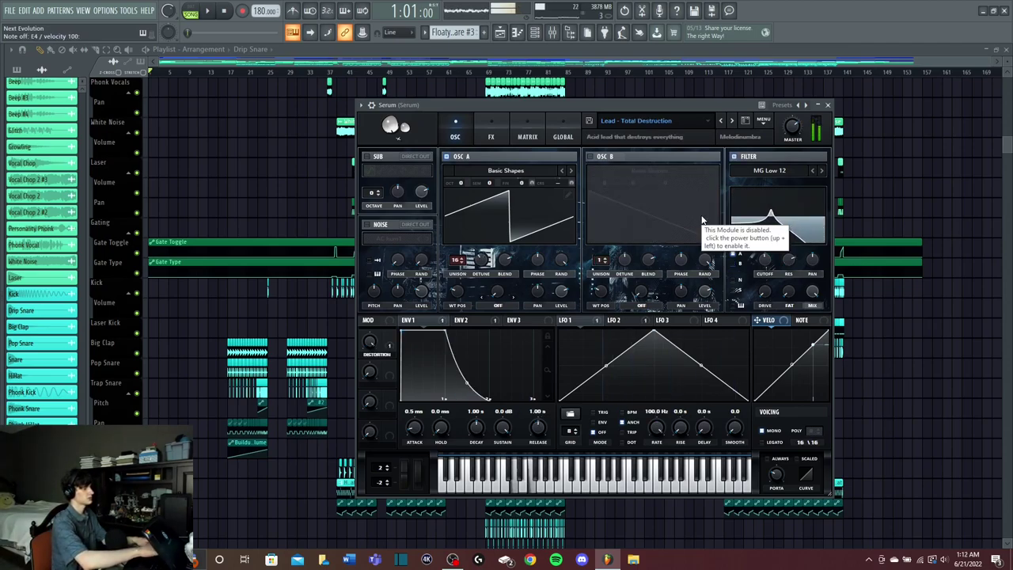
key(z)
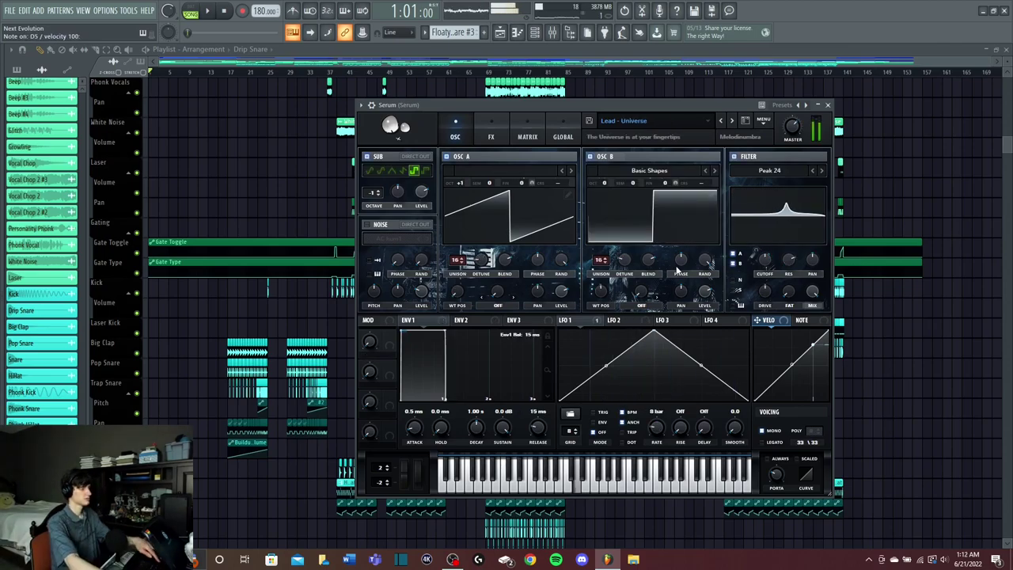
Step: Audition the Lead - Universe preset with a few notes and a downward sweep across Serum's keyboard
key(w)
key(q)
click(702, 487)
drag(698, 485, 638, 485)
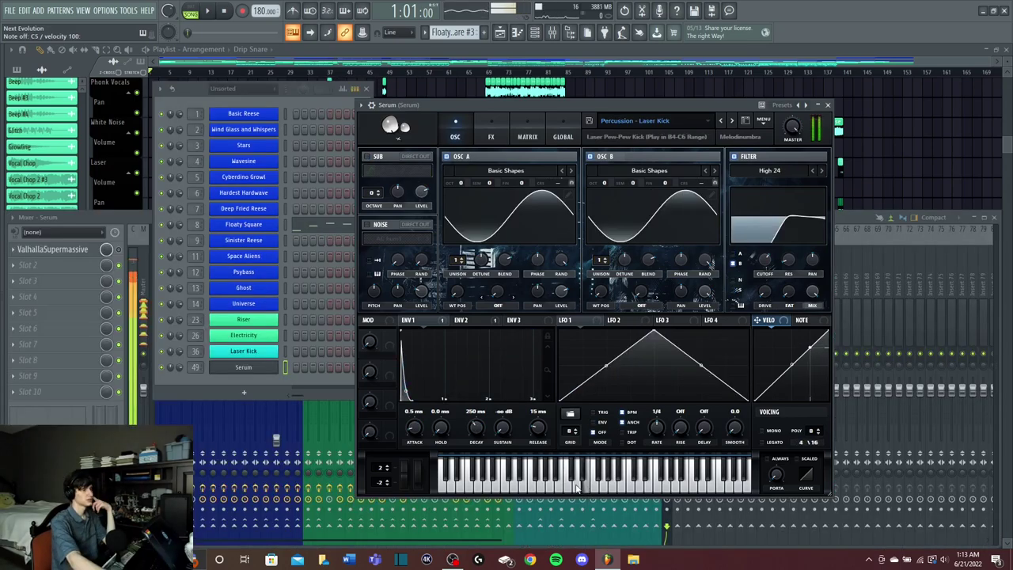
Step: Play several notes of the Percussion - Laser Kick preset on Serum's keyboard
click(601, 486)
click(592, 486)
click(569, 486)
click(560, 485)
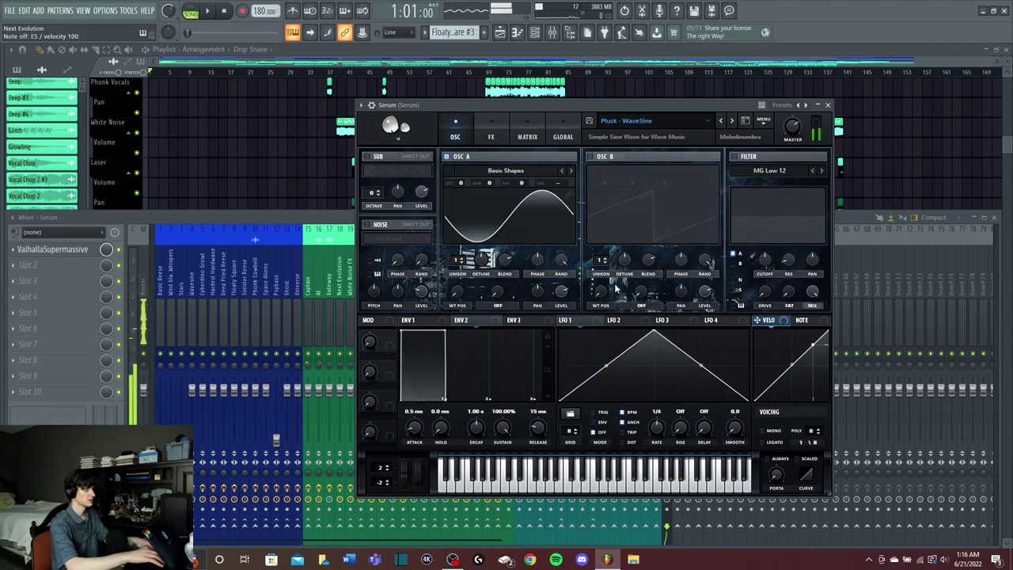
Step: Return to the full playlist arrangement with the Serum and mixer windows out of view
click(571, 49)
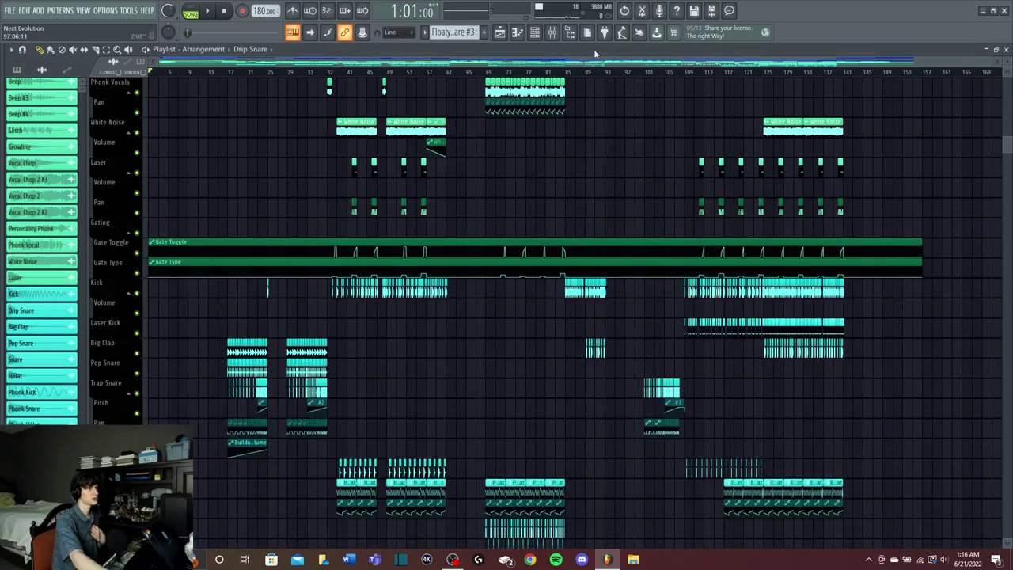
click(549, 35)
click(548, 35)
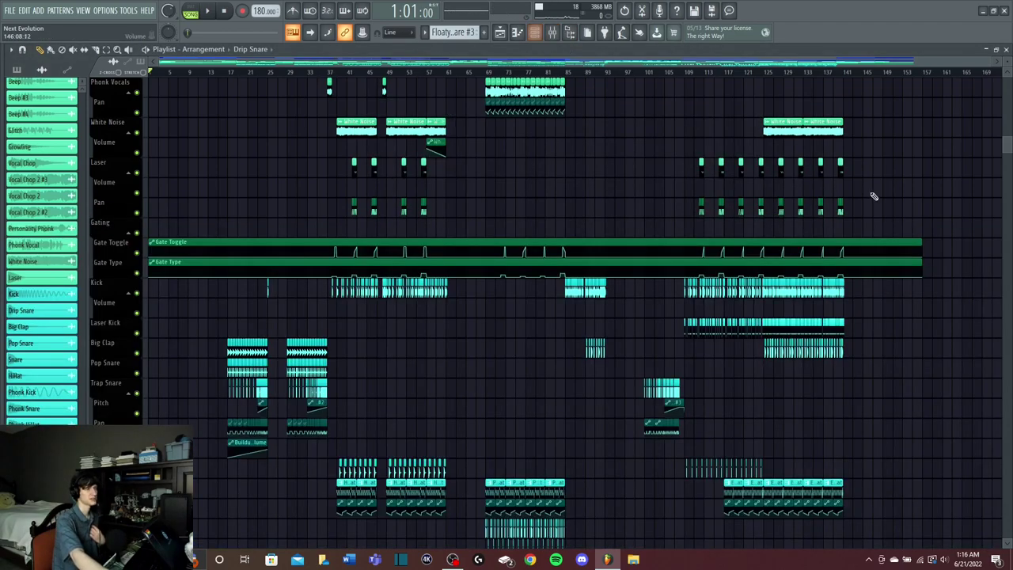